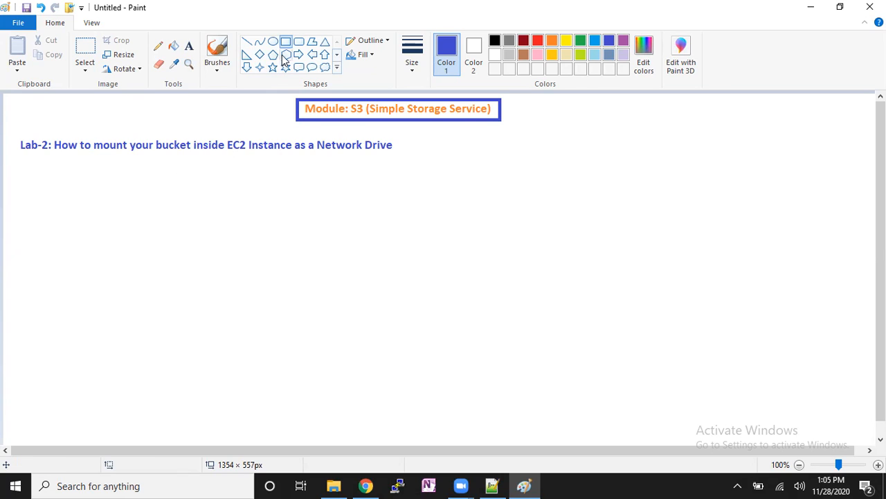
- Draw a cloud callout about 266 × 275 px in the canvas's right part and label it "aws cloud" just above
click(325, 68)
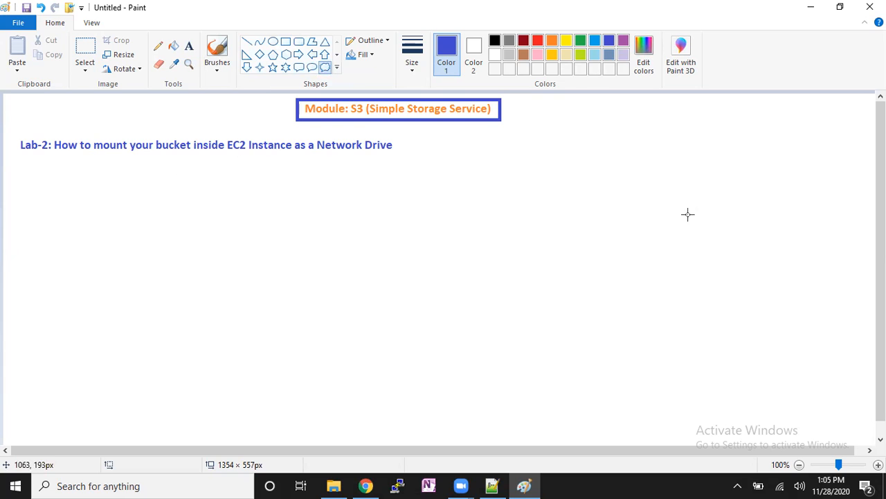
drag(651, 173, 825, 351)
click(189, 45)
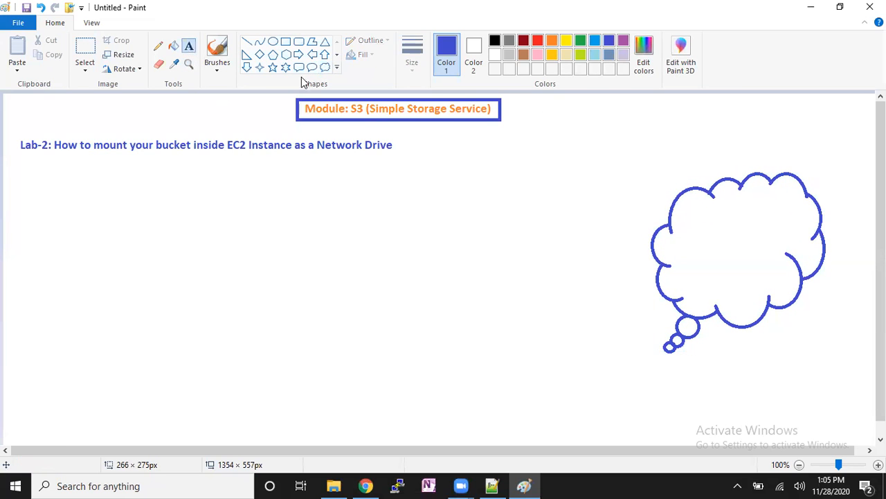
drag(711, 145, 782, 164)
text(aws cl)
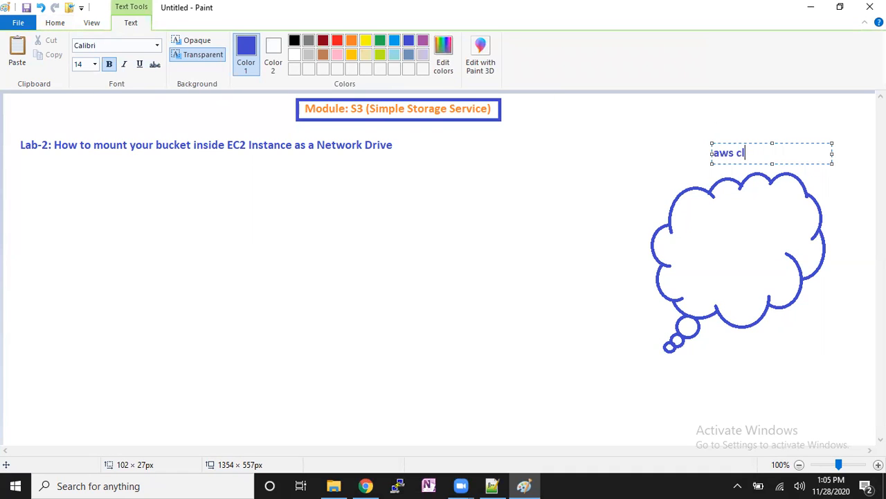
text(oud)
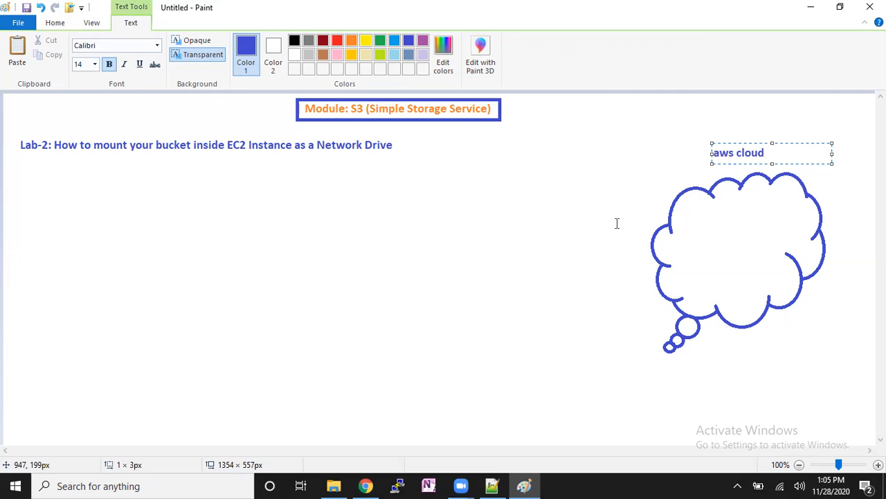
click(522, 275)
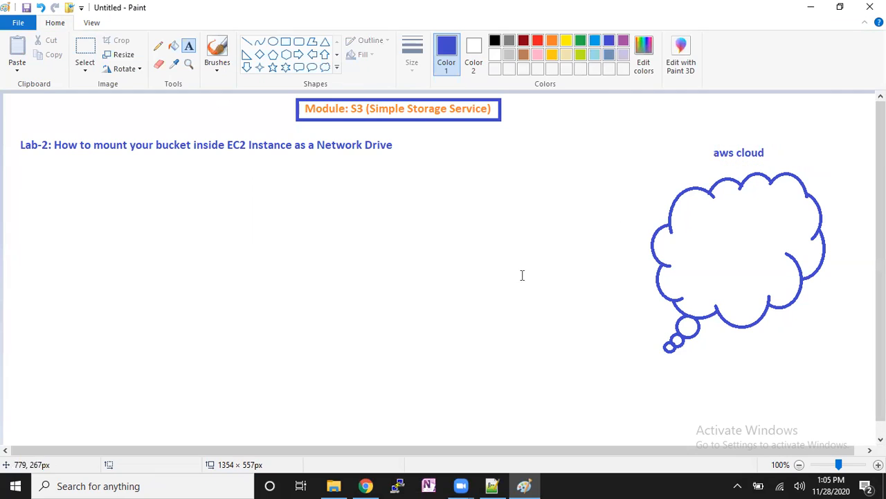
- Draw a circle about 45 × 42 px inside the cloud and label it "S3 Bucket" on two lines beneath
click(272, 43)
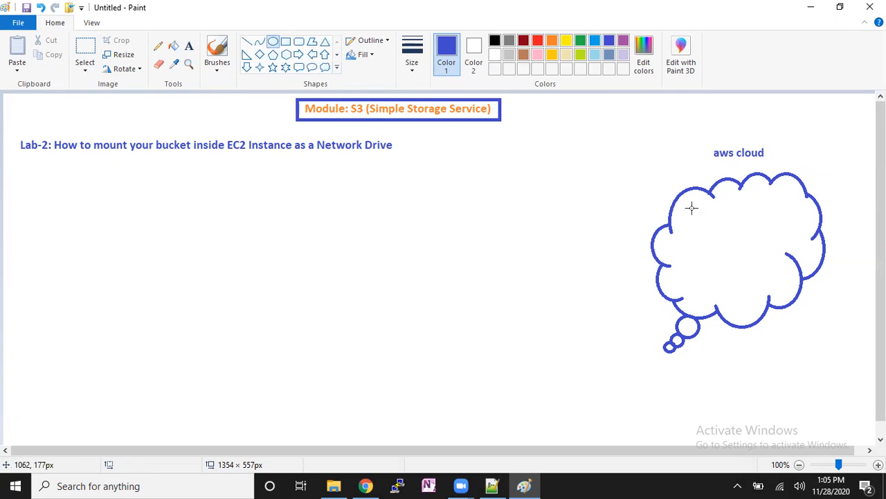
drag(684, 223, 716, 252)
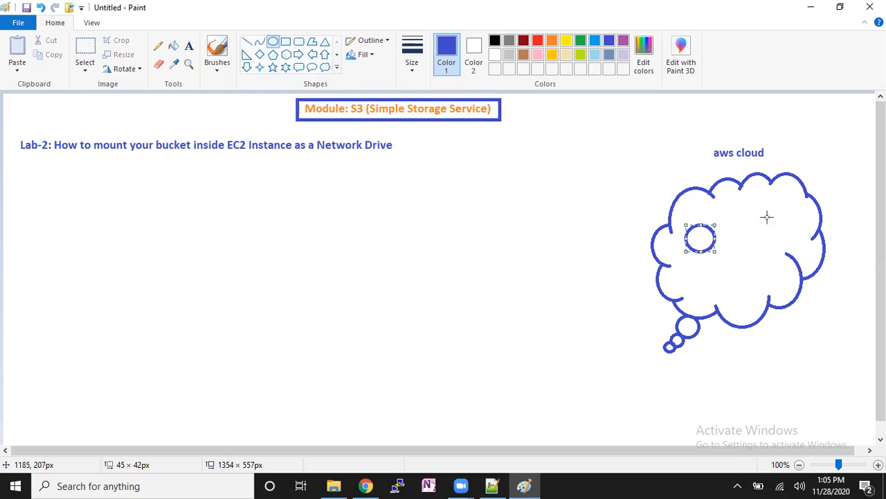
click(703, 275)
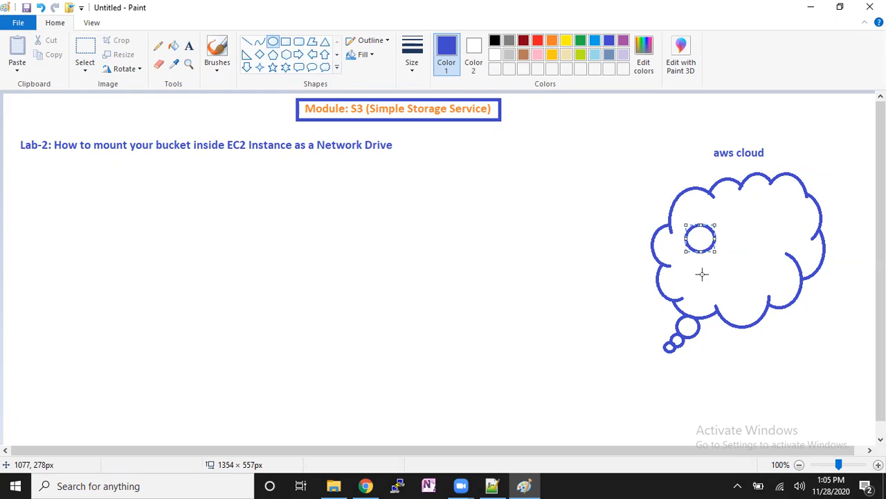
click(188, 50)
drag(692, 263, 762, 289)
text(S3)
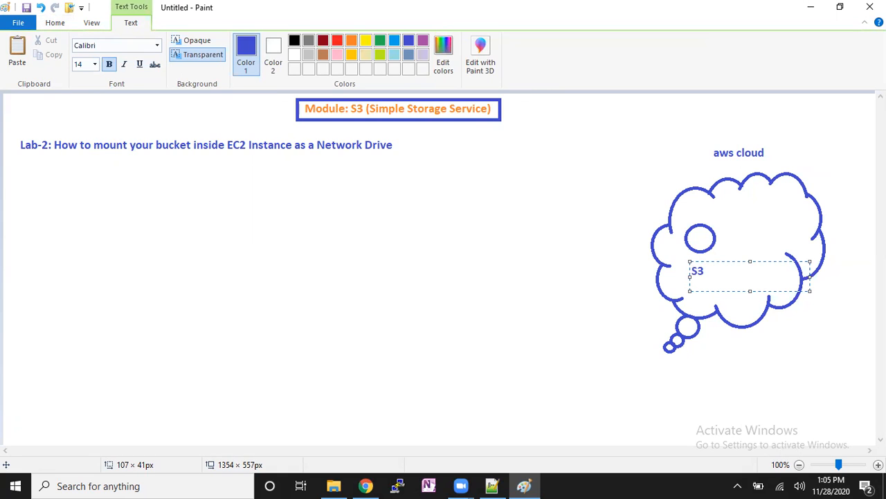
key(Return)
text(Bucket)
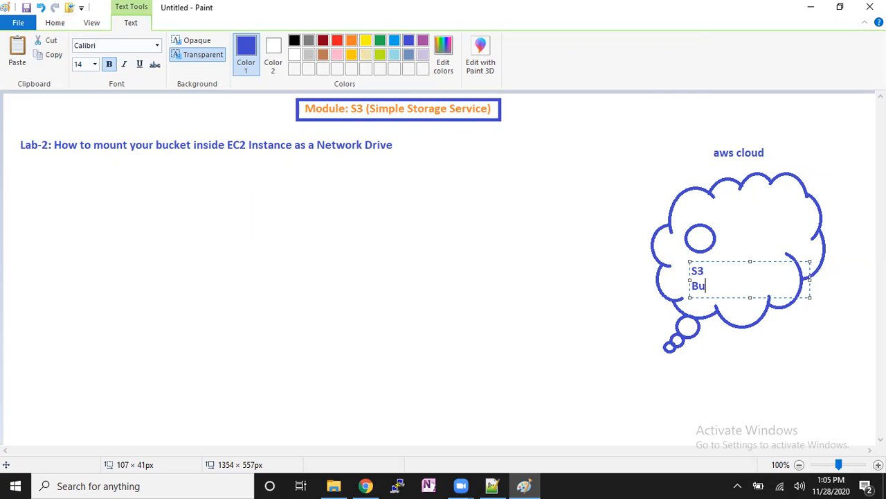
click(641, 282)
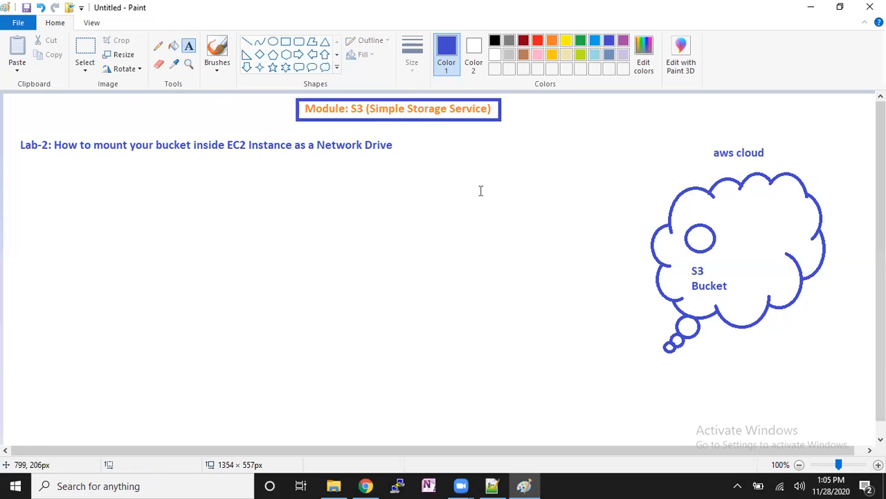
- Draw a small rounded square in the cloud's upper right and label it "EC-2 Server" on two lines beneath
click(298, 42)
drag(766, 201, 797, 230)
click(781, 256)
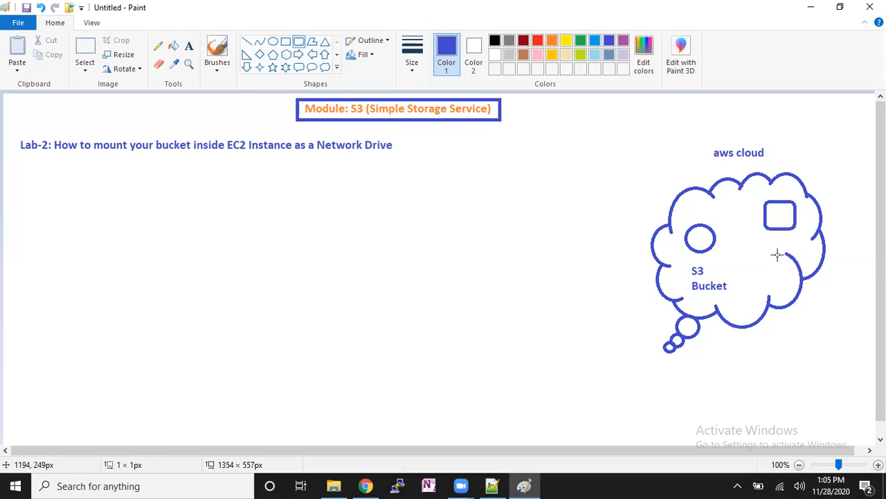
click(189, 46)
drag(765, 233, 818, 266)
text(EC-2)
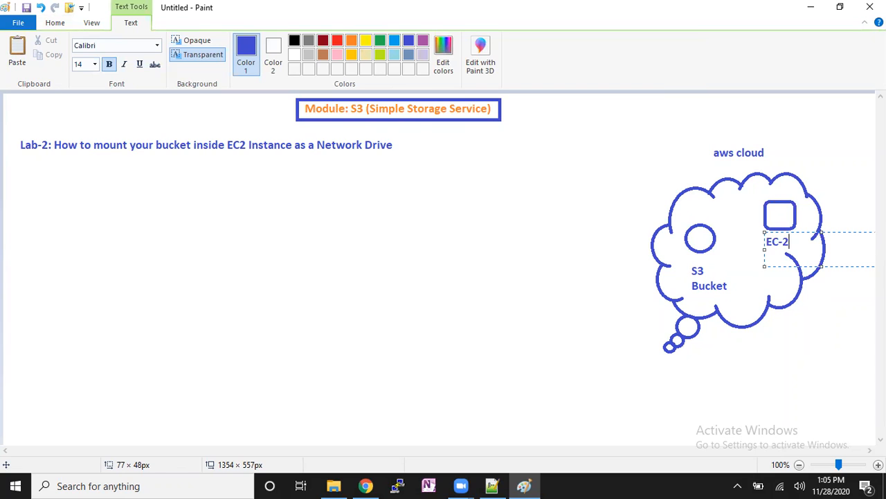
key(Return)
text(Server)
click(820, 190)
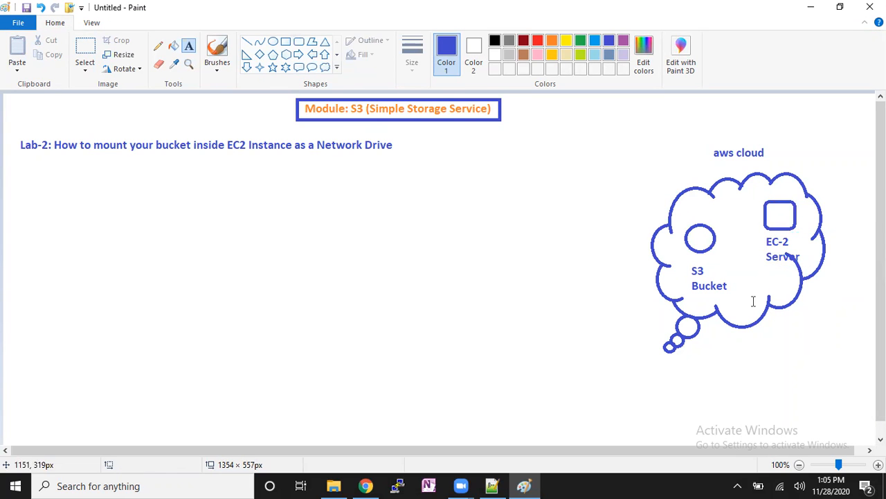
click(788, 358)
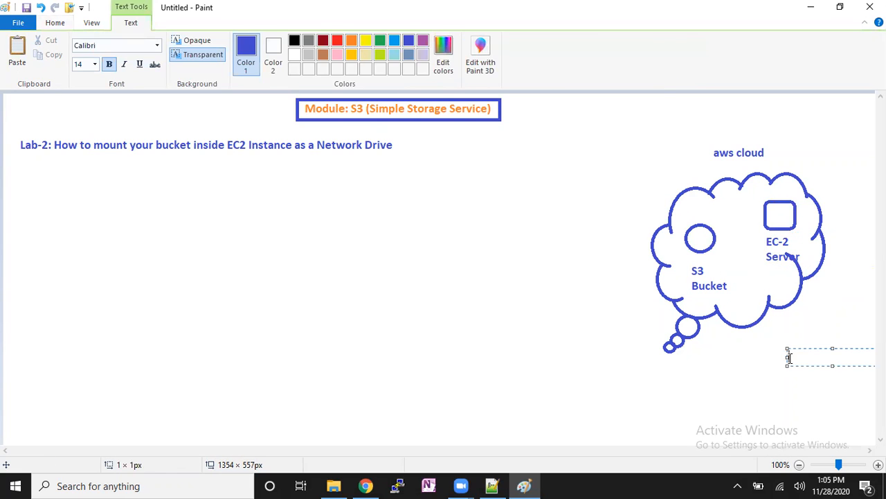
click(748, 367)
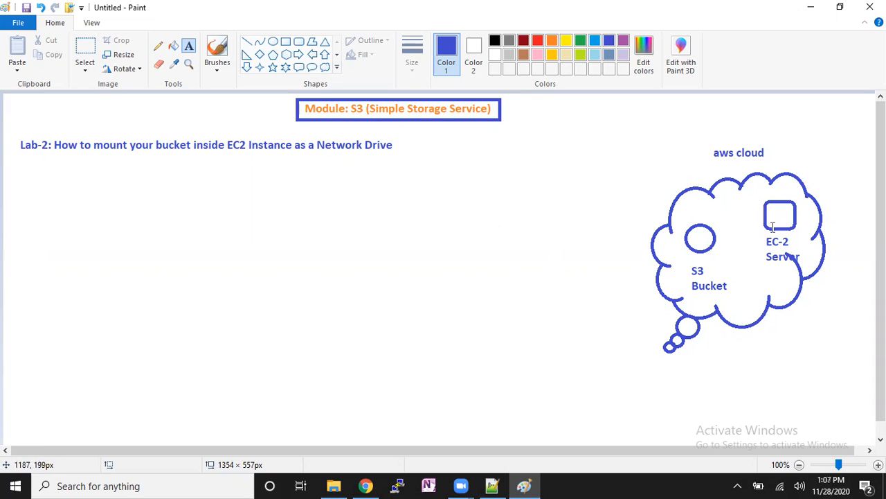
- Draw a thick freehand pencil arrow from the EC-2 server square to the S3 bucket circle
click(158, 46)
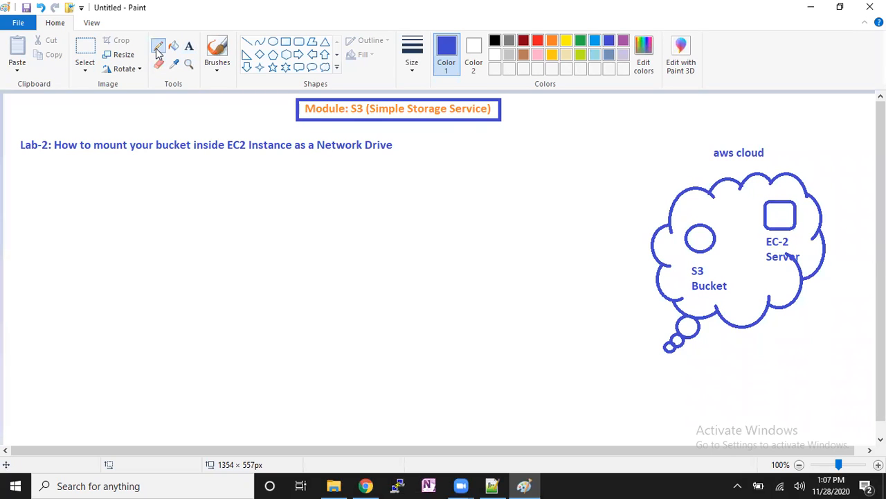
click(422, 72)
click(416, 168)
mouse_move(771, 206)
mouse_down()
mouse_move(737, 211)
mouse_move(699, 240)
mouse_up()
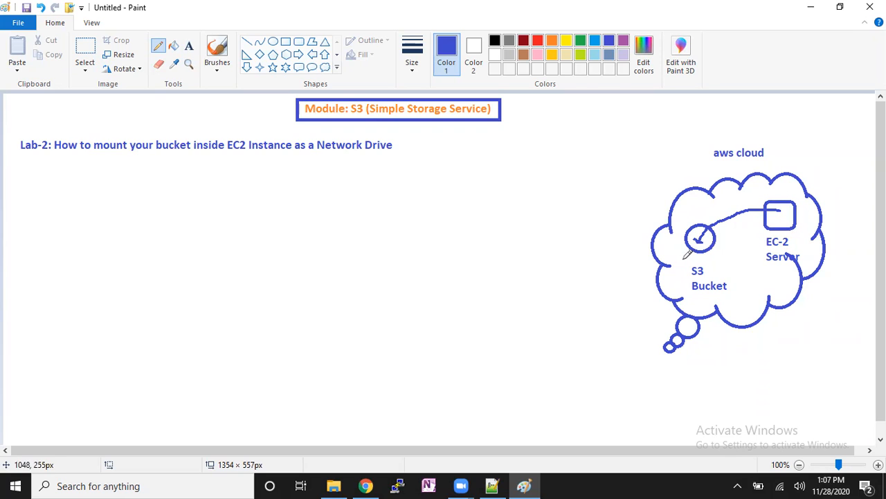
- Draw an oval speech bubble about 79 × 95 px left of the cloud and a small rounded rectangle below it
click(312, 67)
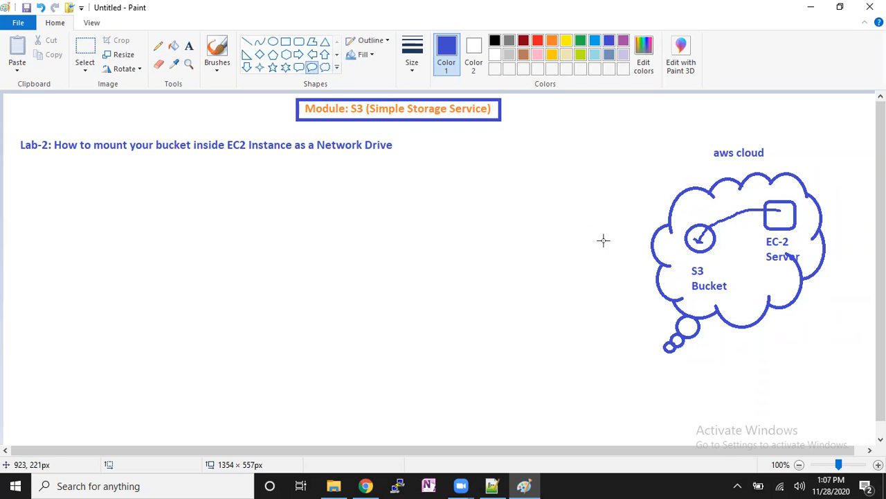
drag(563, 283, 617, 346)
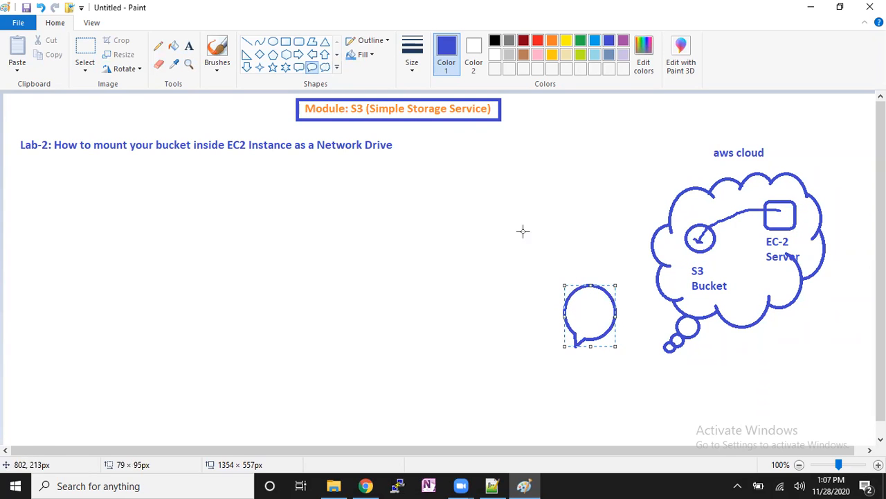
click(299, 41)
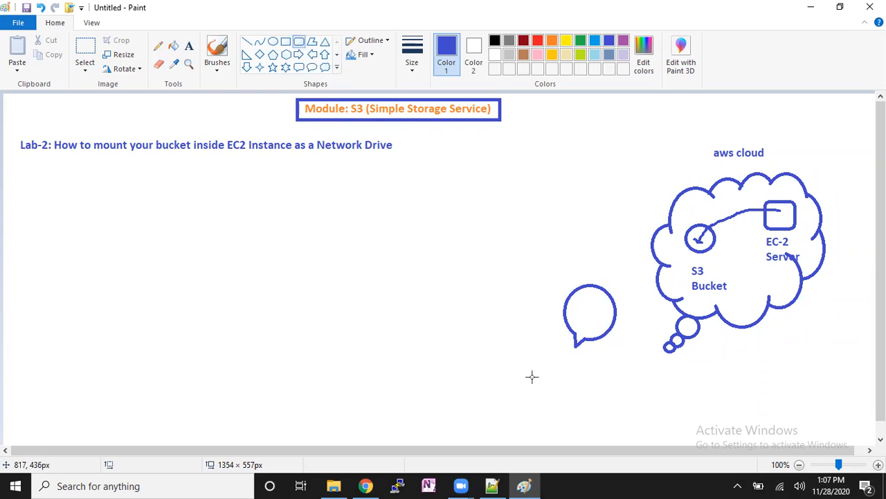
drag(515, 377, 546, 404)
click(584, 402)
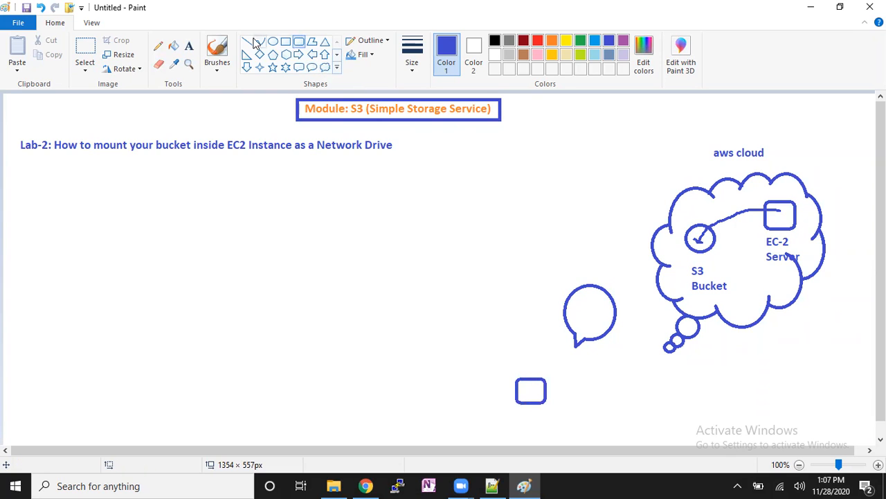
- Draw freehand pencil arrows from the EC-2 server to the rounded rectangle outside the cloud and on through the speech bubble to the S3 bucket
click(158, 47)
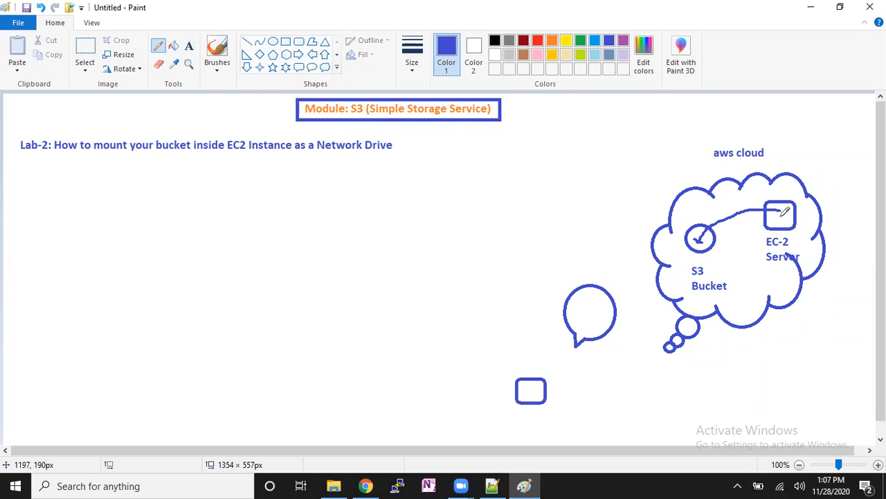
mouse_move(781, 215)
mouse_down()
mouse_move(767, 226)
mouse_move(753, 286)
mouse_move(717, 339)
mouse_move(629, 372)
mouse_move(535, 389)
mouse_move(538, 399)
mouse_up()
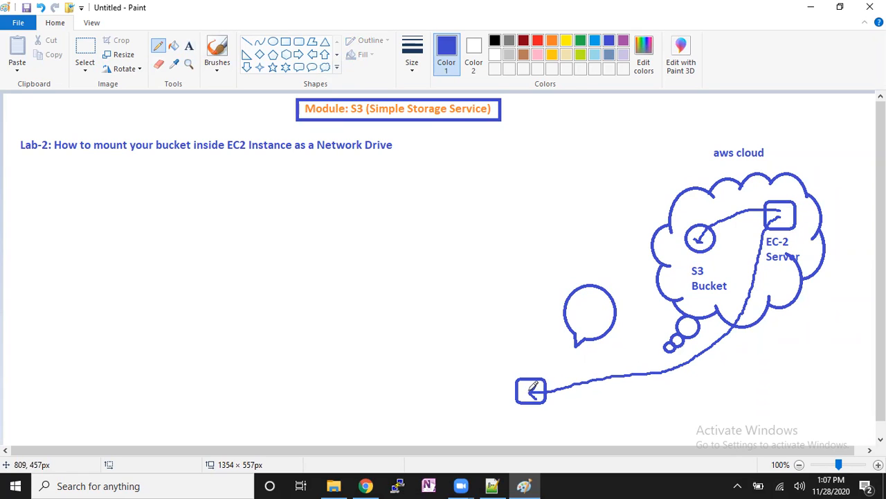
mouse_move(525, 382)
mouse_down()
mouse_move(572, 327)
mouse_move(702, 223)
mouse_move(685, 244)
mouse_up()
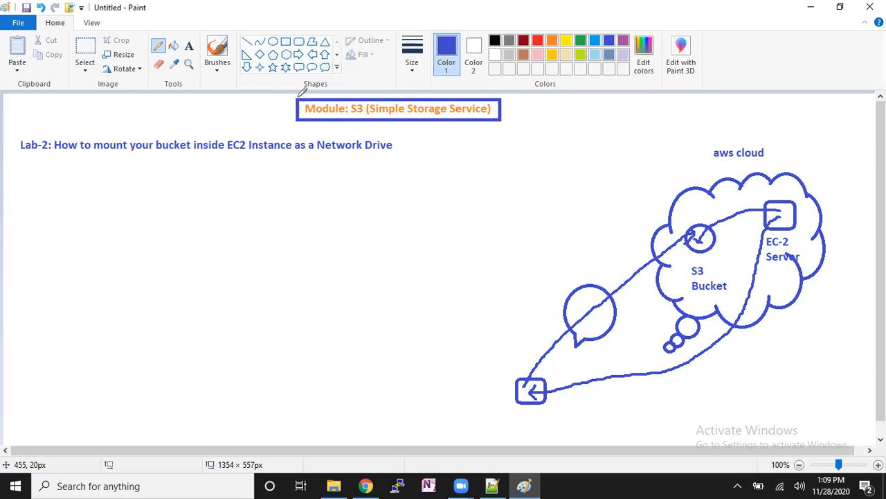
- Add a text area about 536 × 171 px below the Lab-2 heading and start it with "/var/log:" and a blank line
click(188, 46)
drag(41, 158, 391, 271)
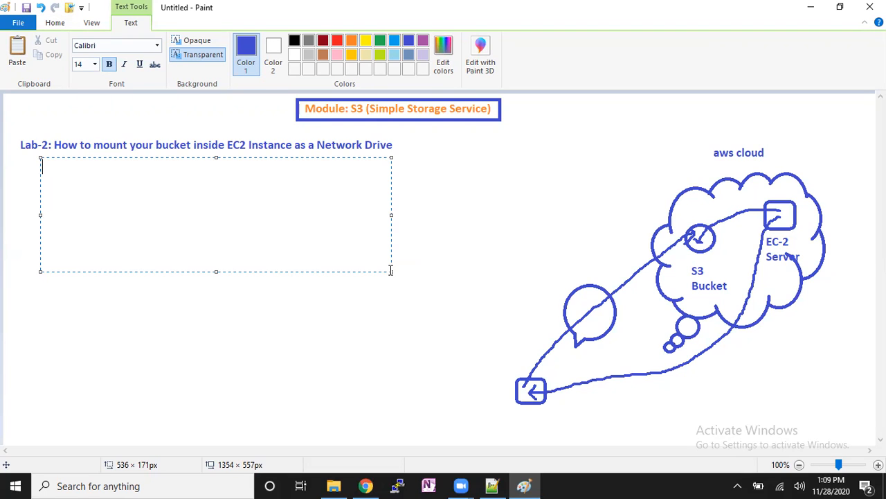
text(/var/logf)
key(BackSpace)
text(:)
key(Return)
key(Return)
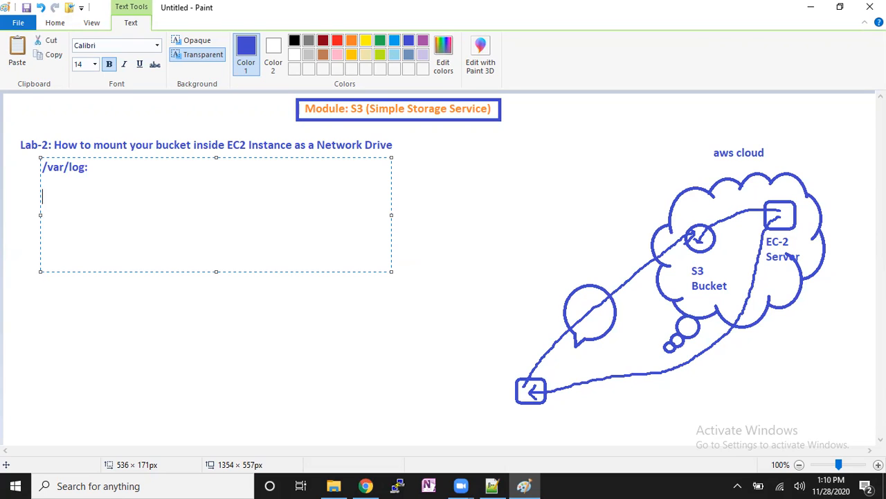
- Write the file name "messages-1.zip" beneath the /var/log: line
text(messages-1.zip)
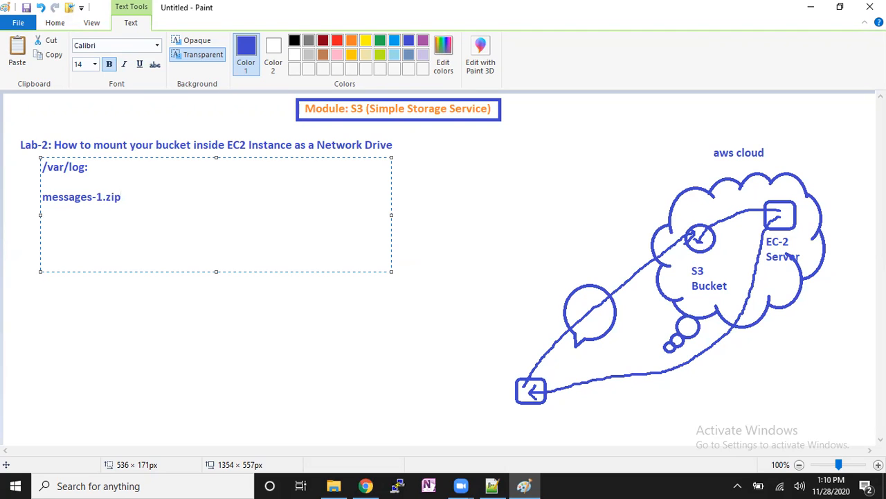
- Add the line "10 files:" and, after a blank line, "100 MB" below the file name
key(Return)
text(10 files:)
key(Return)
key(Return)
text(100 MB)
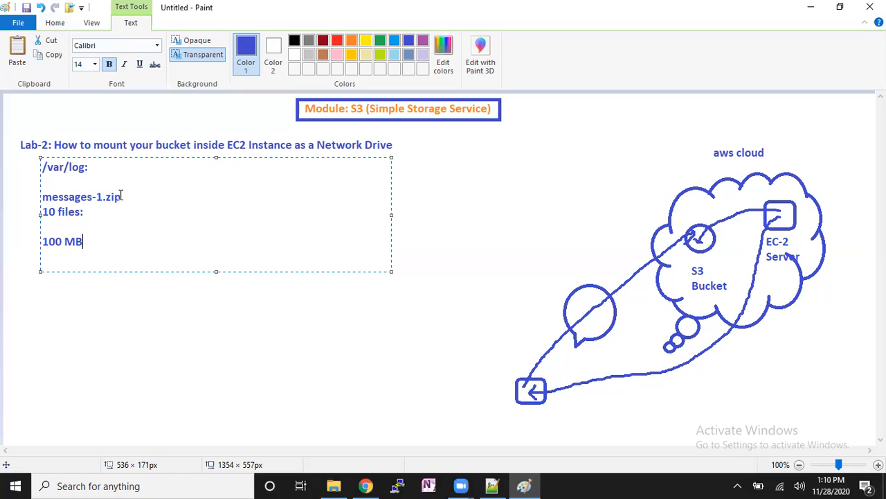
drag(121, 196, 109, 197)
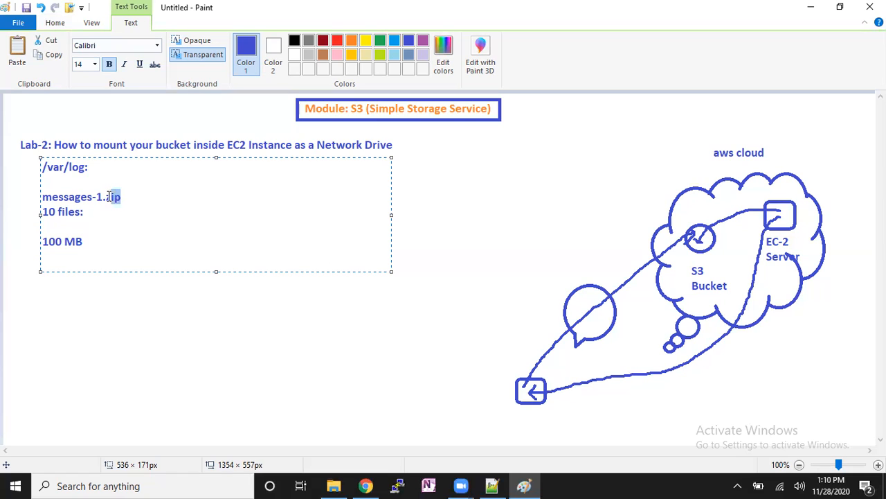
- Write the command "# aws s3 cp" below the 100 MB line
click(98, 241)
key(Return)
text(# aws s3 cp)
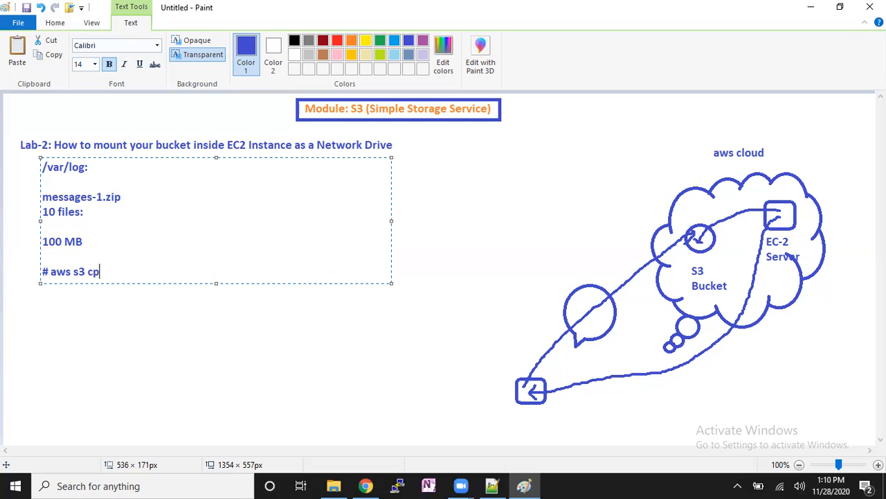
- Append the remark "(by default data will copy via internet path)" to the aws s3 cp command
text(())
text(by defau)
text(lt data)
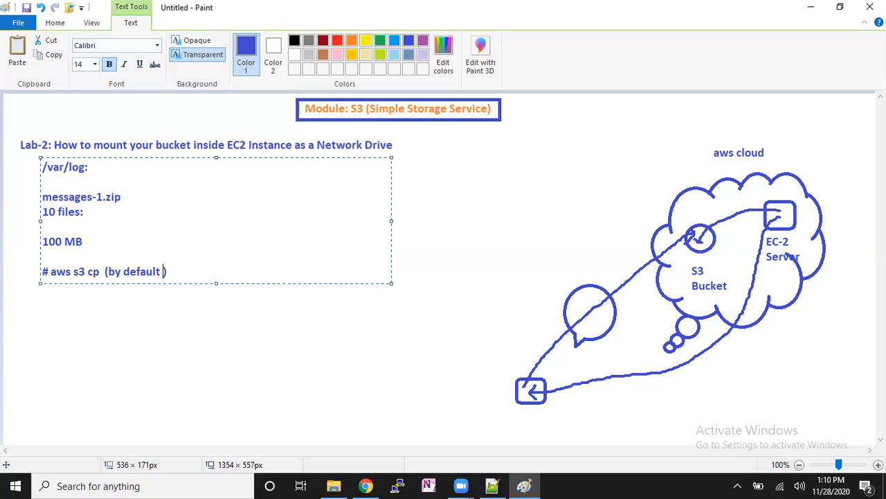
text( will copy)
text( bia)
key(BackSpace)
key(BackSpace)
key(BackSpace)
text(via internet)
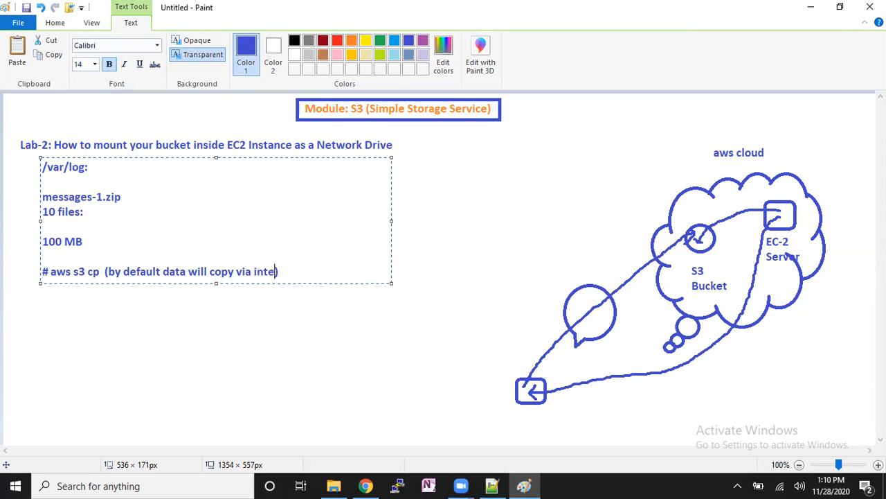
text( path)
key(End)
- Add the line "bucket: xyz" after a blank line below the copy command
key(Return)
key(Return)
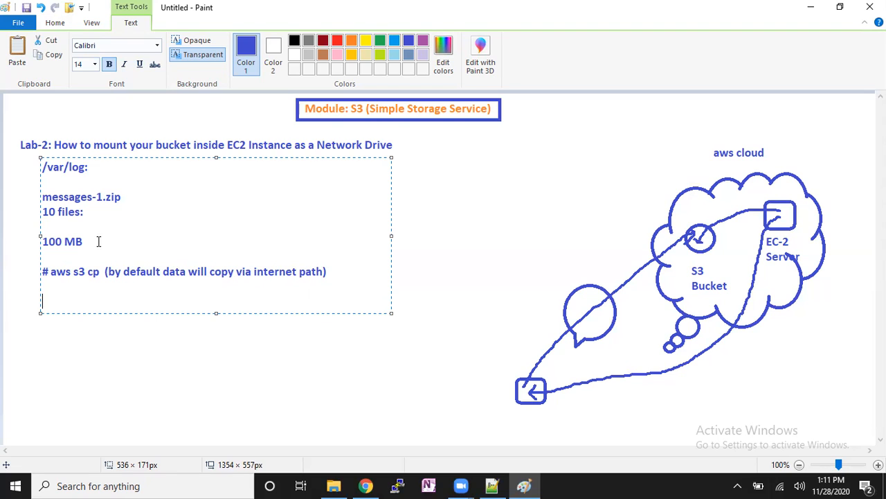
text(bucket: xyz)
- Write the commands "mount xyz /data" and "df -kh" on consecutive lines below the bucket name
key(Return)
key(Return)
text(mount  xyz  /data)
key(Return)
text(df -kh)
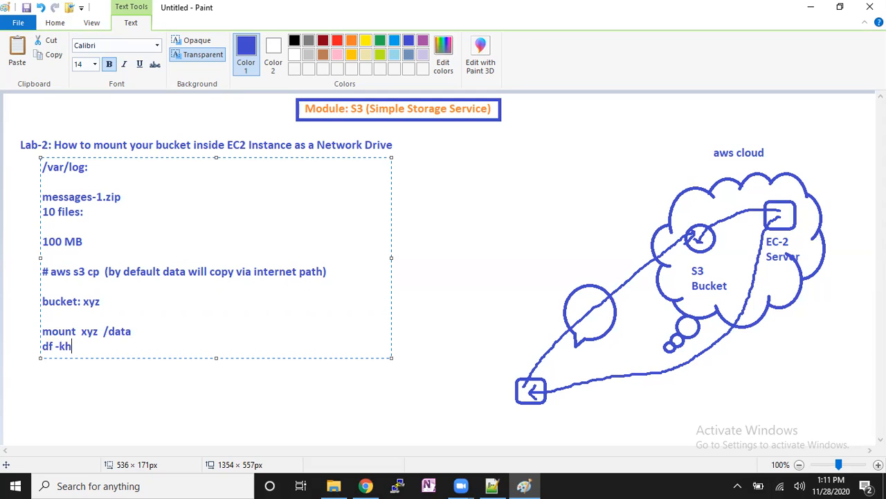
- Add the line "/data" below the df -kh command and the line "cp mess /data" below it, separated by blank lines
key(Return)
text(/data)
key(Return)
text(/)
key(BackSpace)
text(cp)
text(mess  )
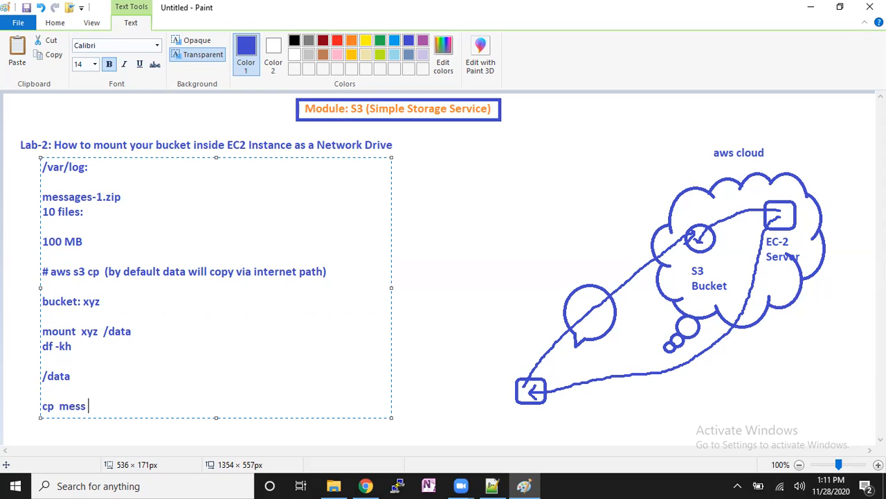
text(/data)
- Highlight the /data line and the bucket: xyz line in the notes, and finish the text block
drag(69, 378, 50, 378)
drag(101, 302, 82, 302)
click(80, 379)
drag(81, 379, 43, 378)
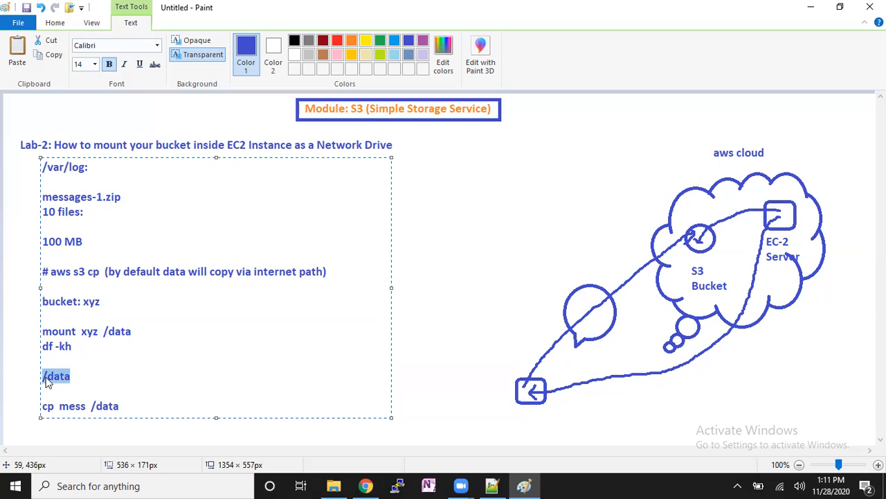
drag(101, 302, 68, 310)
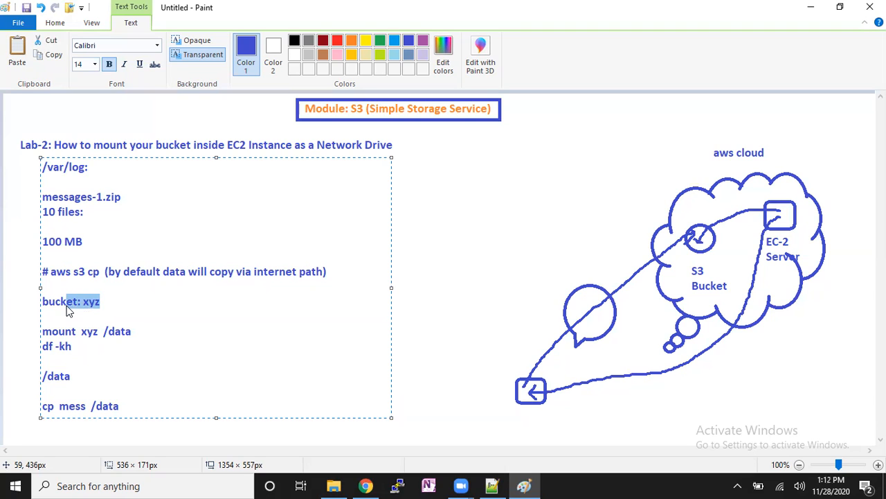
click(430, 288)
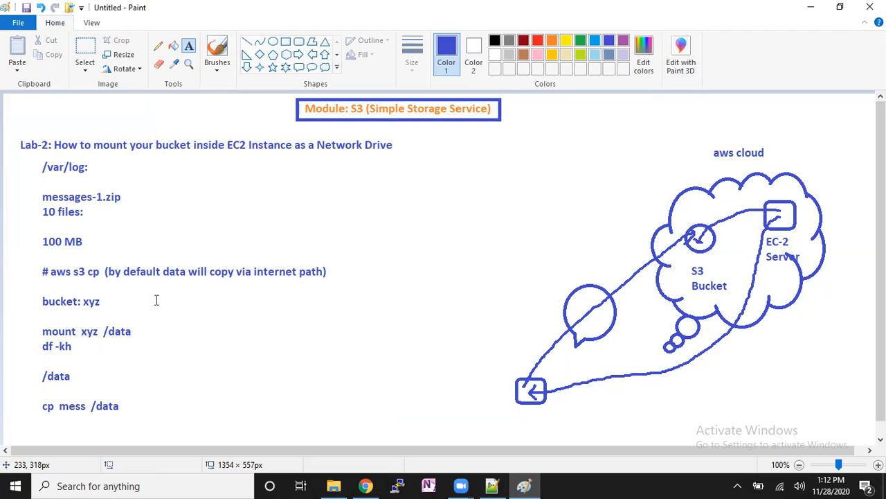
- Show the local drives under This PC in File Explorer and return to the mount command notes in Paint
click(334, 485)
click(40, 247)
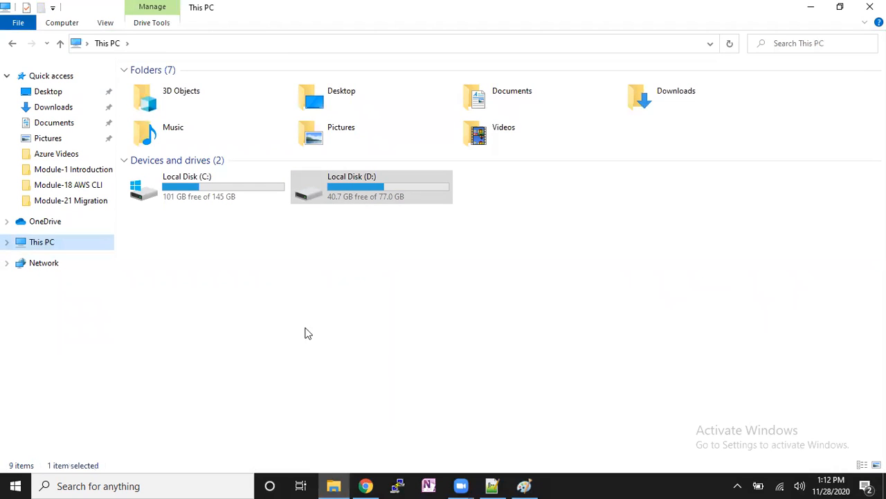
click(524, 485)
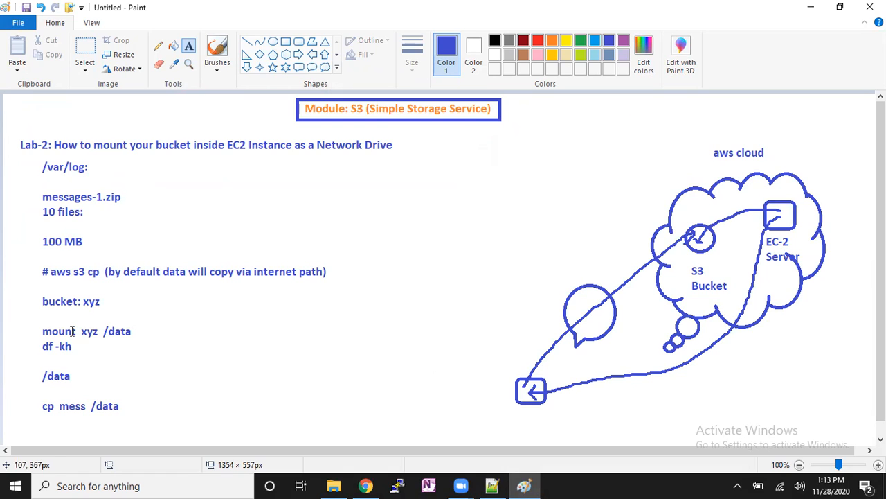
drag(33, 322, 143, 358)
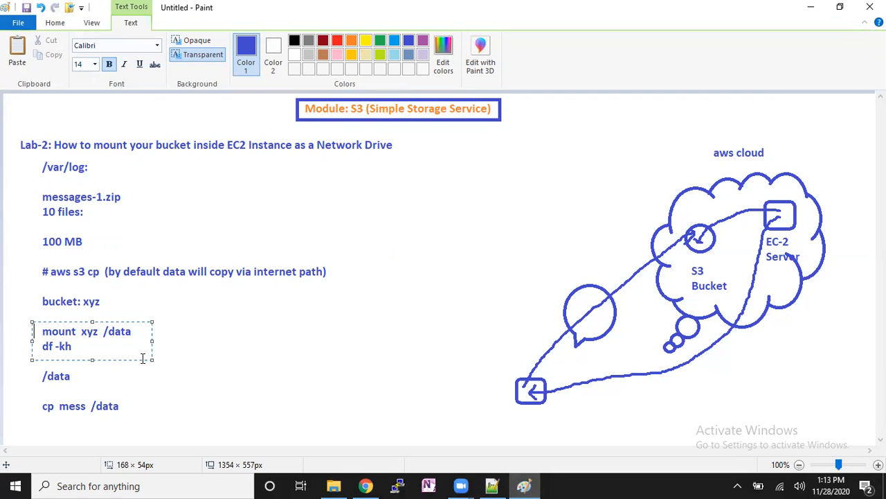
- Add a text box about 604 × 145 px beside the /var/log notes containing "cronjob:" followed by a blank line
drag(221, 173, 616, 271)
text(cronjob:)
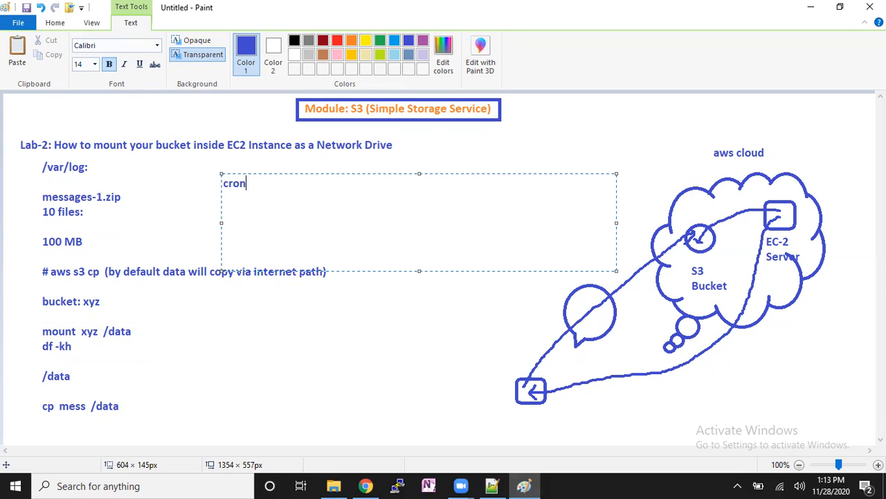
key(Return)
key(Return)
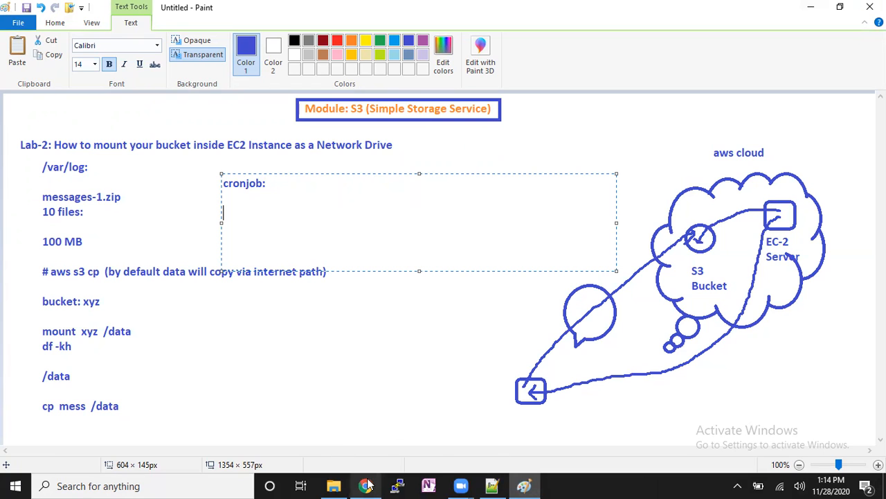
- Switch to Chrome and show the bucket list in the S3 Management Console
mouse_move(368, 484)
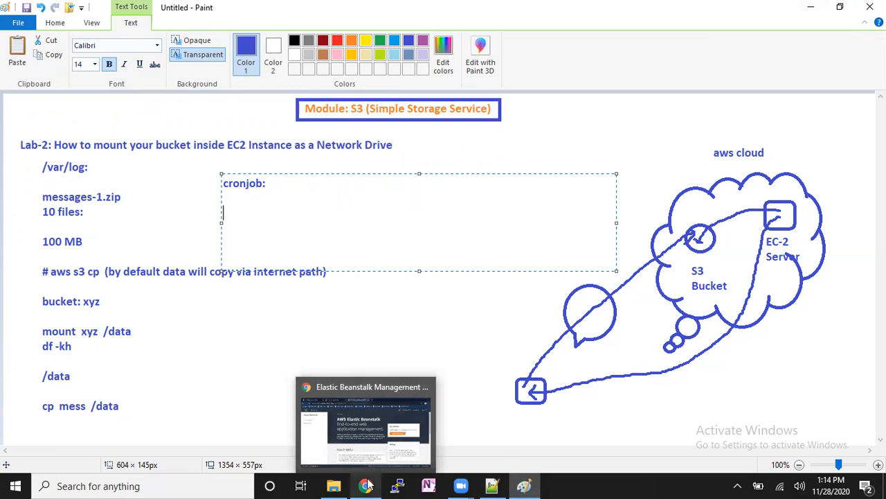
click(379, 388)
click(92, 8)
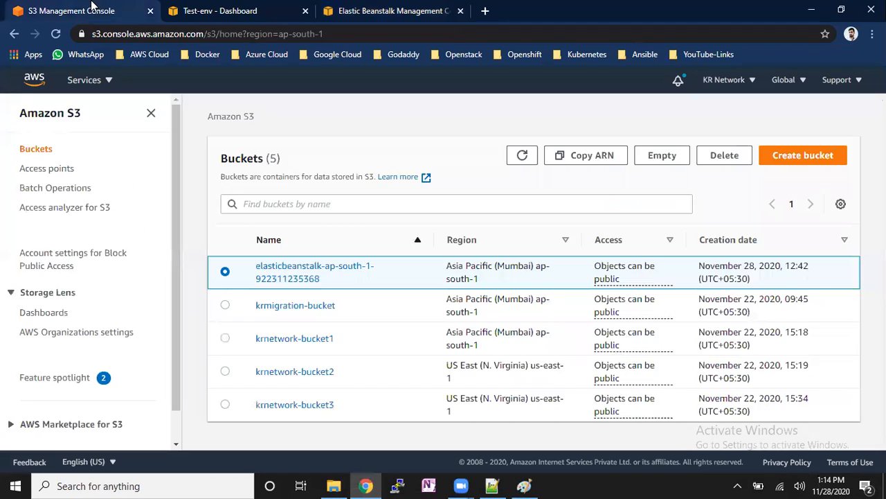
- Try to delete the selected elasticbeanstalk bucket and cancel the deletion
click(725, 156)
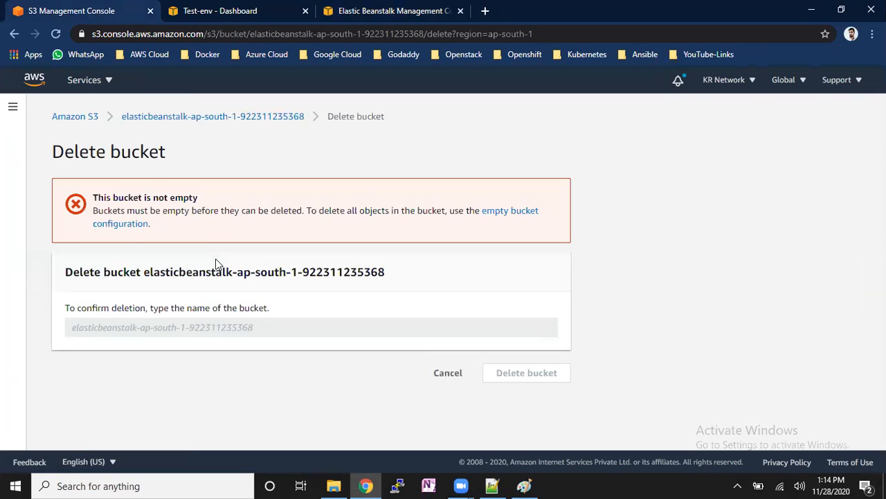
drag(144, 271, 385, 272)
right_click(382, 279)
click(391, 282)
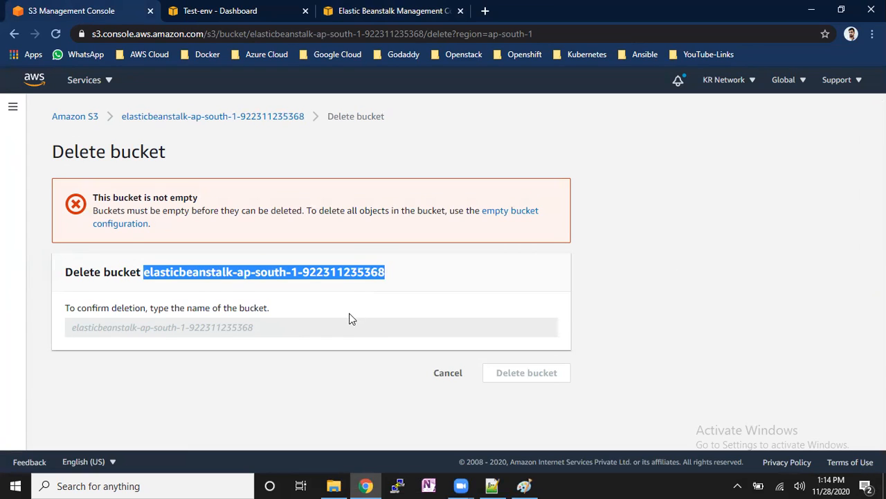
click(349, 321)
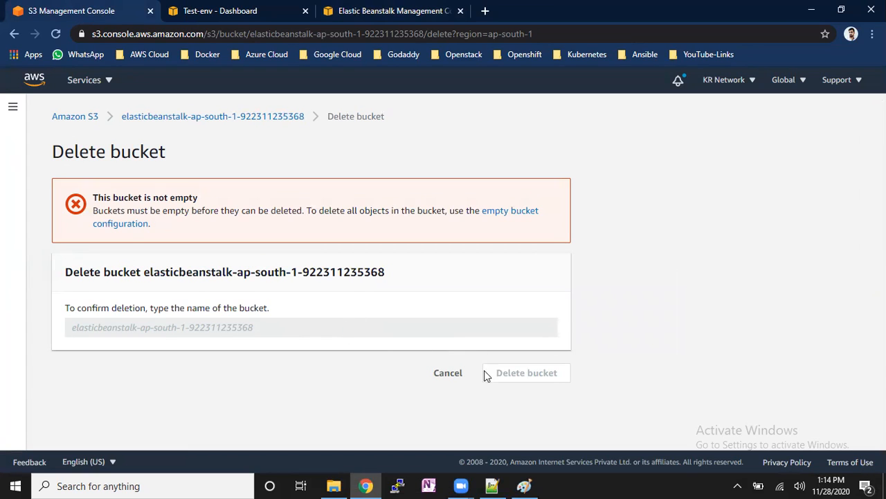
click(449, 372)
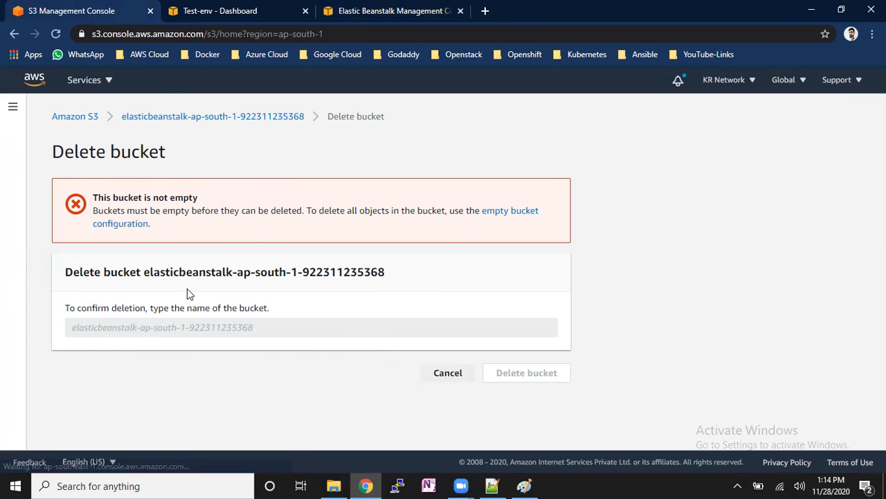
- Empty the elasticbeanstalk bucket, confirming with "permanently delete", and return to the bucket list
click(644, 158)
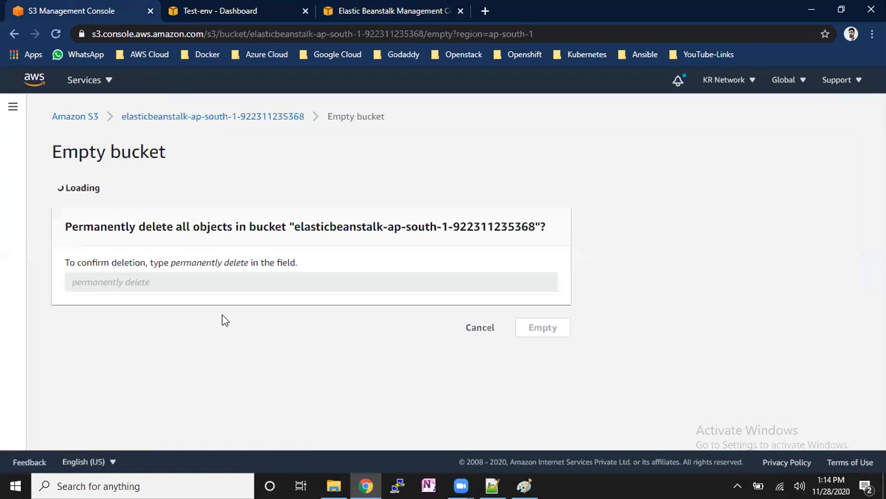
drag(295, 255, 535, 262)
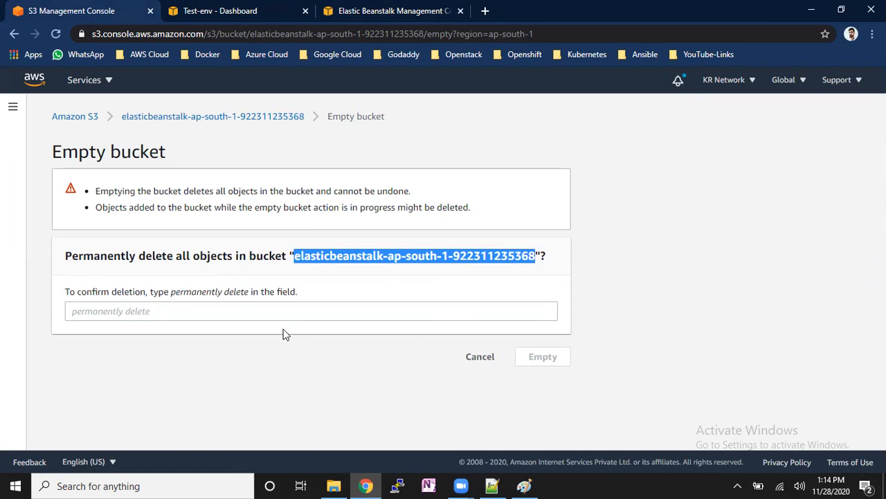
drag(172, 292, 246, 294)
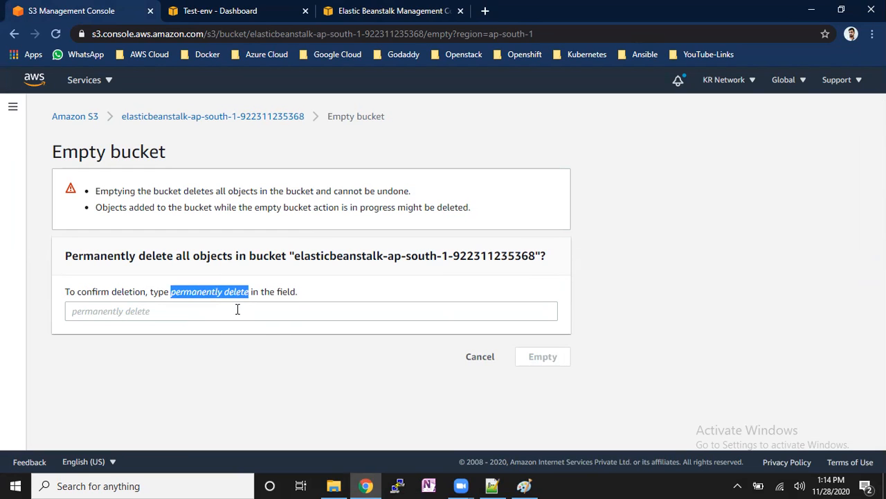
click(237, 309)
key(ctrl+v)
click(558, 364)
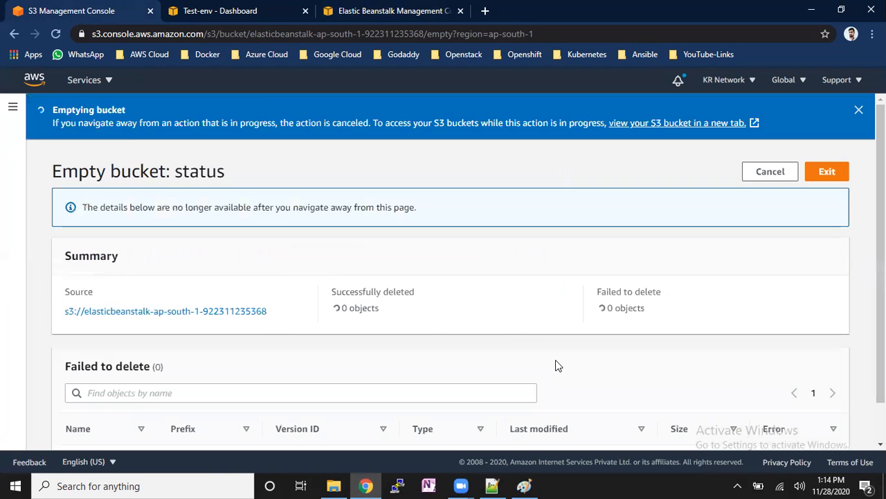
click(826, 171)
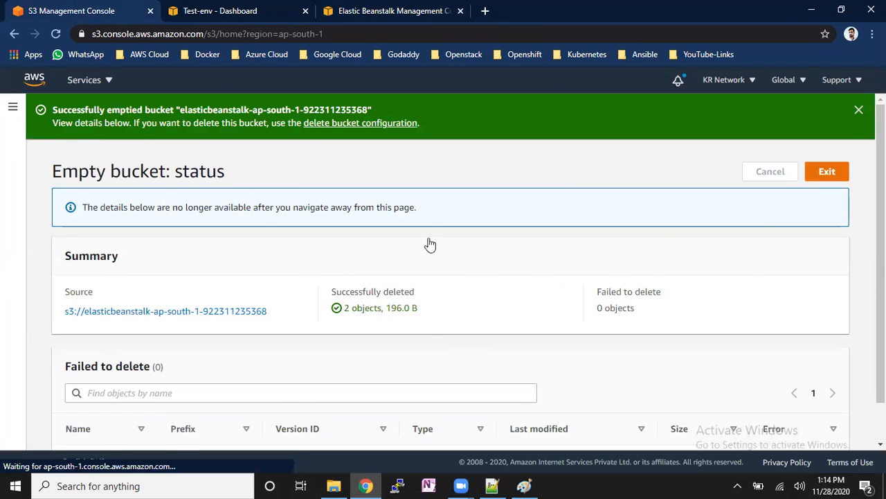
- Try to delete the emptied elasticbeanstalk bucket, entering the bucket's name as confirmation, and go back to the bucket list
click(706, 158)
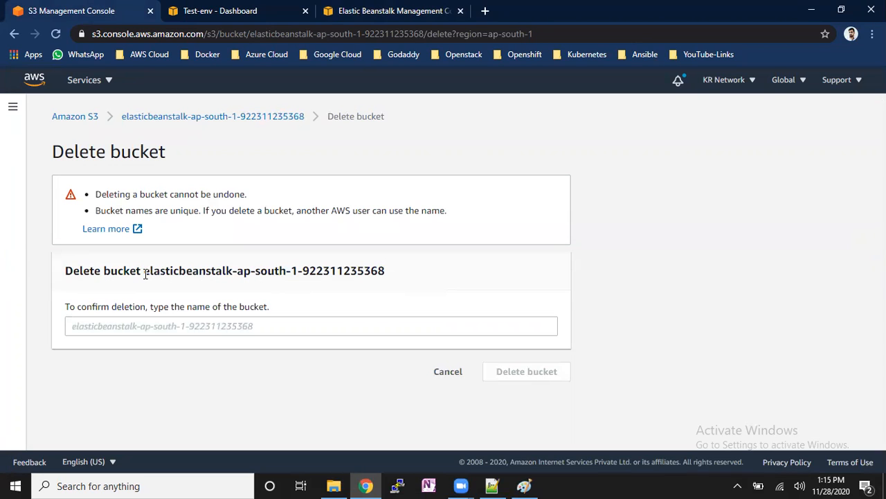
drag(145, 274, 391, 270)
click(348, 321)
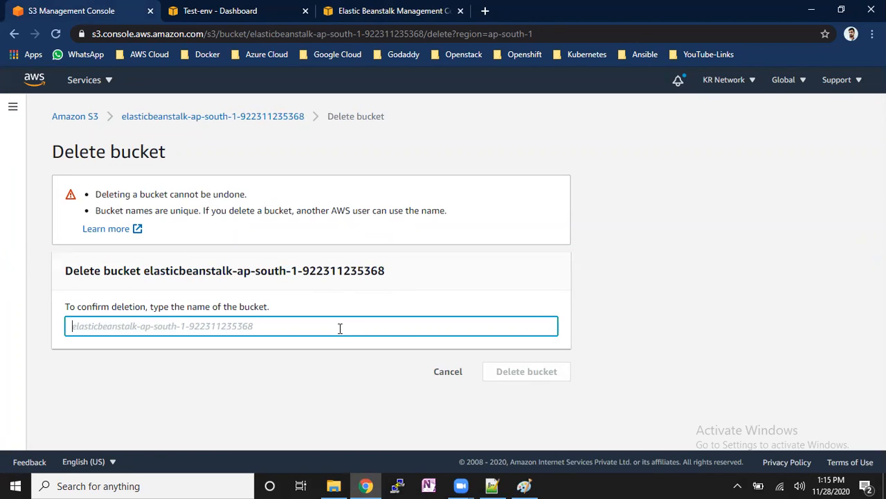
key(ctrl+v)
click(508, 374)
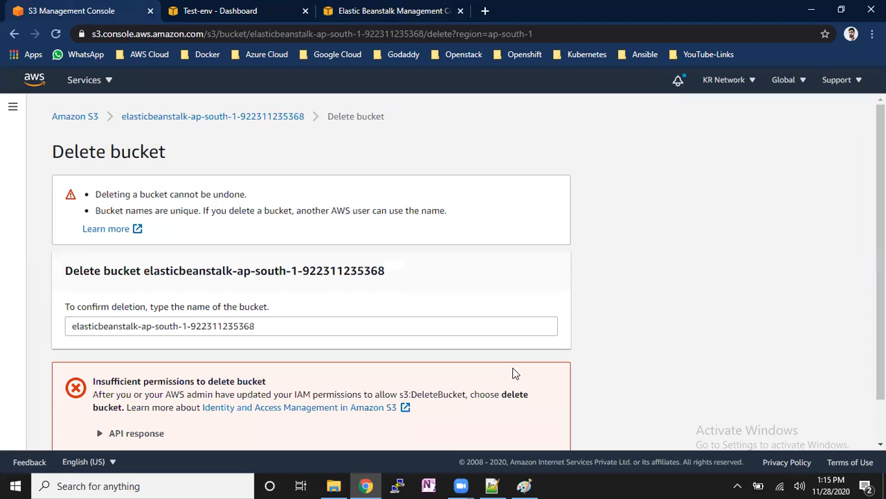
scroll(540, 367, down, 1)
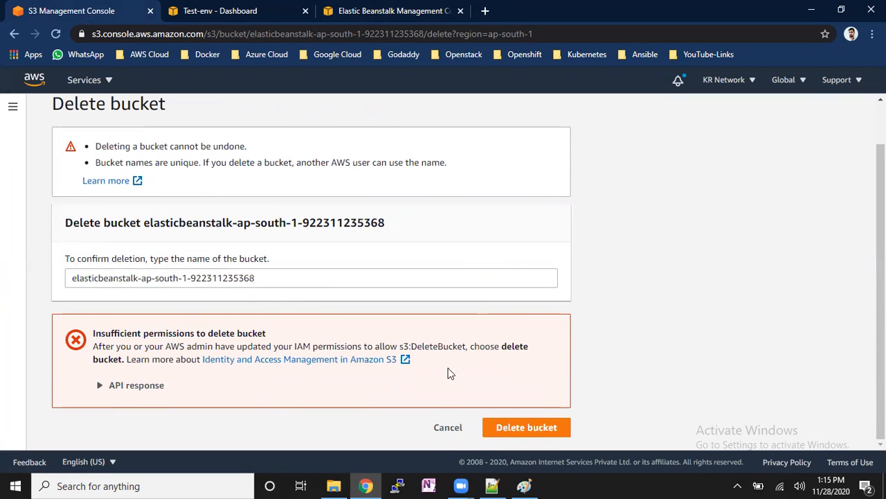
click(448, 429)
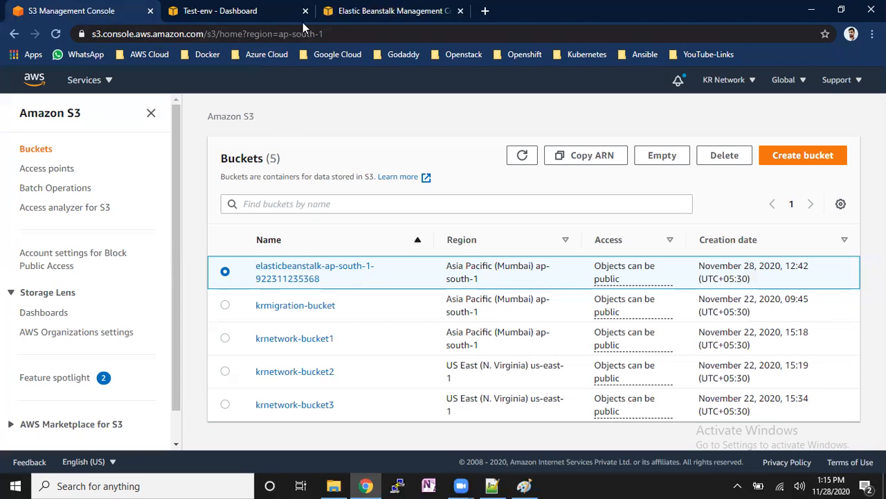
- Close the Elastic Beanstalk Management Console page and list the EC2 instances in all states instead of only the running ones
click(461, 10)
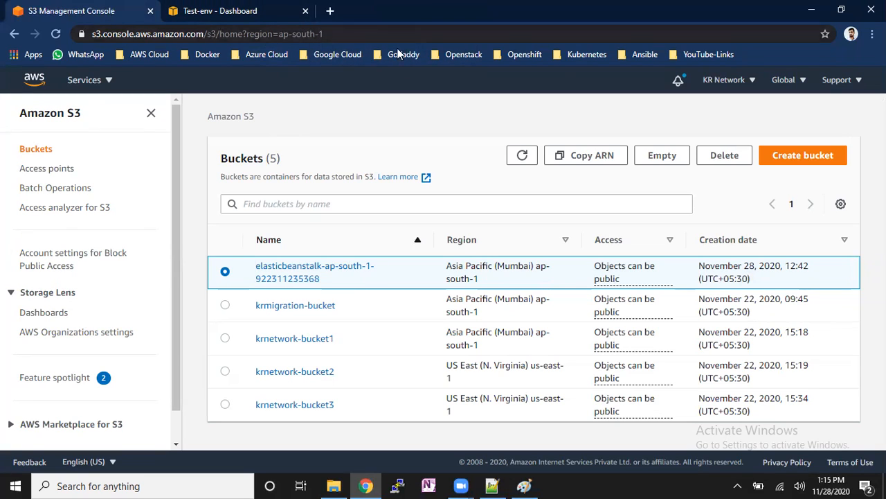
click(284, 11)
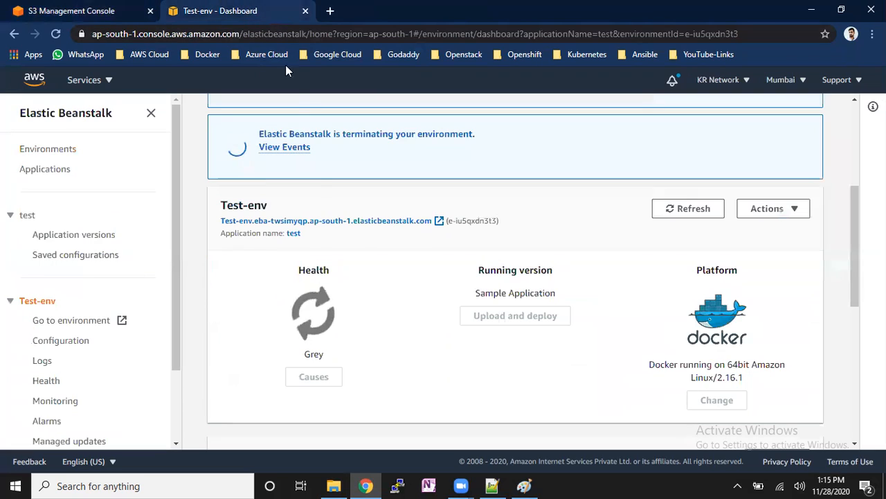
click(108, 81)
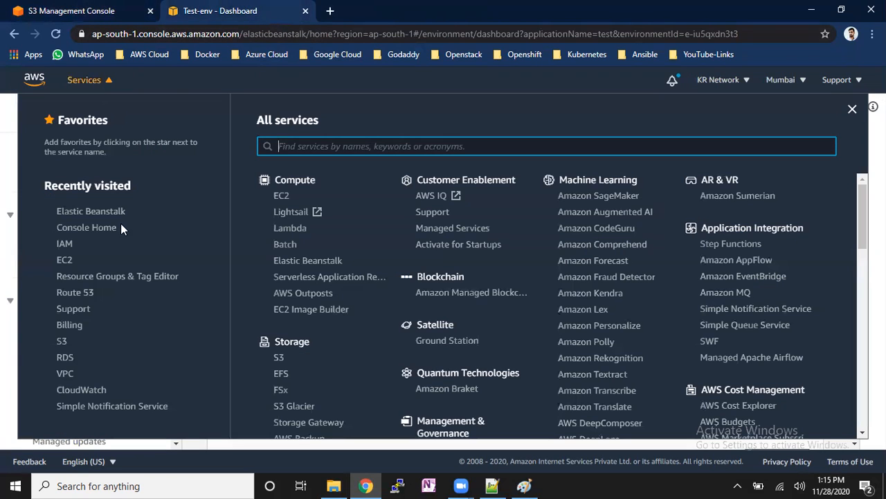
click(71, 263)
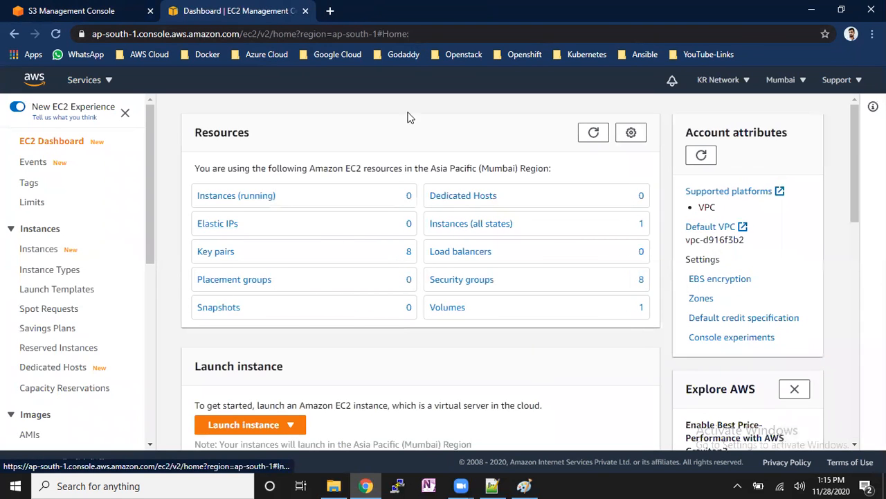
click(262, 198)
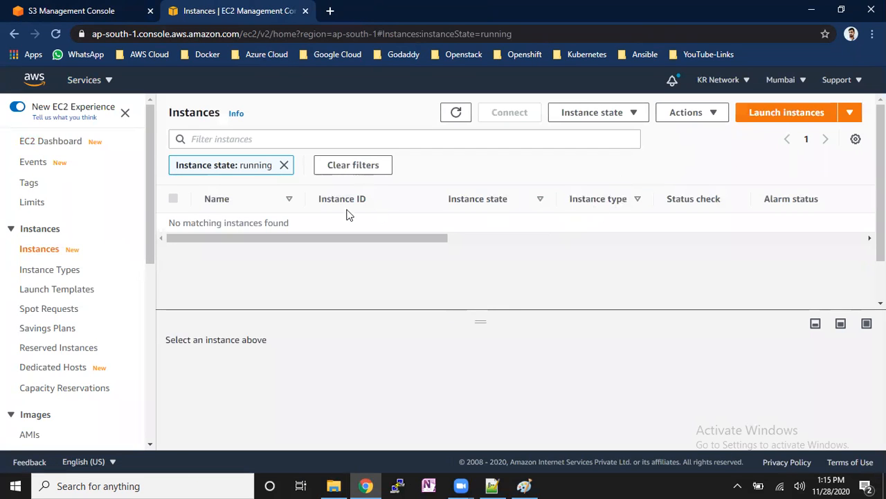
click(284, 165)
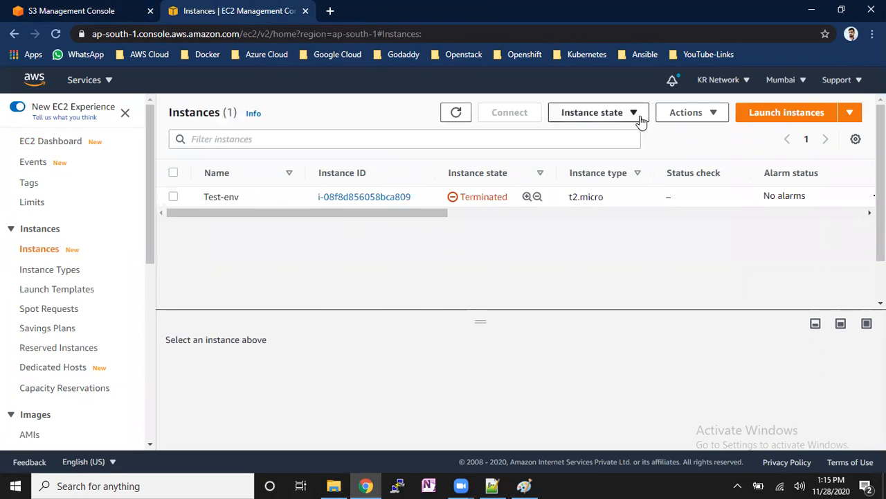
- Start launching an instance from the 64-bit (x86) Amazon Linux 2 AMI (HVM) with the preselected instance type and proceed to the instance details
click(781, 113)
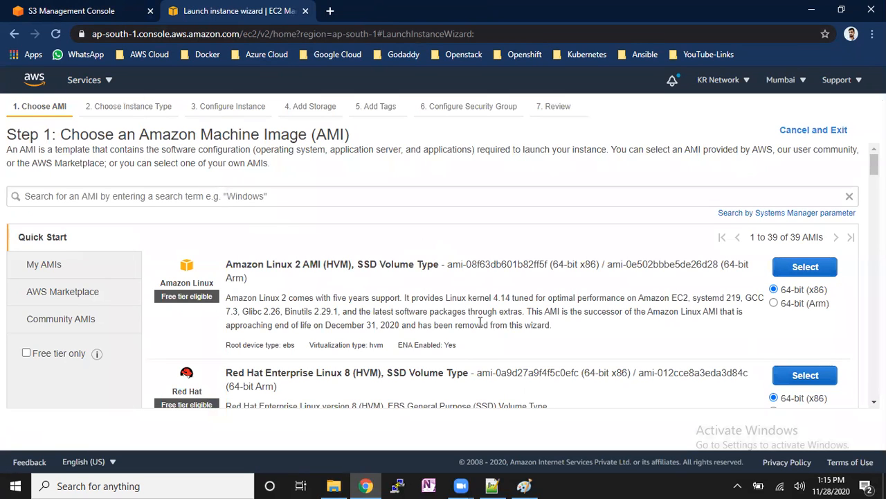
drag(288, 269, 363, 267)
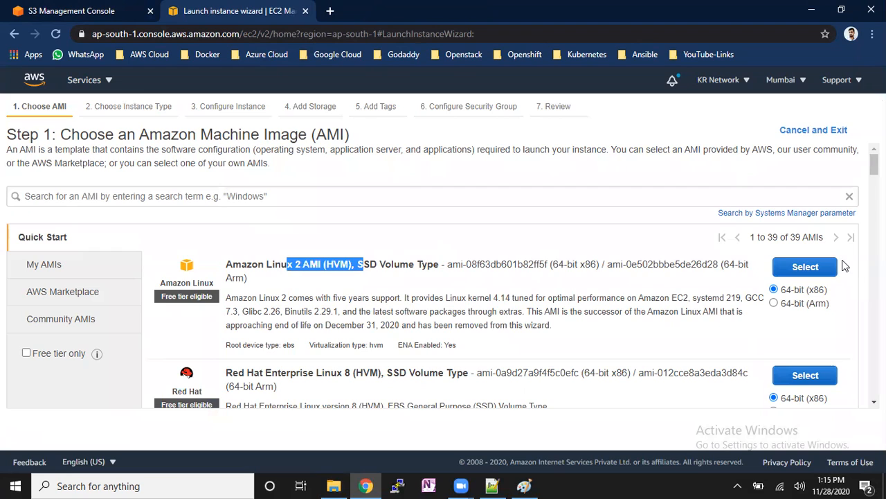
click(824, 266)
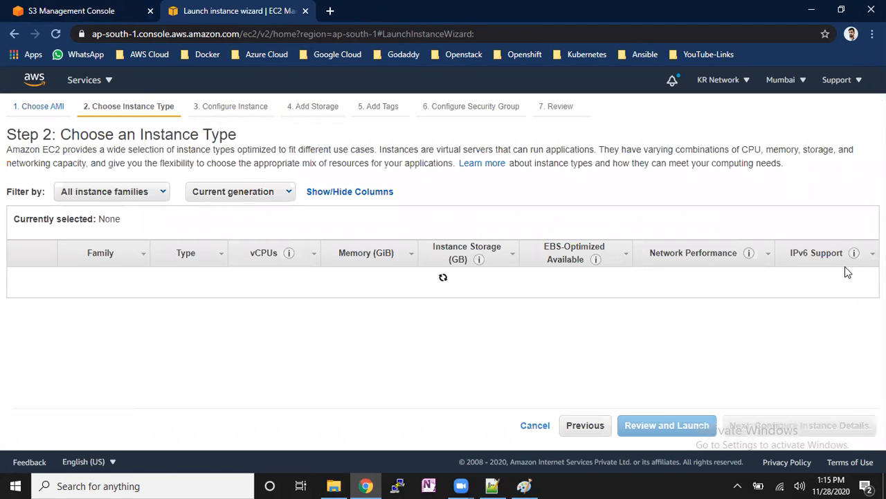
click(831, 428)
click(828, 430)
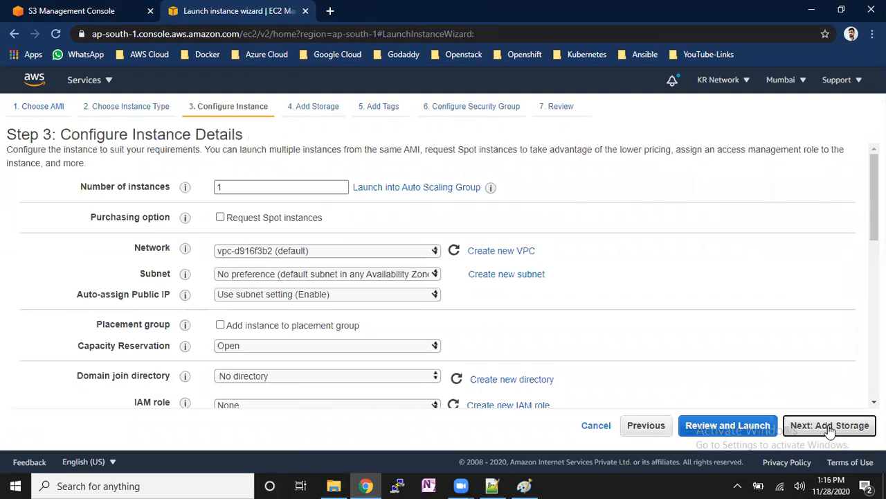
- Keep the default storage settings and add a tag with the key Name and the value Server-1
click(833, 430)
click(43, 316)
text(Name)
key(Tab)
text(Server-1)
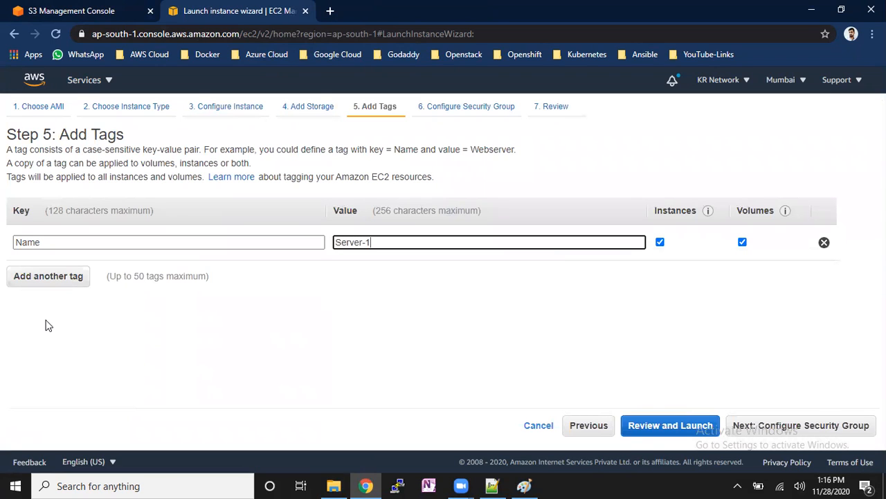
- Assign the existing default security group to the Server-1 instance and proceed to the launch review
click(776, 427)
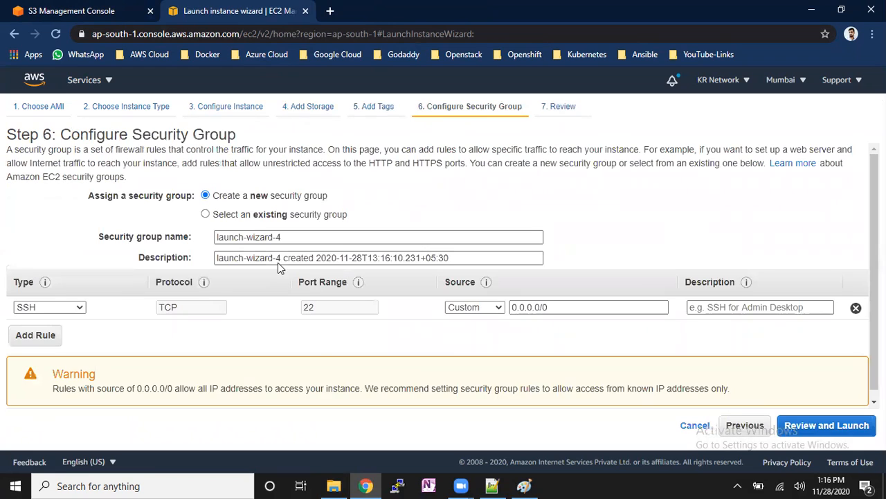
click(258, 216)
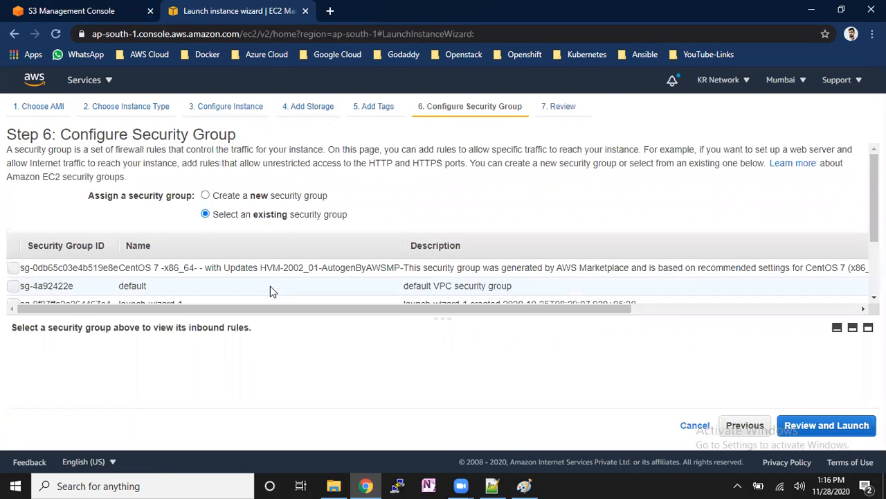
click(270, 288)
click(826, 425)
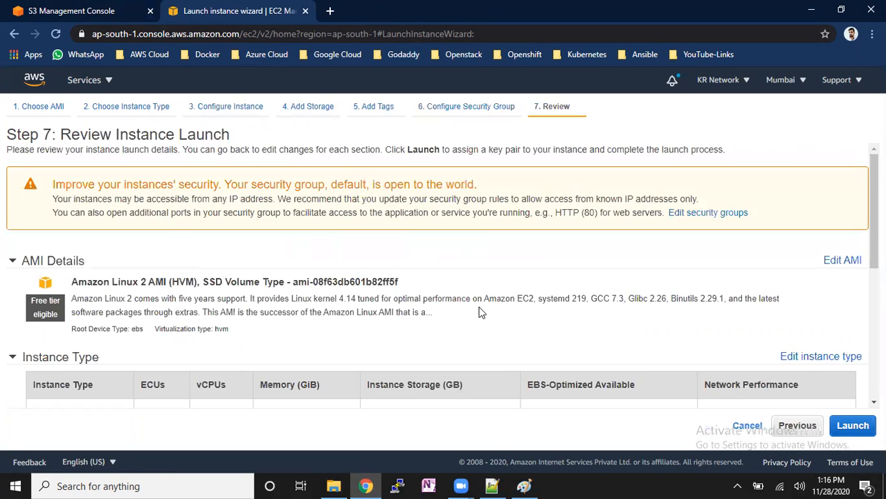
- Launch the instance with the existing key pair mumbai-key, acknowledging access to its private key file
click(847, 423)
click(398, 315)
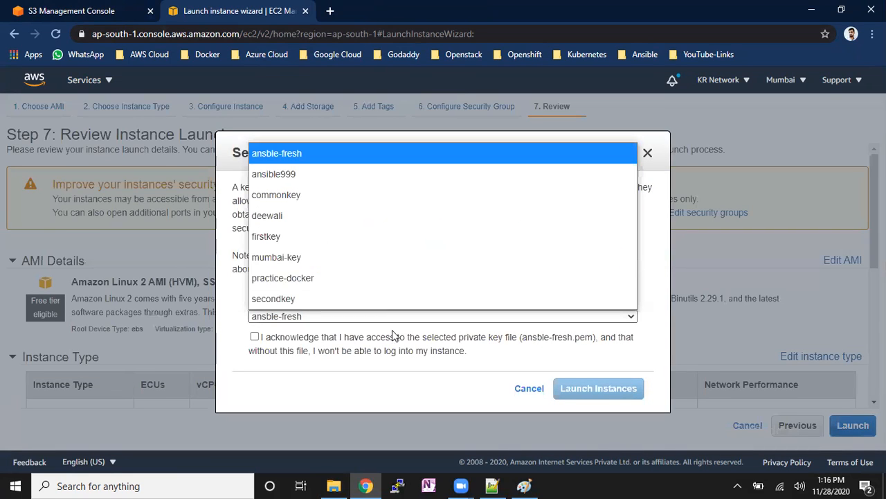
click(326, 258)
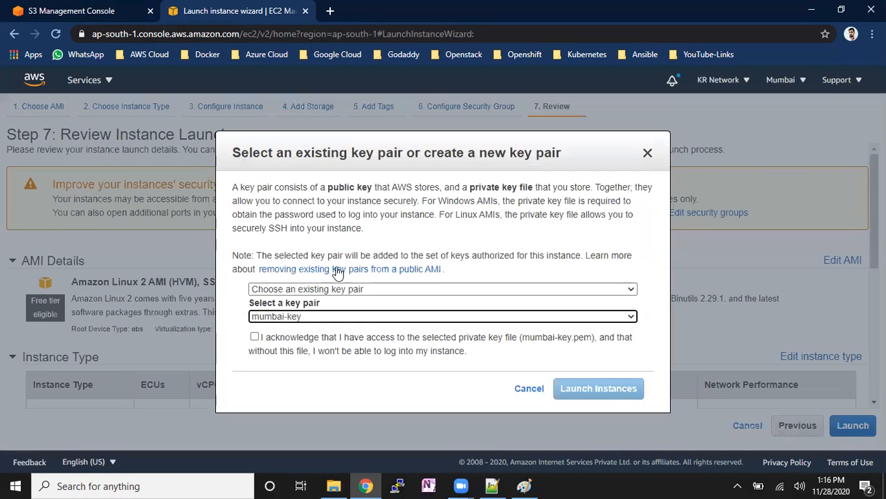
click(260, 338)
click(254, 338)
click(600, 388)
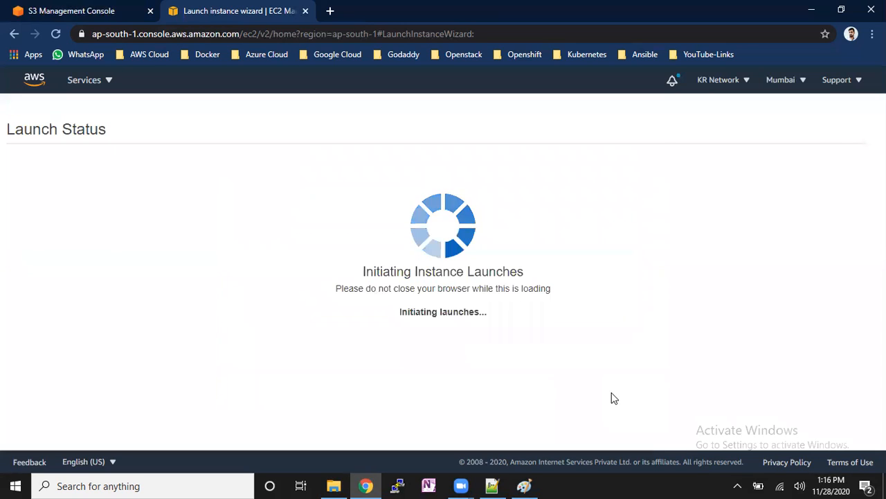
- Return to the instances list, select Server-1 and enlarge its details area to show the instance summary
scroll(605, 388, down, 3)
click(842, 439)
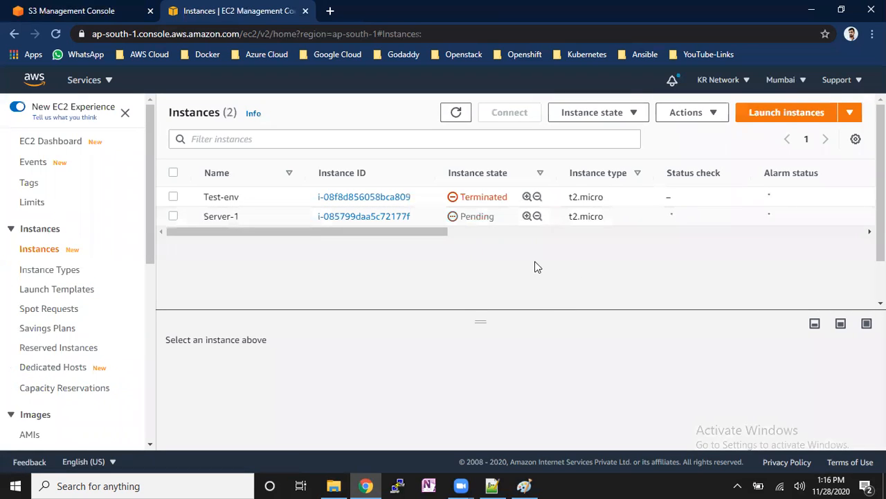
click(555, 220)
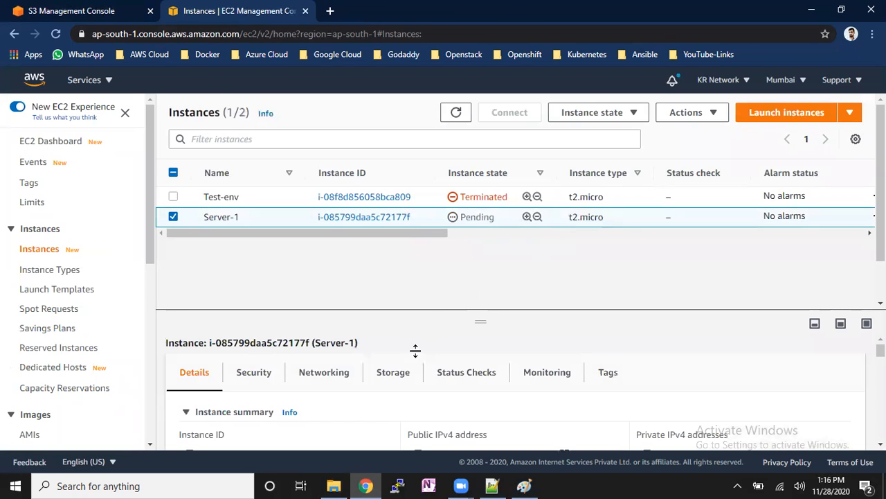
drag(428, 312, 428, 271)
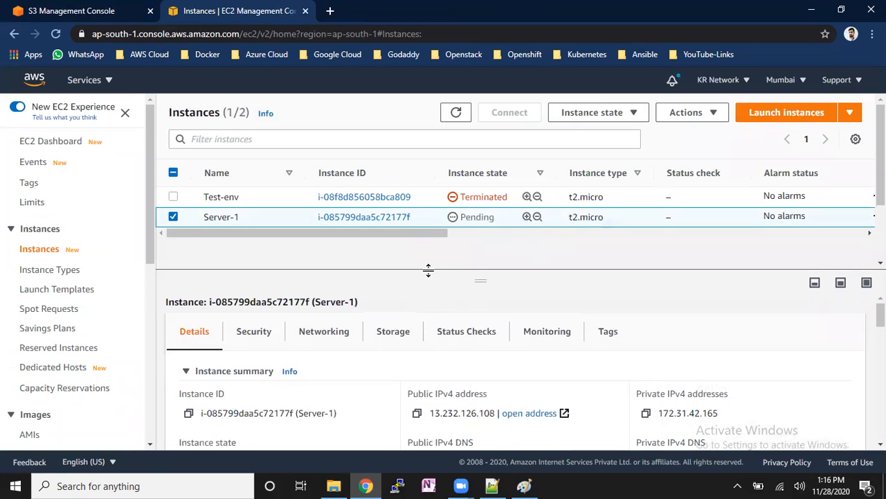
- Look over the S3 bucket list alongside the EC2 instances list, ending on the instances
click(90, 12)
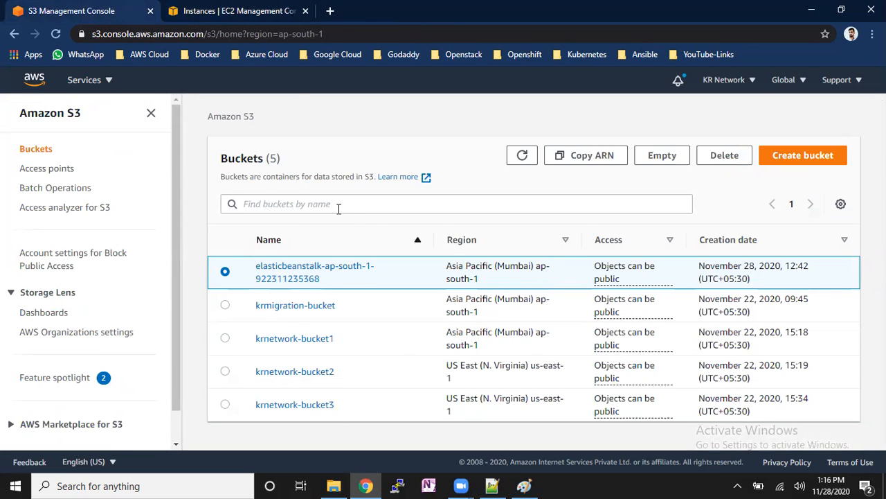
click(194, 13)
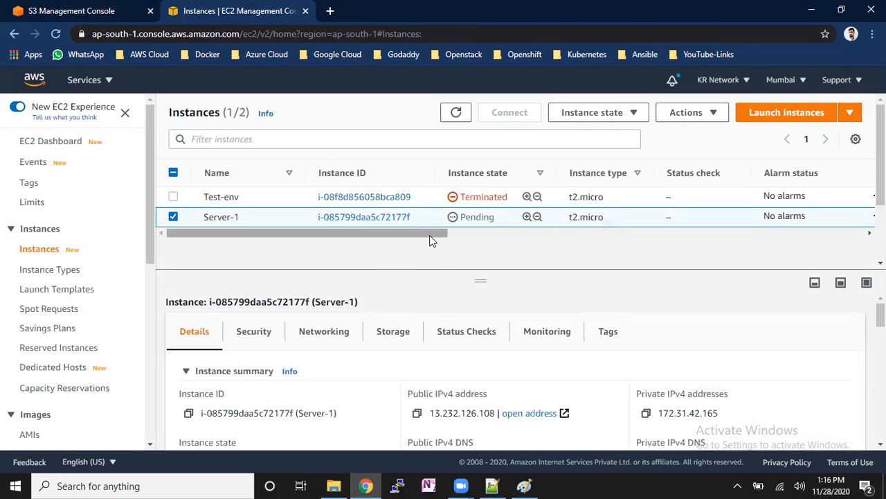
click(99, 9)
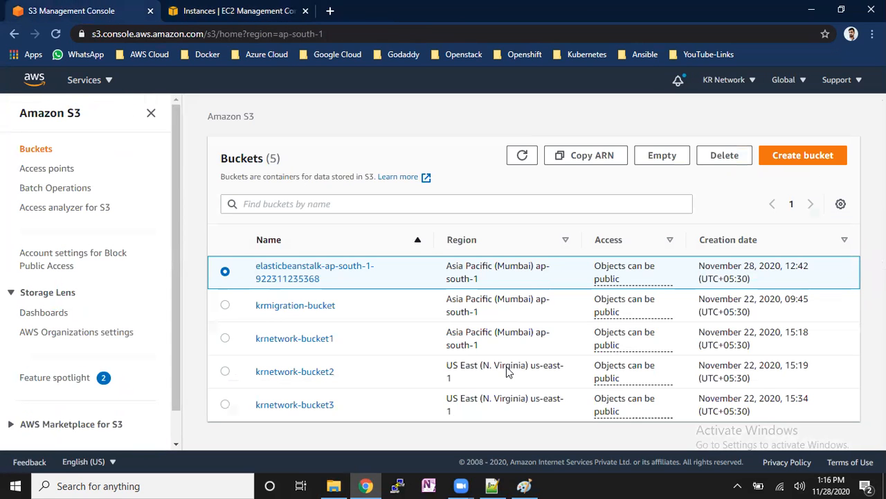
click(223, 8)
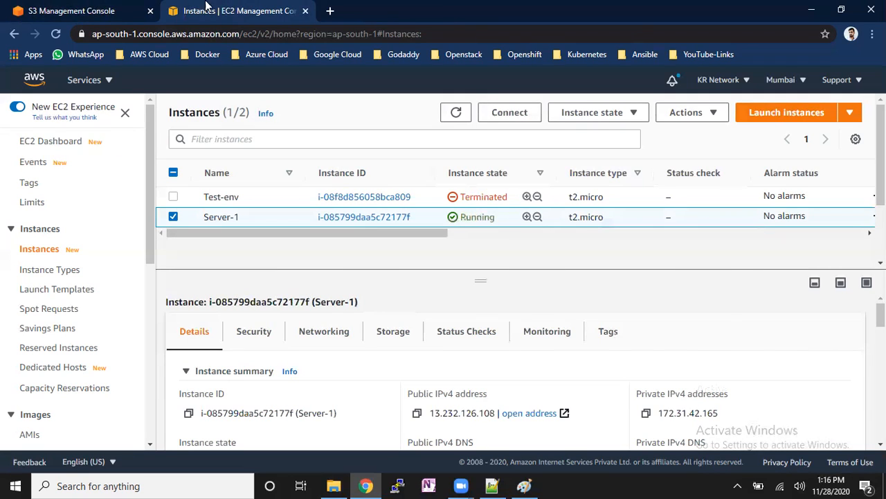
click(81, 7)
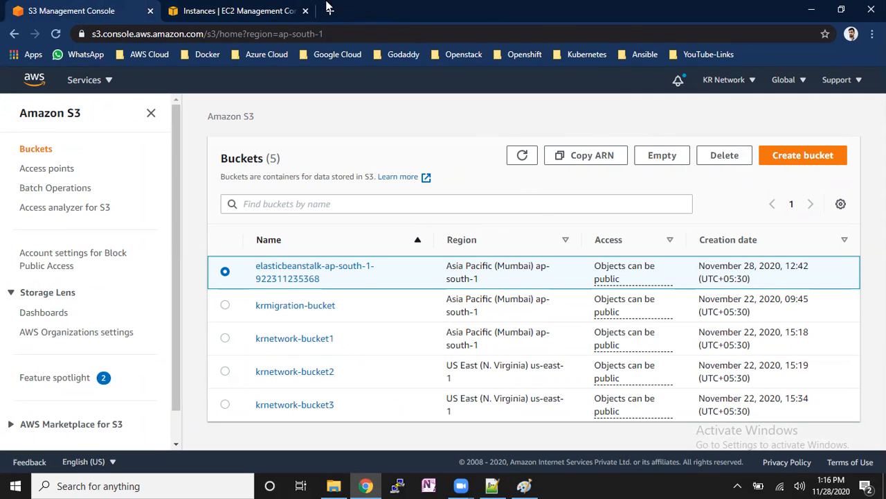
click(257, 7)
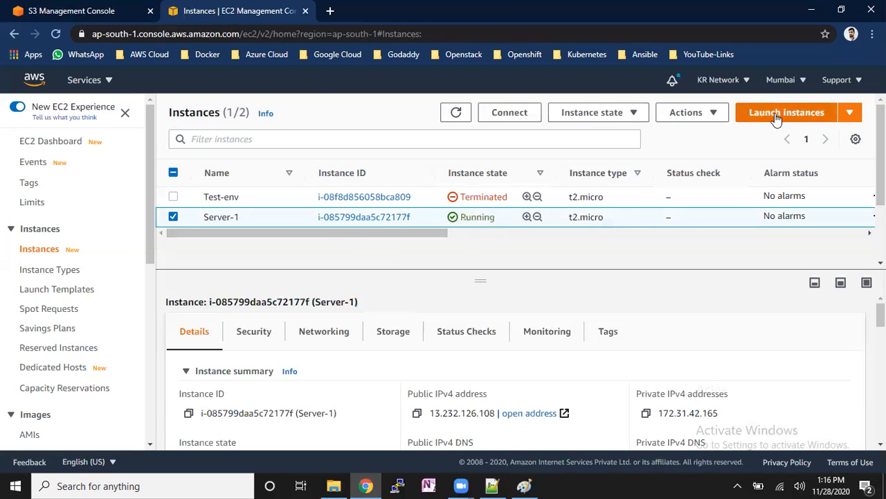
- Start another instance from the Microsoft Windows Server 2019 Base AMI, keeping the default instance type, details and storage
click(750, 116)
scroll(303, 295, down, 5)
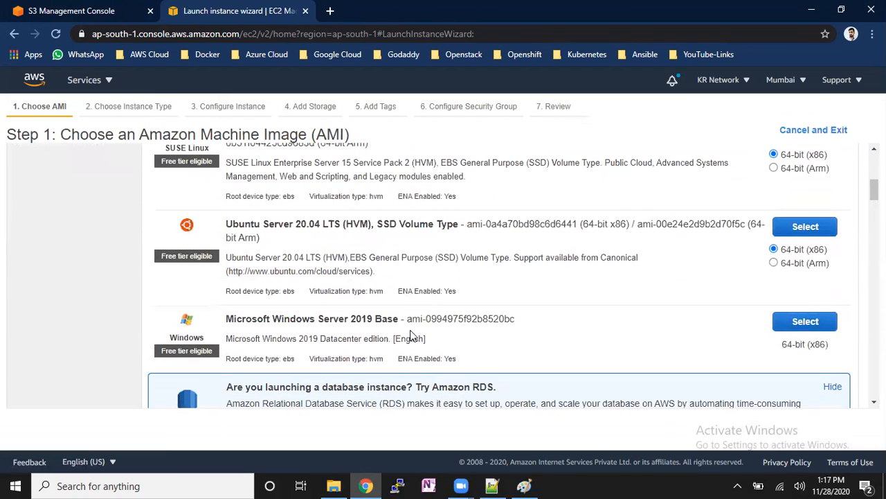
click(803, 319)
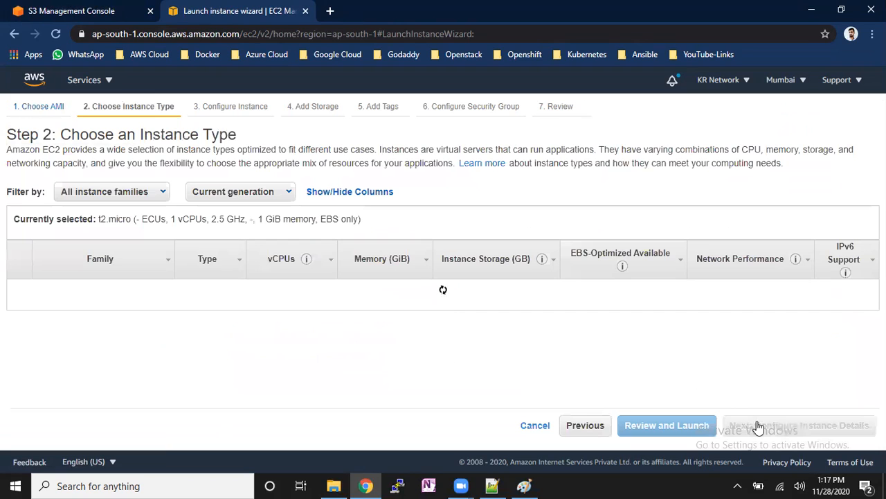
click(820, 428)
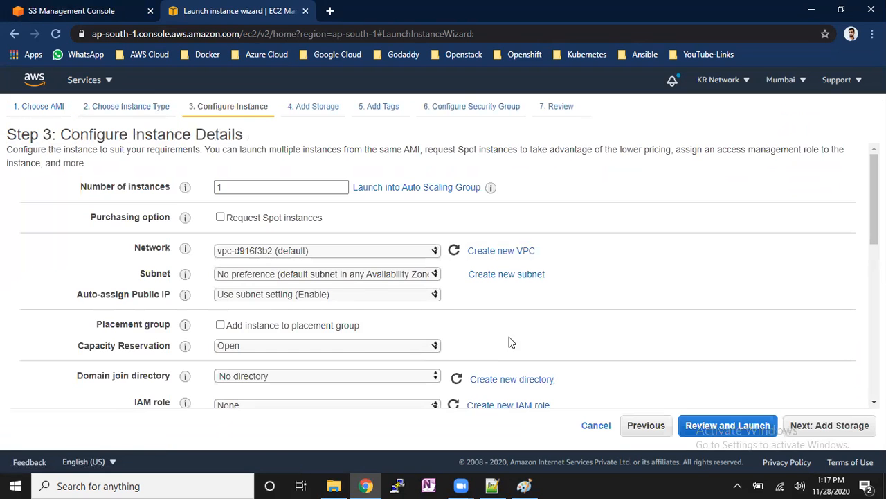
click(844, 426)
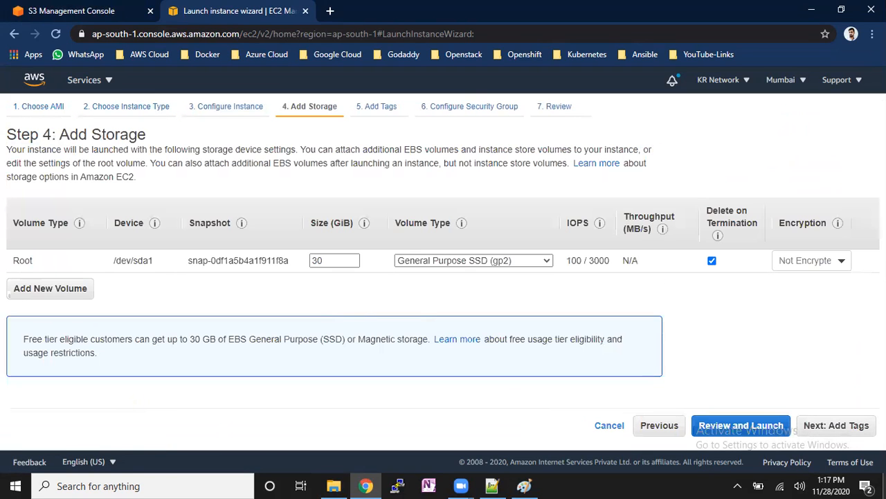
click(851, 433)
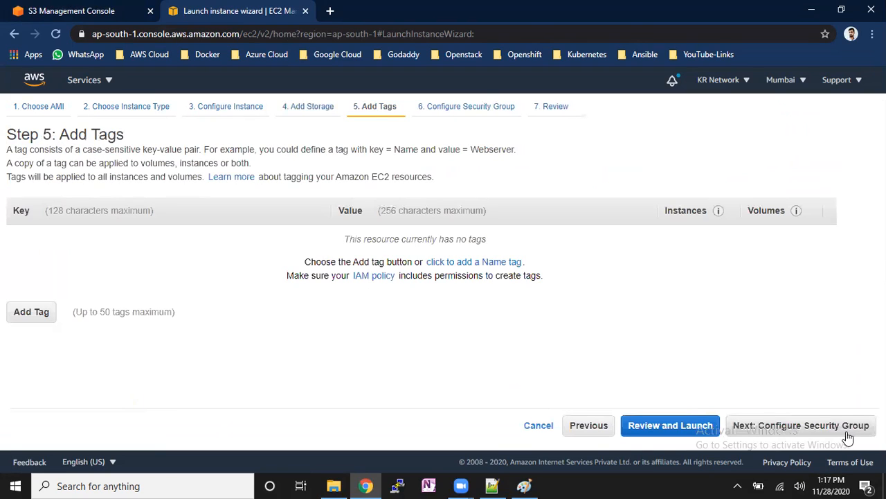
- Add a tag with the key Name and the value Windows-Machine to the new instance
click(31, 315)
text(Name)
key(Tab)
text(Windo)
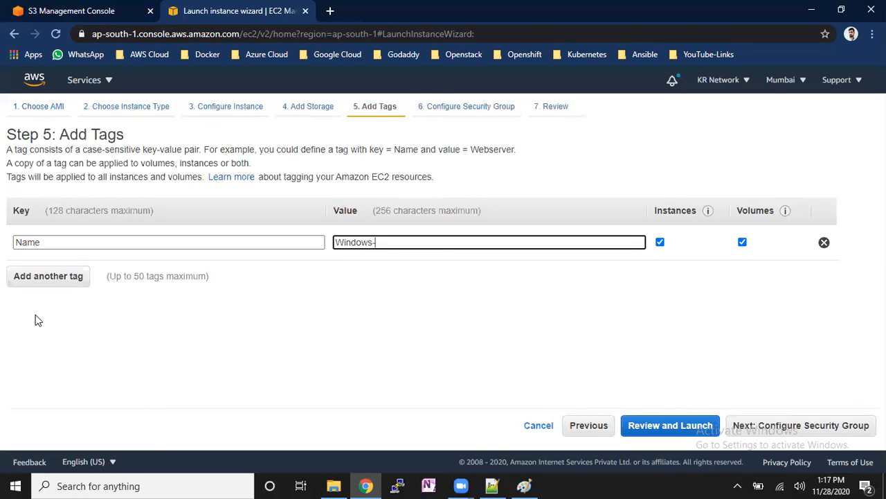
text(ws-Machine)
- Assign the existing default security group to the Windows-Machine instance and proceed to the launch review
click(741, 428)
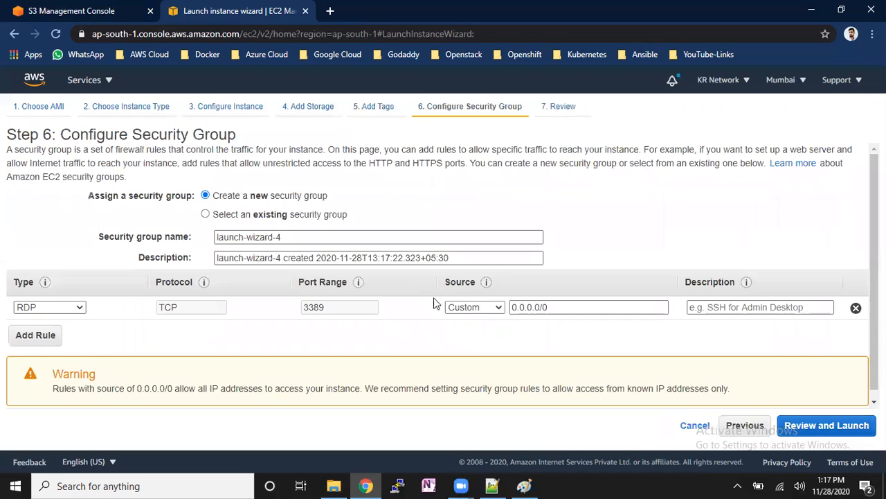
click(330, 216)
click(316, 287)
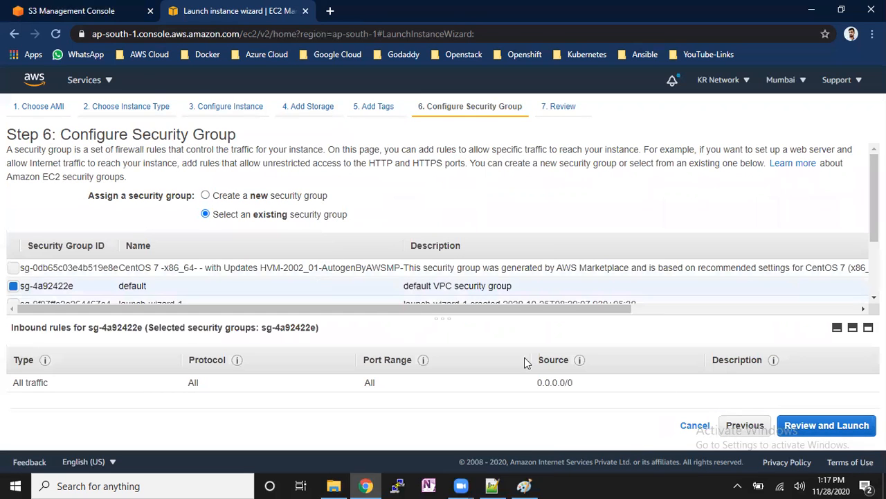
click(833, 429)
- Launch the Windows instance with the mumbai-key key pair, acknowledging private key access, and return to the instances list
click(859, 430)
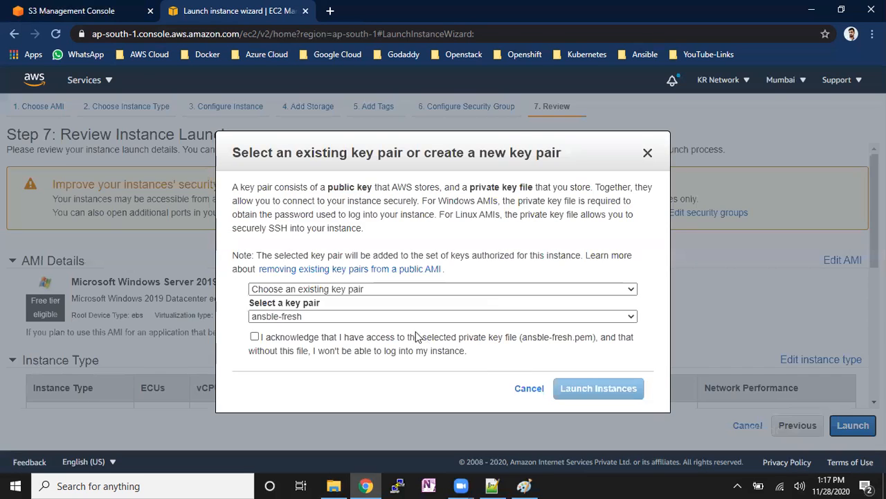
click(408, 317)
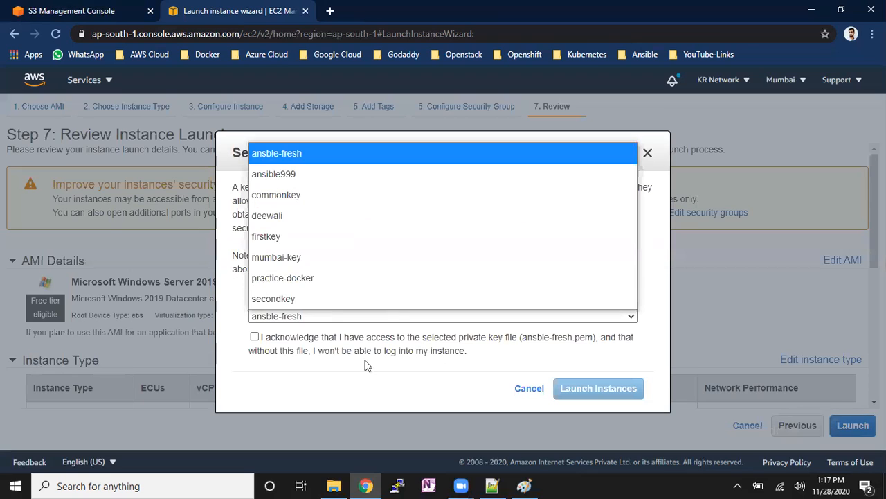
click(291, 257)
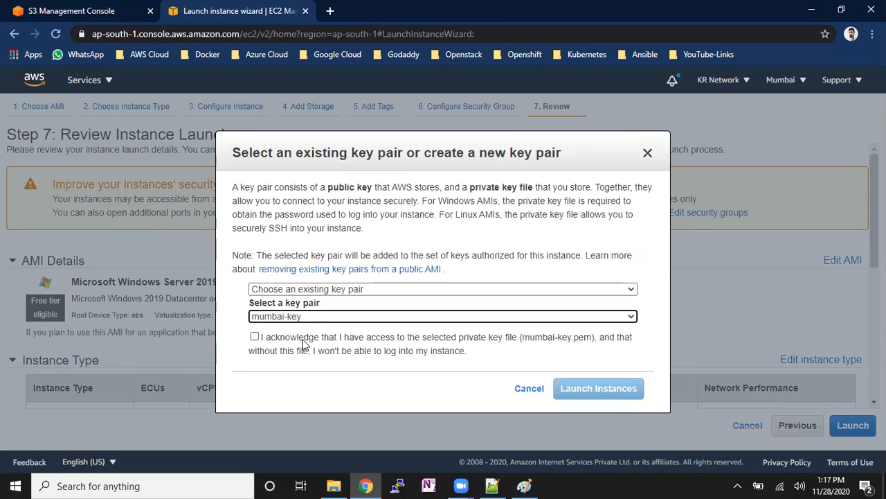
click(299, 338)
click(634, 387)
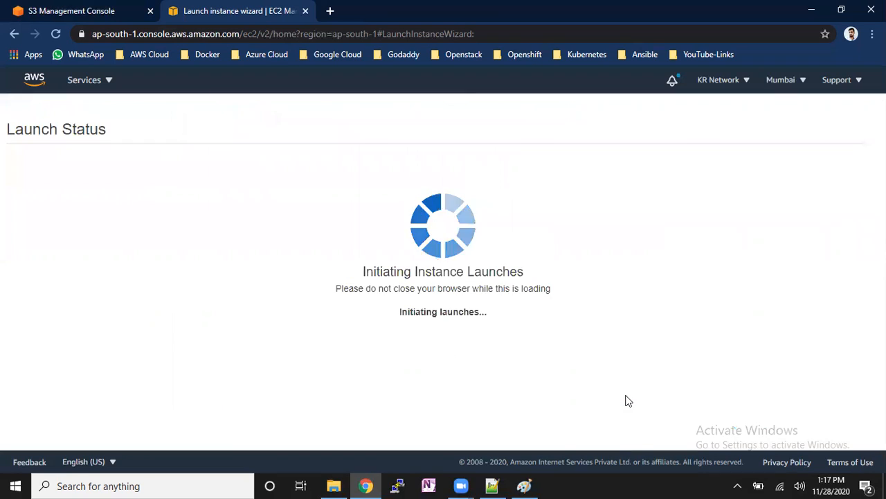
scroll(702, 385, down, 3)
click(797, 432)
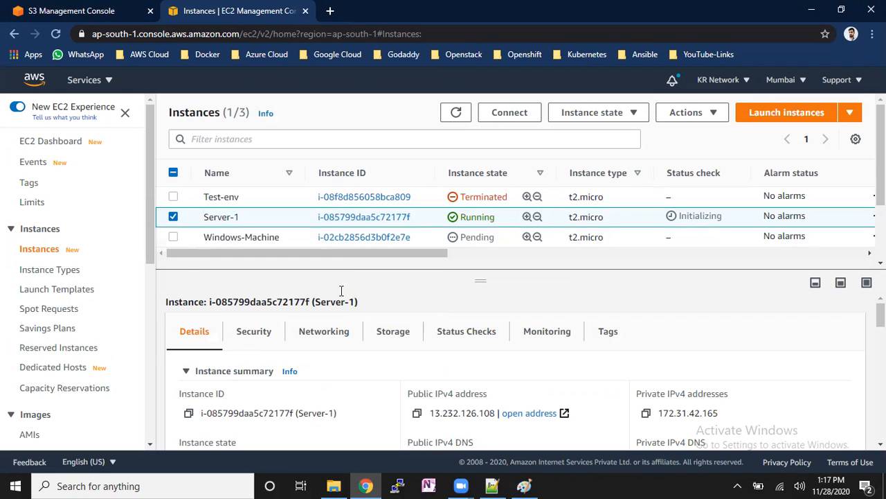
- Copy Server-1's public IPv4 address and open an SSH connection to it as ec2-user in PuTTY, using the saved AWSCLOUD session
click(417, 416)
click(399, 486)
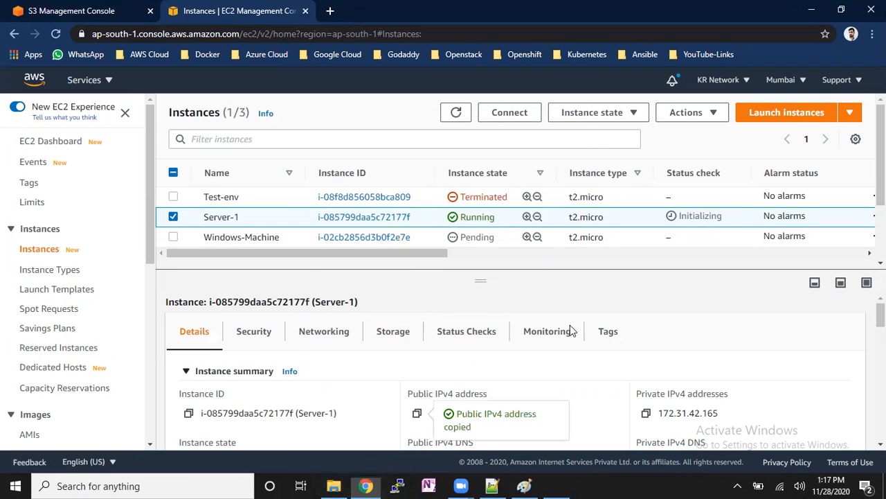
click(447, 269)
click(556, 263)
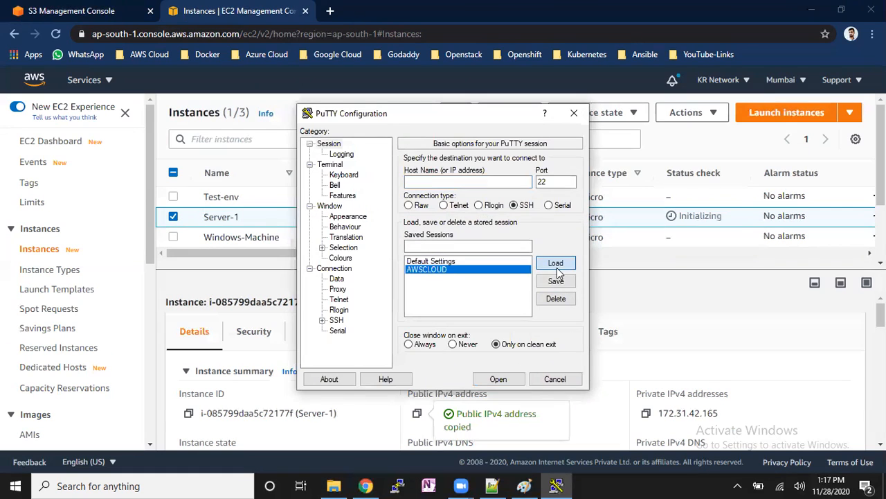
click(495, 182)
key(ctrl+v)
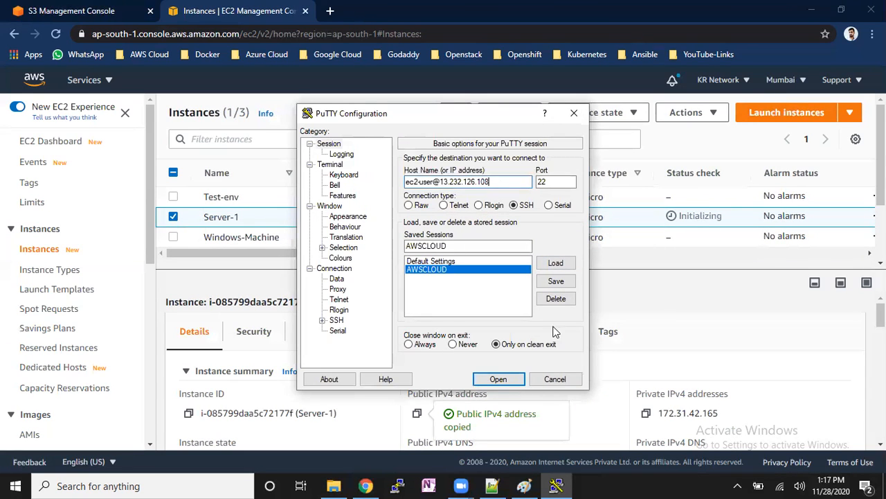
click(515, 379)
click(373, 328)
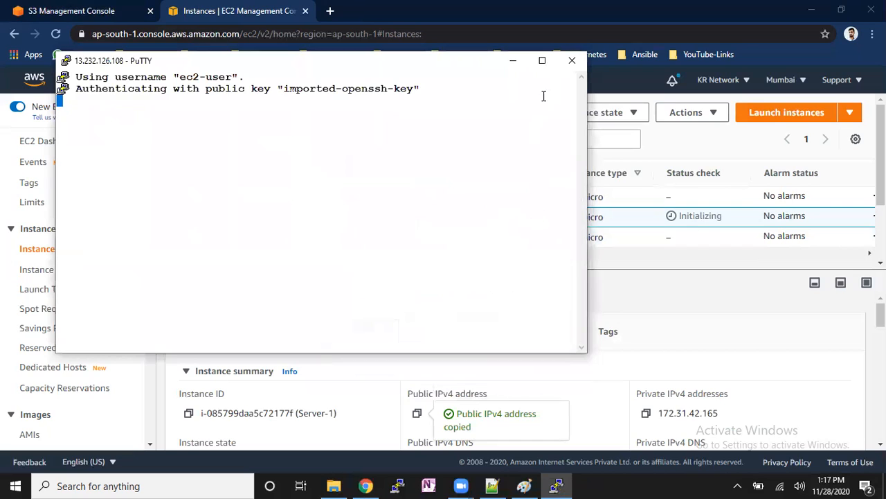
- Maximize the PuTTY terminal window and switch to the root user with "sudo su"
click(543, 61)
text(sud)
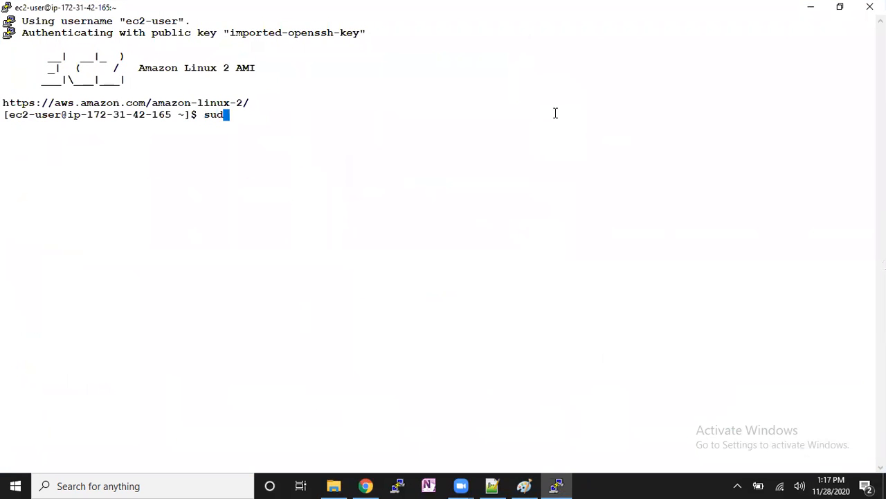
text(o su)
key(Return)
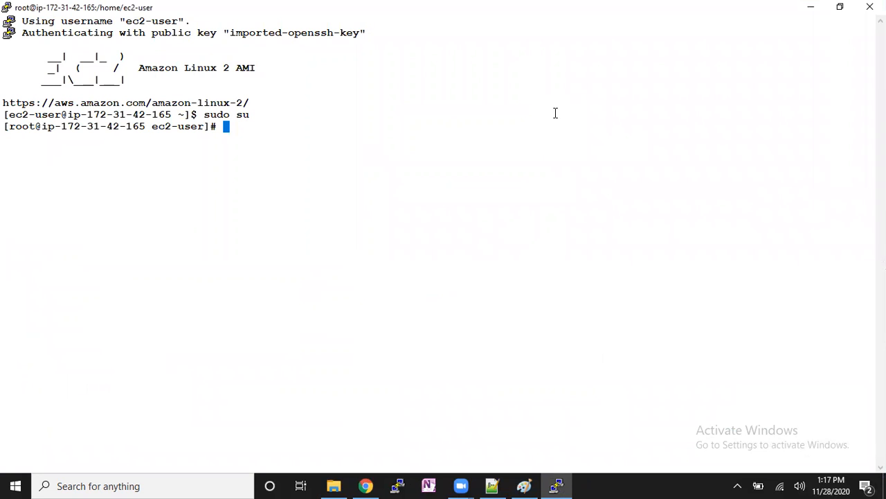
- Change to the root user's home directory with "cd" and clear the terminal screen
text(cd)
key(Return)
key(Return)
key(Return)
key(ctrl+l)
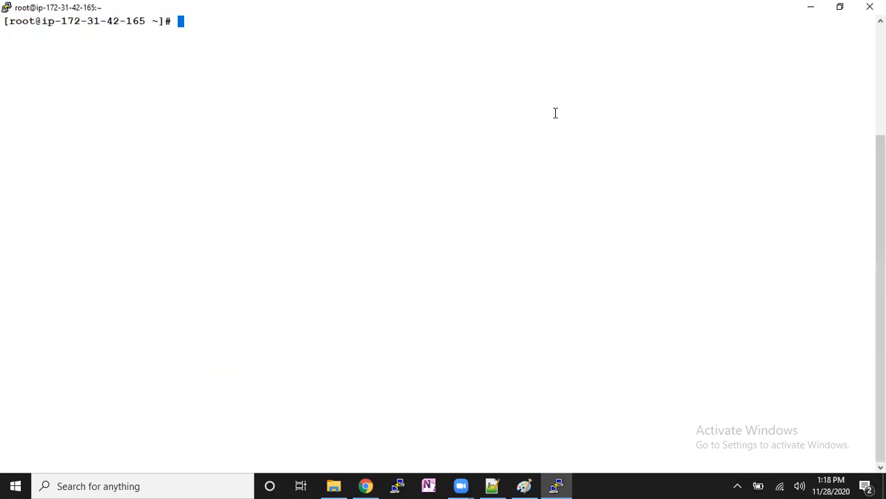
- Switch to Paint and add a text note beside the mount commands reading "Linux:", "1. fstype supported" and "2. mount point"
click(525, 486)
click(229, 321)
drag(194, 297, 416, 366)
text(Linux:)
key(Return)
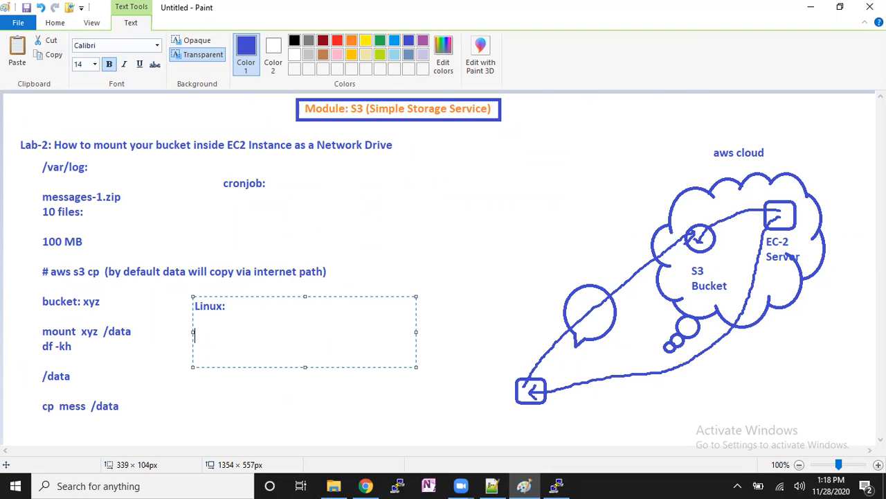
text(1.)
text(fstype supported)
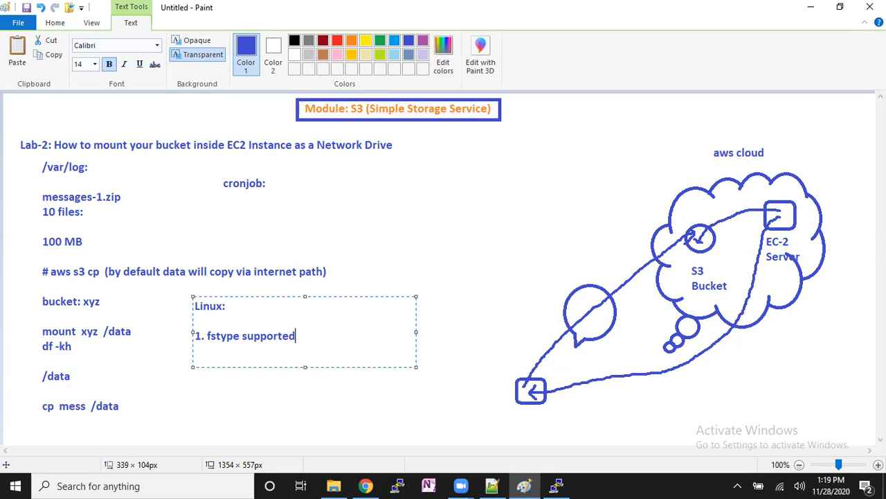
key(Return)
text(2. mount point)
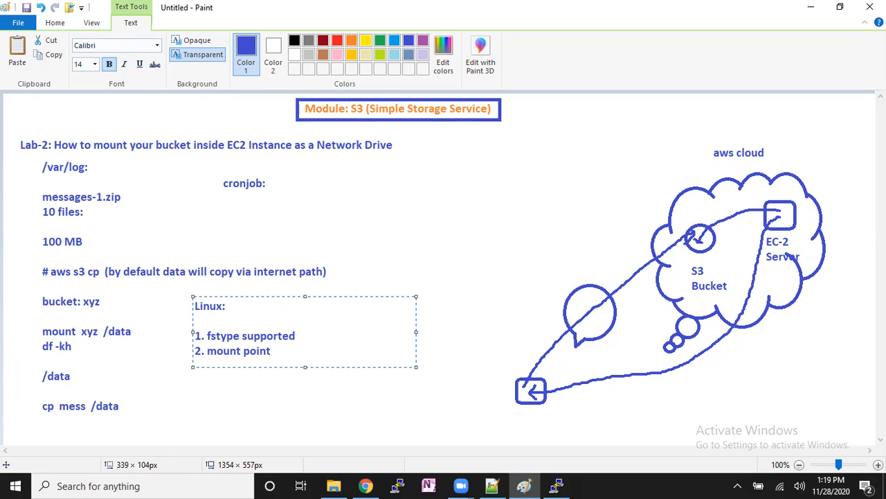
click(382, 376)
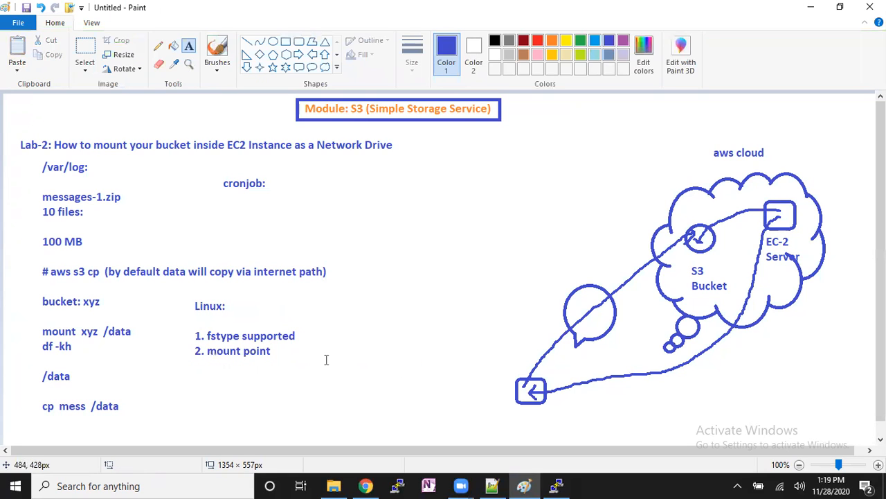
- Add a text note beside "cronjob:" reading "network drive: bucket:" with "s3fs" two lines below
drag(334, 189, 570, 253)
text(network)
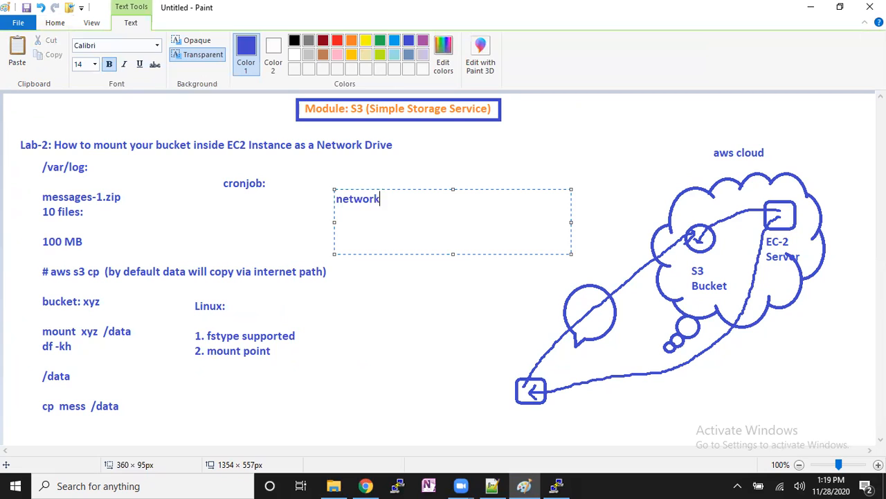
text( drive: bucket)
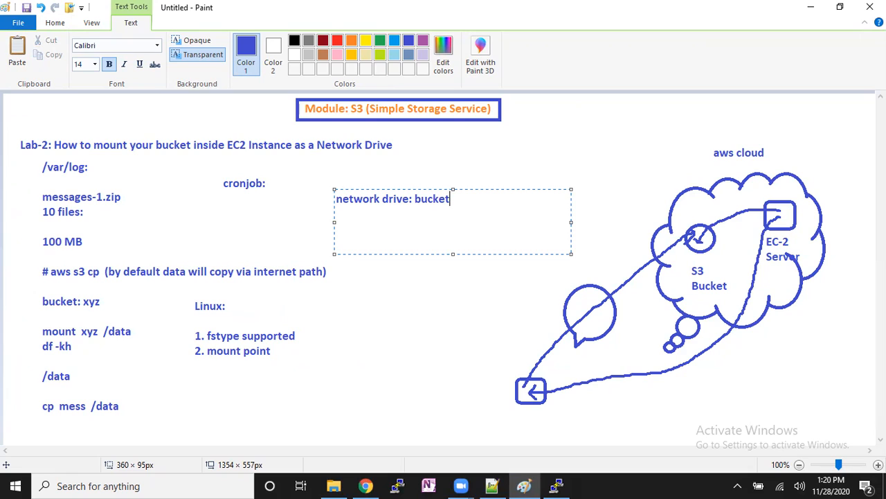
text(:)
text(s3fs)
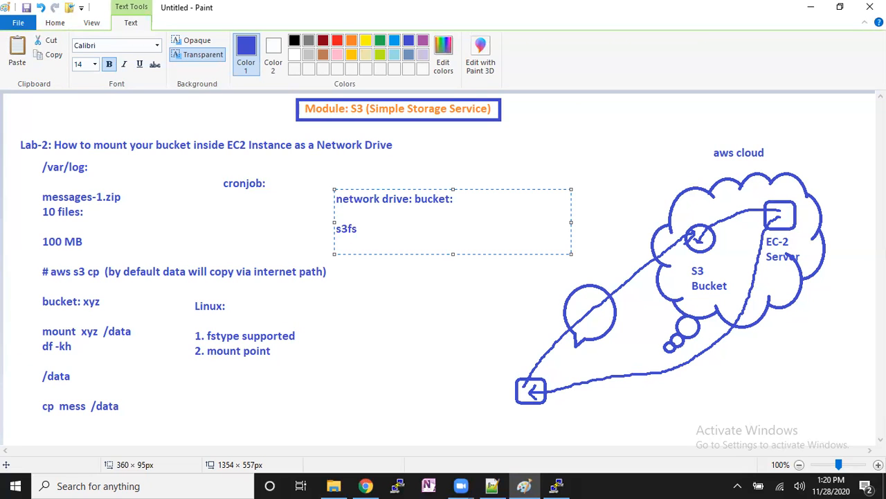
- Prefix "s3fs" in the note with "File System:" and add a line "???" beneath it
key(Left)
key(Left)
key(Left)
key(Left)
text(File System)
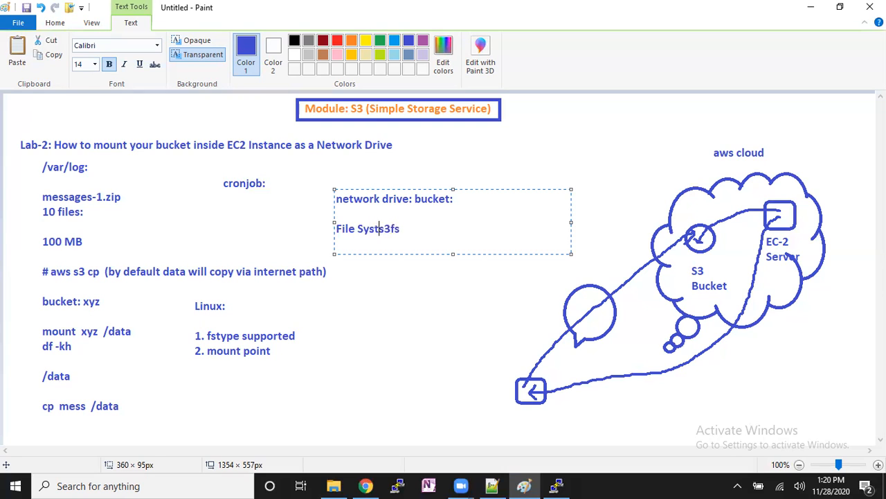
text(:)
key(Right)
key(Right)
key(Right)
key(Right)
key(Return)
text(???)
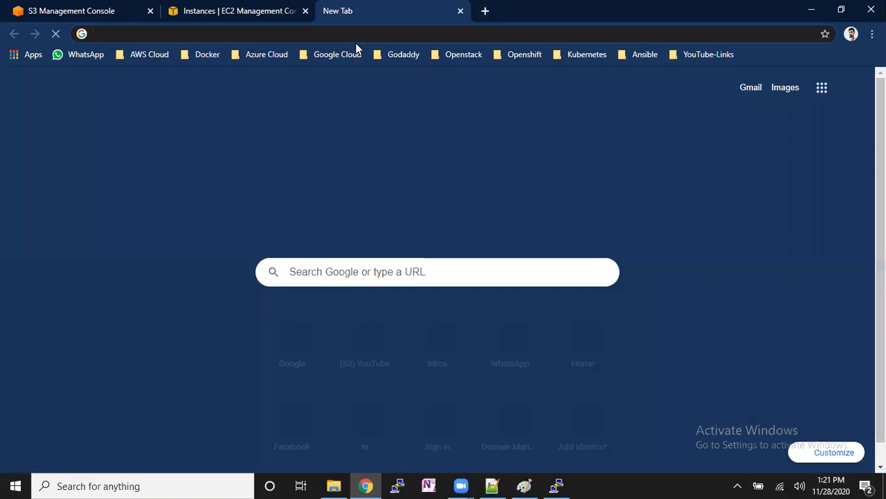
- Switch to Chrome, open Google in a new tab and search for "how to mount s3 bucket in linux ec2 instance"
text(g)
key(Return)
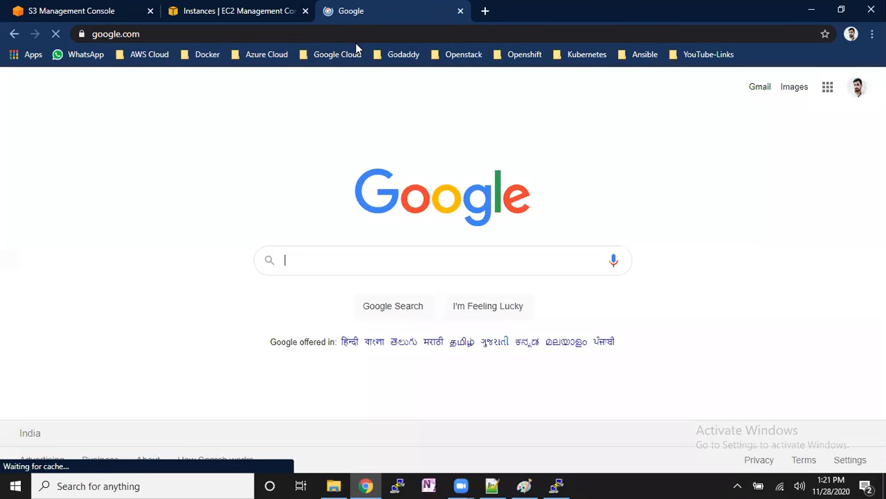
text(hwo t)
key(BackSpace)
key(BackSpace)
key(BackSpace)
key(BackSpace)
text(ow to mount)
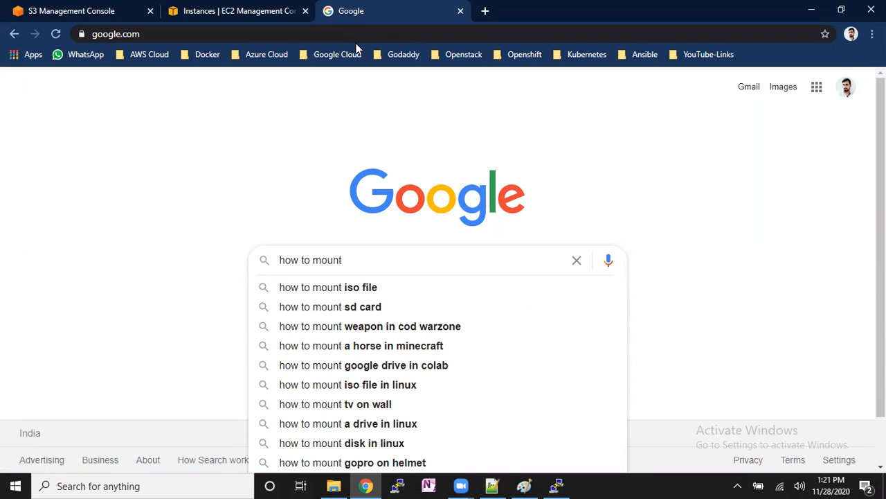
text(bu)
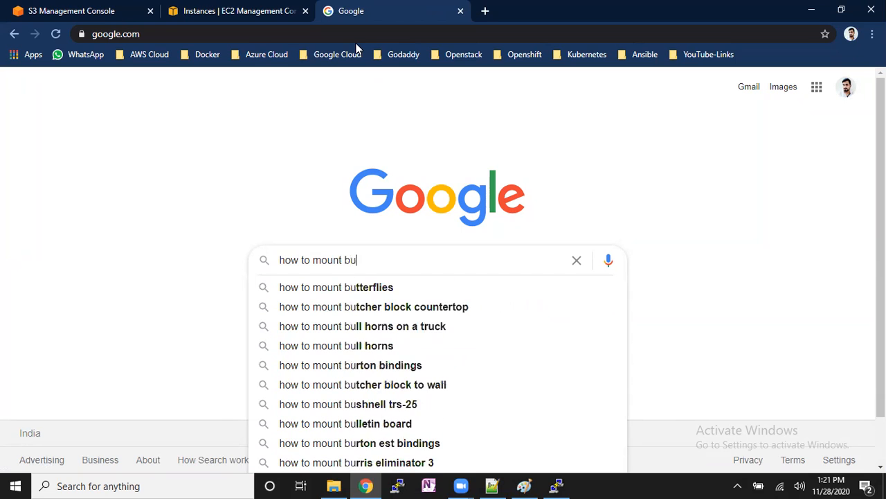
text(cket inside)
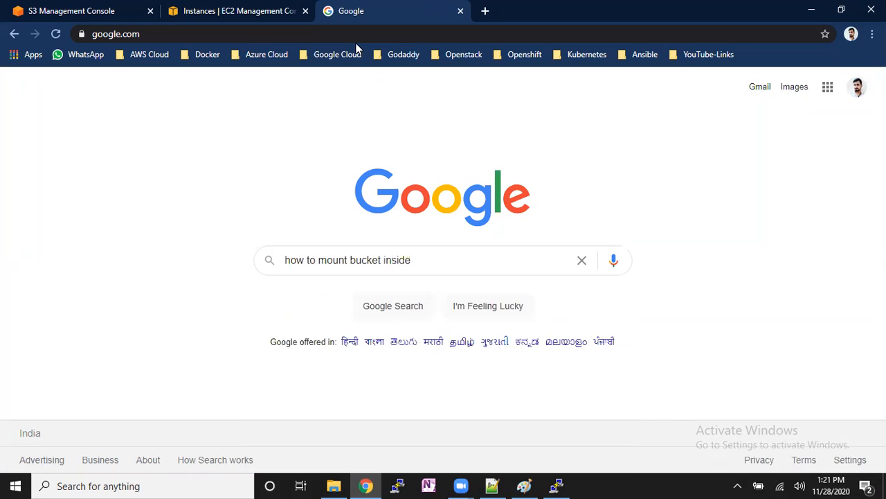
key(BackSpace)
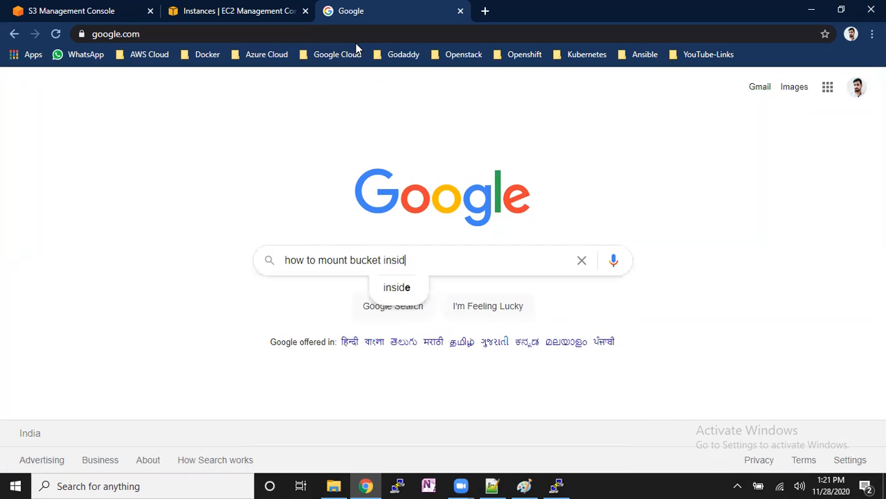
text(e li)
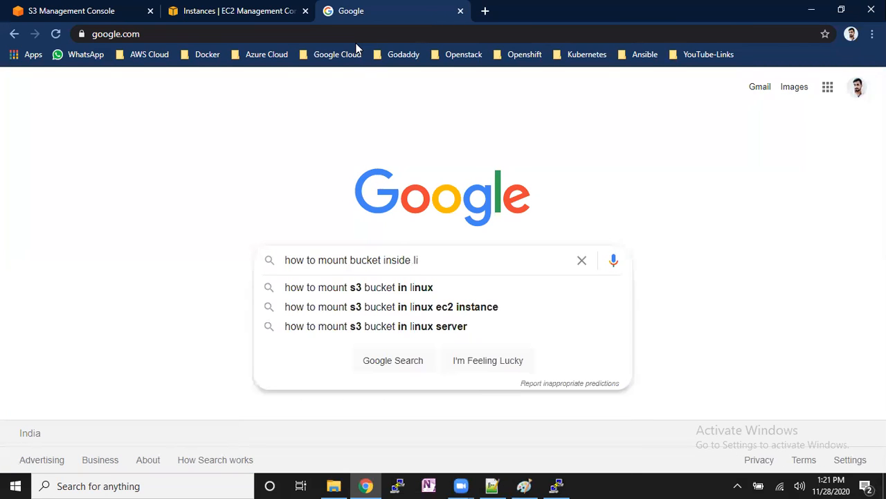
key(Down)
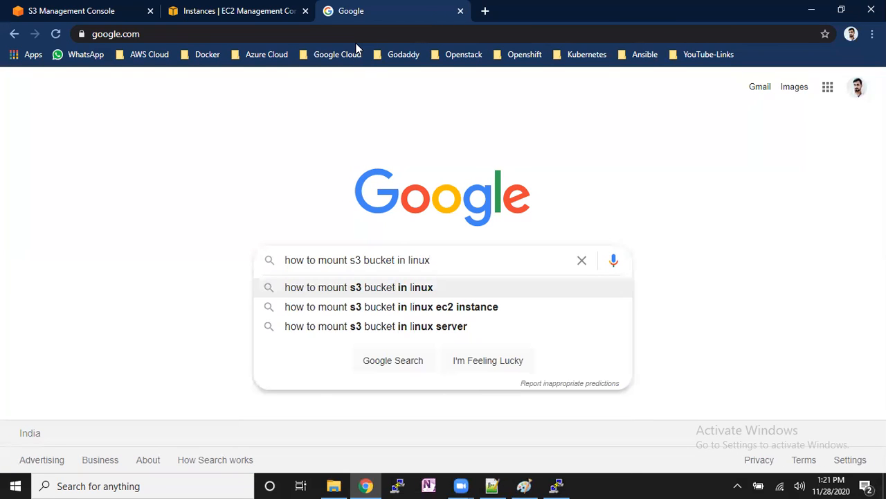
key(Down)
key(Return)
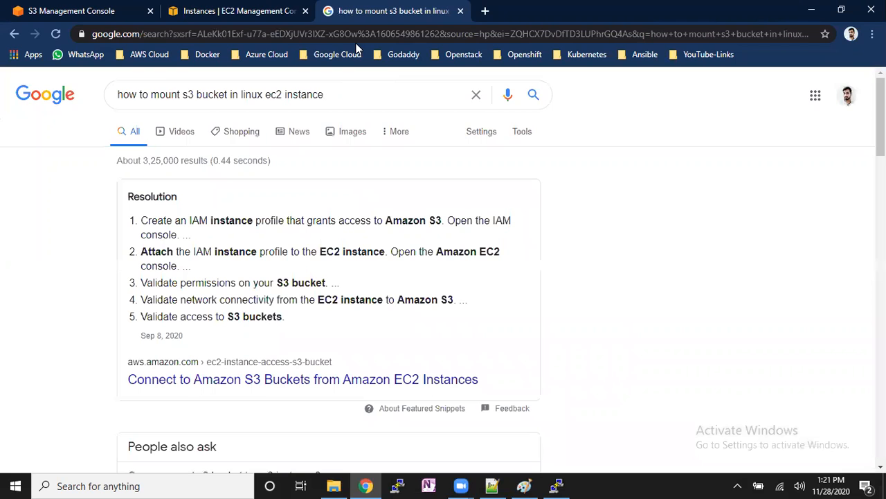
- Open the labs.tadigital.com result "How to Mount S3 Bucket on Linux (AWS EC2 Instance)" in a new tab and switch to it
scroll(326, 277, down, 2)
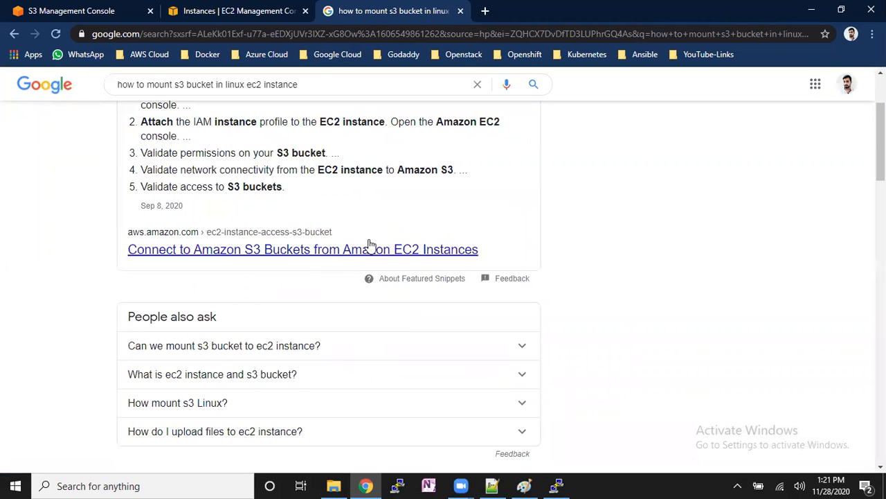
scroll(346, 269, down, 2)
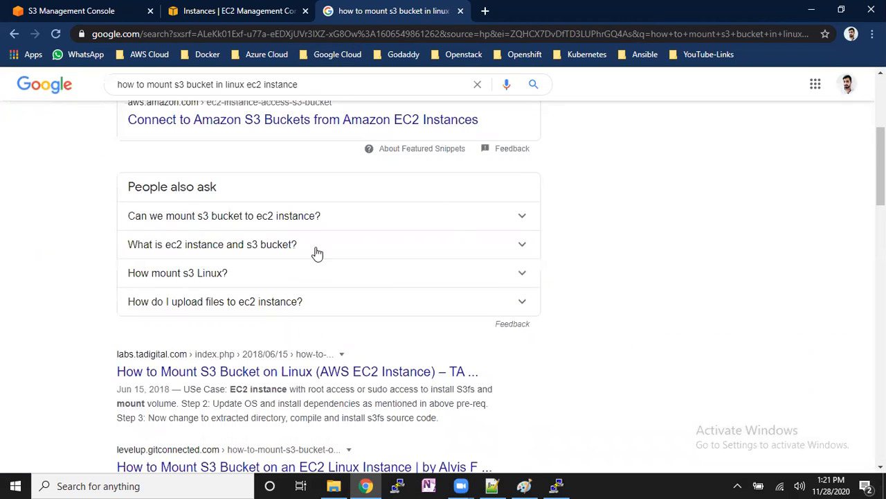
scroll(374, 333, down, 2)
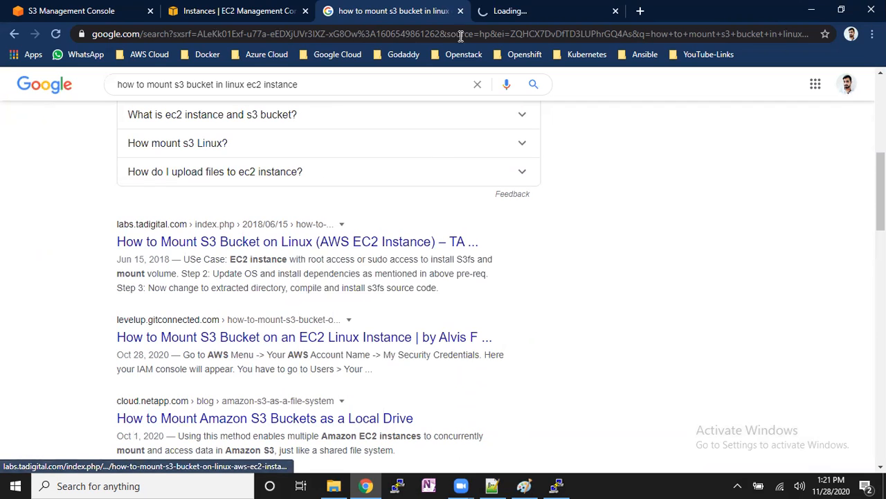
click(538, 11)
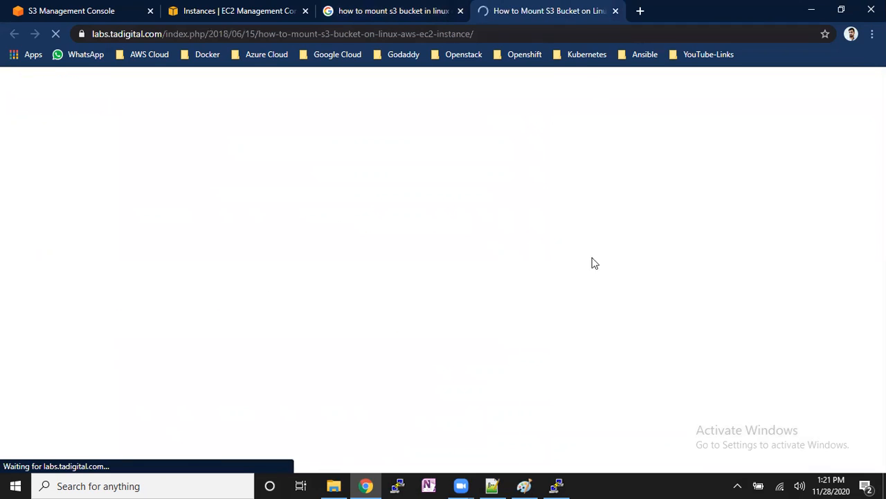
- Examine the article's s3fs instructions, highlighting the wget download, tar extraction and compile commands, and read through the key file and mount steps
scroll(424, 295, down, 8)
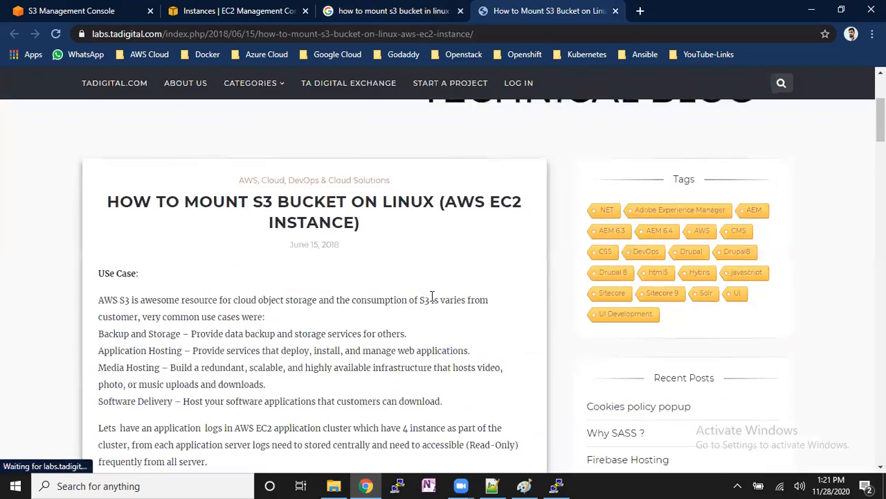
scroll(432, 292, down, 5)
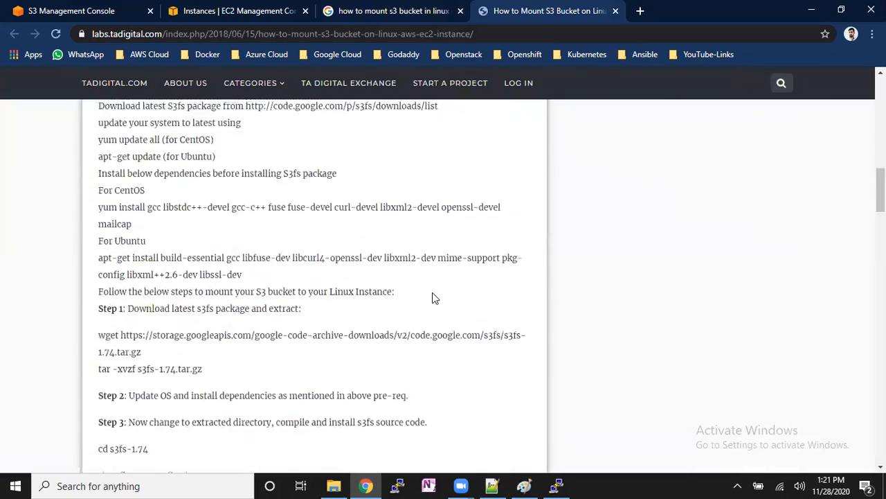
scroll(433, 294, down, 1)
scroll(443, 298, up, 2)
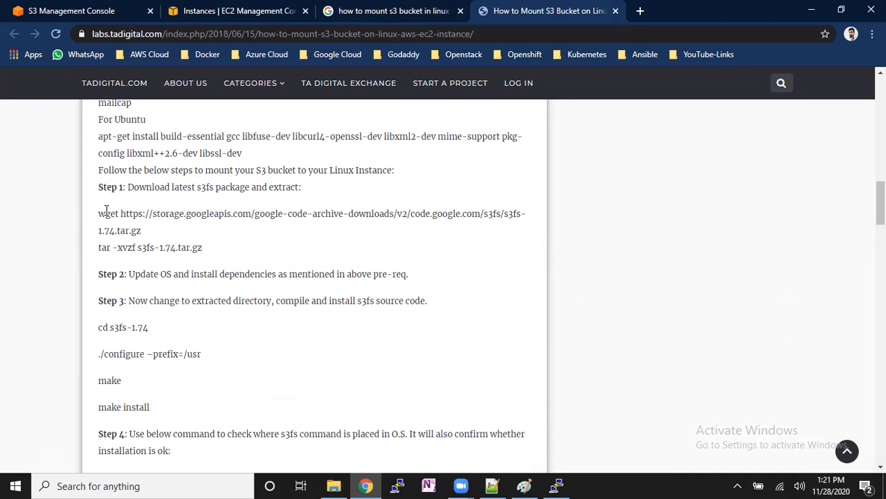
drag(97, 219, 149, 236)
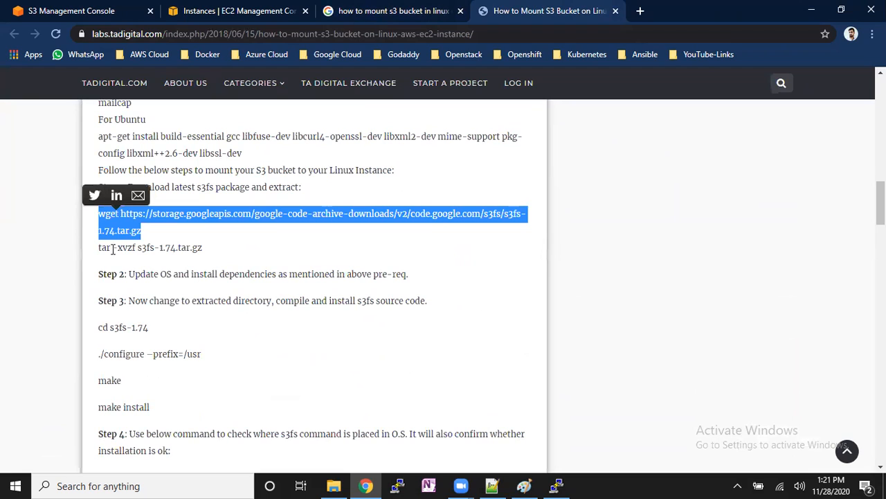
drag(95, 250, 203, 254)
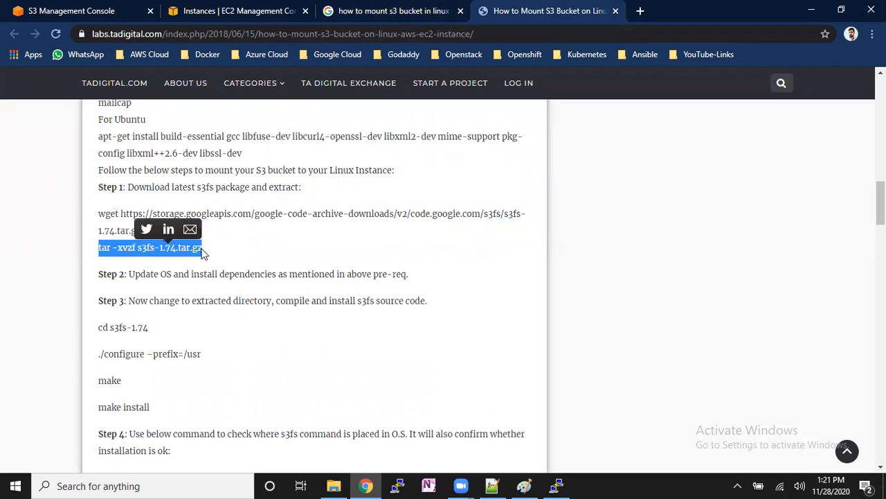
drag(96, 326, 161, 408)
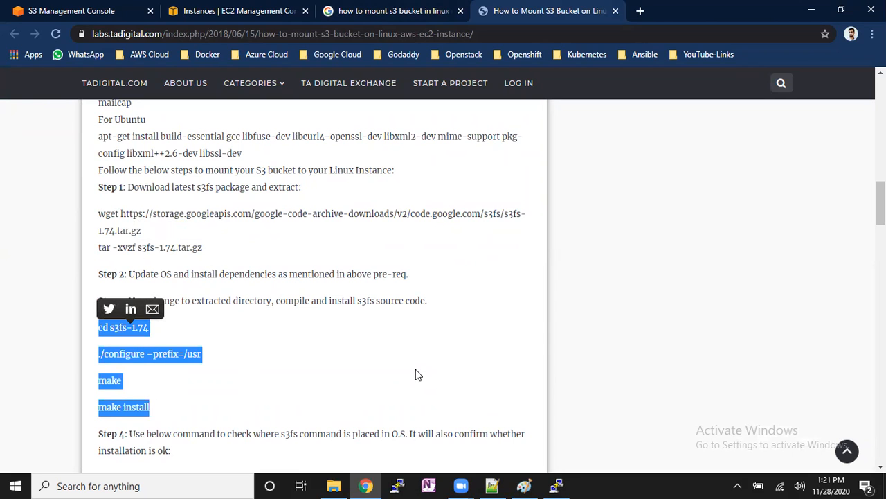
scroll(413, 370, down, 2)
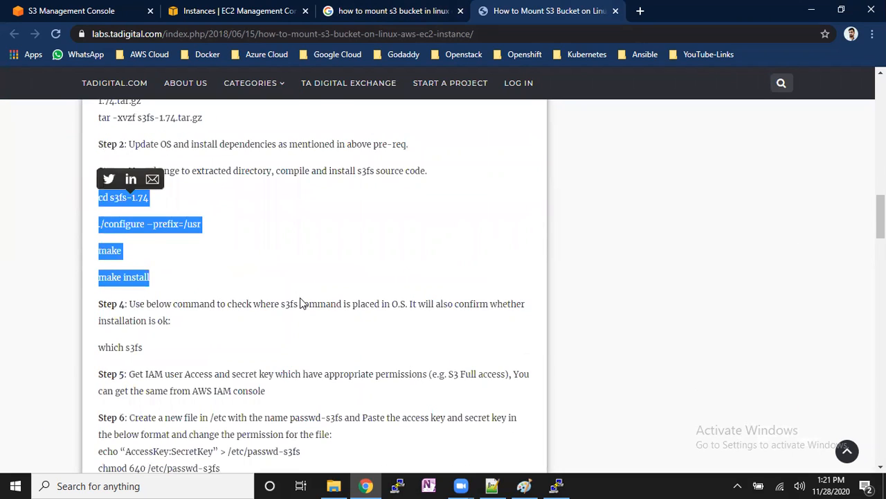
scroll(293, 300, down, 3)
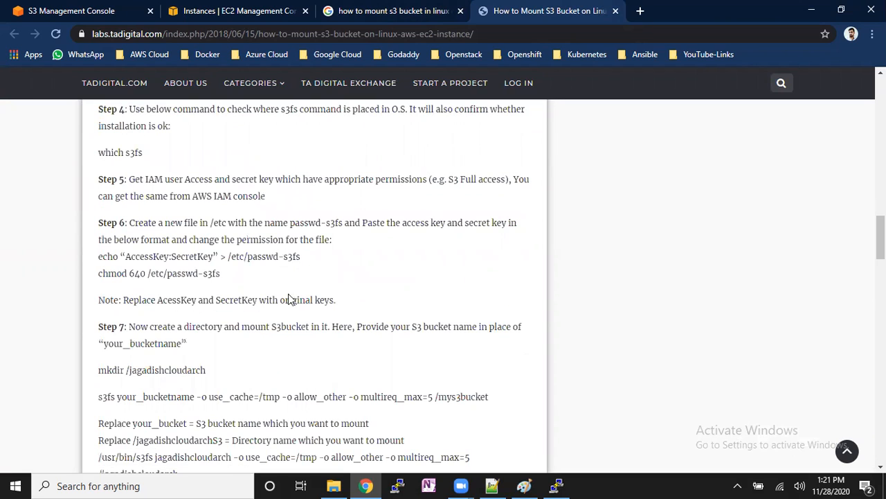
scroll(288, 358, down, 2)
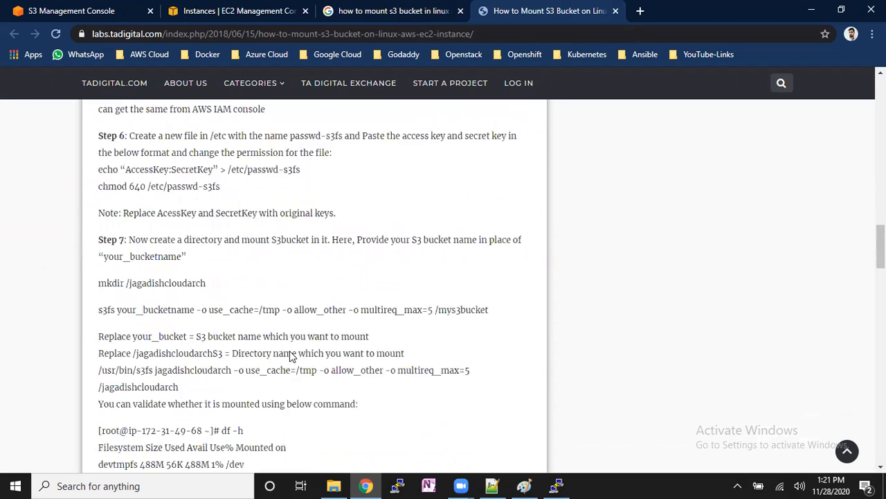
- Open the levelup.gitconnected.com search result on mounting an S3 bucket on an EC2 Linux instance in a new tab and skim its setup instructions
click(417, 17)
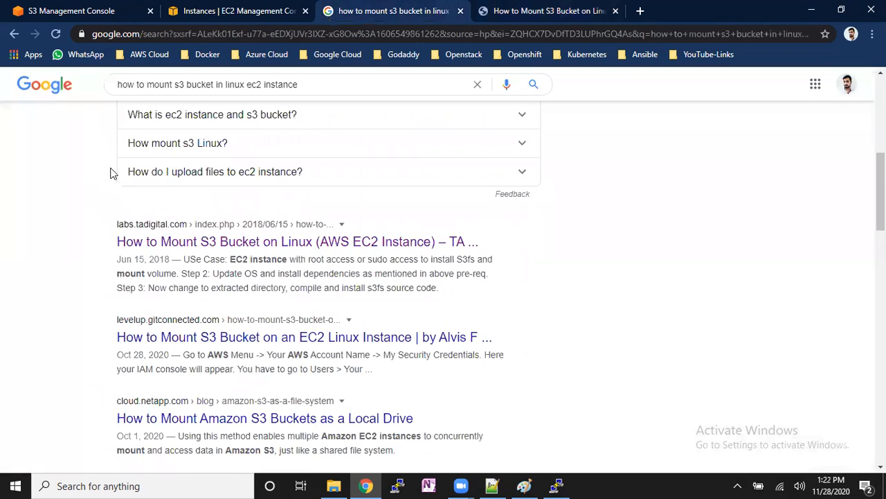
right_click(257, 342)
click(299, 353)
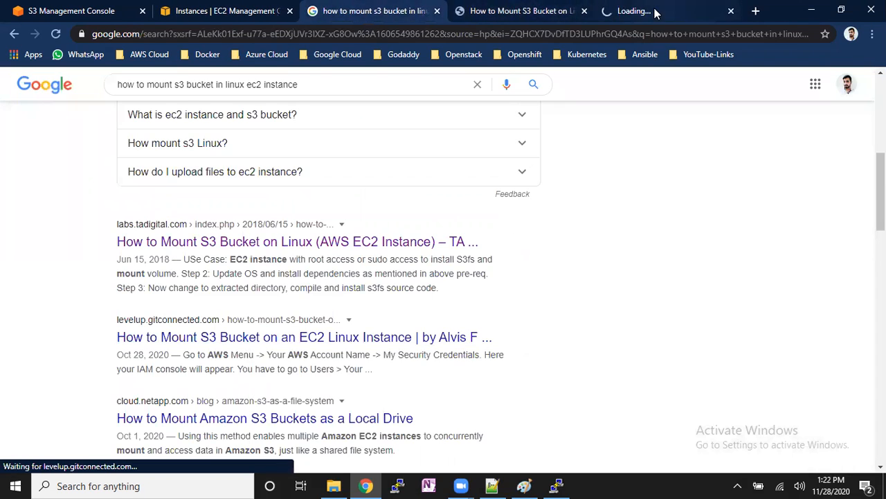
click(623, 10)
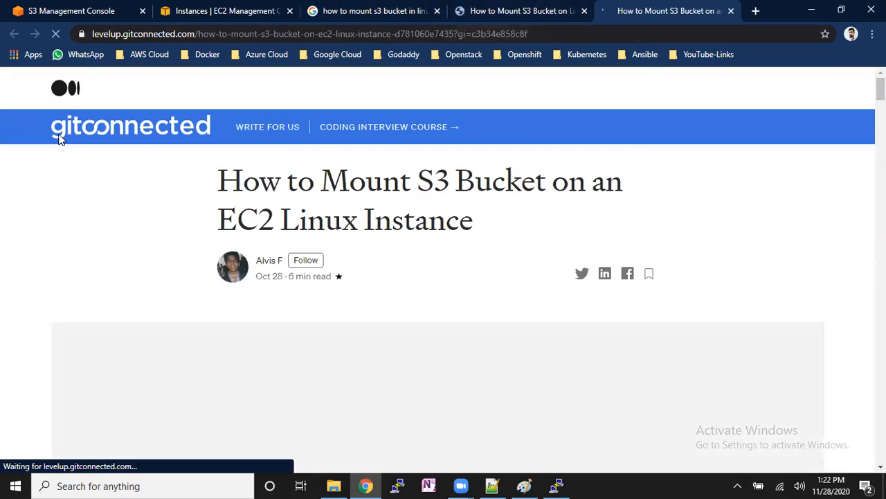
scroll(346, 317, down, 6)
scroll(351, 325, down, 12)
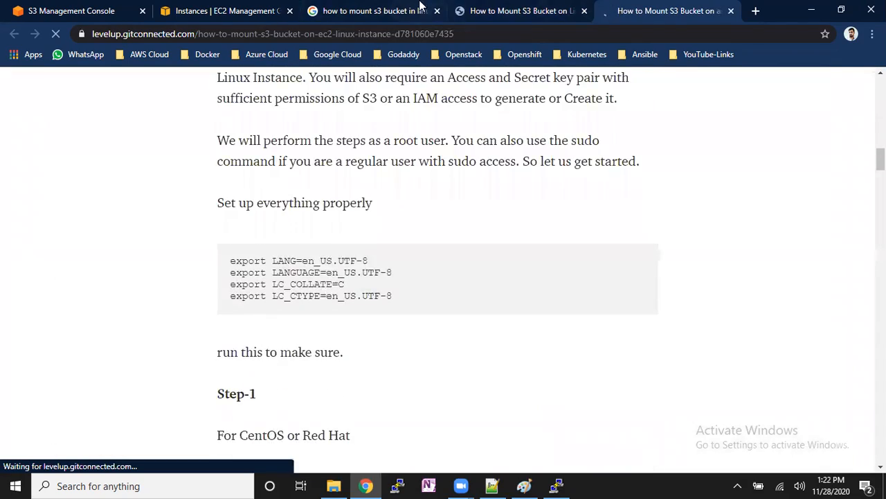
- Open the cloudkul.com result on mounting an S3 bucket from the Google results in a new tab, close the other two article tabs and view it
click(374, 10)
scroll(331, 326, down, 2)
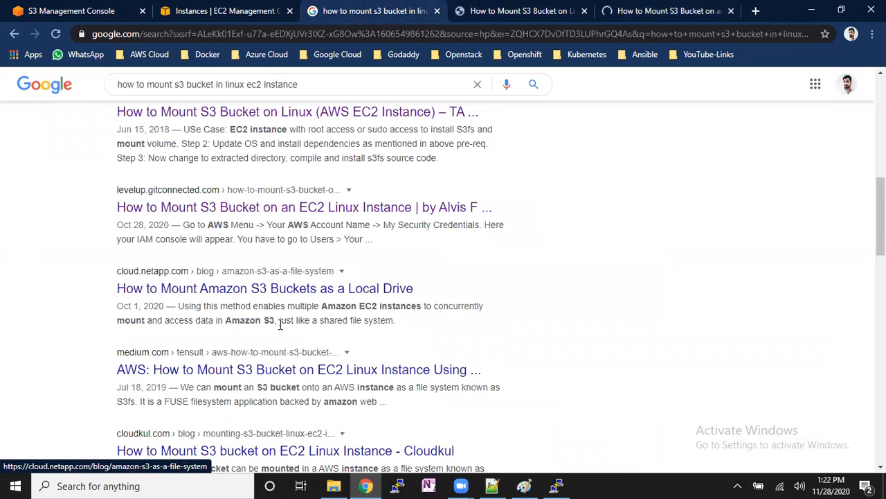
scroll(308, 374, down, 1)
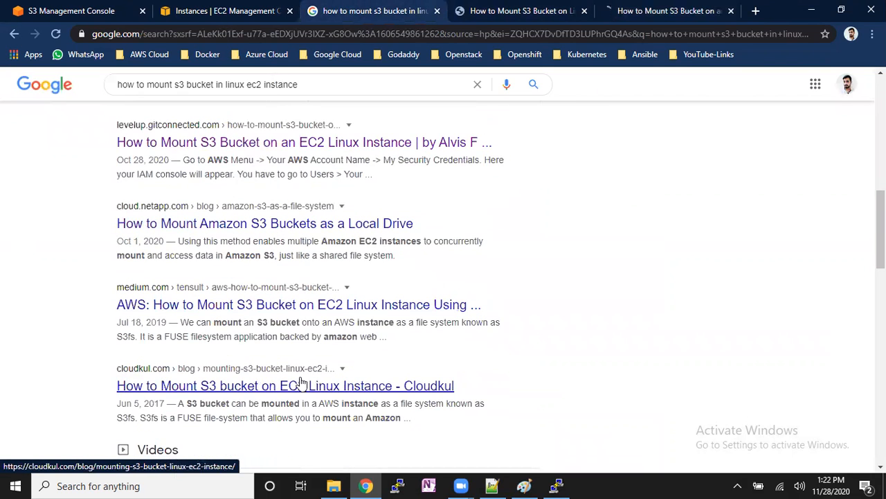
right_click(180, 399)
click(248, 289)
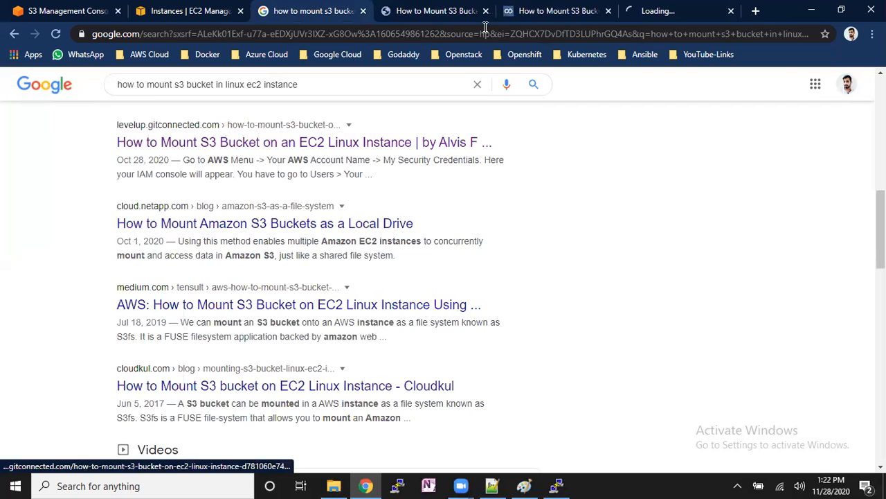
click(485, 12)
click(485, 11)
click(496, 11)
- Examine the Cloudkul article's s3fs installation steps, highlighting the Step-2 dependencies text and its CentOS/Red Hat and Ubuntu/Debian headings
scroll(307, 346, down, 7)
scroll(335, 372, down, 3)
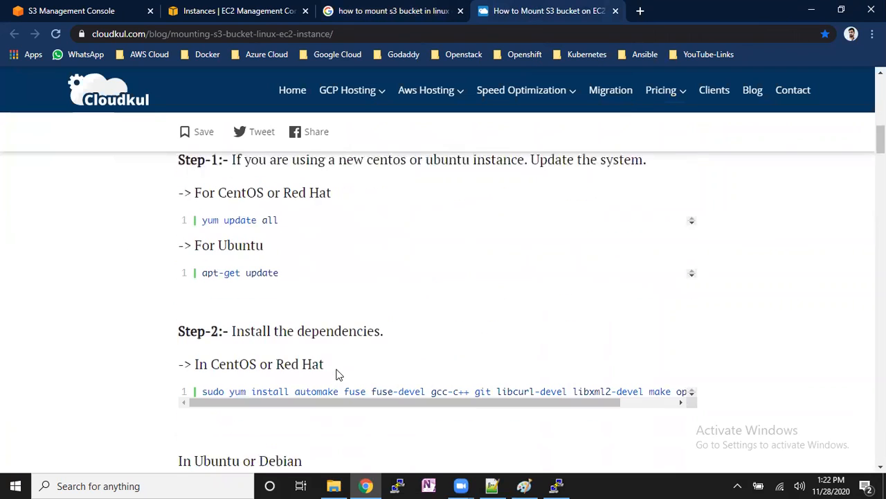
scroll(361, 356, down, 3)
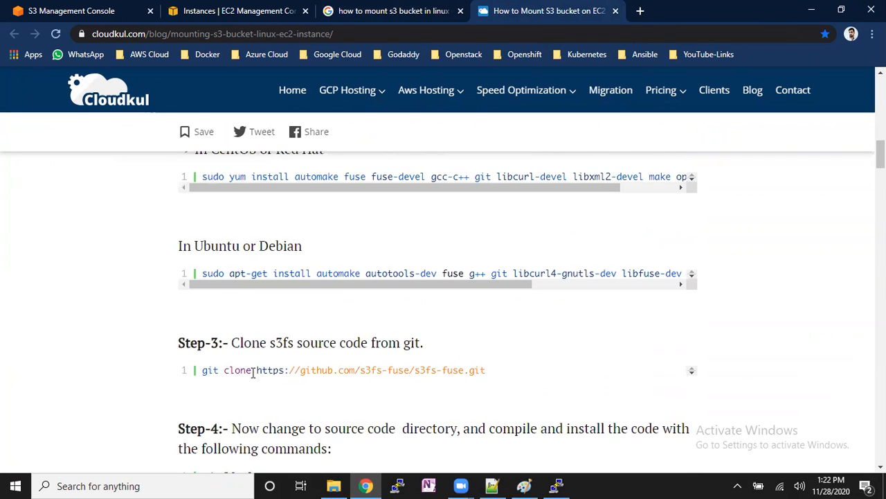
scroll(378, 372, down, 3)
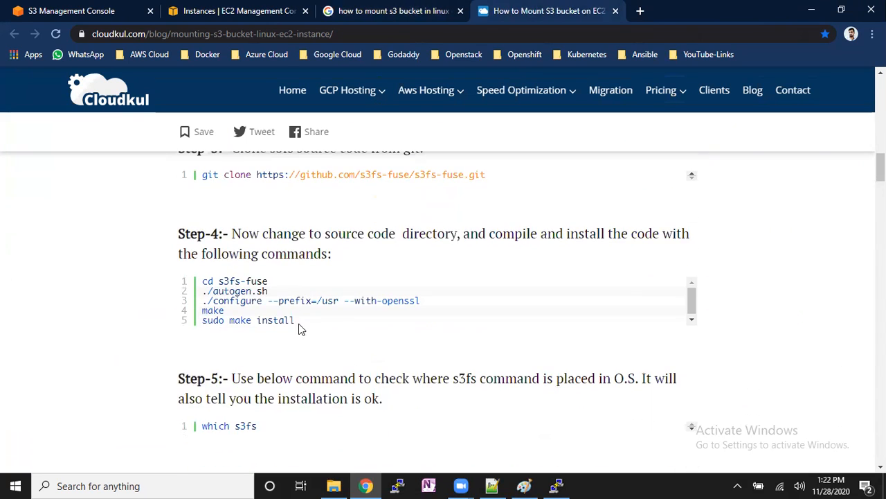
scroll(297, 350, down, 3)
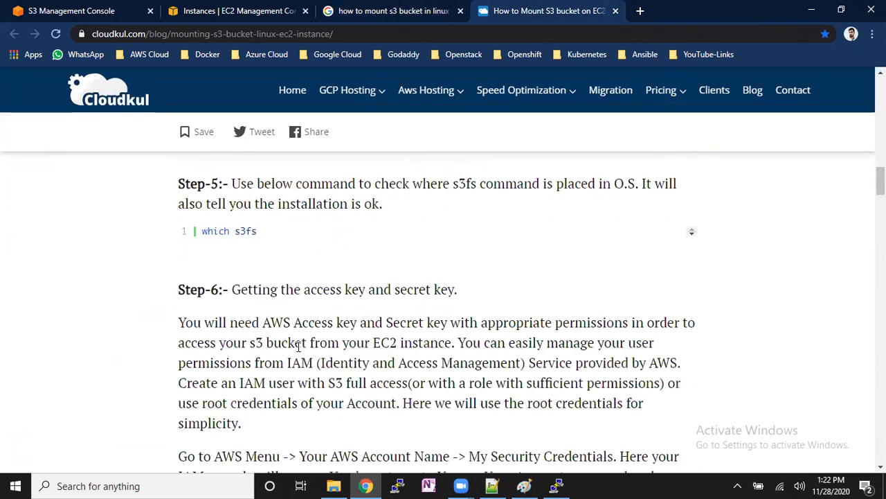
scroll(311, 355, up, 8)
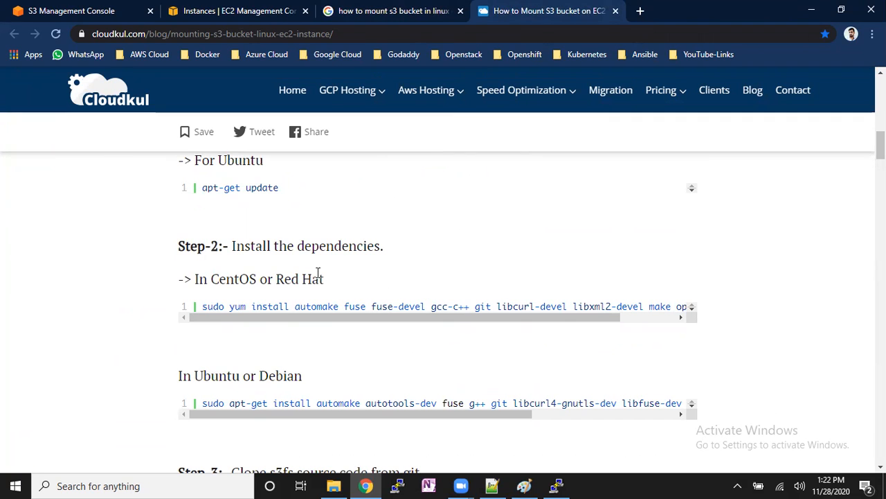
scroll(350, 312, up, 2)
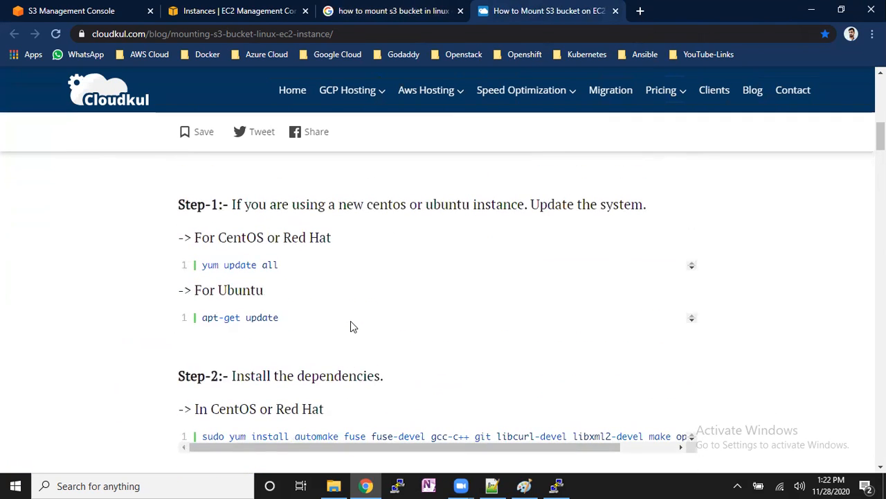
scroll(366, 336, down, 1)
drag(234, 311, 376, 313)
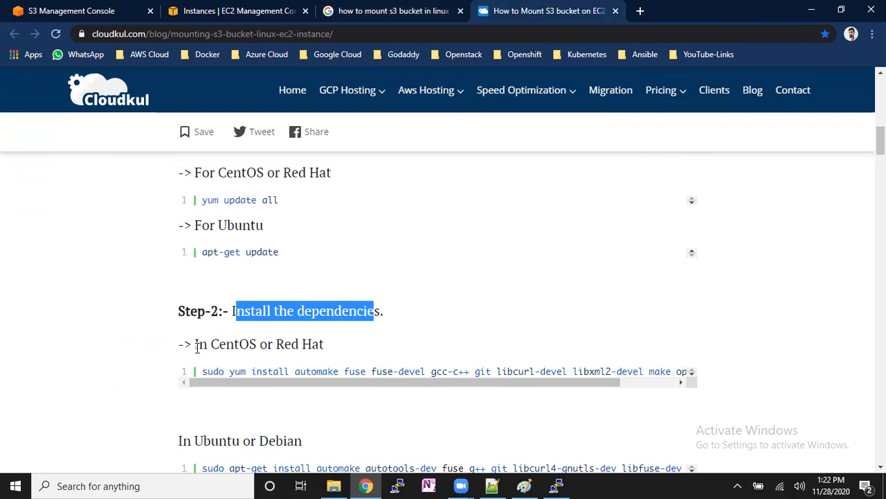
drag(196, 344, 324, 344)
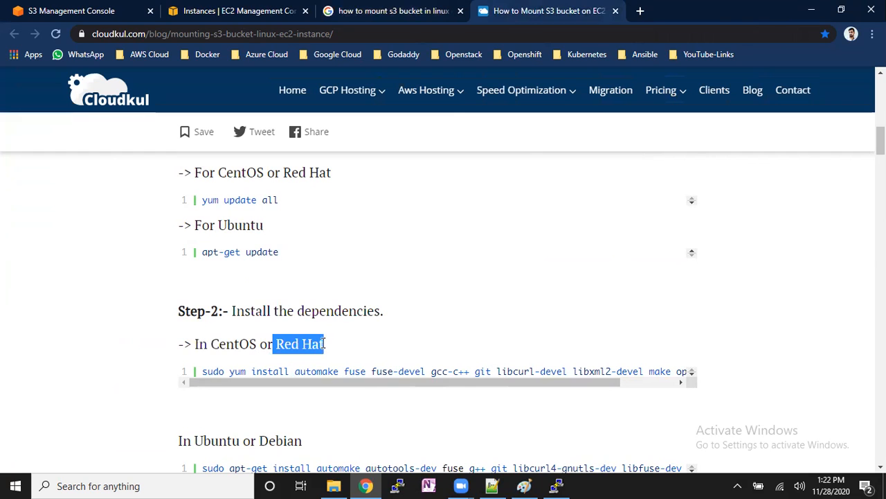
scroll(297, 364, down, 2)
drag(204, 311, 288, 312)
click(272, 315)
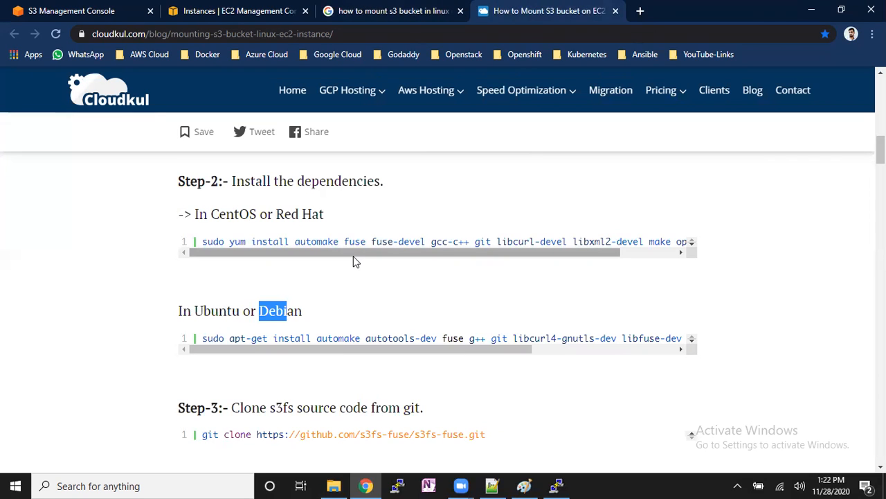
- Switch to PuTTY, dismiss the connection error, restart the session and switch to root with "sudo su -"
click(556, 486)
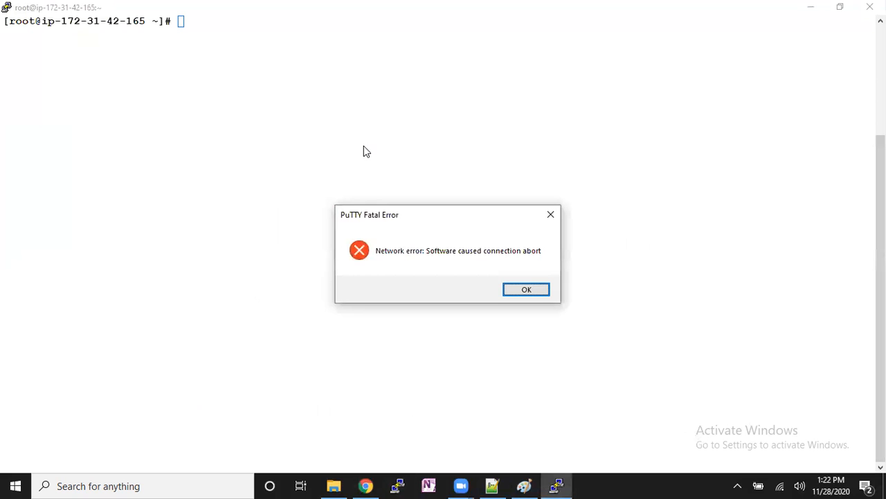
click(526, 291)
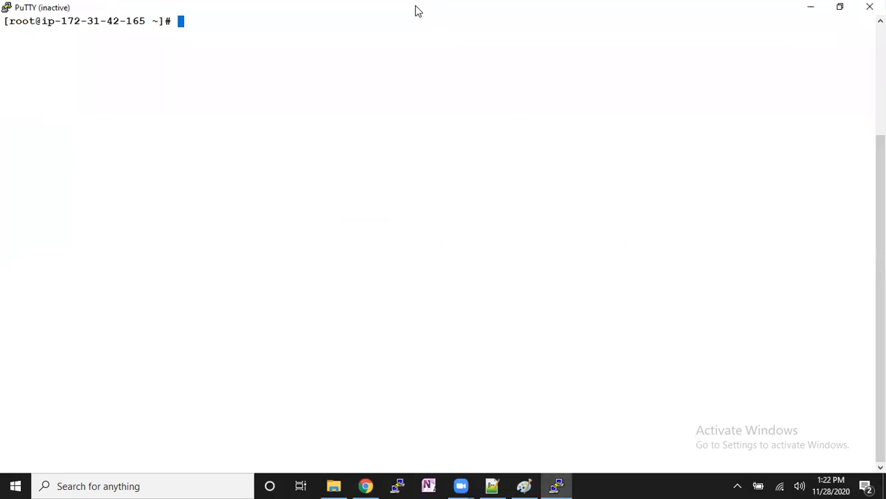
right_click(418, 11)
click(468, 146)
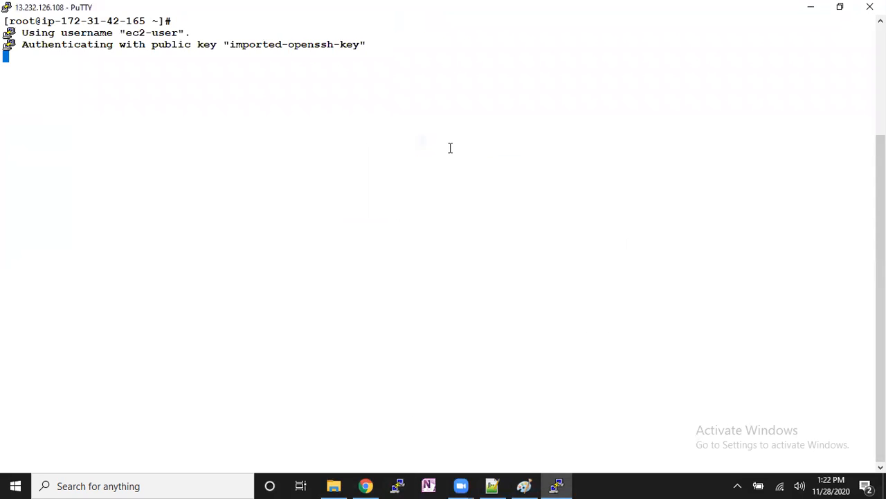
text(sudo su )
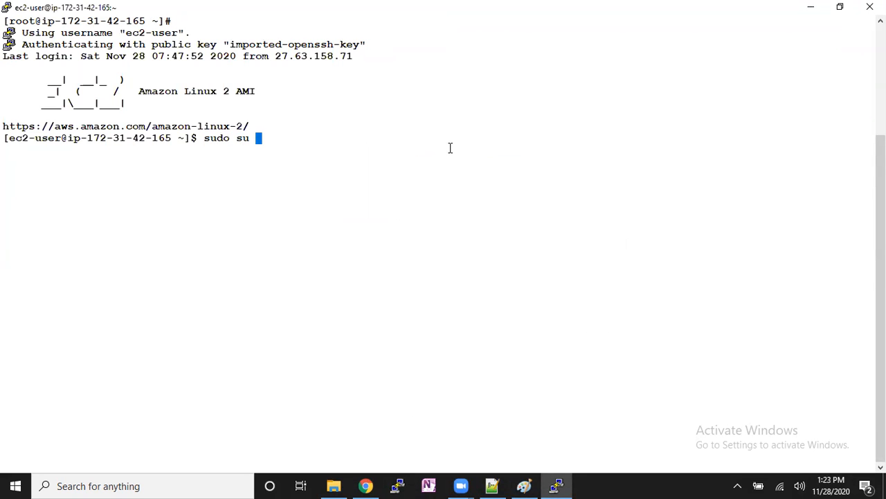
text(-)
key(Return)
key(Return)
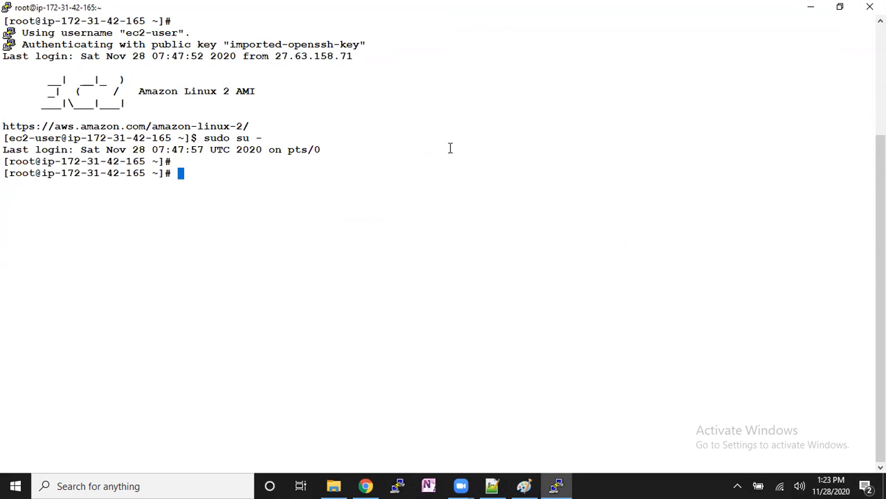
- Clear the terminal and check the instance's Linux kernel details with "uname -a"
key(ctrl+l)
text(unam )
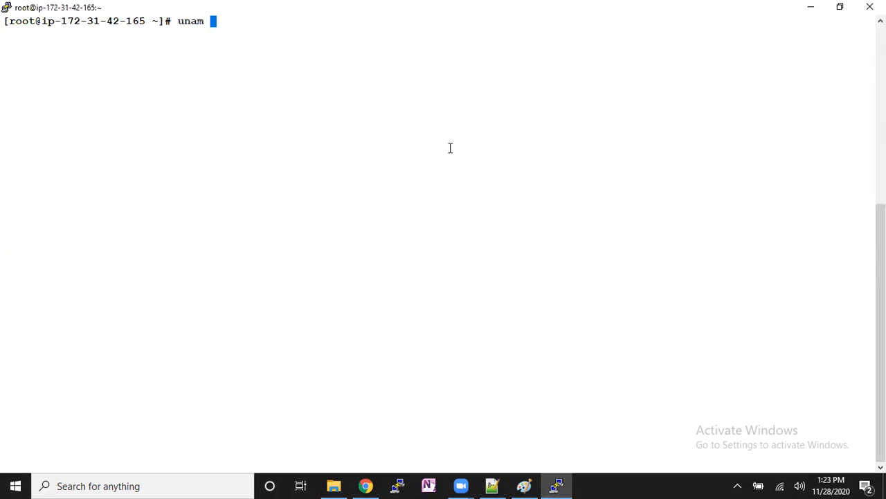
text( -a)
key(Return)
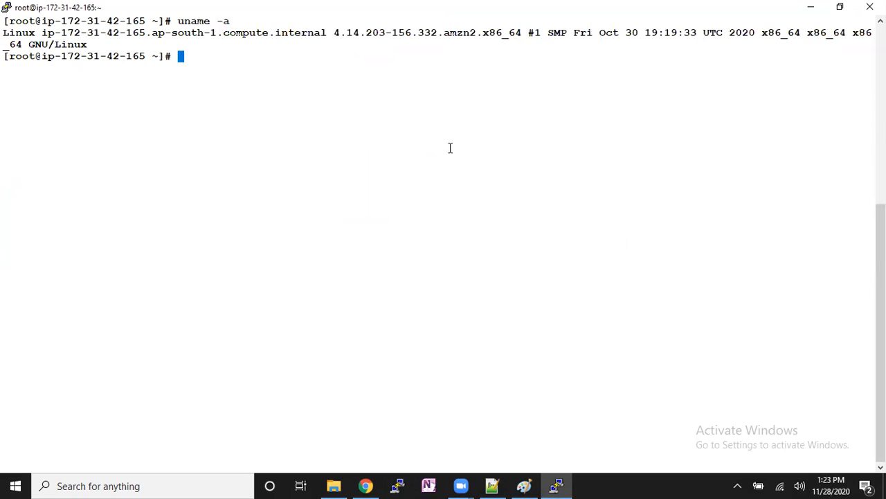
key(Return)
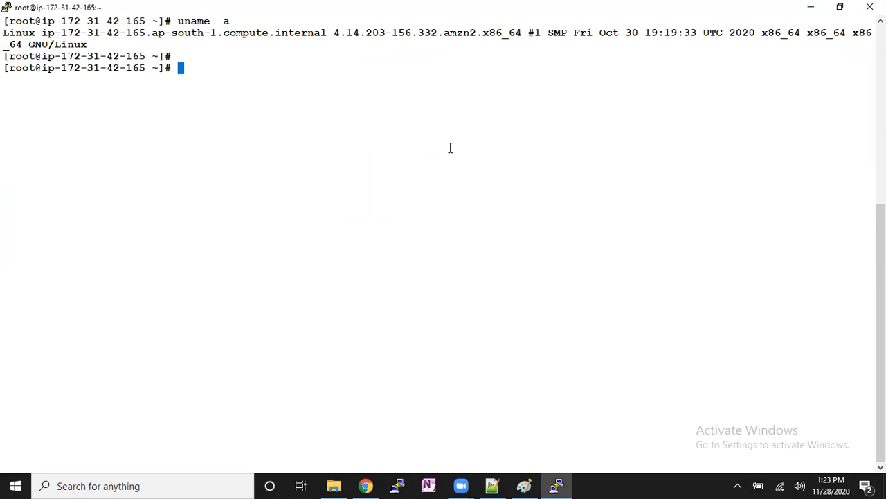
double_click(468, 26)
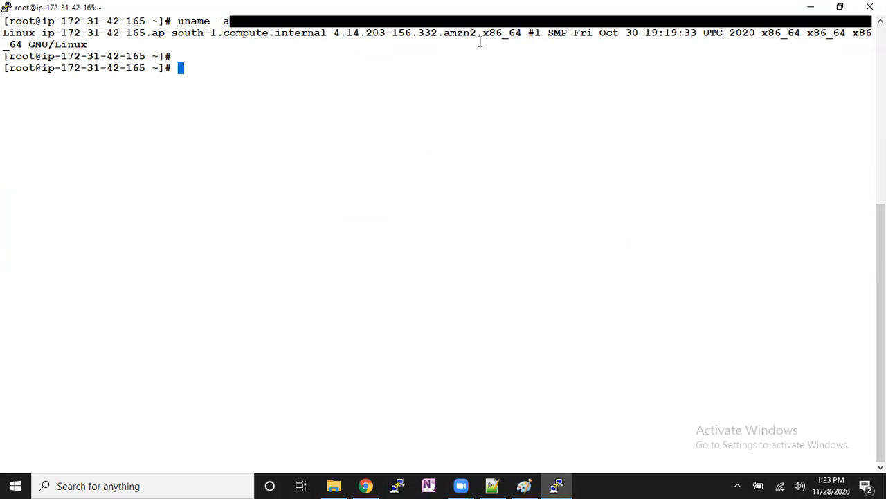
click(483, 77)
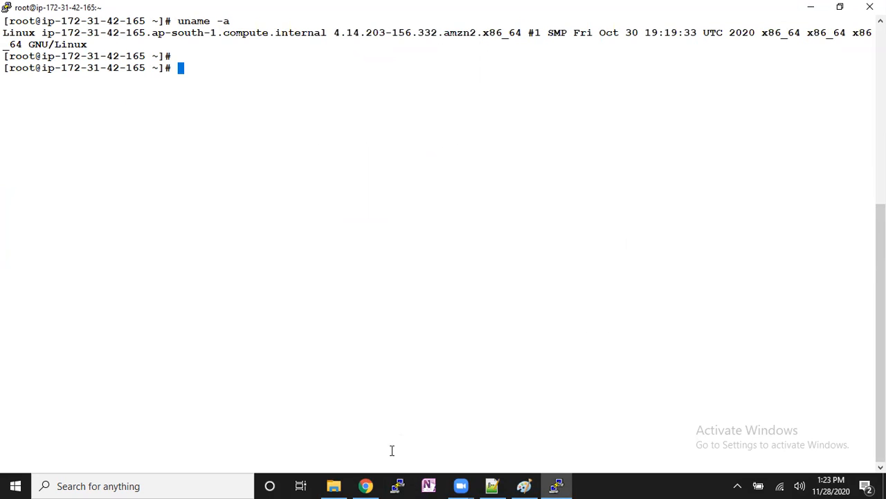
- Switch to Chrome and copy the CentOS/Red Hat dependency install command, from "yum install automake" to "openssl-devel", out of Step-2 of the article
click(366, 485)
click(337, 276)
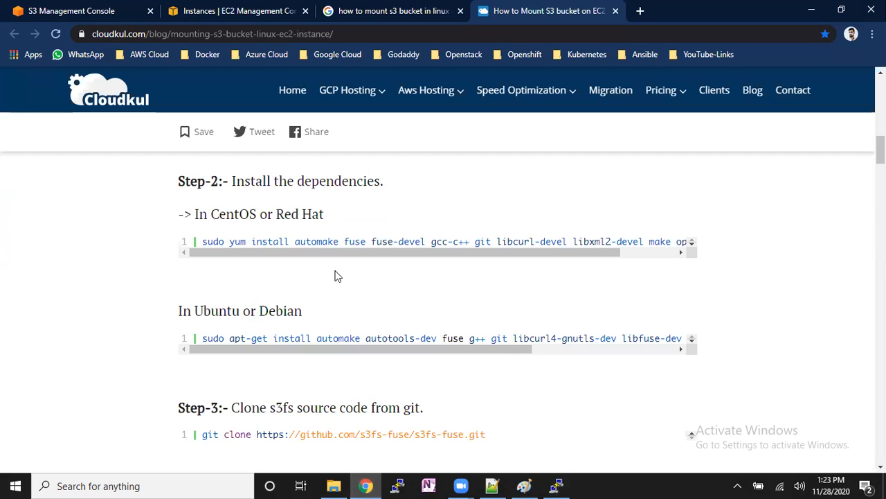
drag(228, 242, 686, 249)
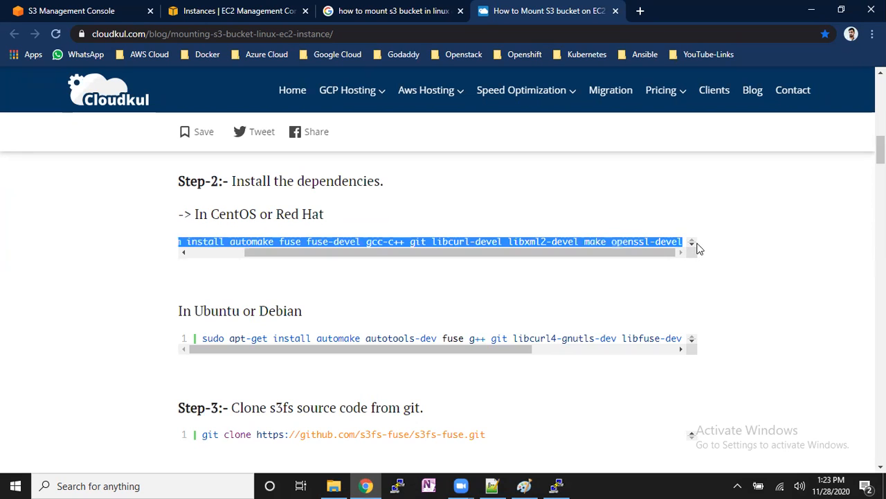
right_click(666, 242)
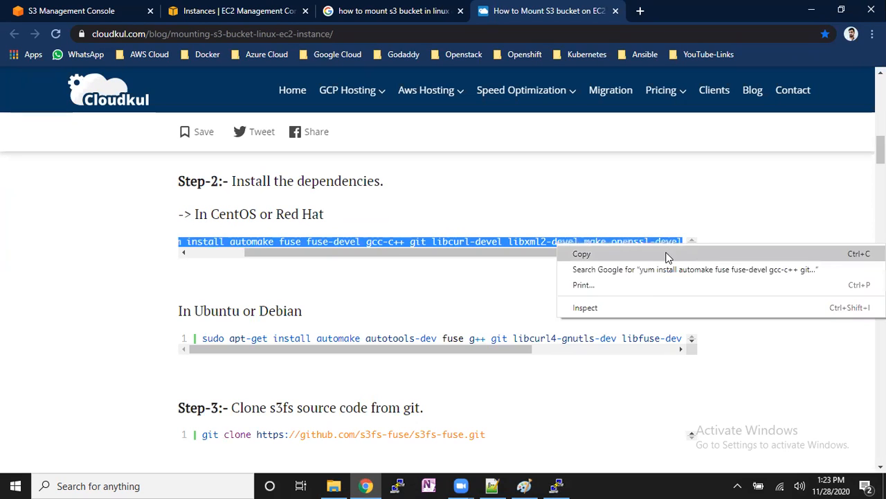
click(667, 256)
- Switch to File Explorer and open the Solution document in the Labs folder of AWS Content, Module-4 S3 (Object Storage), on drive D
click(333, 485)
key(Return)
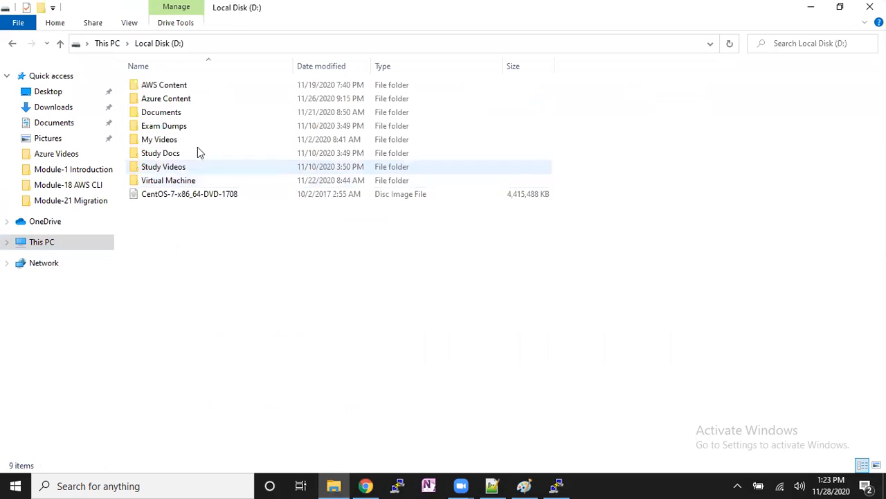
click(182, 86)
double_click(183, 86)
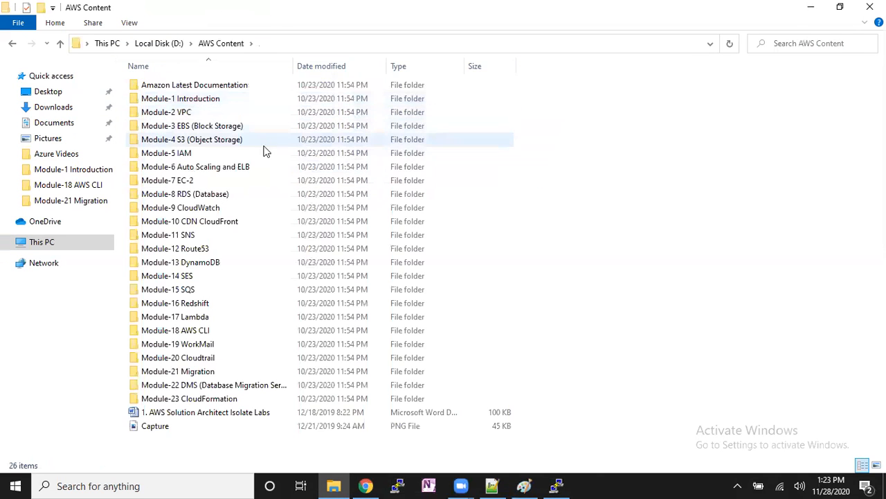
double_click(203, 138)
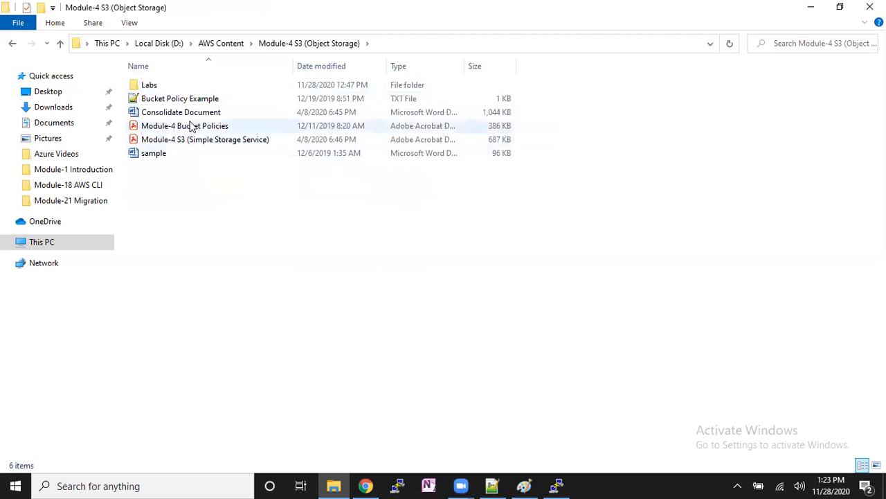
double_click(162, 86)
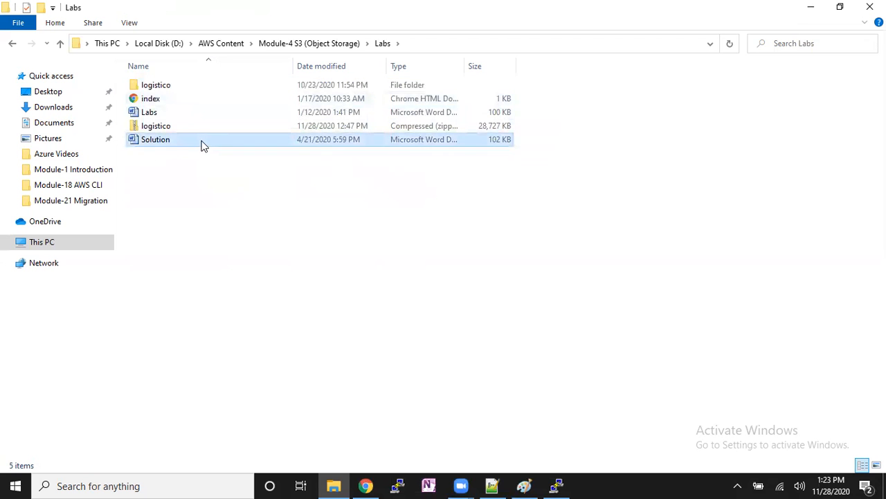
double_click(201, 141)
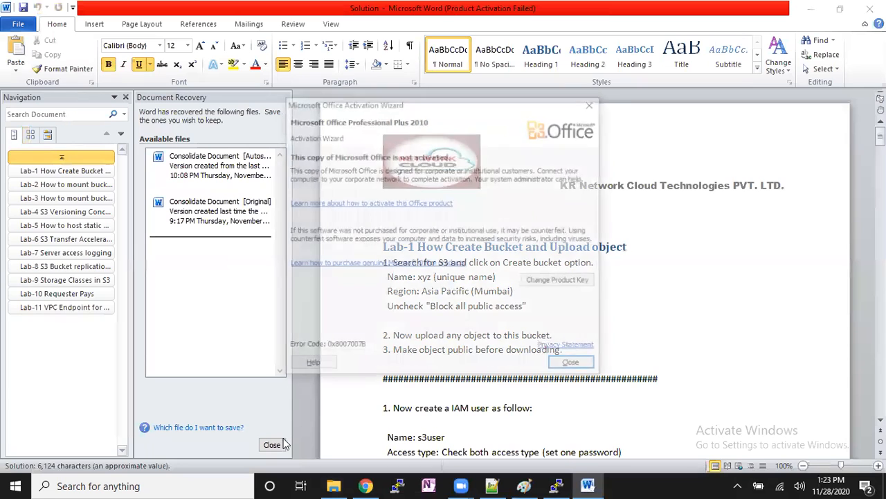
- Close the Office activation wizard and the Document Recovery list in Word, removing the recovered files
click(574, 366)
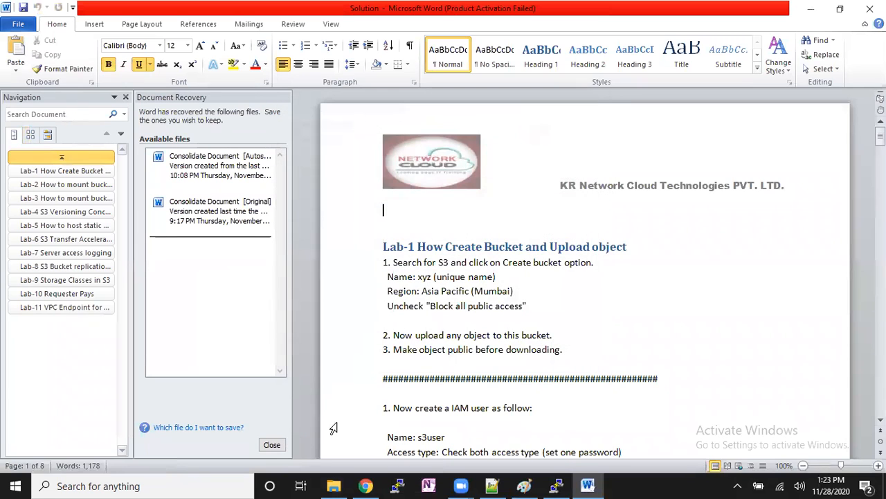
click(271, 444)
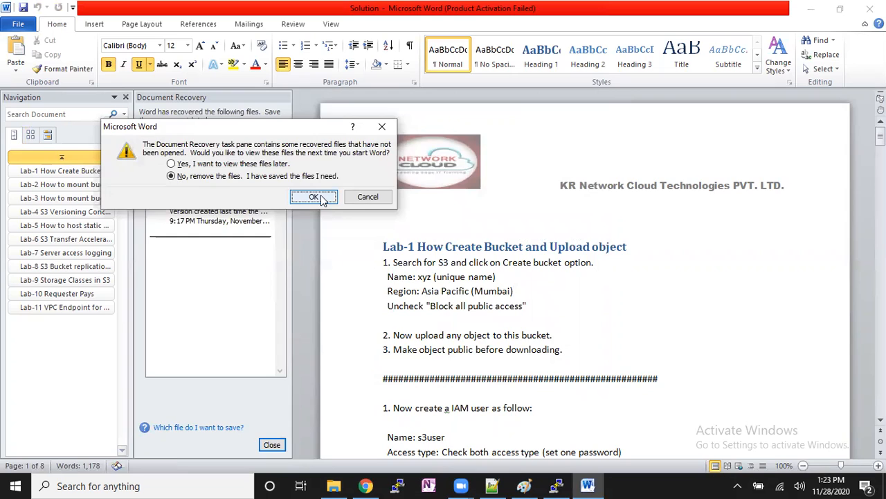
click(313, 197)
- Go to the Lab-2 section on mounting a bucket inside a Linux machine and make its cloudkul.com link bold
click(94, 184)
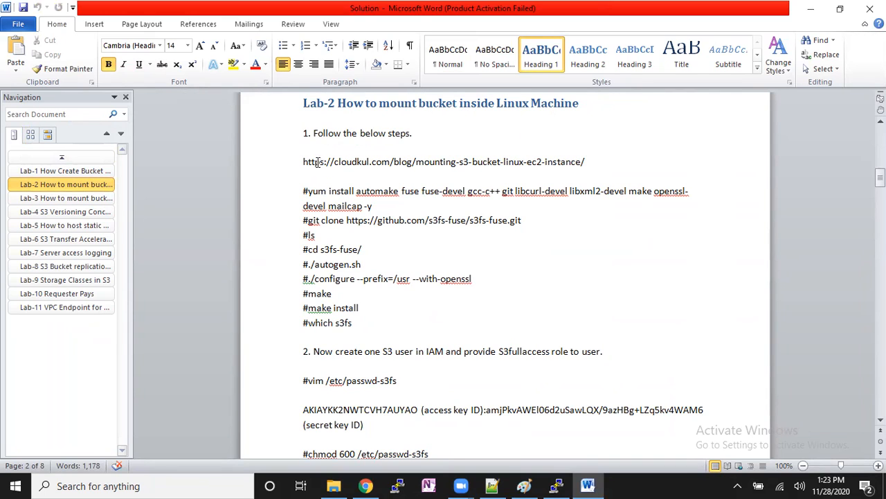
drag(306, 162, 603, 163)
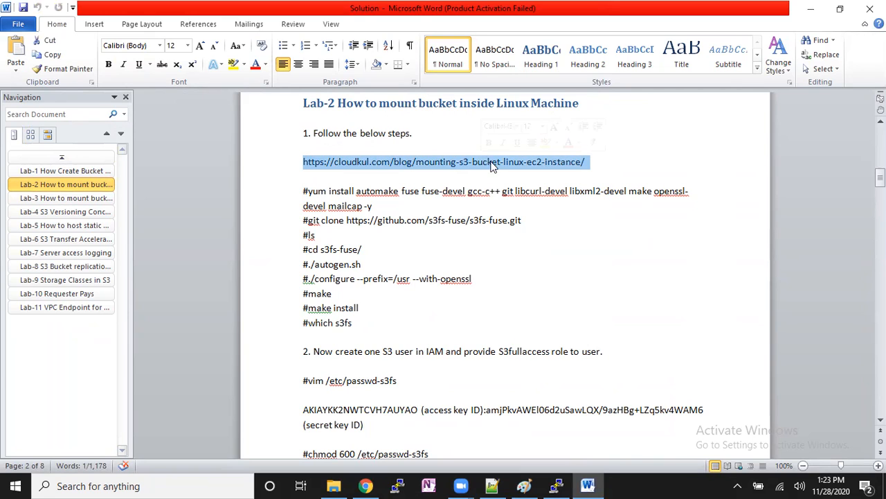
click(489, 143)
click(437, 190)
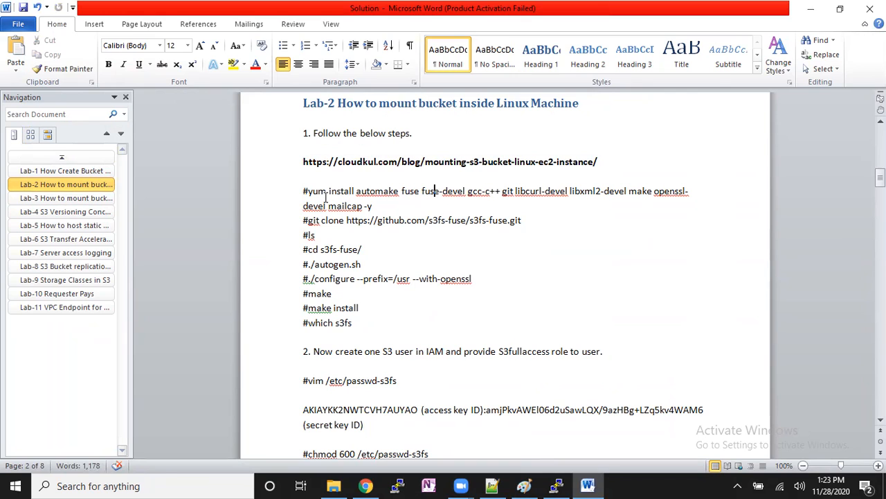
- Copy the full "yum install automake … mailcap -y" command from Lab-2 and run it in the PuTTY root terminal
drag(310, 192, 371, 207)
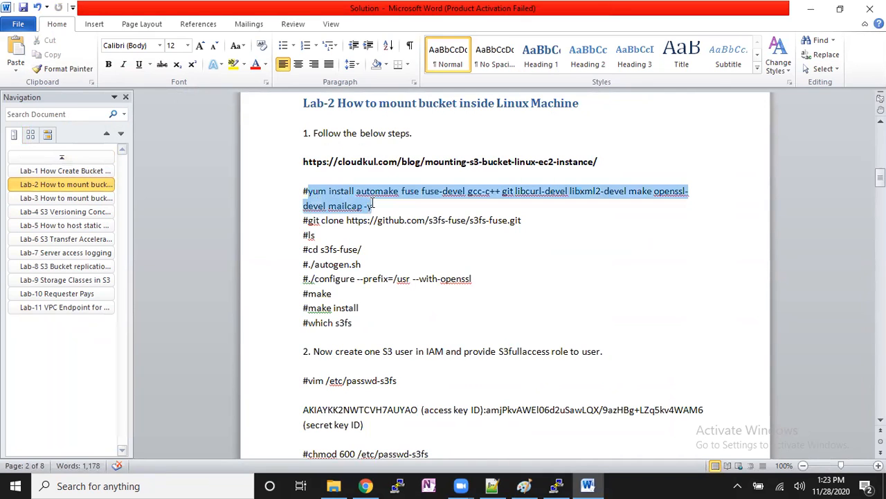
right_click(371, 210)
click(290, 220)
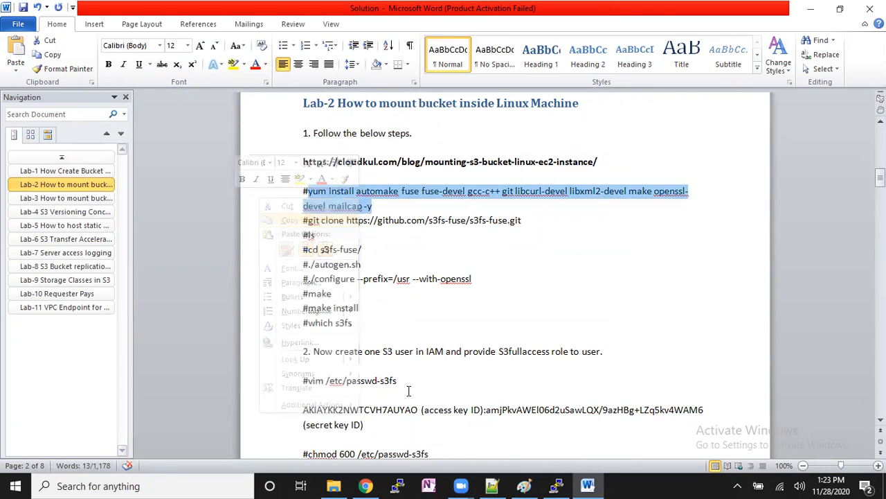
click(531, 484)
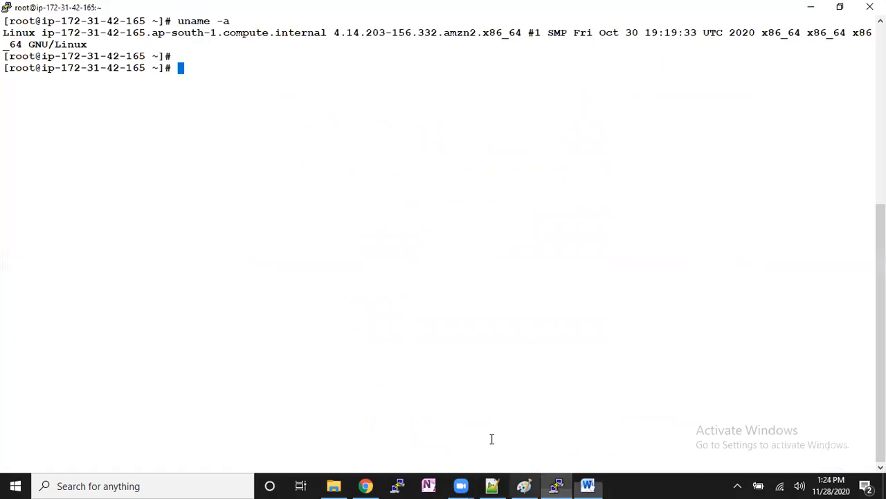
right_click(343, 142)
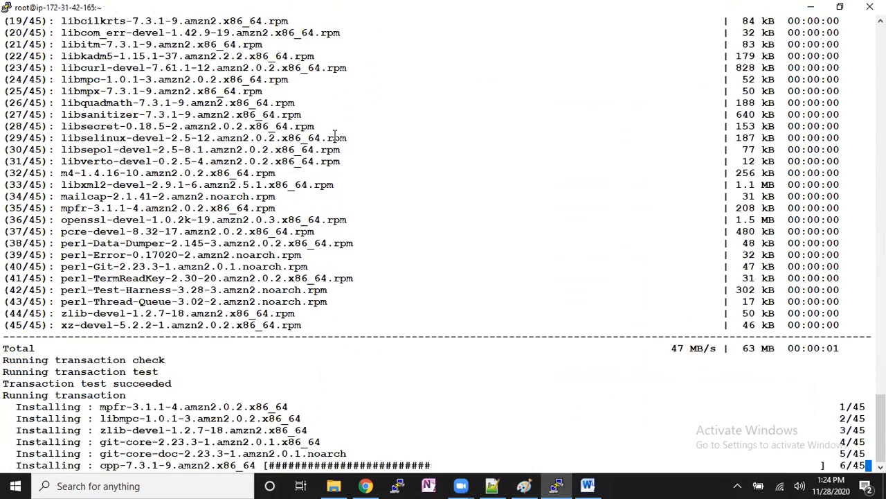
key(alt+Tab)
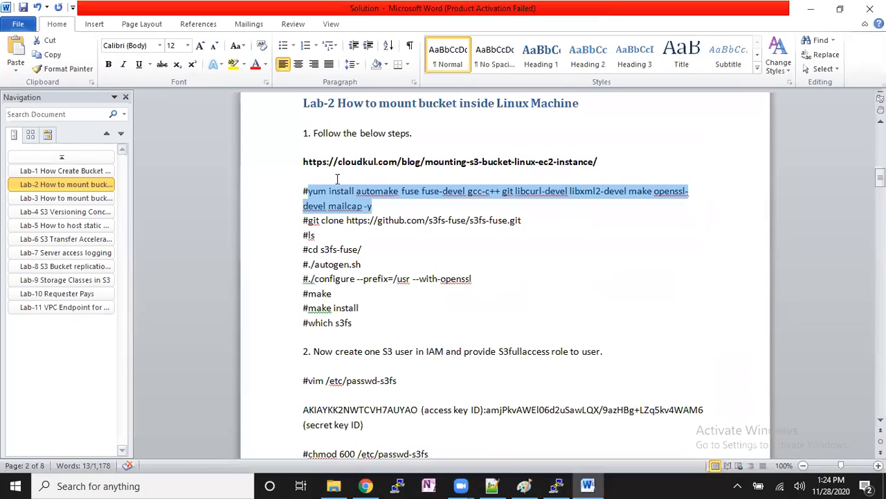
drag(309, 223, 517, 223)
right_click(494, 219)
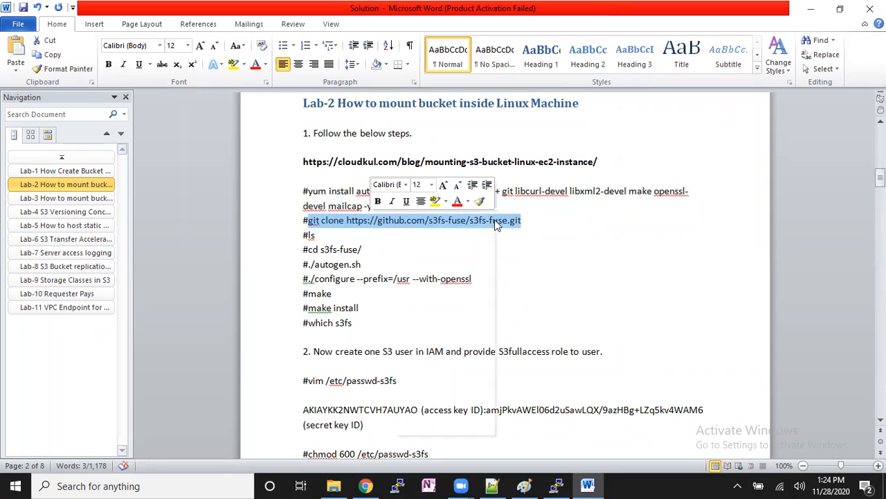
click(473, 241)
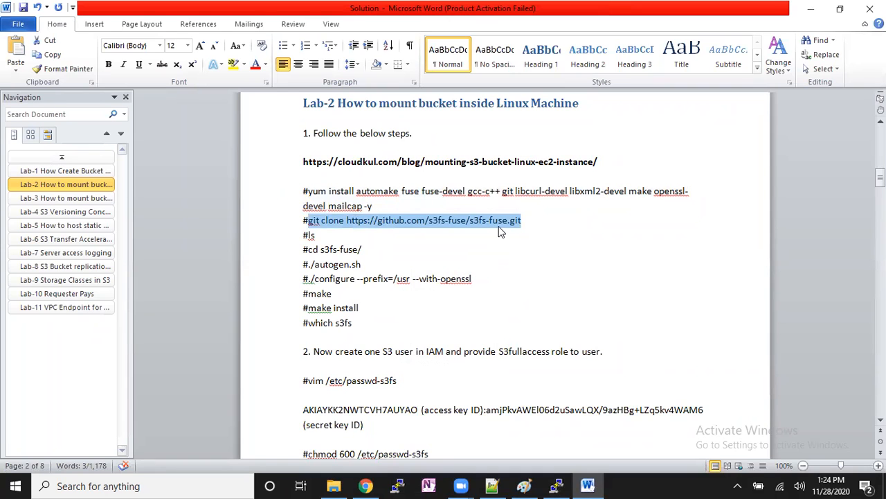
key(alt+Tab)
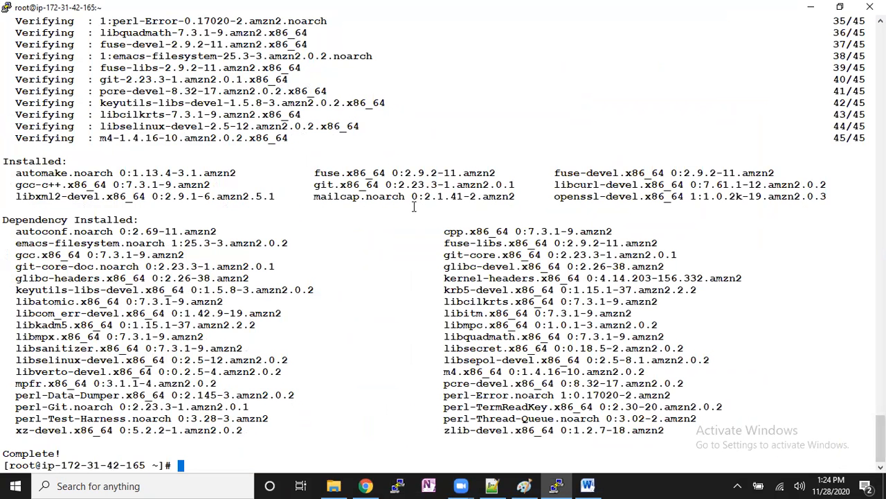
key(ctrl+l)
right_click(463, 196)
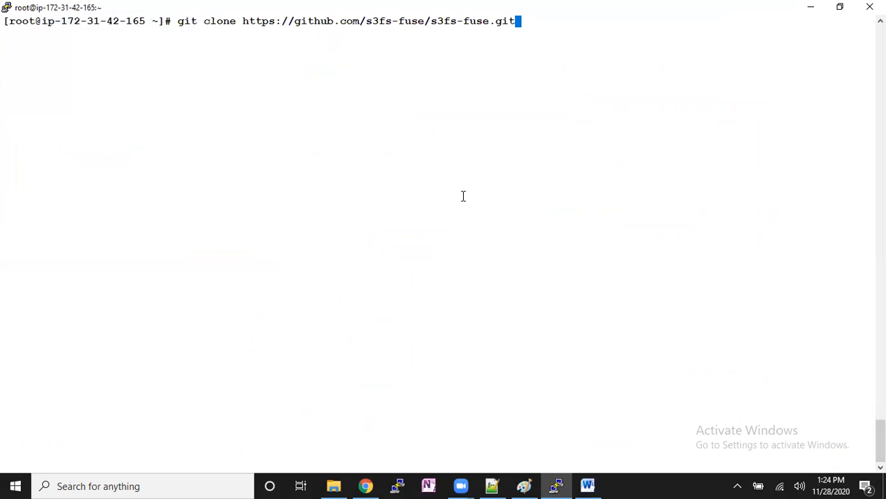
key(Return)
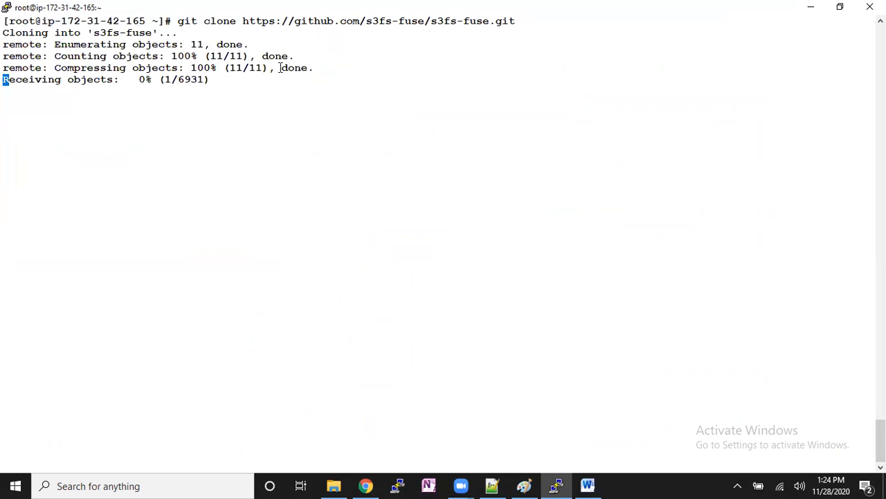
double_click(182, 21)
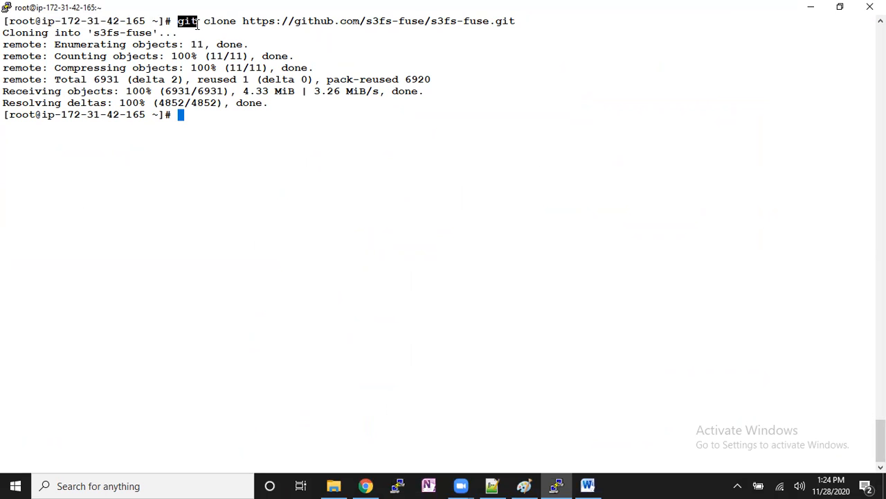
drag(496, 22, 521, 21)
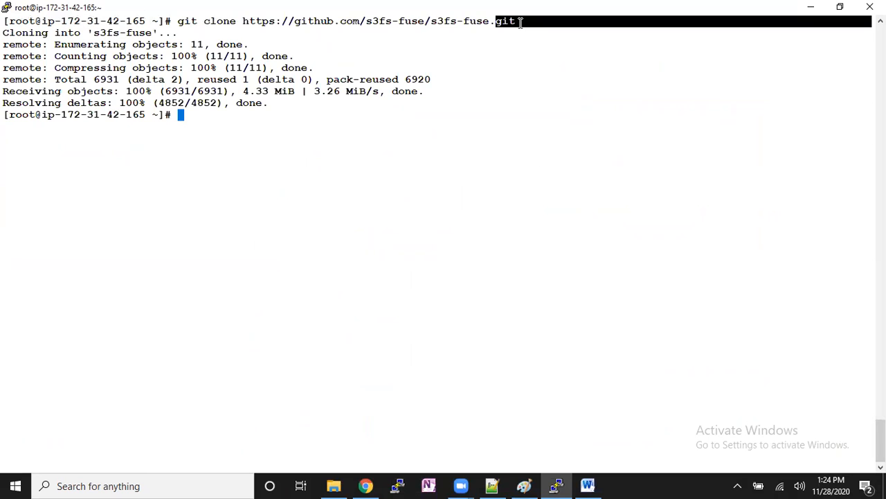
click(520, 52)
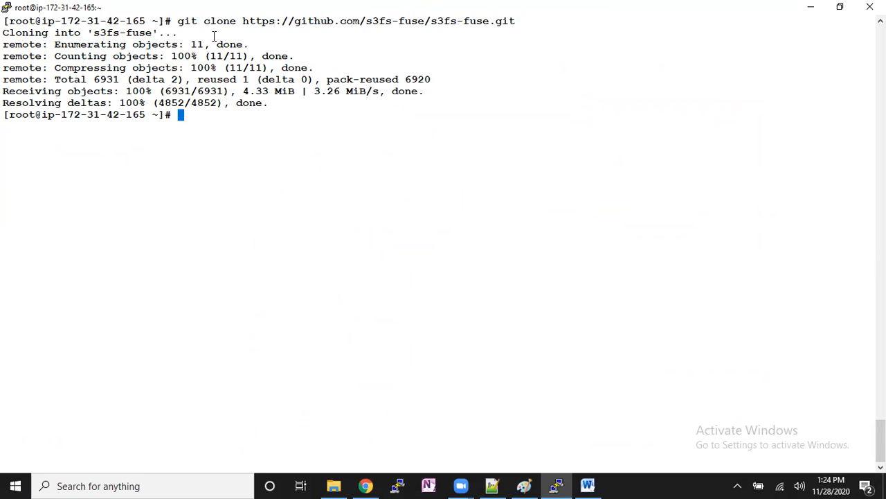
drag(180, 32, 214, 39)
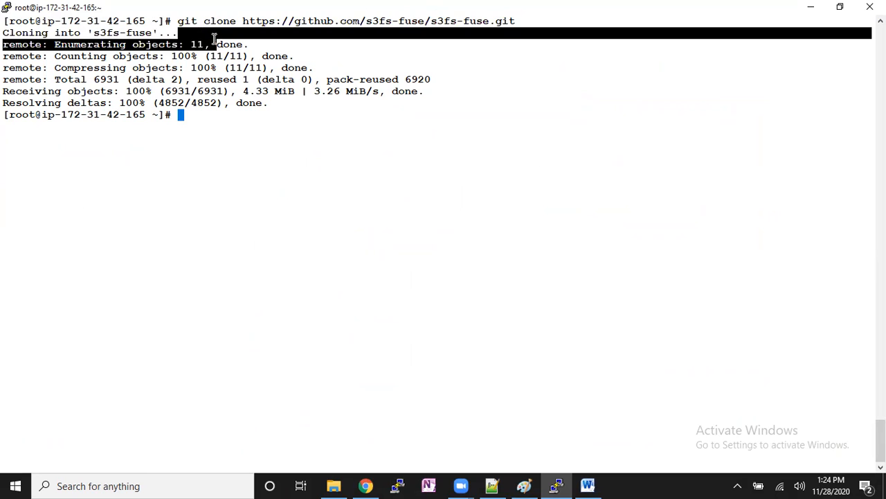
click(196, 28)
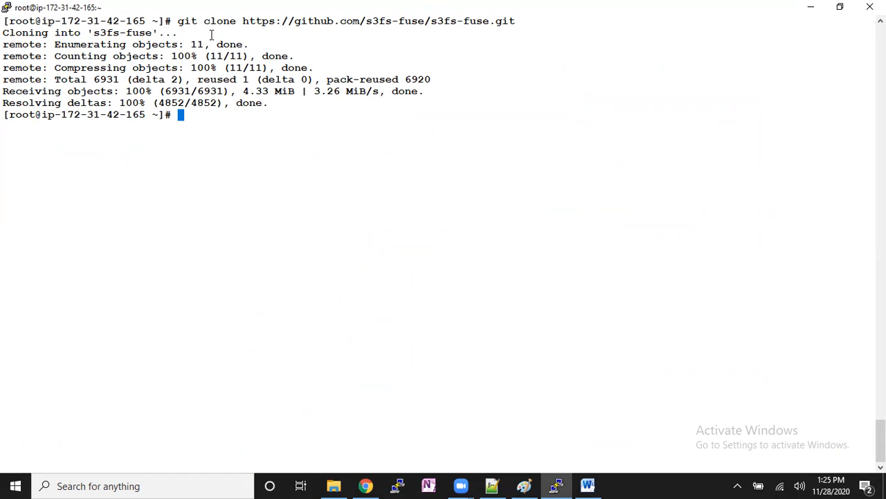
- List the home directory, then change into the s3fs-fuse folder and list its files
text(ls)
key(Return)
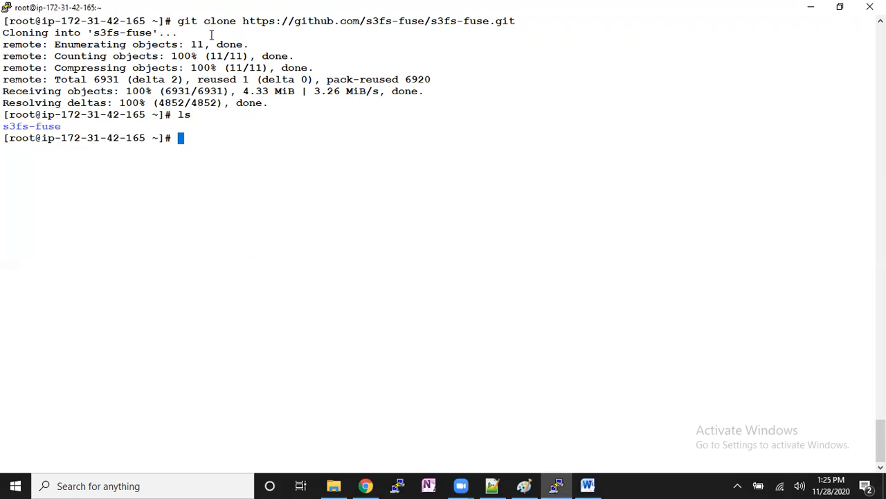
text(cd s3)
key(Tab)
key(Return)
text(ls)
key(Return)
- List the s3fs-fuse folder with "ls -lrt" and highlight the autogen.sh script in the output
key(Return)
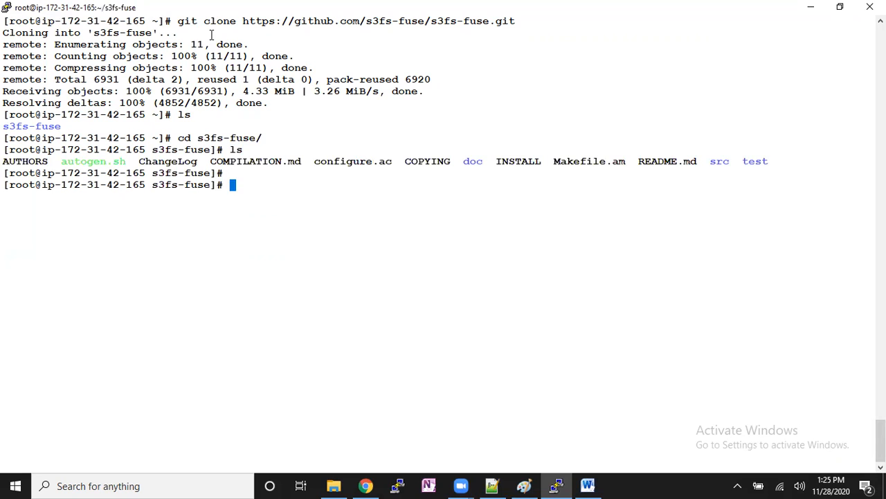
key(Return)
text(ls -lrt)
key(Return)
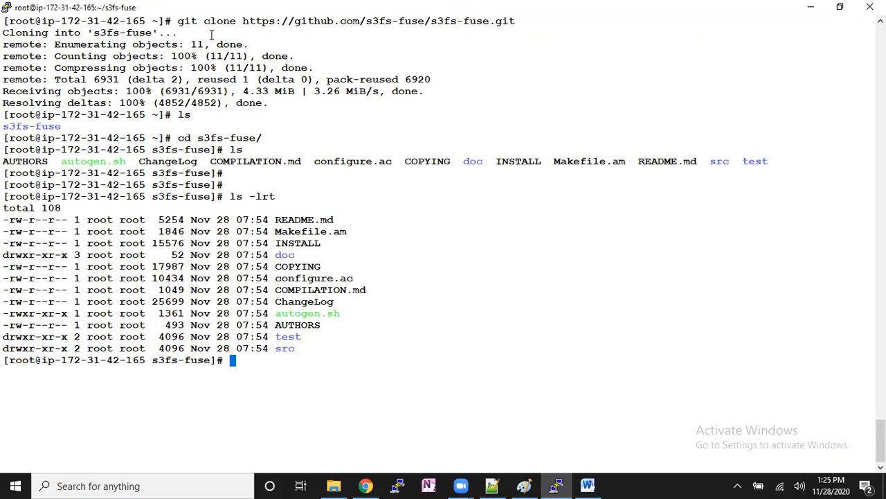
drag(276, 313, 339, 314)
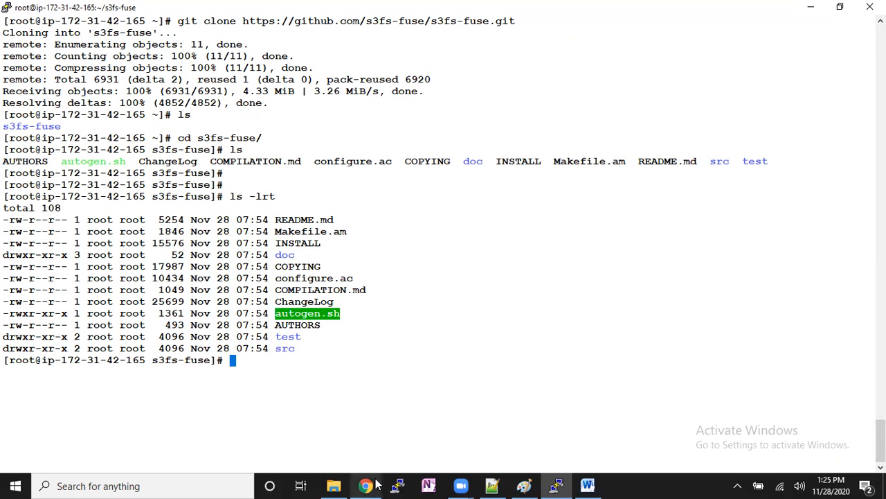
- Copy "./autogen.sh" from the Lab-2 commands in Word and run it in the s3fs-fuse folder in PuTTY
click(558, 484)
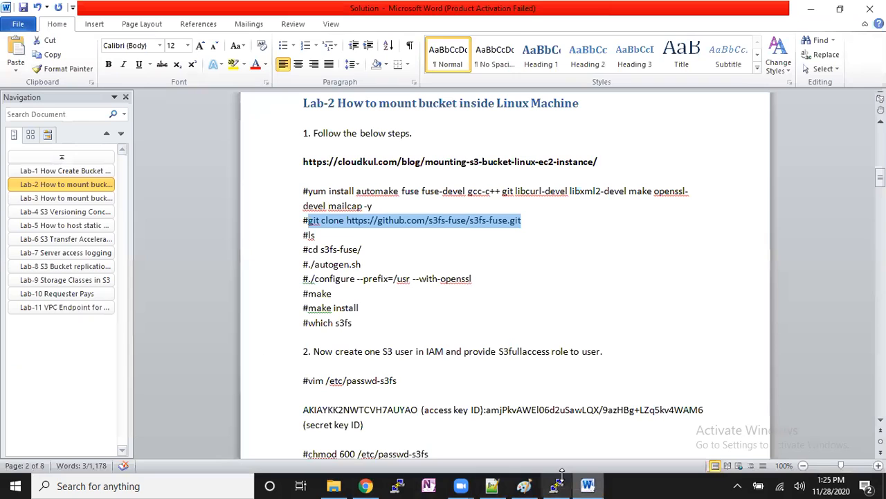
drag(363, 267, 308, 267)
key(ctrl+c)
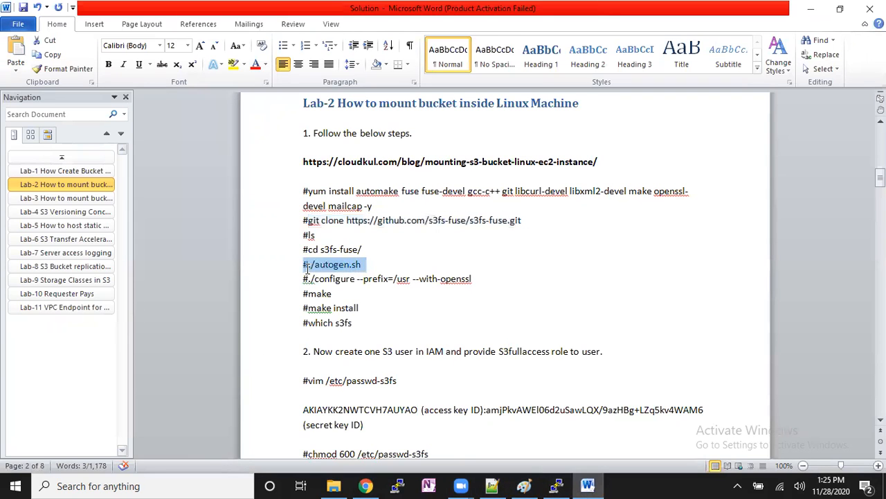
key(alt+Tab)
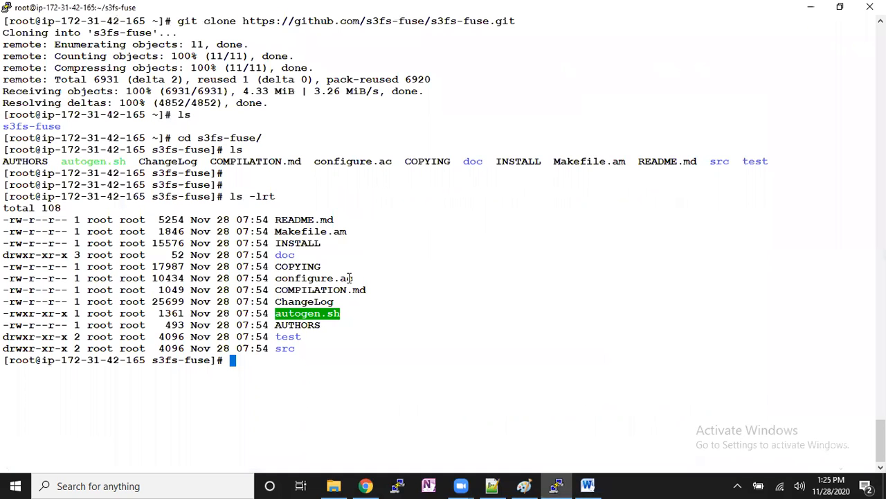
right_click(350, 278)
key(Return)
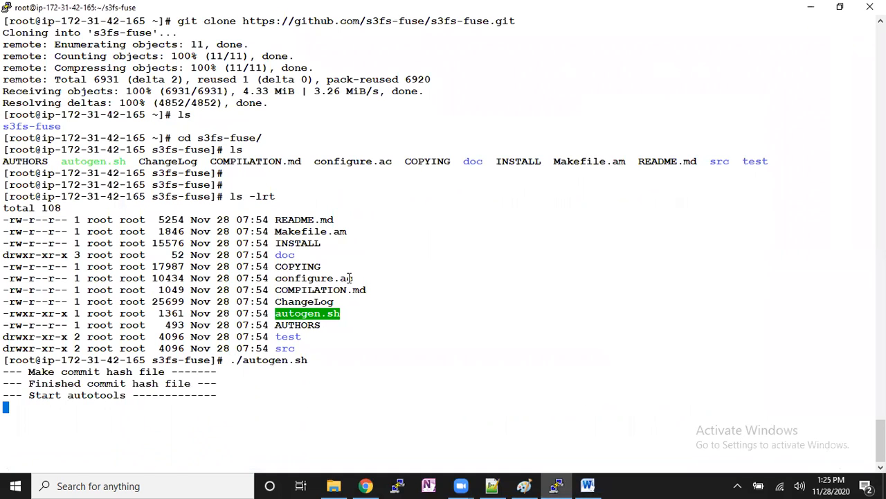
key(alt+Tab)
drag(355, 325, 305, 265)
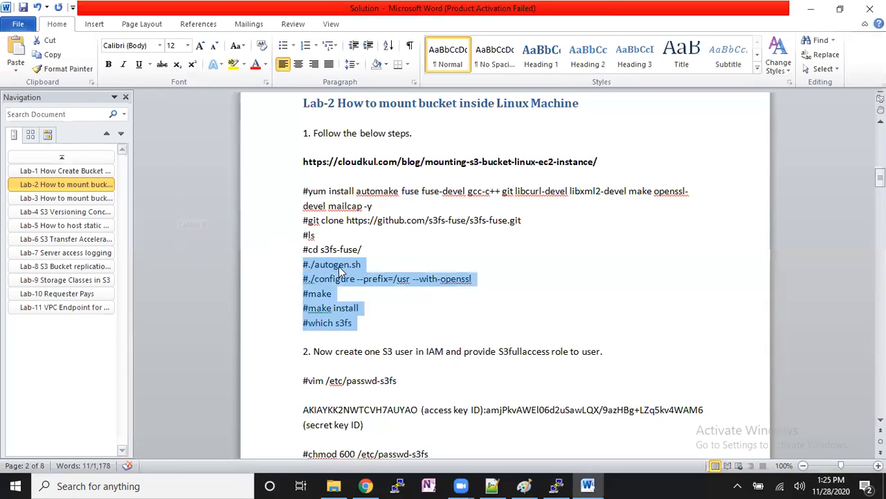
click(365, 324)
drag(336, 323, 356, 326)
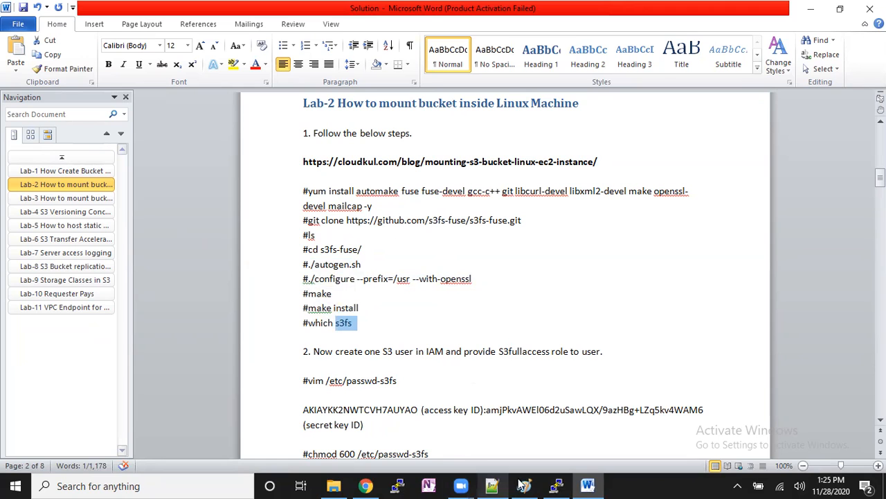
click(554, 483)
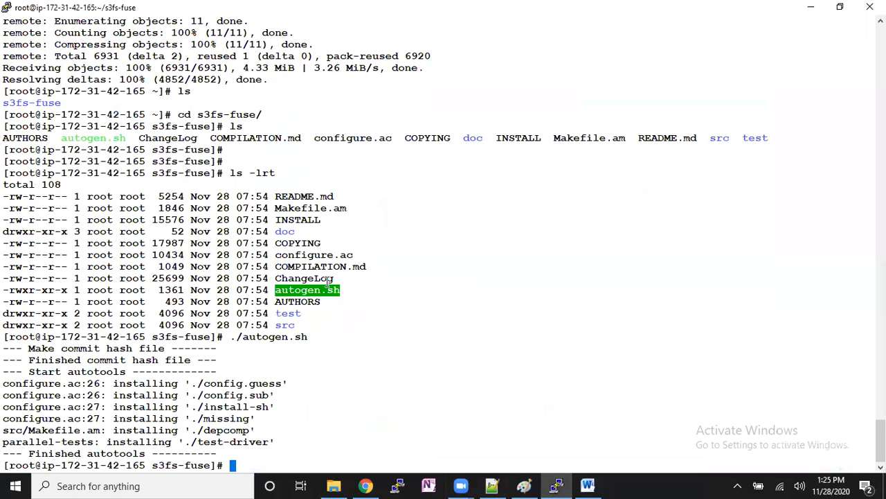
- Clear the terminal, copy "./configure --prefix=/usr --with-openssl" from the Word document and run it in PuTTY
key(ctrl+l)
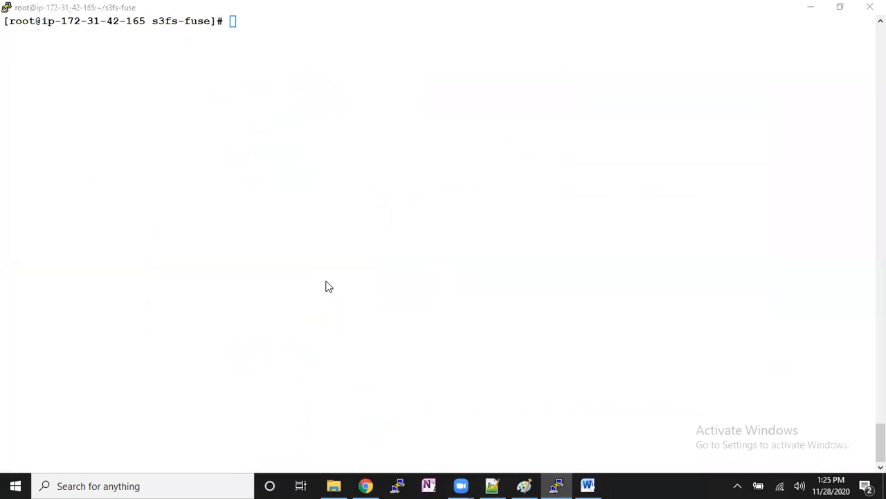
key(alt+Tab)
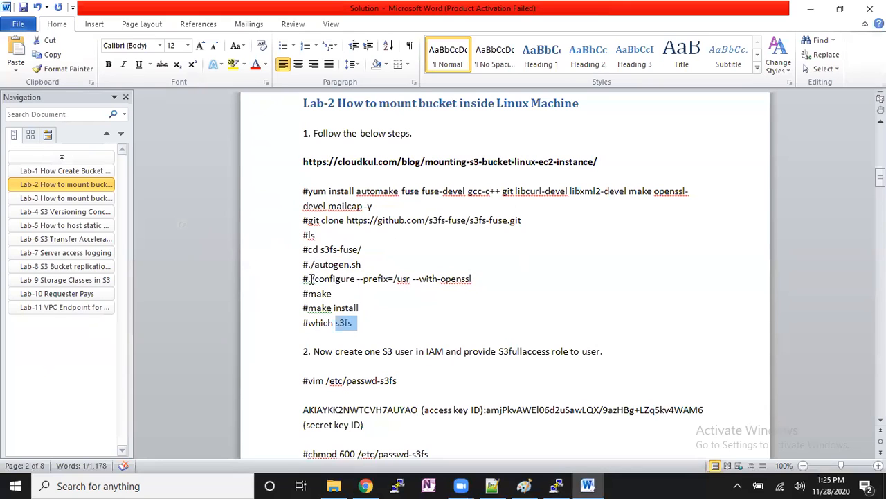
mouse_move(304, 279)
mouse_down()
mouse_move(478, 282)
mouse_move(310, 280)
mouse_up()
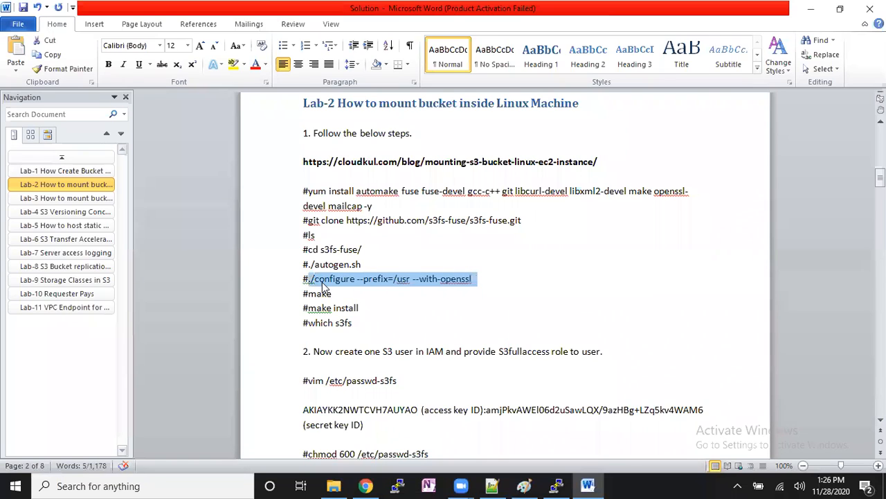
key(alt+Tab)
right_click(376, 265)
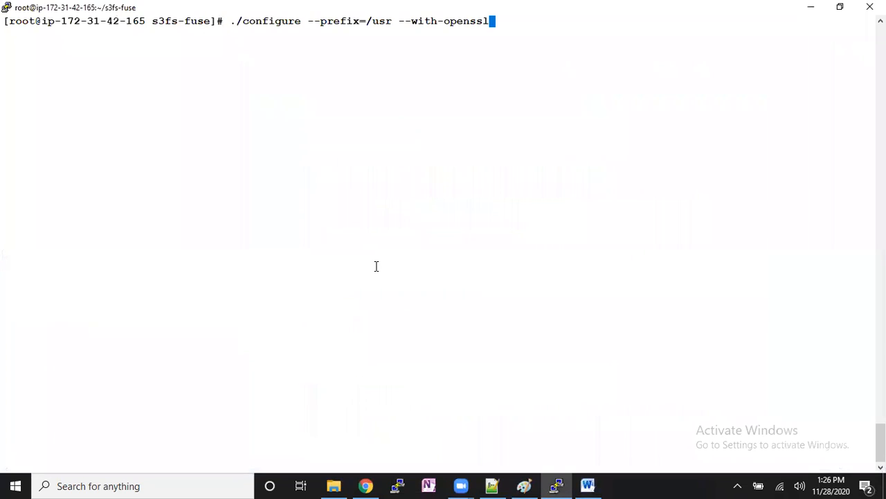
key(Return)
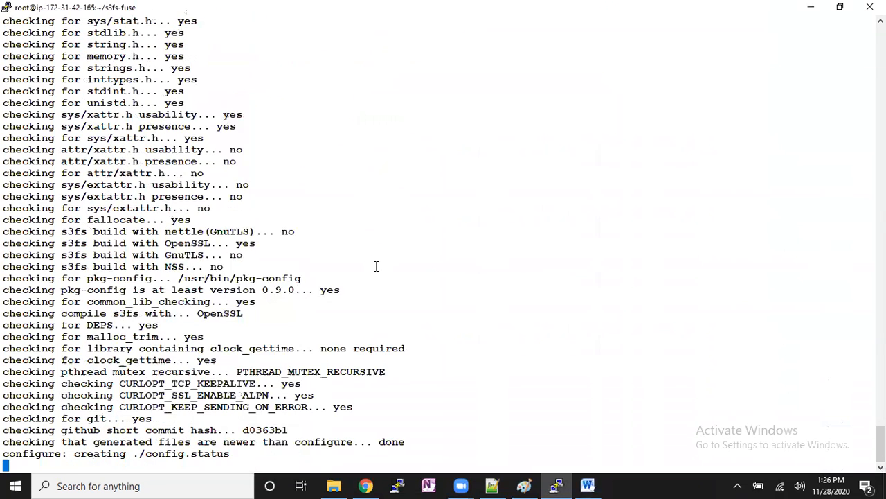
- Print the working directory on a cleared terminal and compile s3fs-fuse with "make"
key(ctrl+l)
text(pwd)
key(Return)
key(Return)
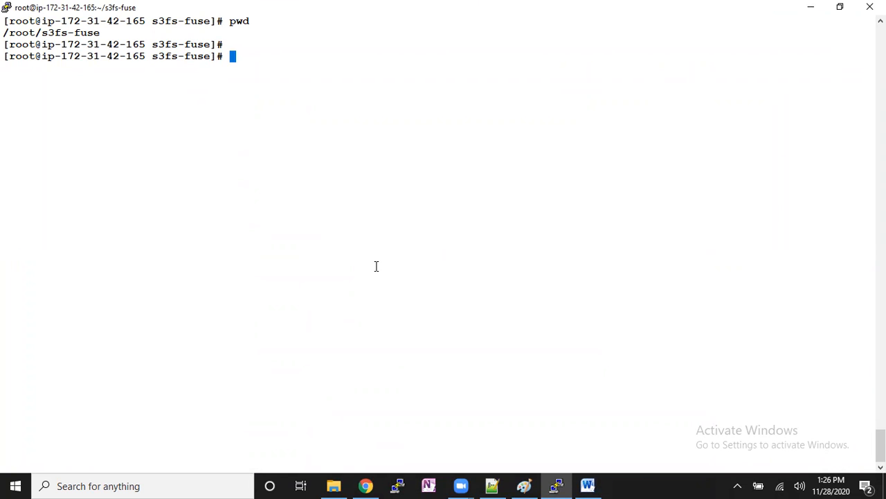
text(make)
key(Return)
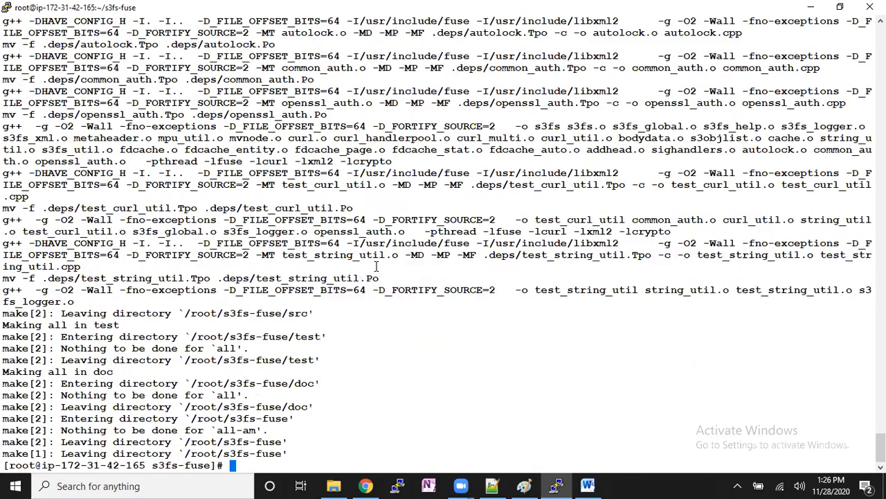
- Clear the terminal and install the compiled s3fs with "make install"
key(ctrl+l)
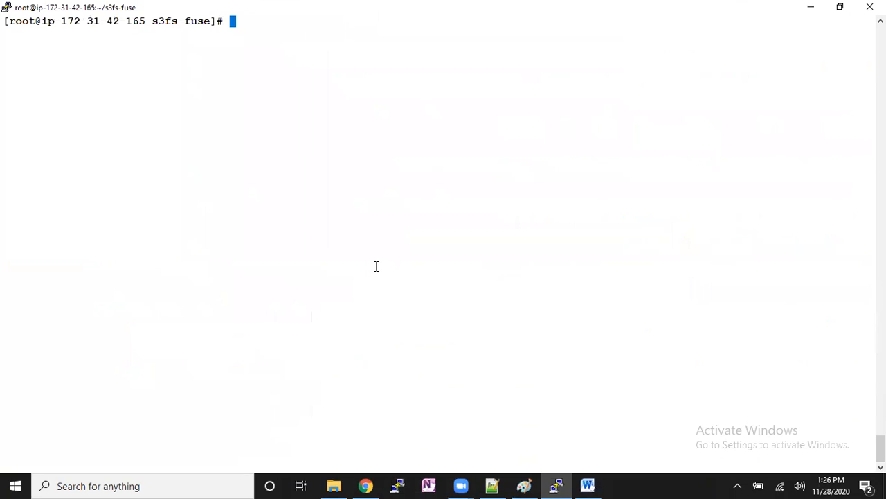
text(make install)
key(Return)
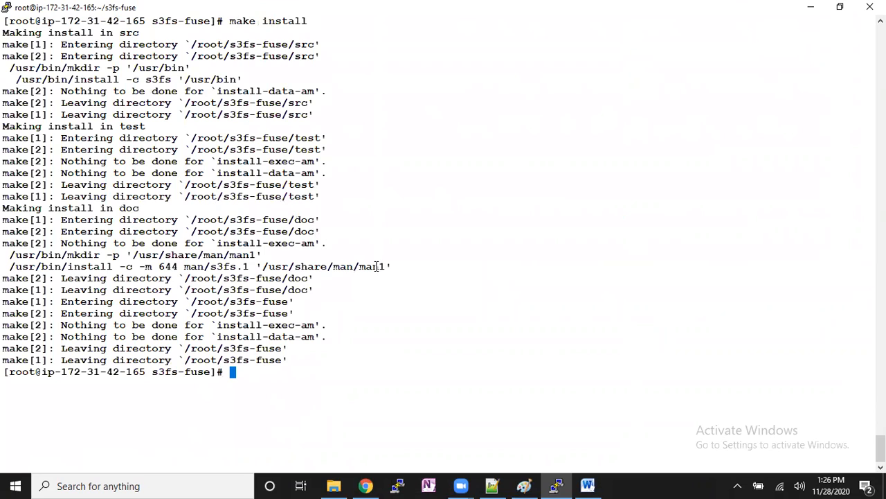
- Clear the terminal, return to the home directory and locate the installed s3fs binary with "which s3fs"
key(ctrl+l)
text(cd)
key(Return)
key(Return)
text(which )
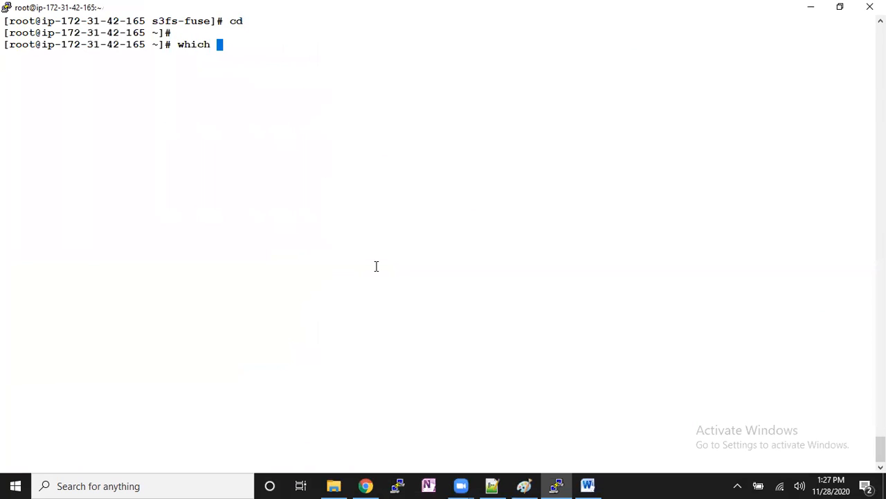
text(s3fs)
key(Return)
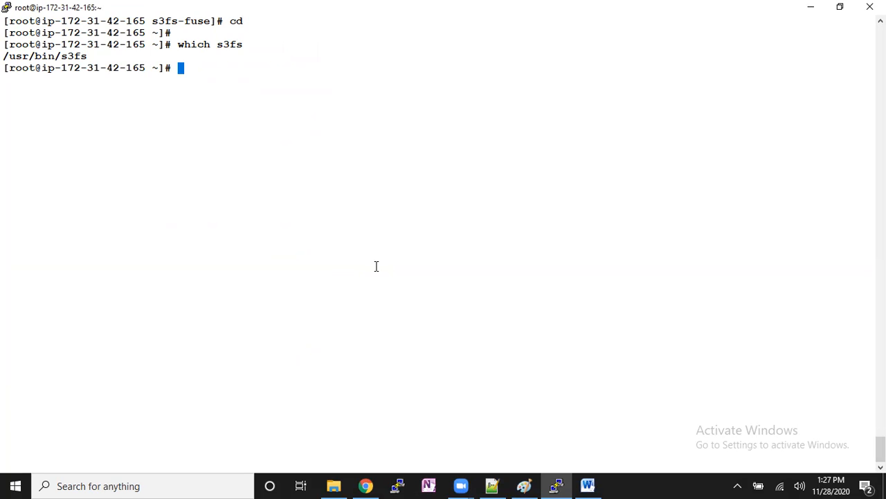
- Switch to Paint and write "1. cross access" in a new text box between the network drive notes and the cloud drawing
click(519, 483)
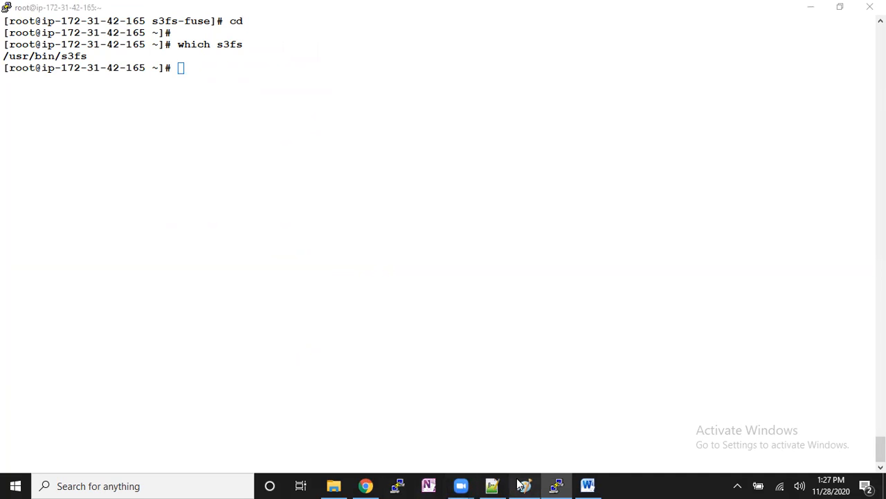
click(512, 279)
click(490, 288)
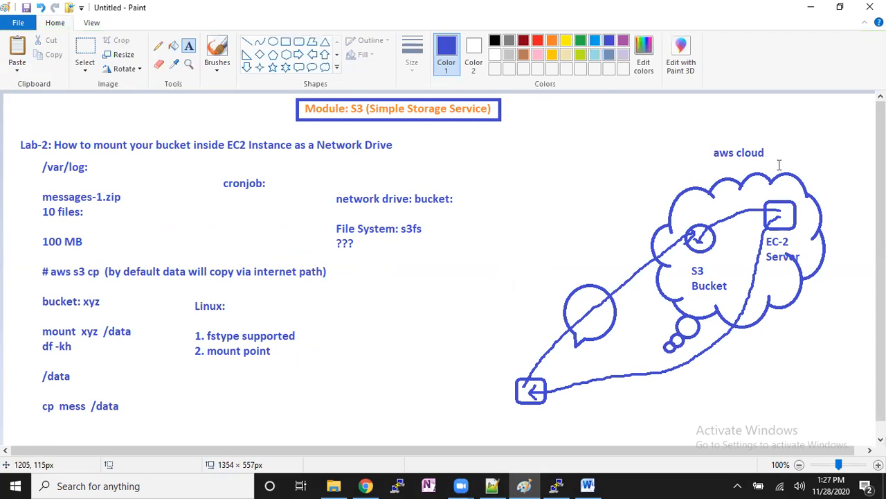
drag(484, 160, 606, 237)
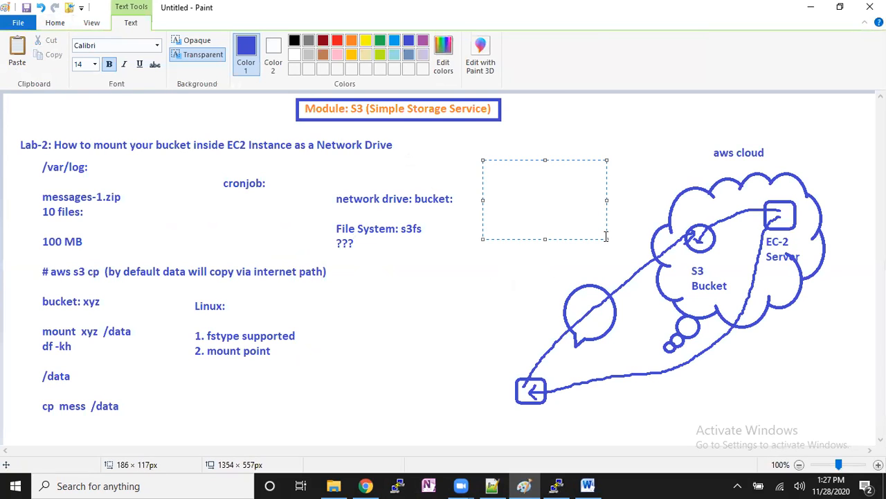
text(1. cross access)
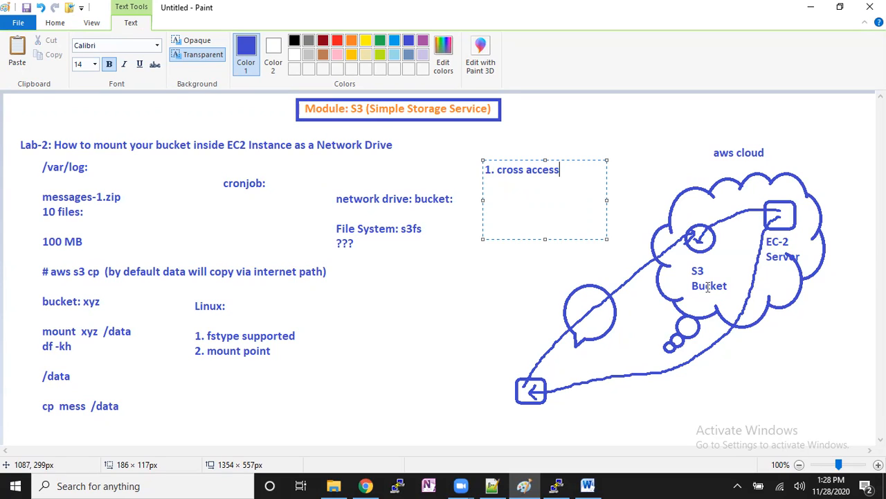
- Add the line "IAM Role: first method" below the cross access note
key(Return)
text(IAM Role: first method)
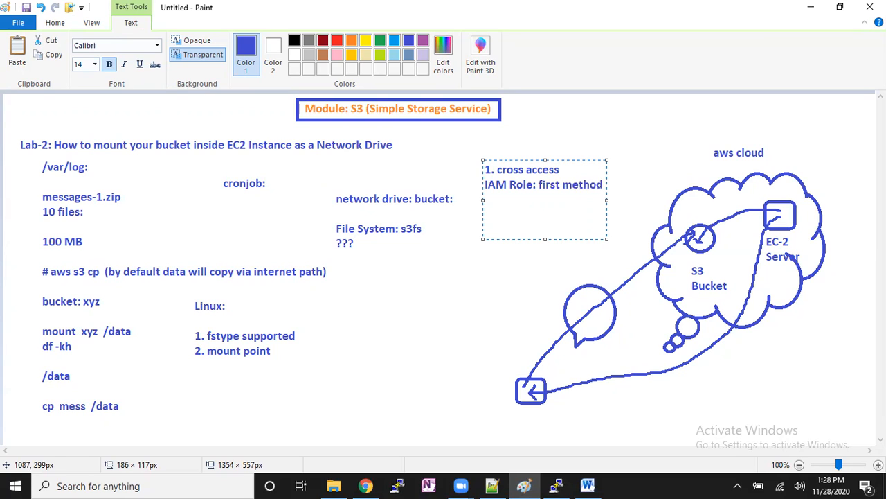
- Leave a blank line under the IAM Role note and add "EC2: S3Fullaccess" in the same text box
key(Return)
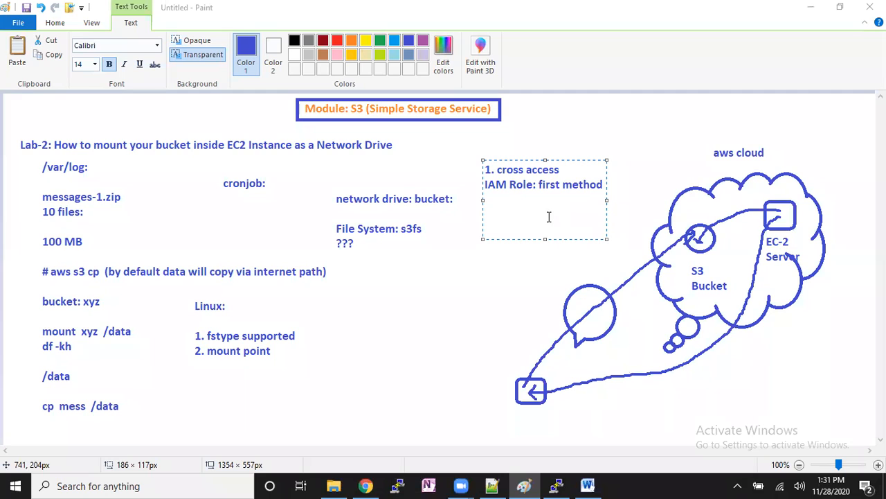
click(548, 184)
text(EC2: S3Fullaccess)
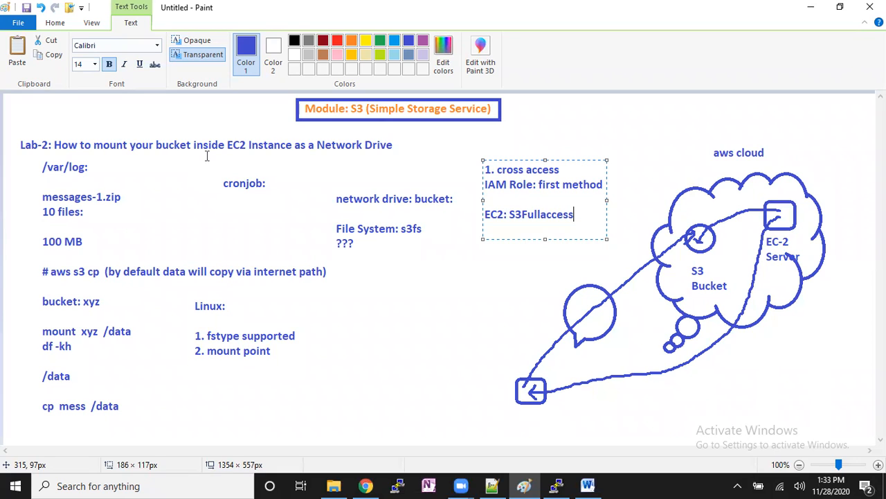
- Leave a blank line under the EC2 note and add "2. User base authentication" in the same text box
key(Return)
key(Return)
text(2. User base auth)
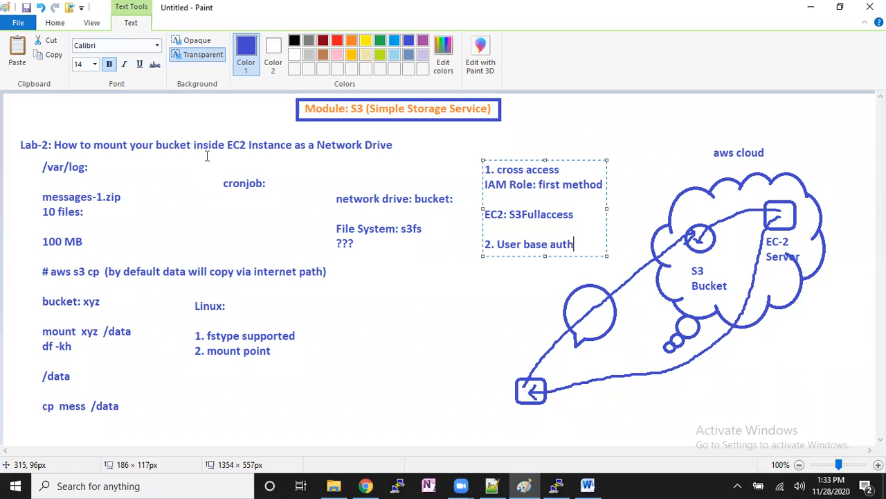
text(entication)
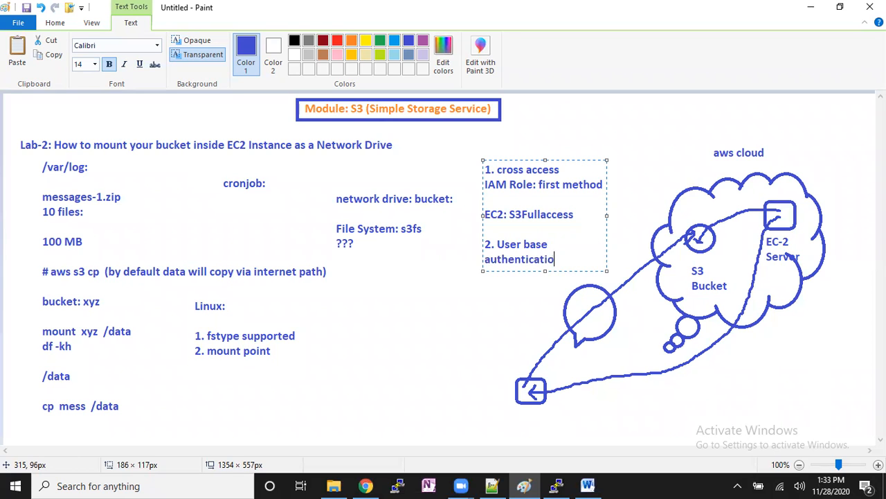
- Leave a blank line below the authentication note, add "S3Fullaccess" and finish the text box
key(Return)
key(Return)
text(S3Fullaccess)
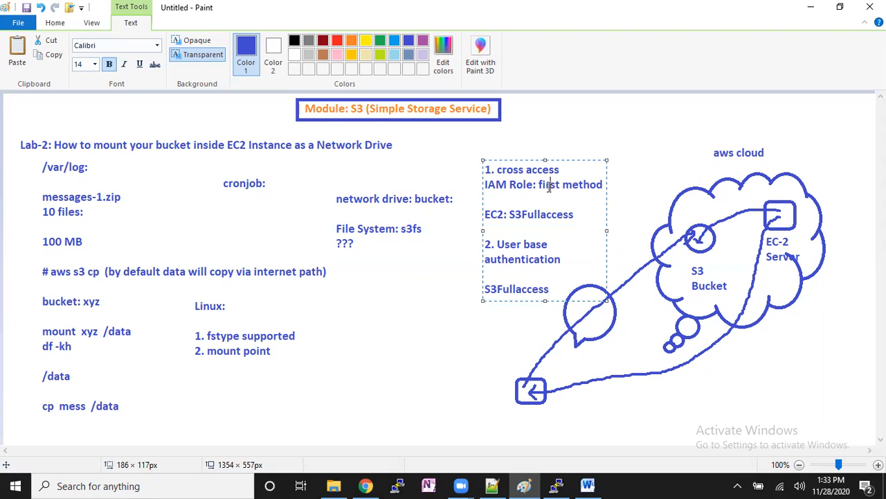
drag(549, 186, 517, 186)
click(460, 311)
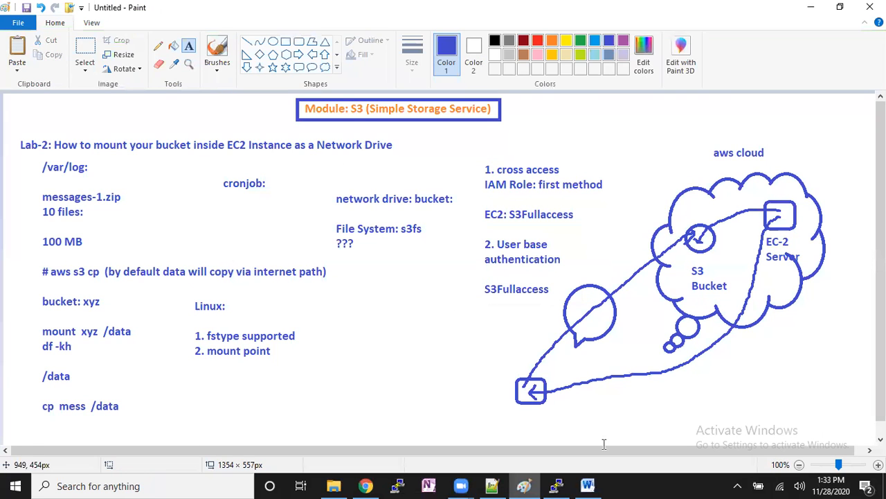
- Switch to Chrome, duplicate the EC2 Instances tab and open the IAM Roles list in the copy
key(alt+Tab)
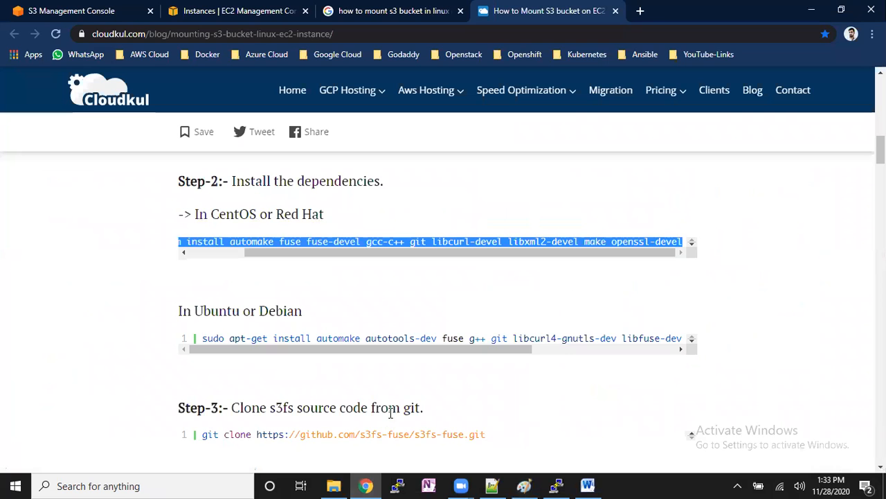
click(266, 7)
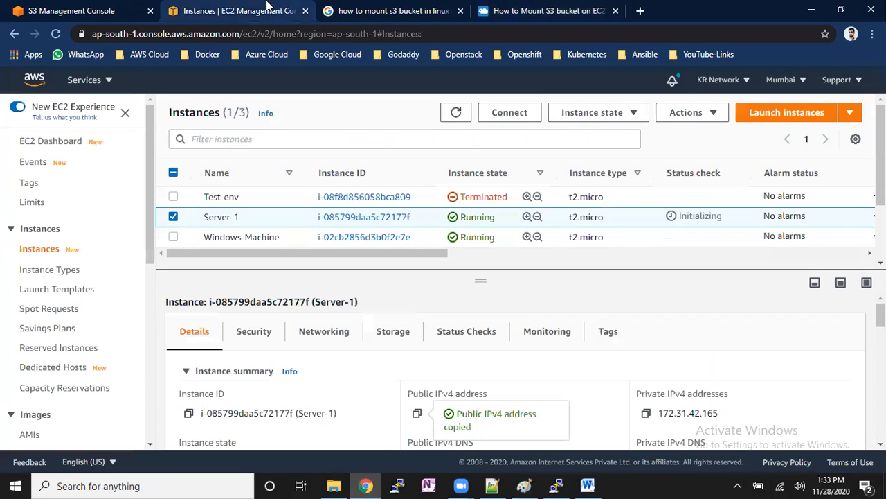
right_click(211, 9)
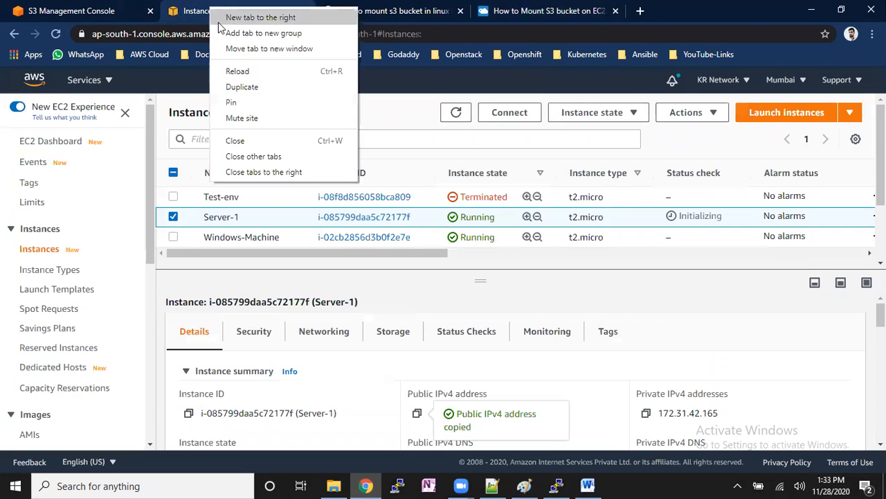
click(249, 87)
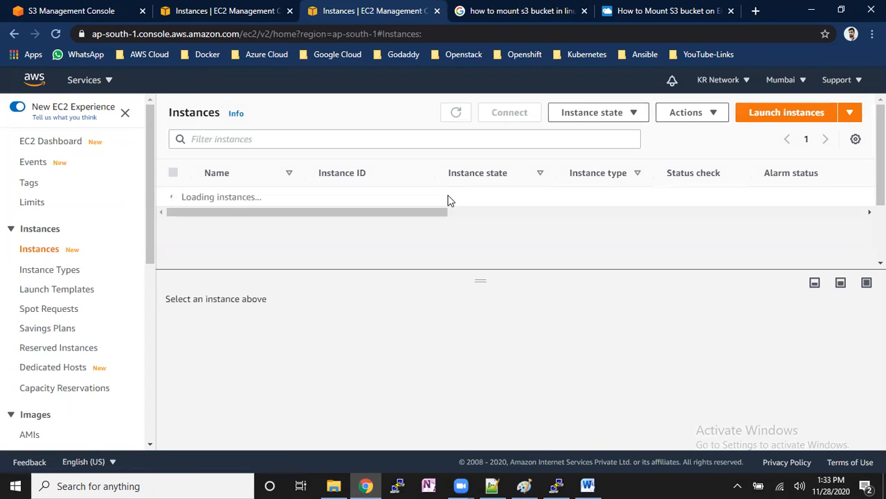
click(110, 87)
click(71, 277)
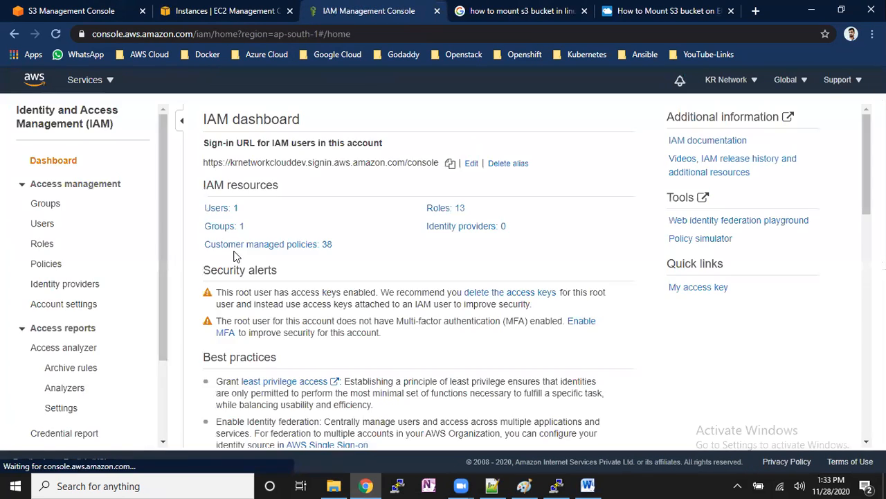
click(43, 244)
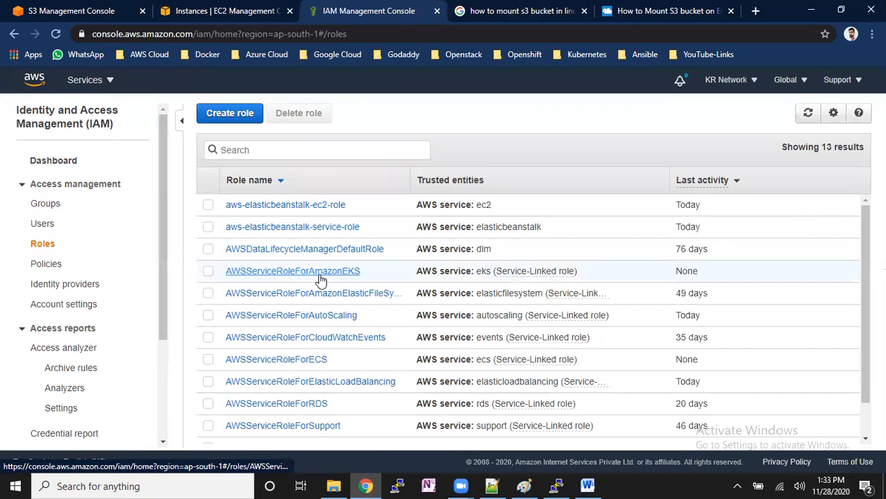
- Start a new IAM role for an AWS service with the EC2 use case and proceed to its permissions
click(249, 113)
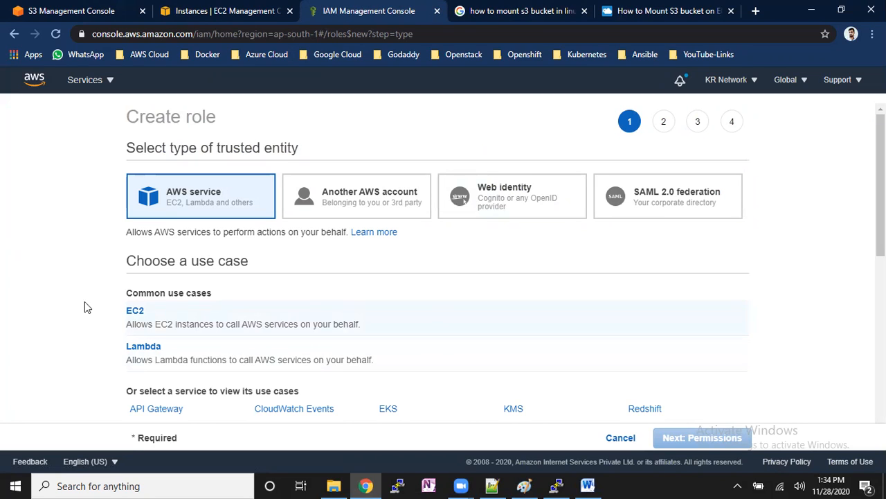
click(204, 330)
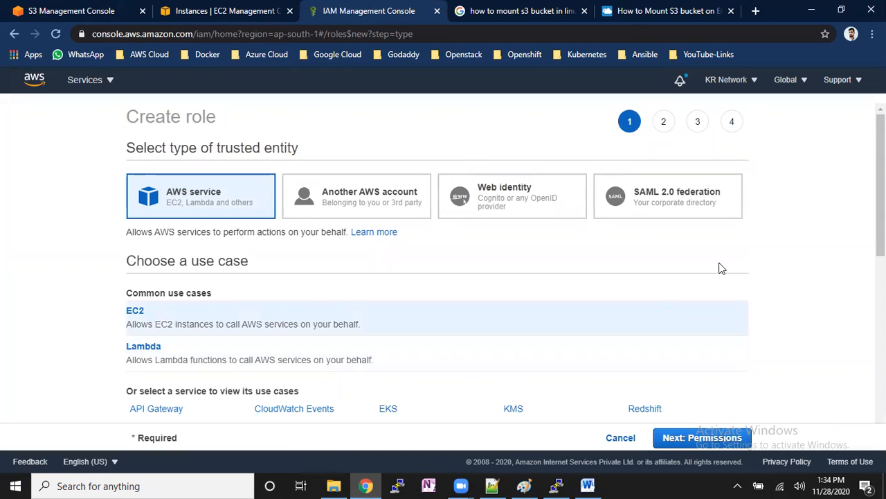
mouse_move(461, 485)
click(486, 388)
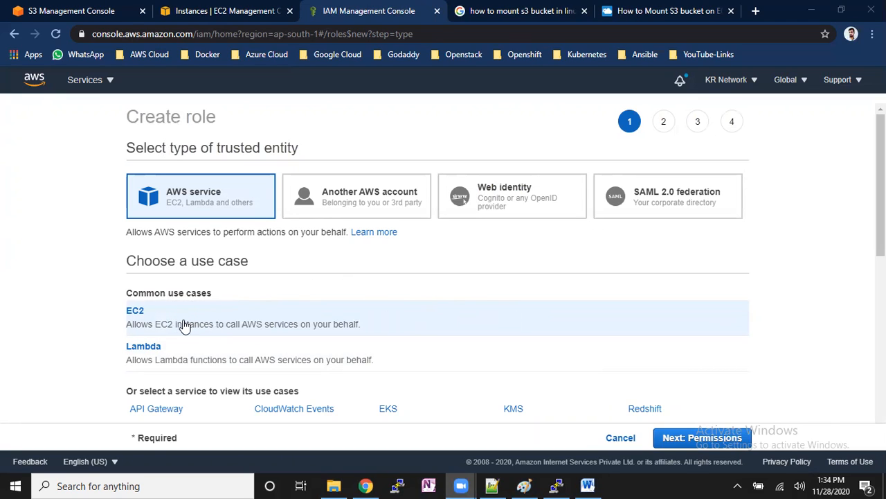
click(713, 438)
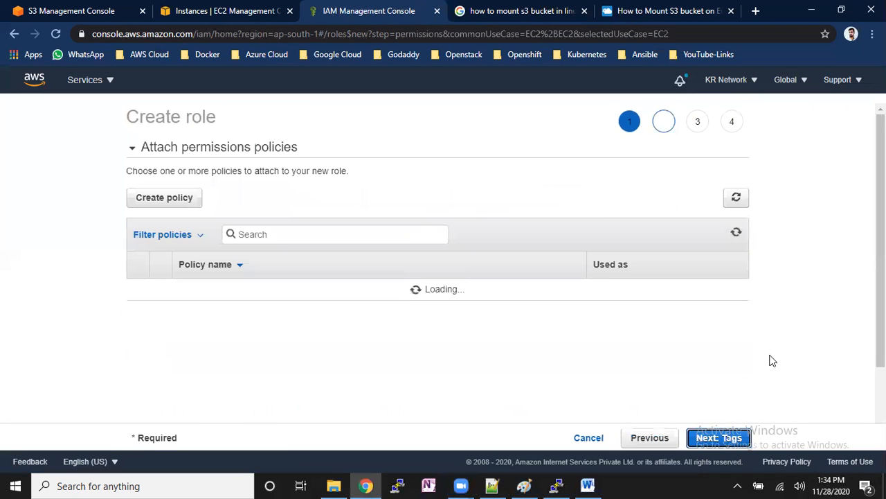
- Filter the policies by "s3full", attach AmazonS3FullAccess to the role and proceed to the review without adding tags
click(353, 235)
text(s3full)
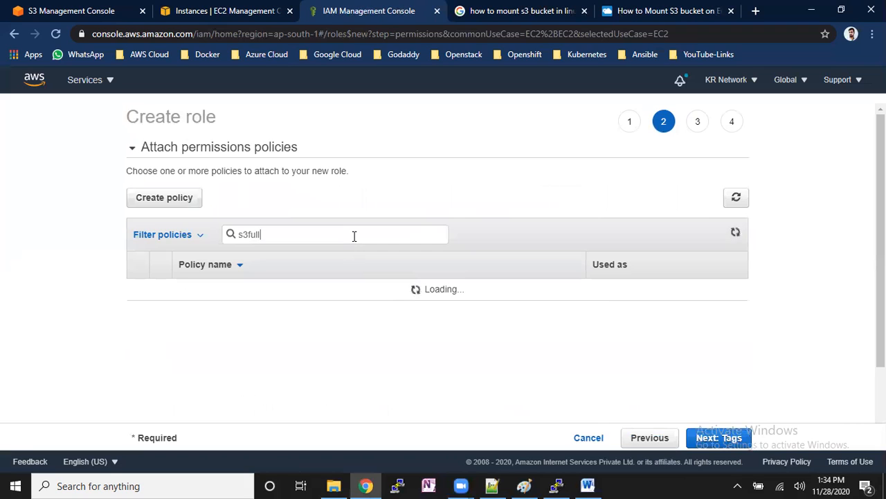
click(138, 289)
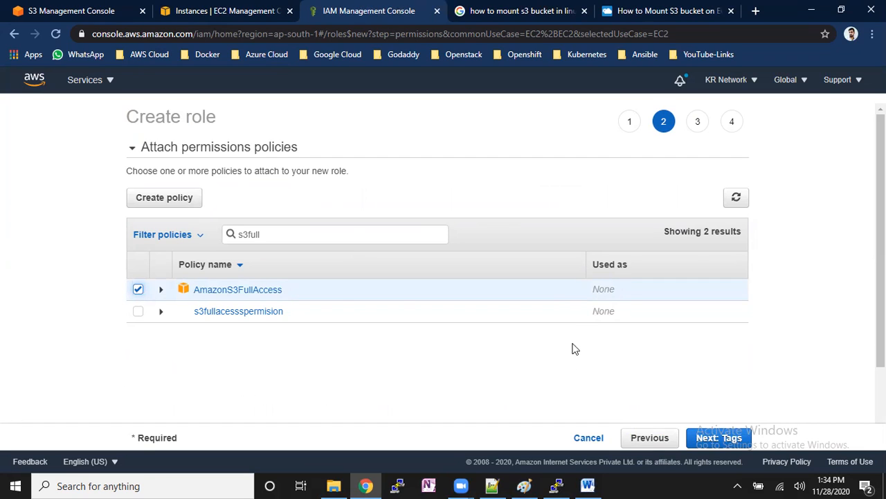
click(273, 291)
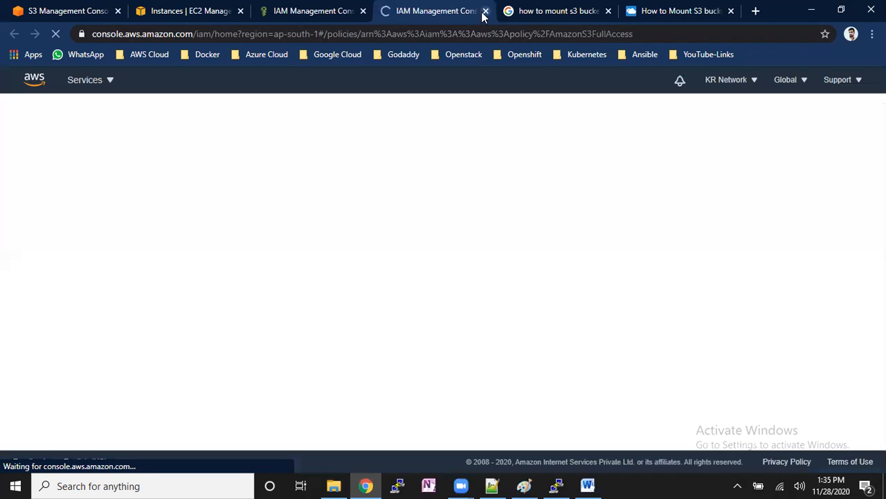
click(486, 11)
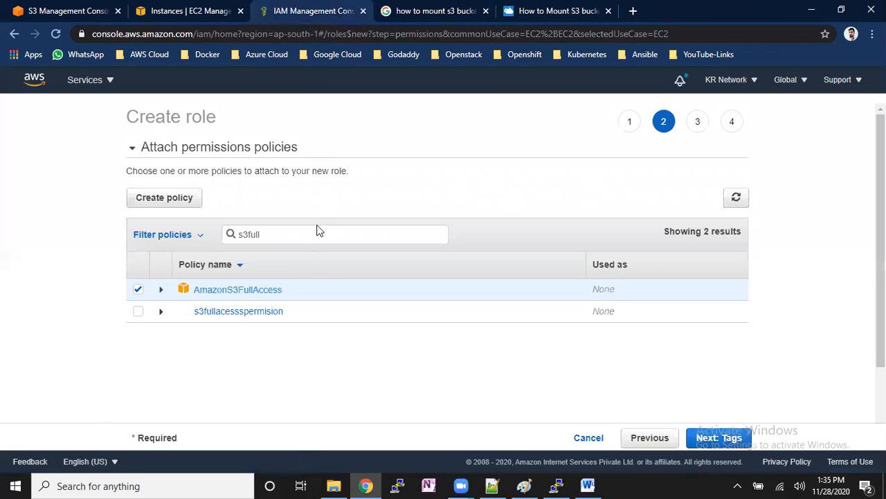
click(734, 443)
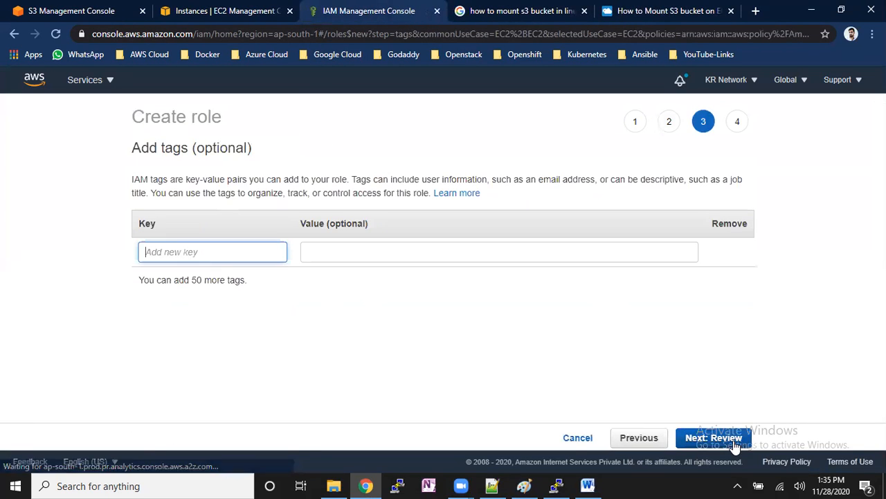
click(734, 440)
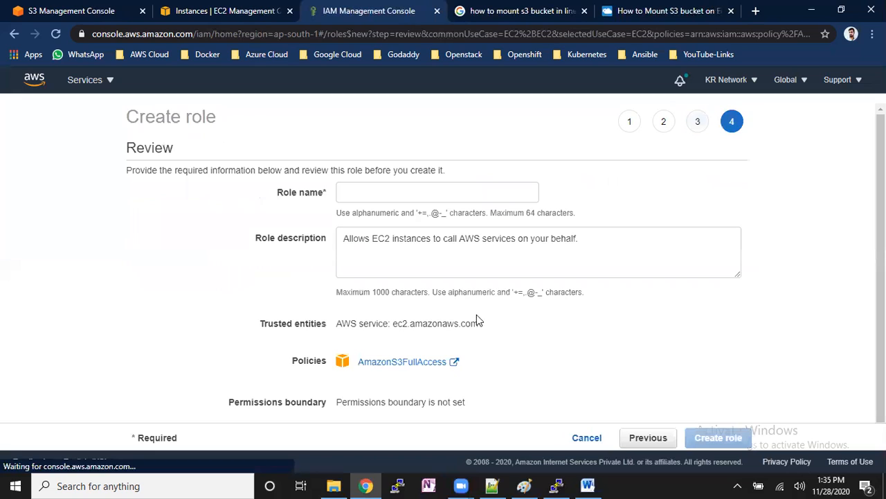
- Name the role "s3fullaccessrole" and create it
click(435, 196)
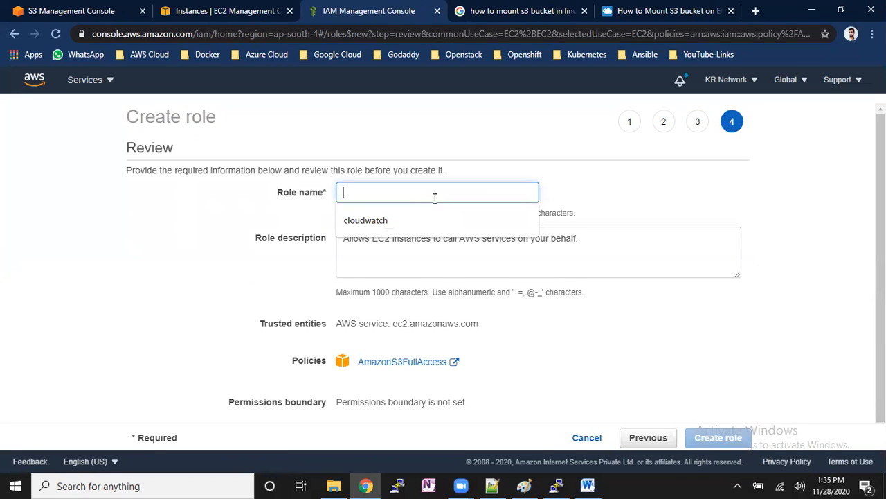
text(s3fullacces)
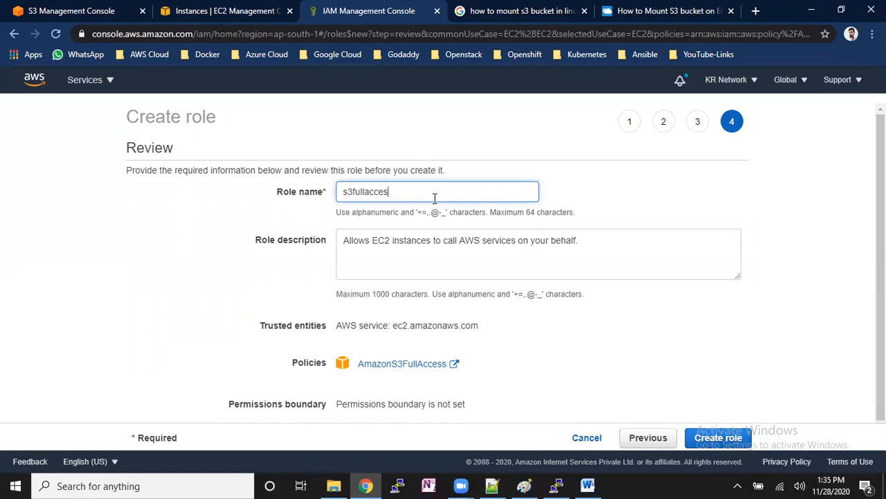
text(srole)
click(715, 437)
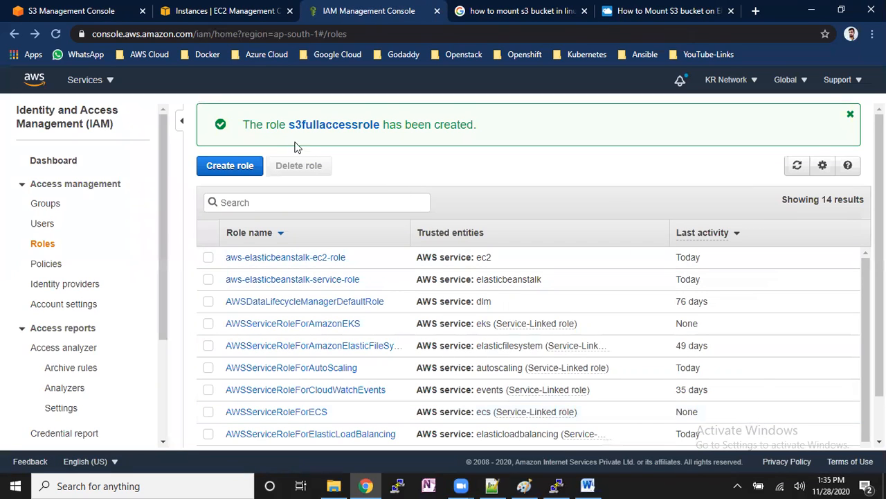
- Return to the EC2 instances, select only Server-1 and open its Modify IAM role page
click(229, 11)
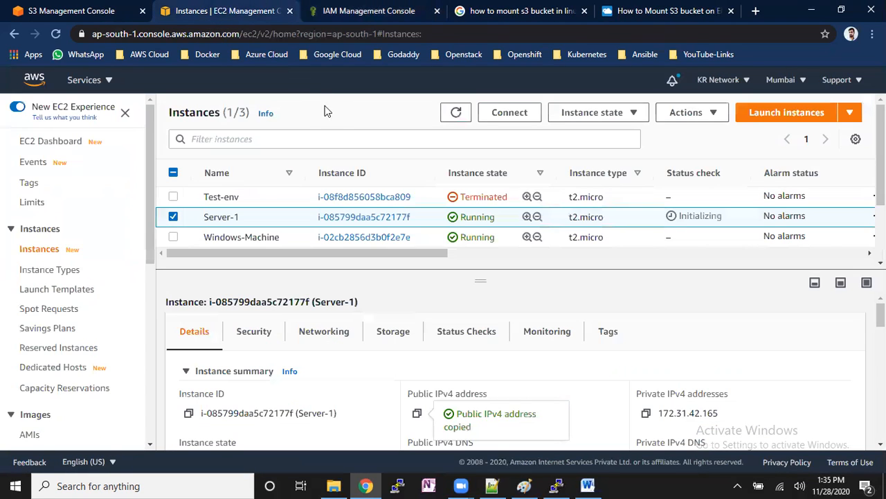
click(173, 173)
click(172, 173)
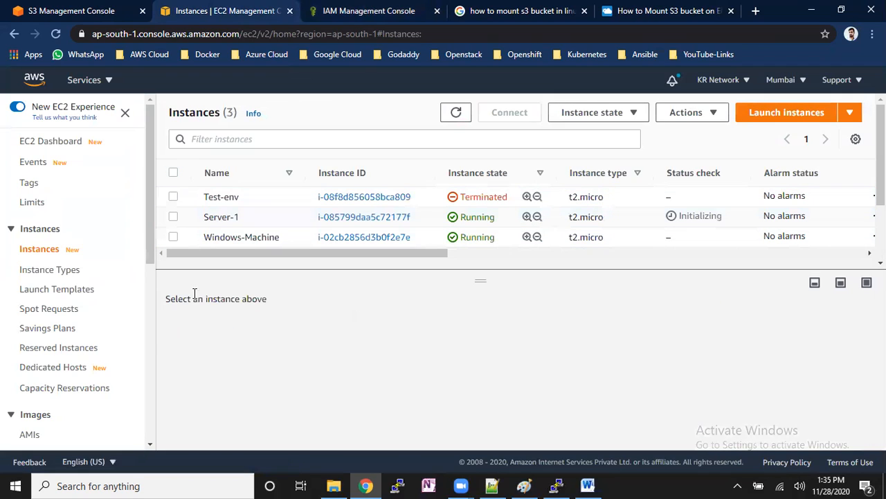
click(261, 219)
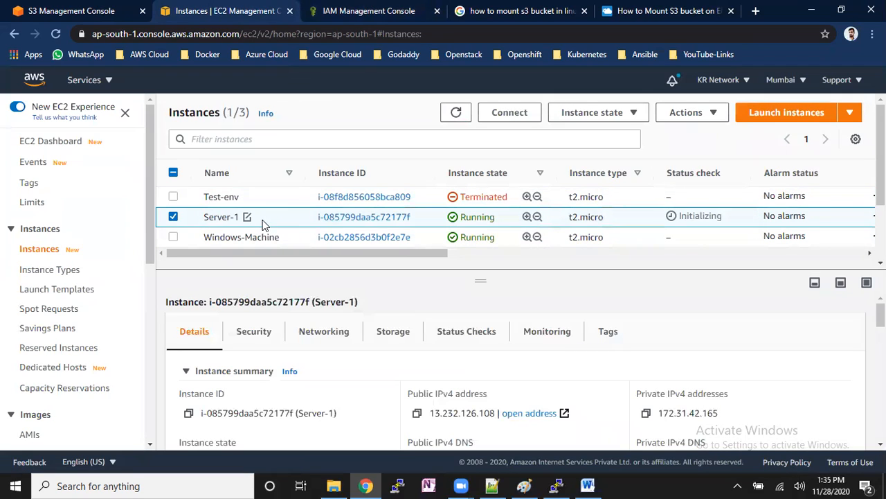
click(689, 113)
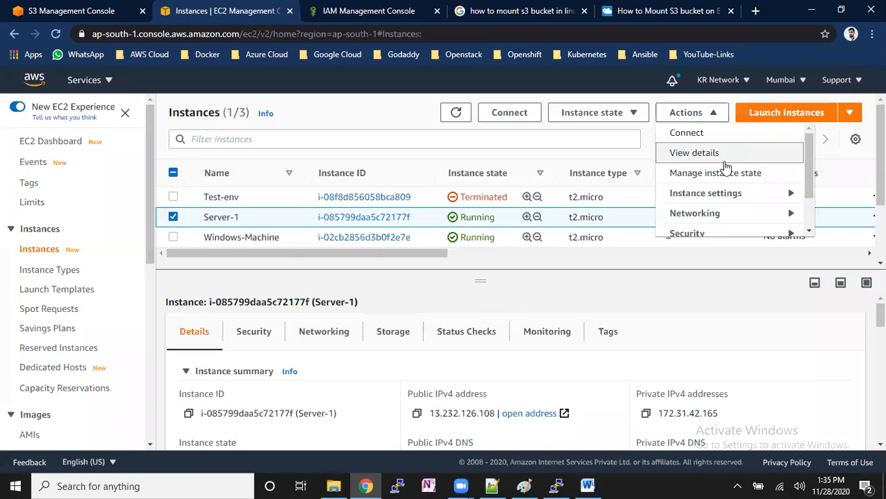
scroll(734, 180, down, 2)
mouse_move(771, 192)
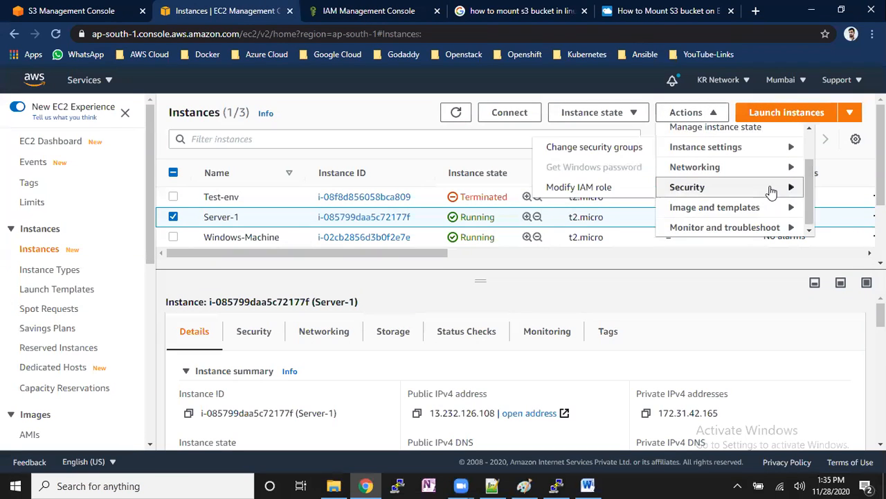
click(595, 187)
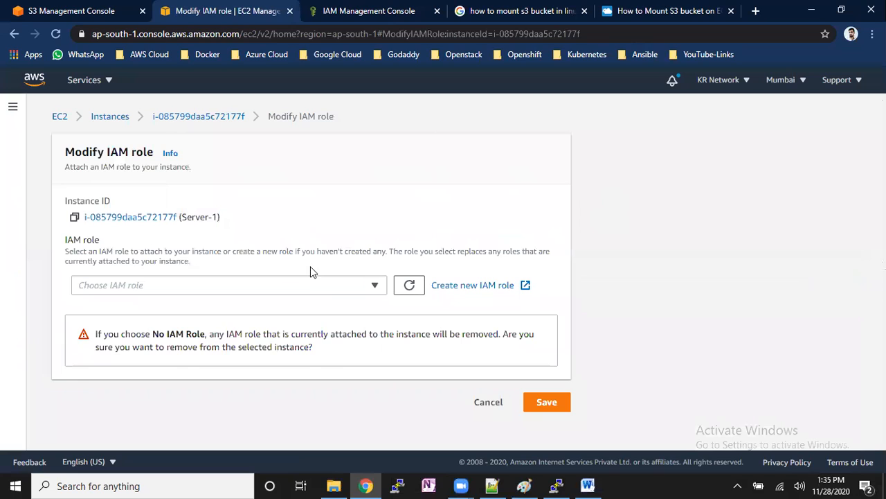
- Assign s3fullaccessrole to Server-1 and save the change
click(290, 282)
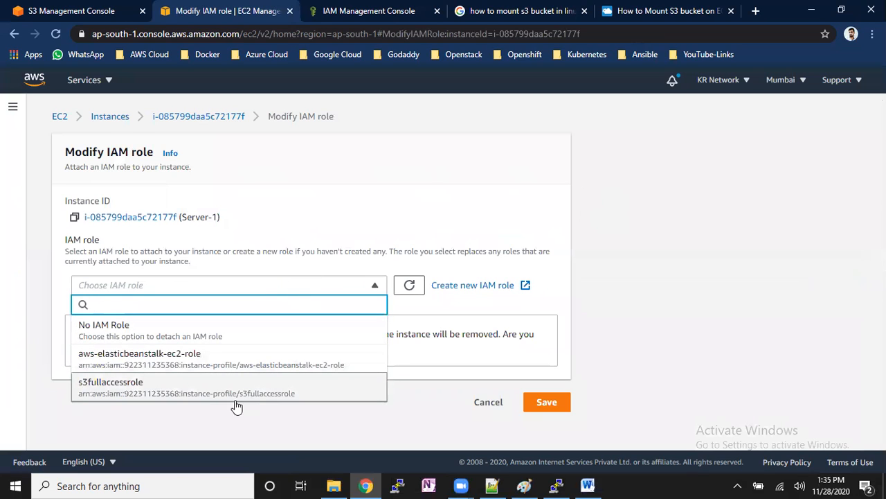
click(96, 393)
click(553, 340)
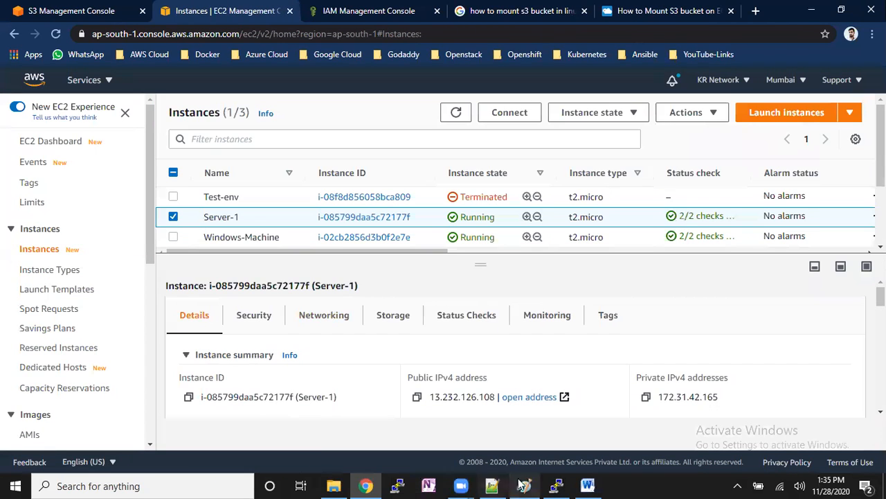
- Switch to PuTTY, duplicate the Server-1 terminal session and close the old one
click(556, 485)
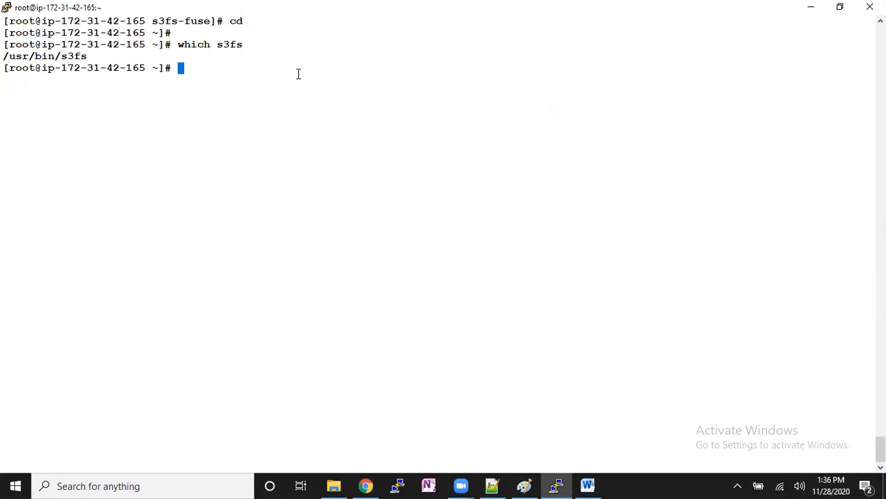
right_click(430, 4)
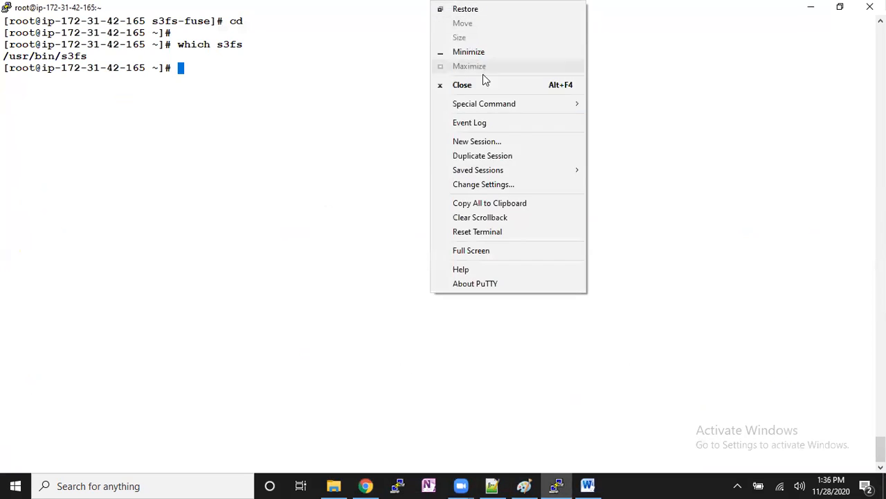
click(504, 155)
click(870, 6)
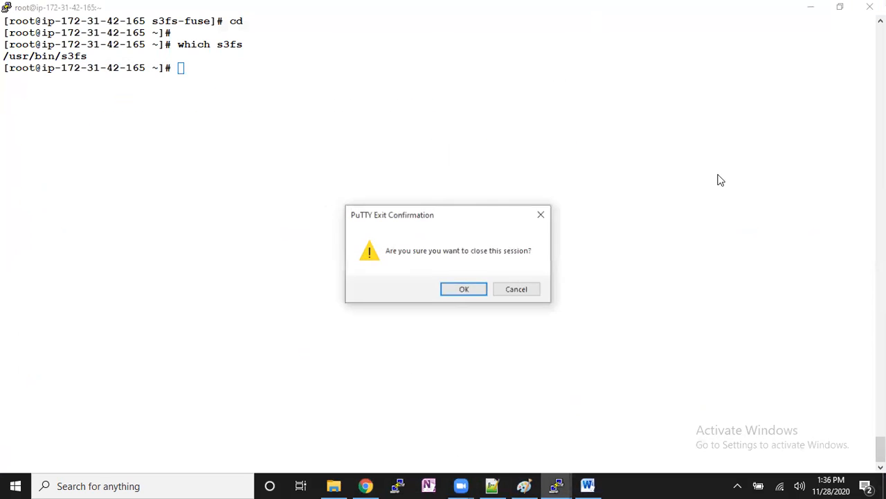
click(470, 294)
- Become root in the new terminal session with "sudo su -"
click(559, 77)
text(sudo su -)
key(Return)
key(Return)
key(Return)
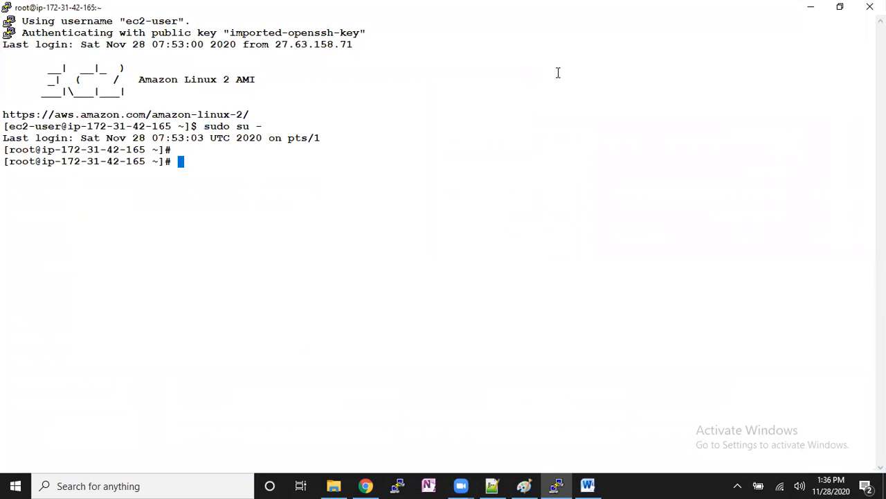
- Create the mount-point directory /krnetwork-prod-bucket1 with mkdir
text(mkdir   /)
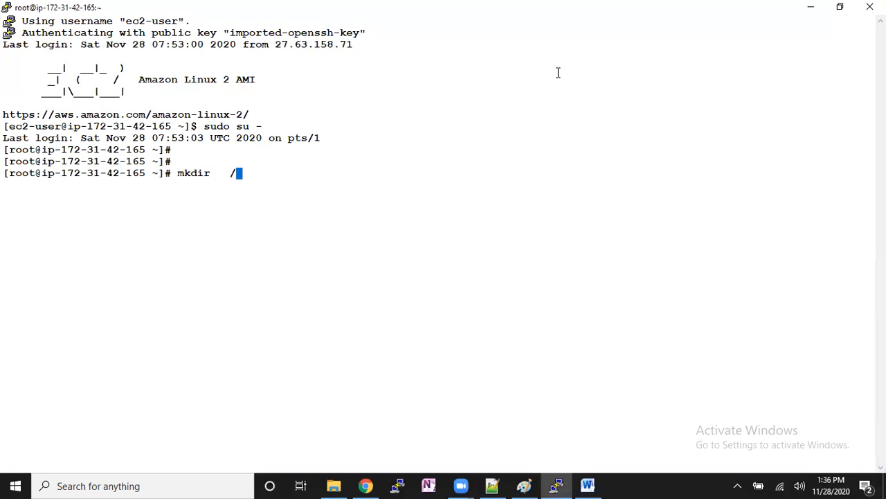
text(p)
key(BackSpace)
text(krnetwork-)
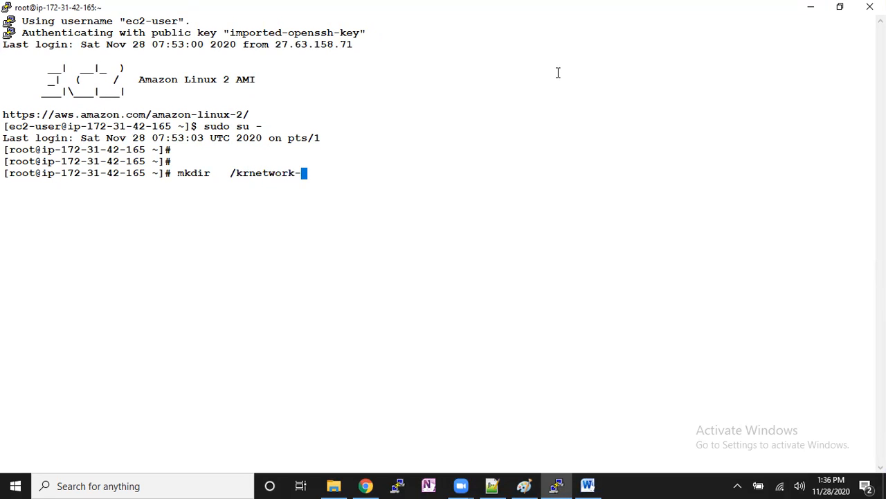
text(prod-bucket1)
key(Return)
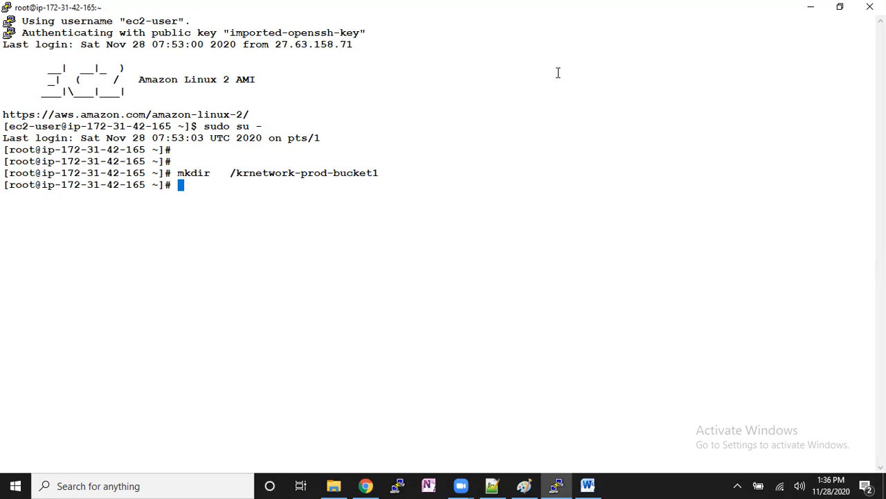
key(Return)
key(Return)
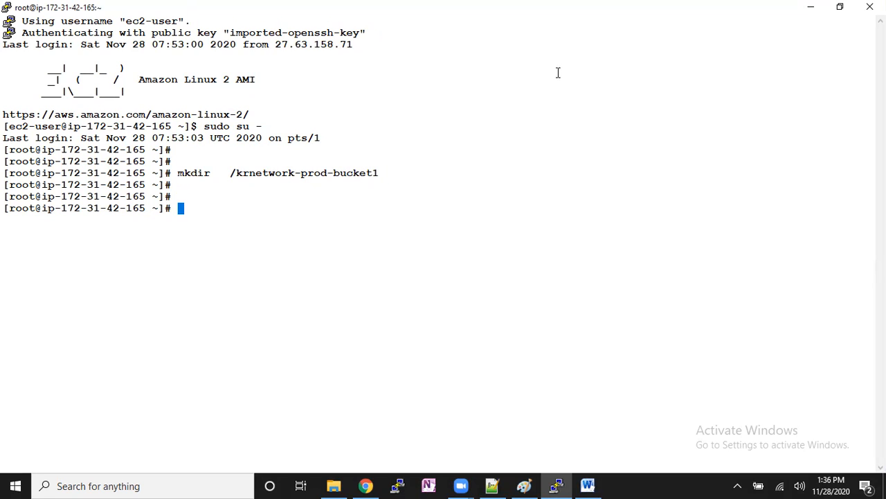
- Write out the mount command's syntax at the prompt as "s3fs <bucketname> <mount-point> <option>"
text(s3fs   <>)
key(Left)
text(bucketname)
key(Right)
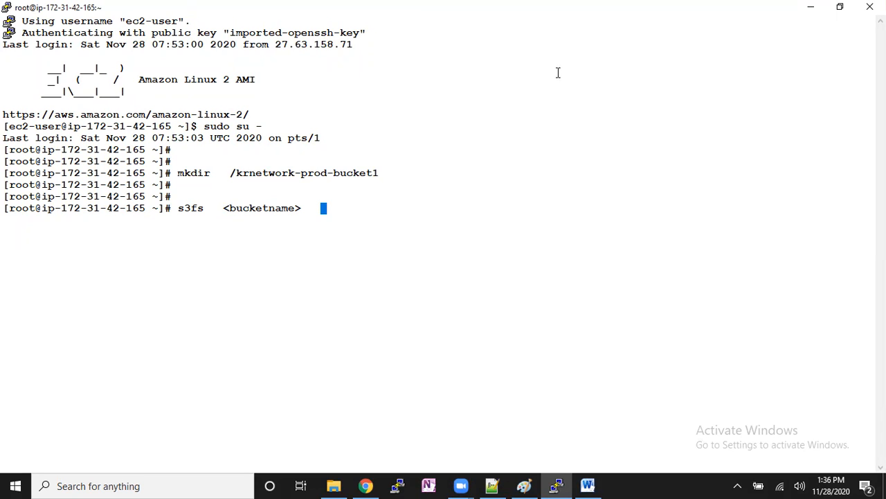
text(<>)
key(Left)
text(mount-point)
key(Right)
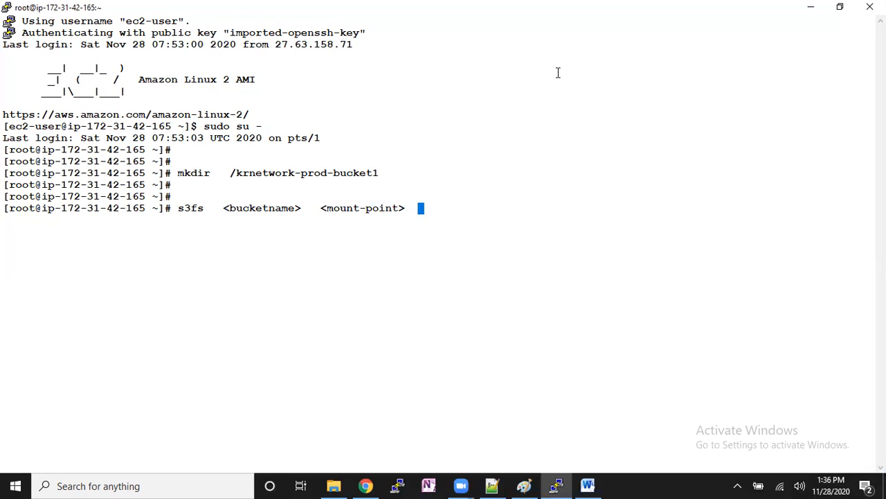
text(<>)
key(Left)
text(option)
key(Return)
key(Return)
key(Return)
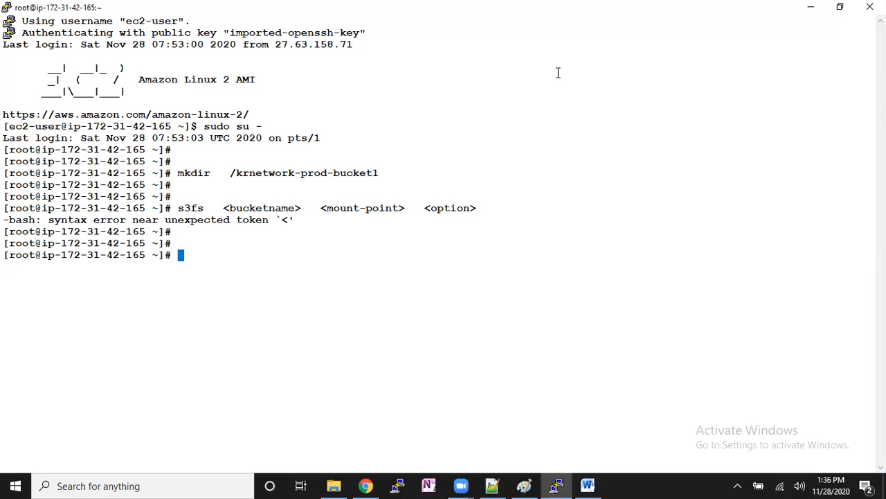
text(mount)
key(ctrl+c)
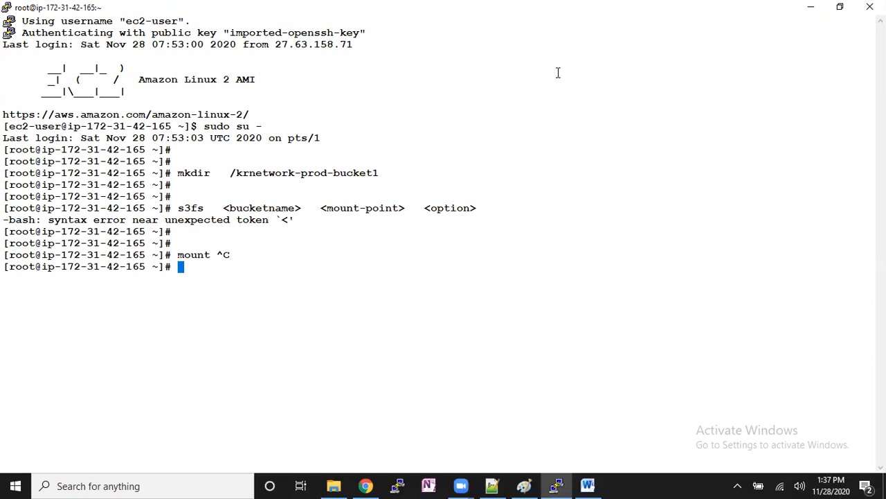
- Begin an s3fs command and enter krmigration-bucket as the bucket, looking up its name in the S3 console
text(s3fs)
click(365, 486)
click(63, 9)
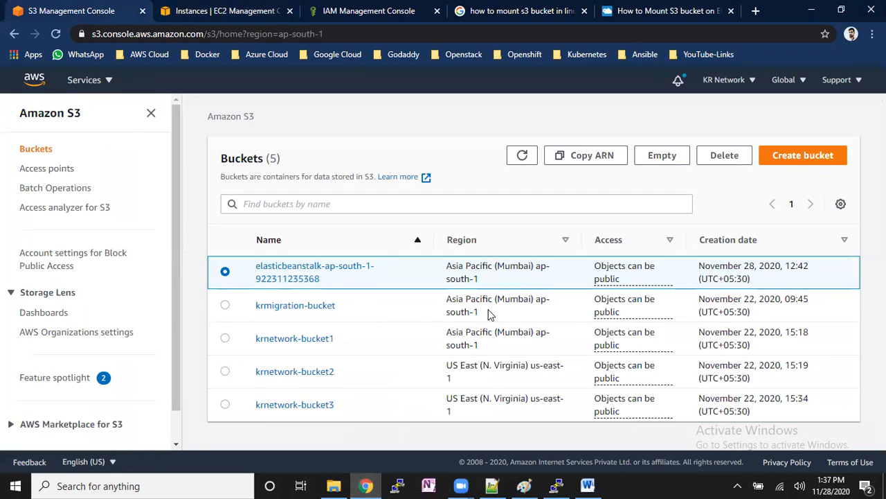
drag(340, 311, 253, 313)
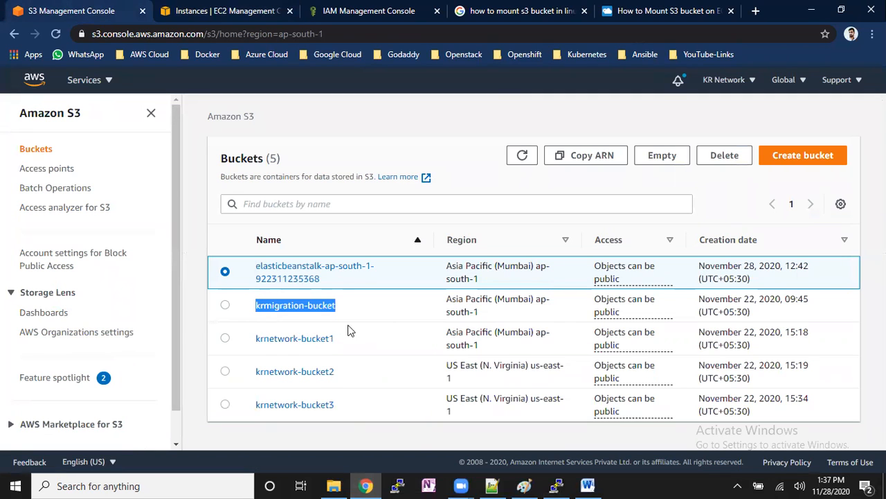
click(554, 485)
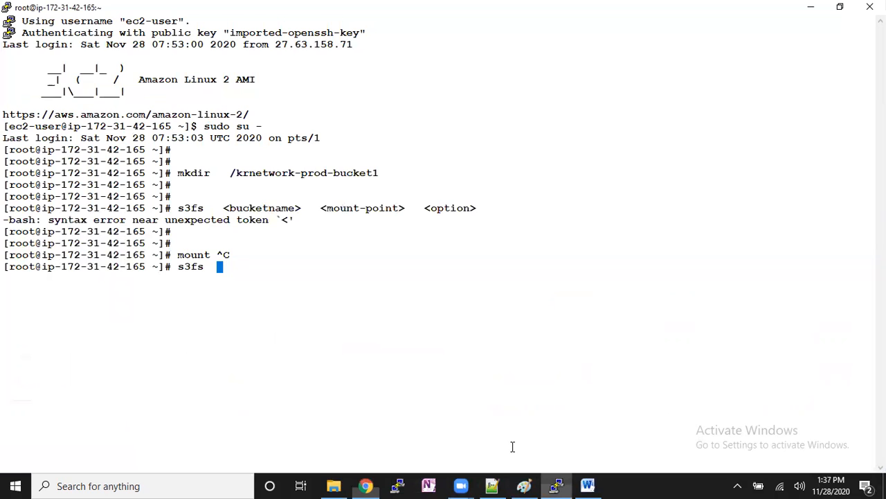
text(krm)
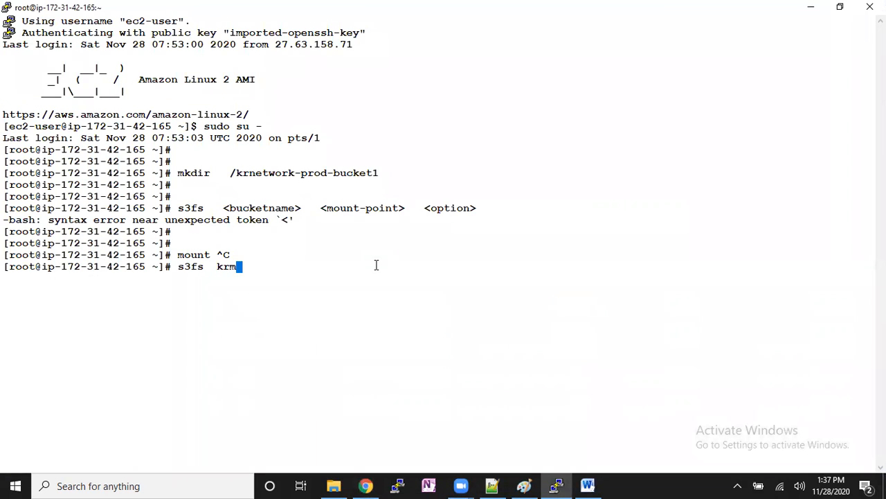
text(igration-bucket)
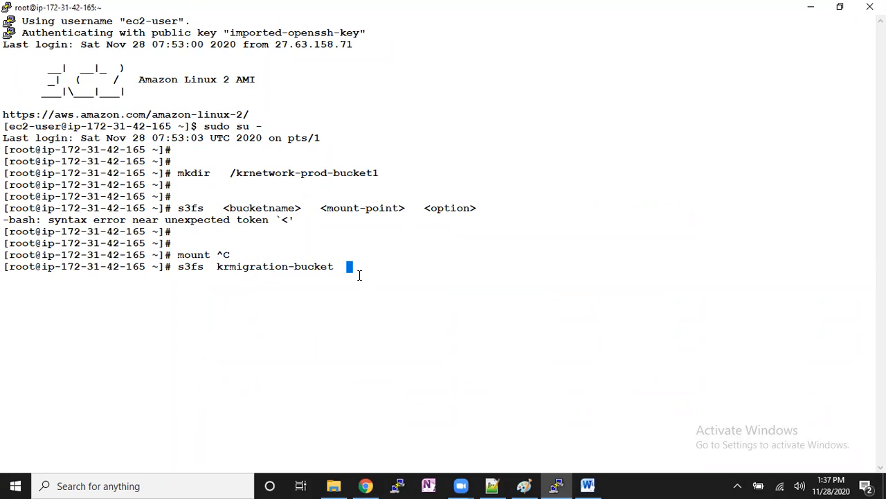
- Add the mount point /krnetwork-prod-bucket1 and the option "-o iam_role=" to the s3fs command
double_click(265, 173)
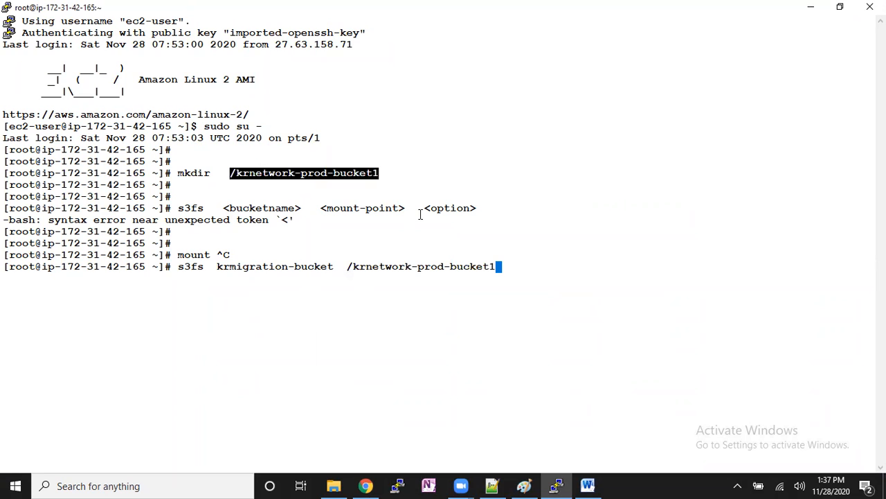
text(-o iam_role=)
- Copy the role name s3fullaccessrole from the IAM console, append it after iam_role= and run the s3fs mount command
click(365, 486)
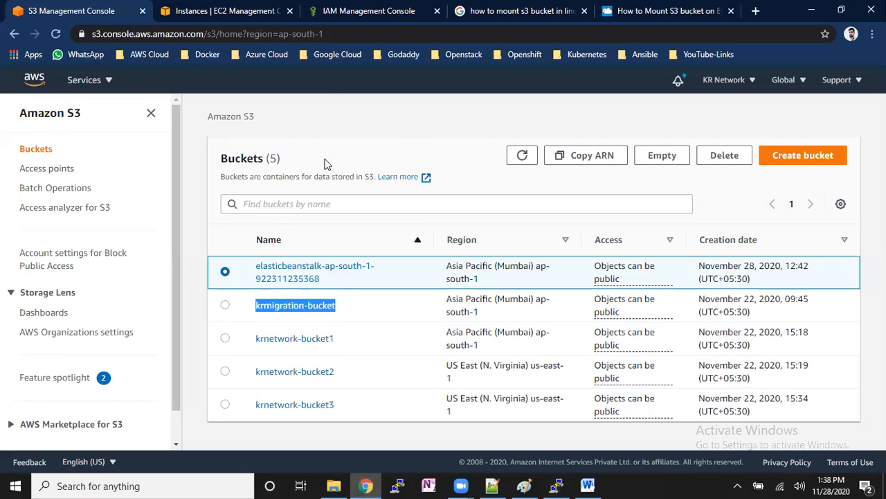
click(353, 11)
drag(383, 126, 287, 131)
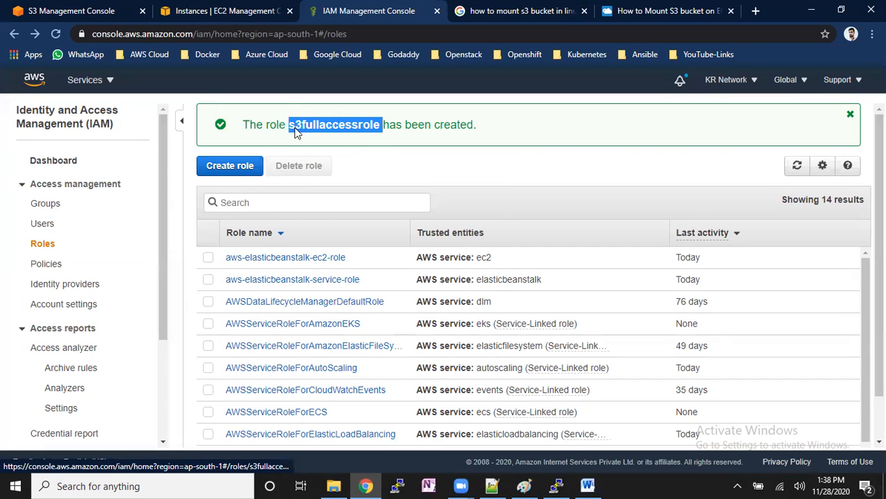
right_click(294, 128)
click(322, 230)
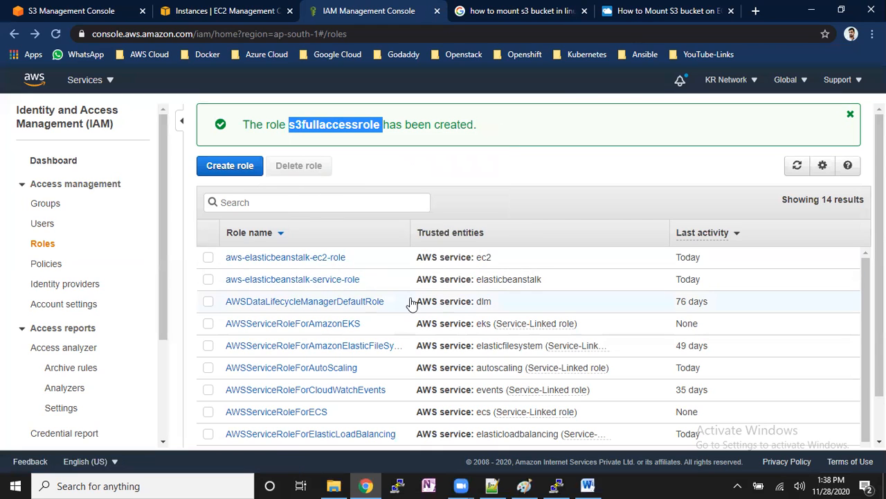
key(alt+Tab)
right_click(473, 282)
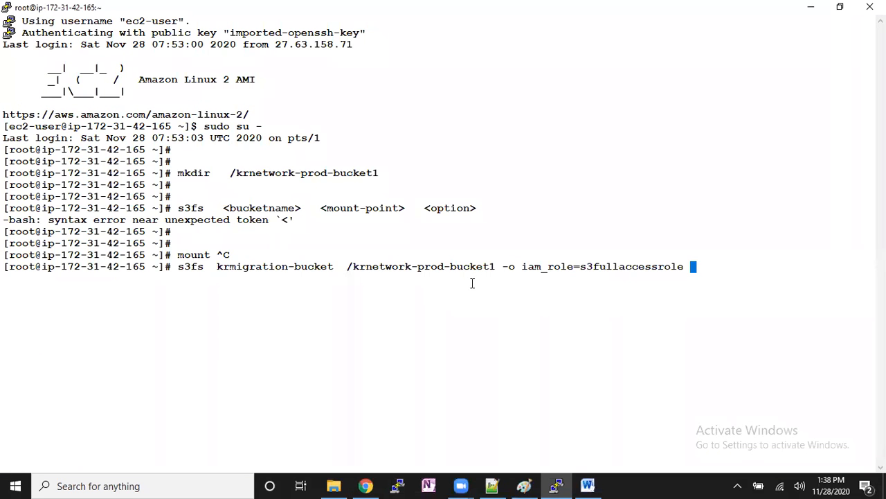
key(BackSpace)
key(Return)
- Check the mounted file systems with "df -kh" and inspect the s3fs entry
text(df -kh)
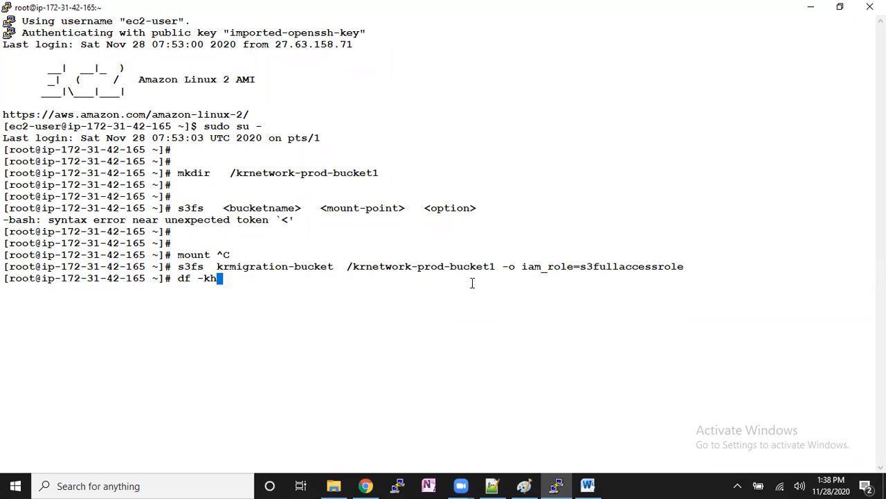
key(Return)
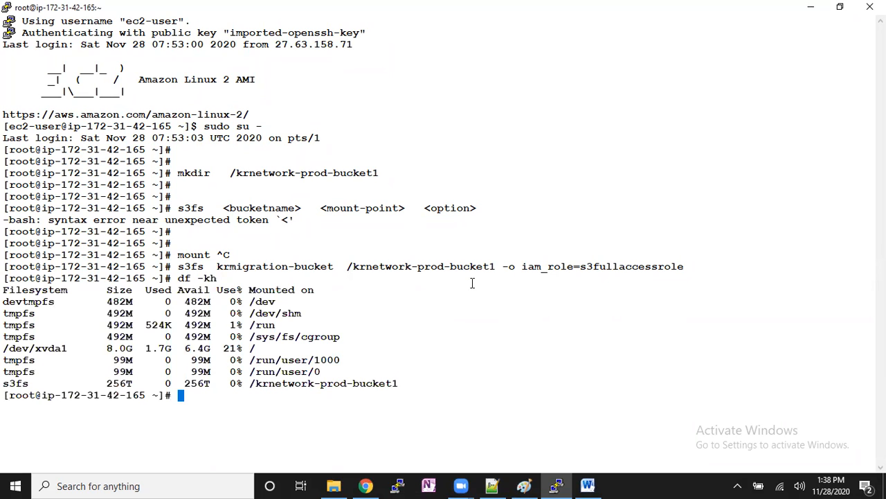
drag(3, 385, 392, 414)
click(388, 409)
- Clear the terminal and run "df -Th" to examine the file system type and mount point of the s3fs entry
key(ctrl+l)
text(df -)
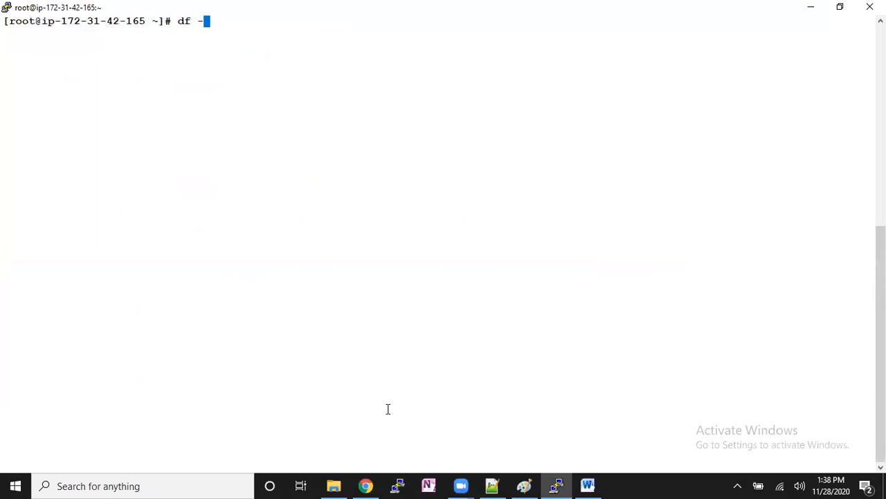
text(Th)
key(Return)
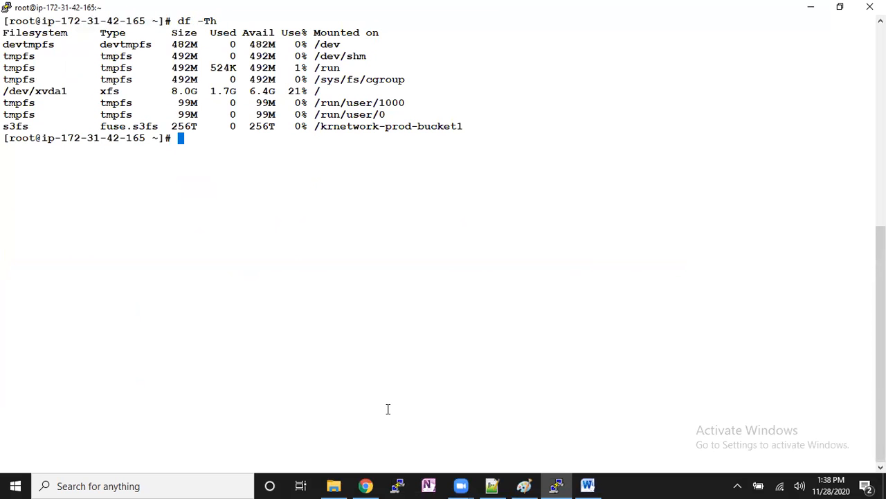
drag(102, 127, 159, 126)
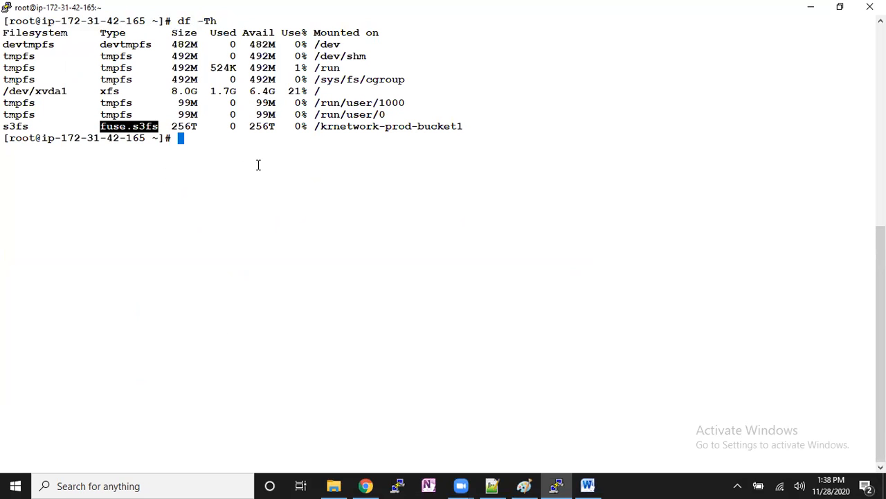
drag(320, 127, 463, 126)
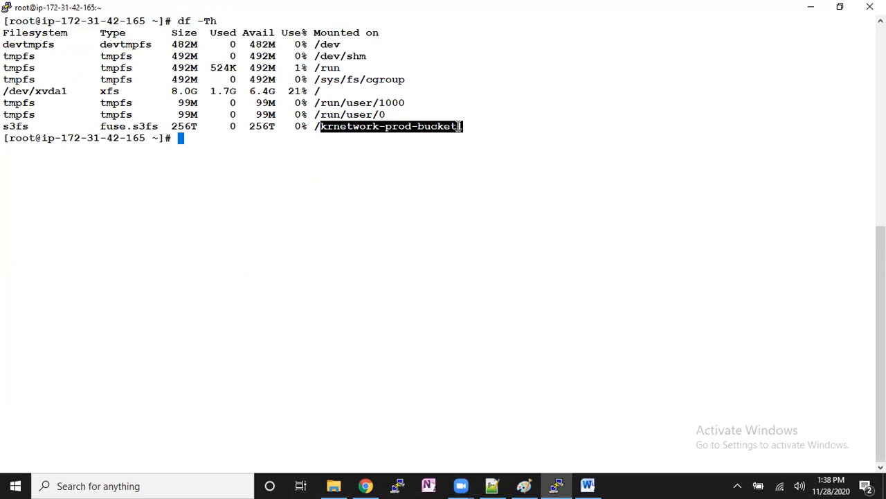
click(427, 164)
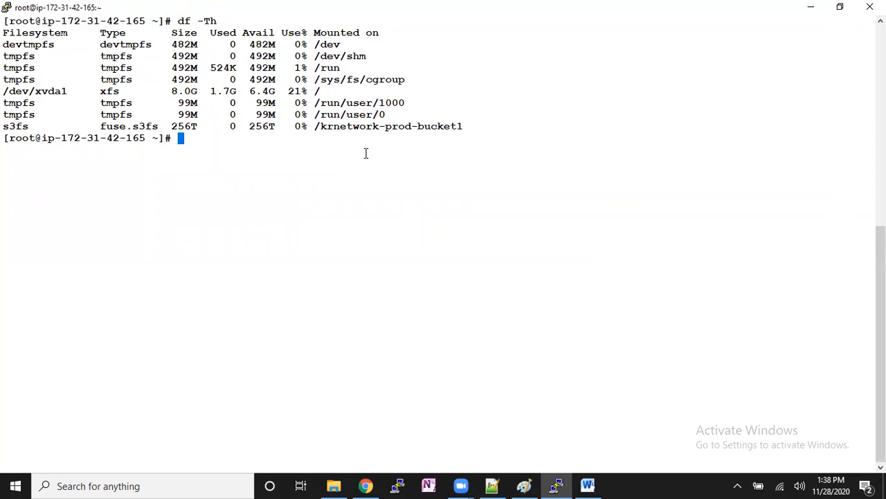
- Create ten text files with "touch abc{1..10}.txt" and list the directory
text(touch abc{})
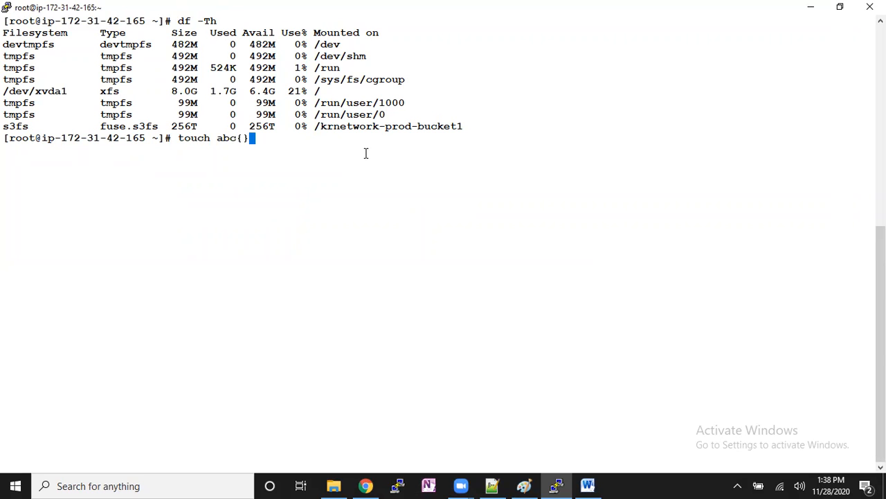
key(Left)
text(1..10)
key(Right)
text(.txt)
key(Return)
text(ls)
key(Return)
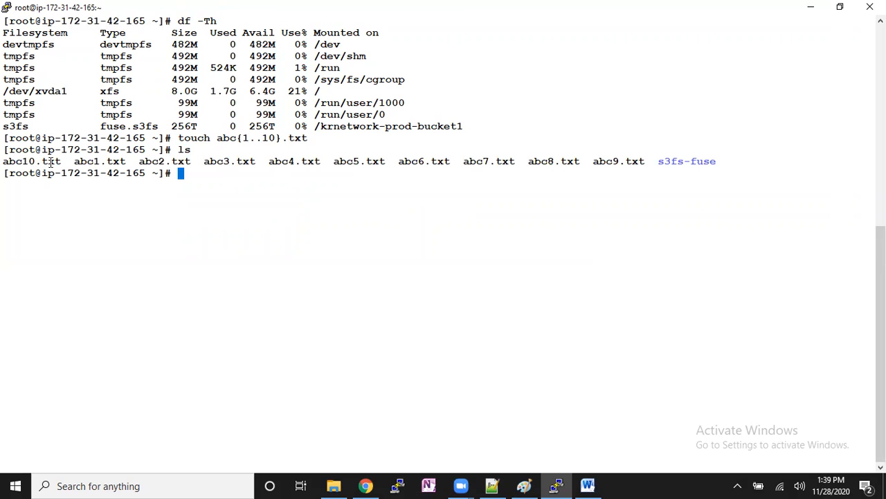
- Go through the abc text file names in the directory listing
double_click(112, 162)
double_click(167, 161)
double_click(215, 163)
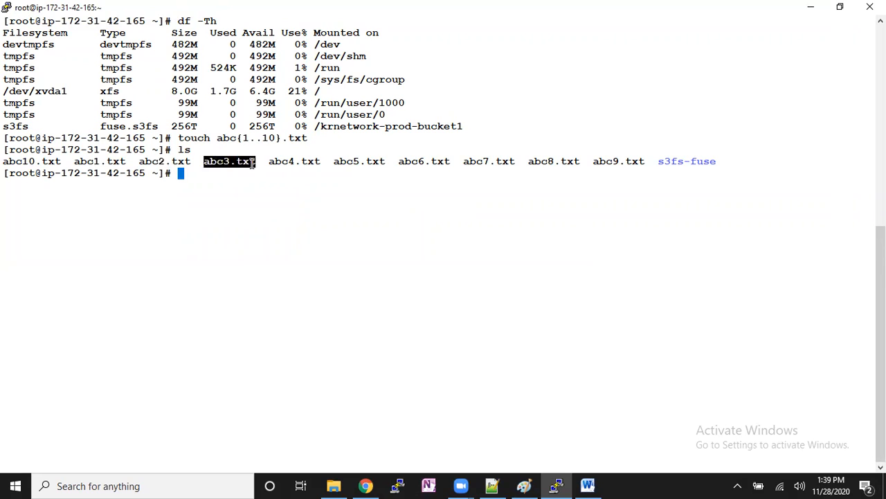
double_click(292, 160)
double_click(357, 161)
double_click(413, 161)
double_click(498, 161)
triple_click(531, 161)
click(593, 160)
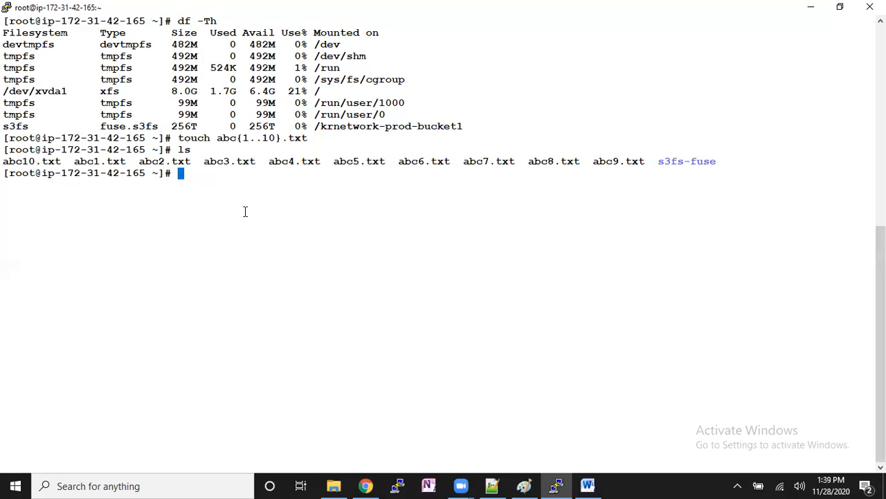
drag(5, 166, 127, 166)
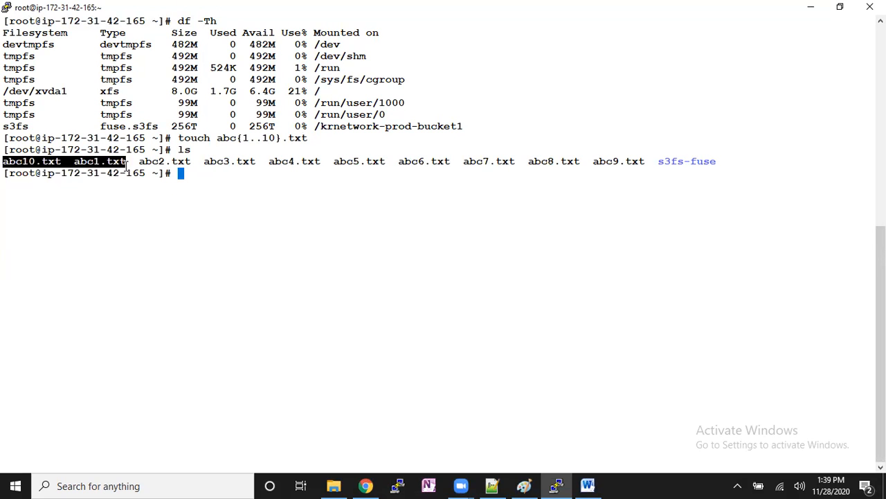
- Look at krmigration-bucket in the S3 console's bucket list and return to the terminal
click(364, 485)
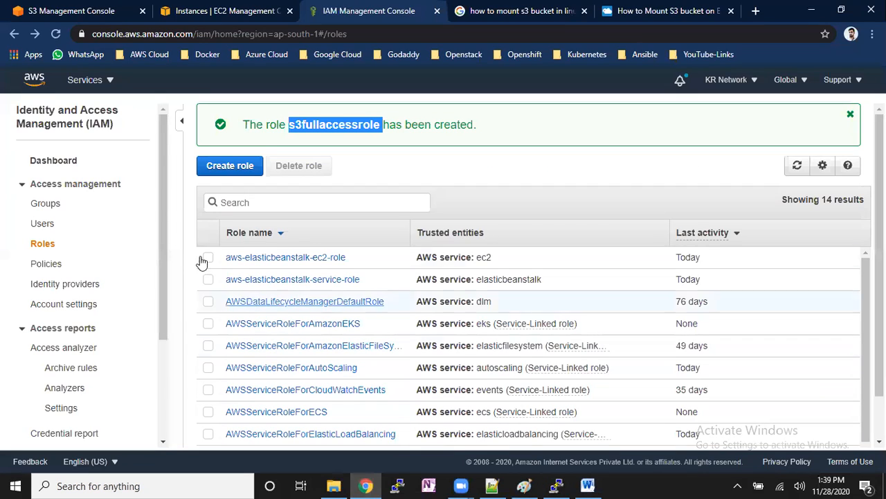
click(90, 10)
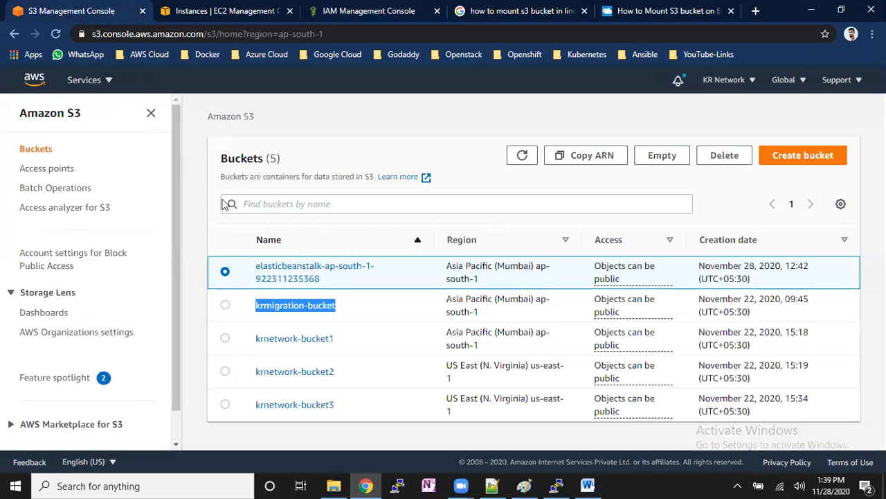
click(352, 314)
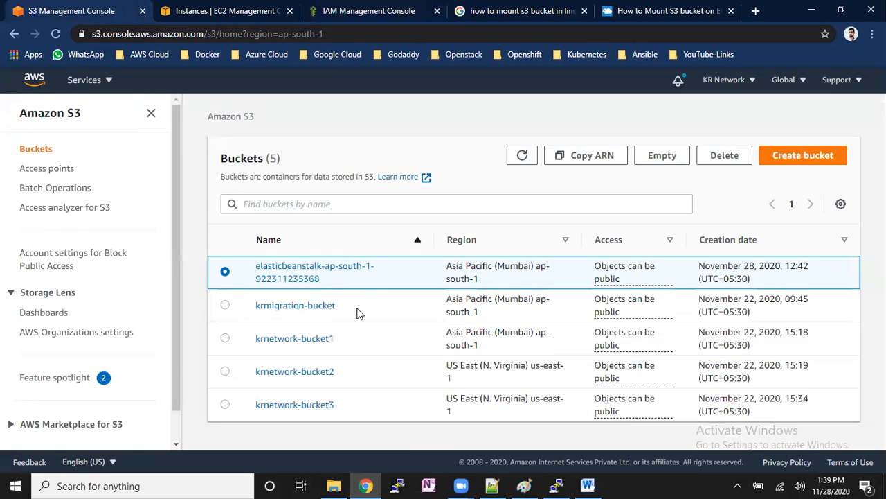
click(557, 485)
click(328, 224)
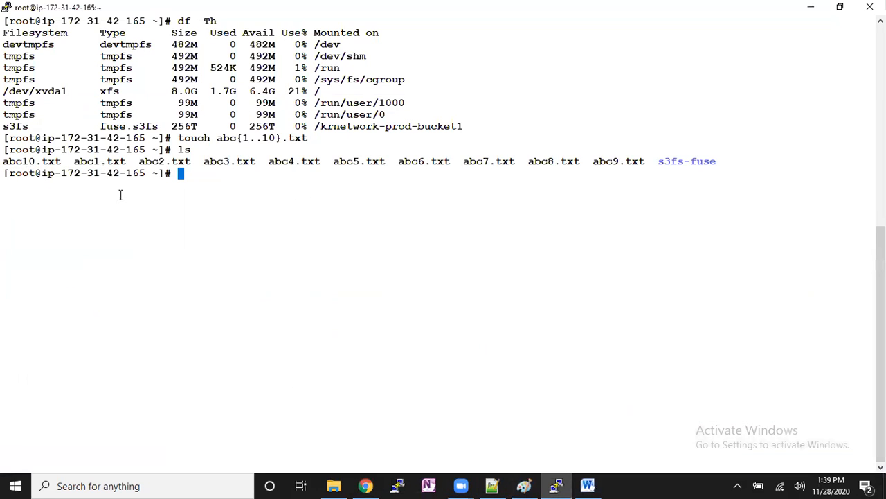
drag(6, 164, 645, 164)
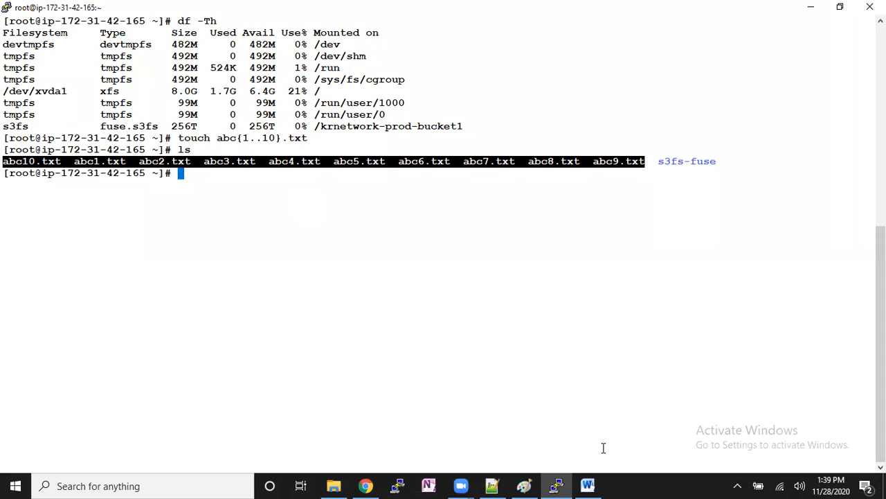
click(382, 192)
text(aws)
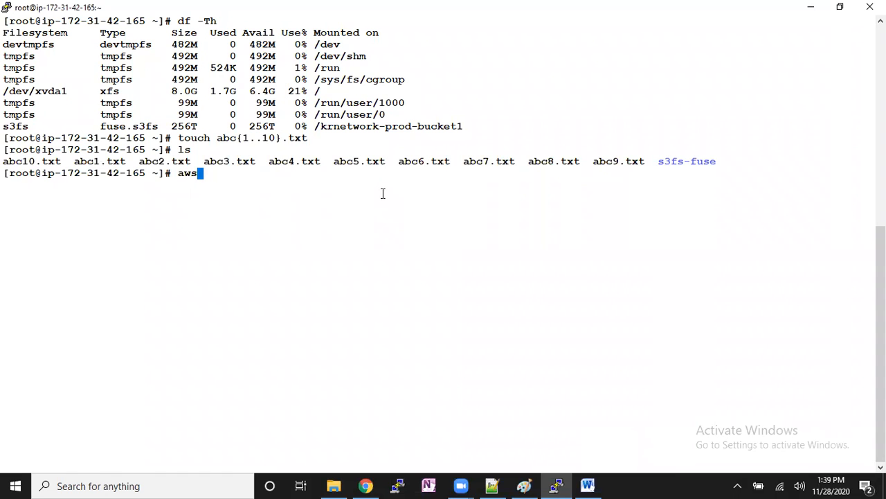
text( s3 cp)
key(ctrl+c)
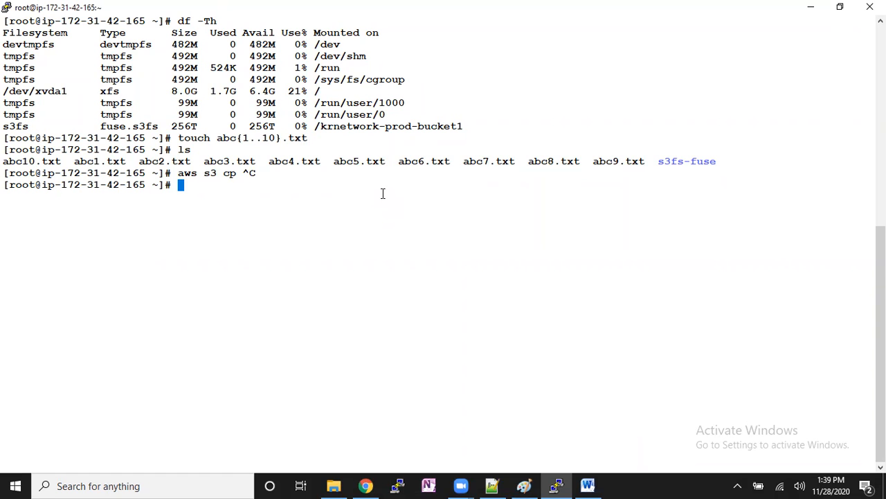
click(135, 485)
text(fi)
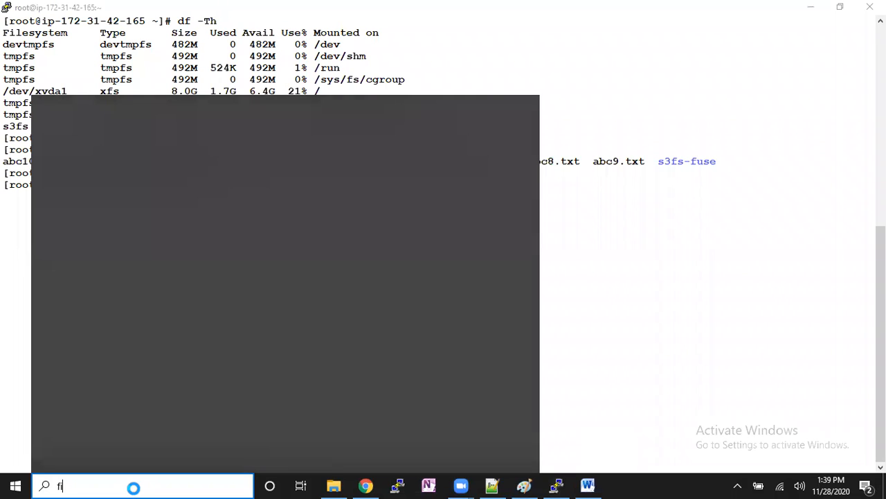
text(le)
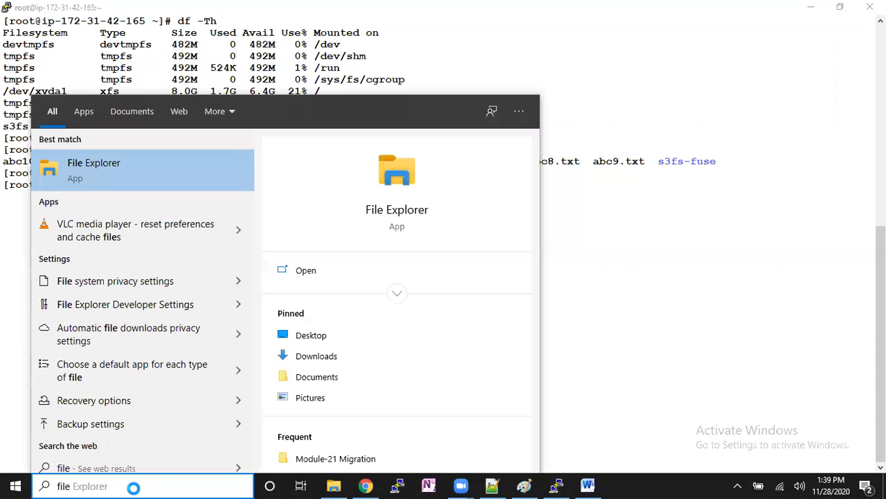
text( z)
key(BackSpace)
key(BackSpace)
key(BackSpace)
key(BackSpace)
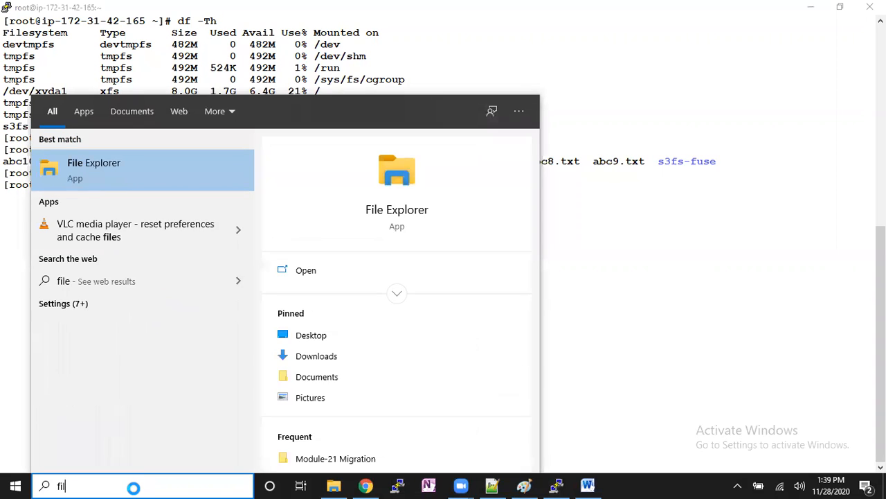
key(BackSpace)
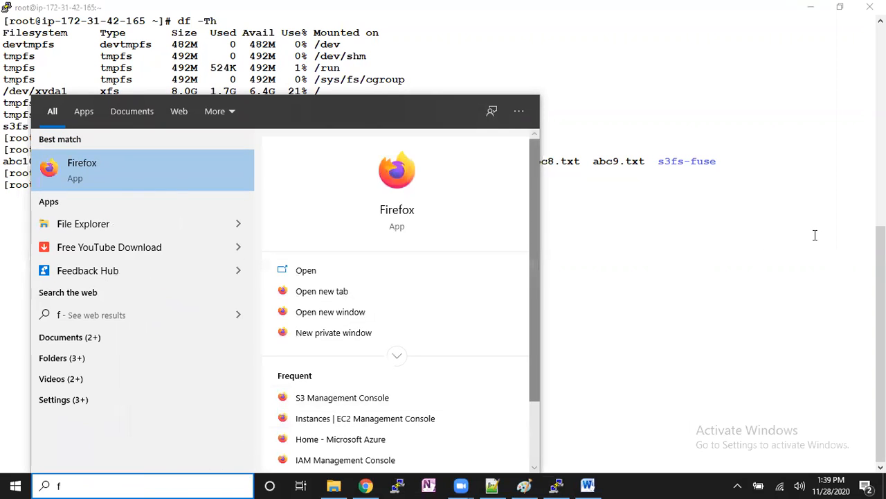
click(815, 235)
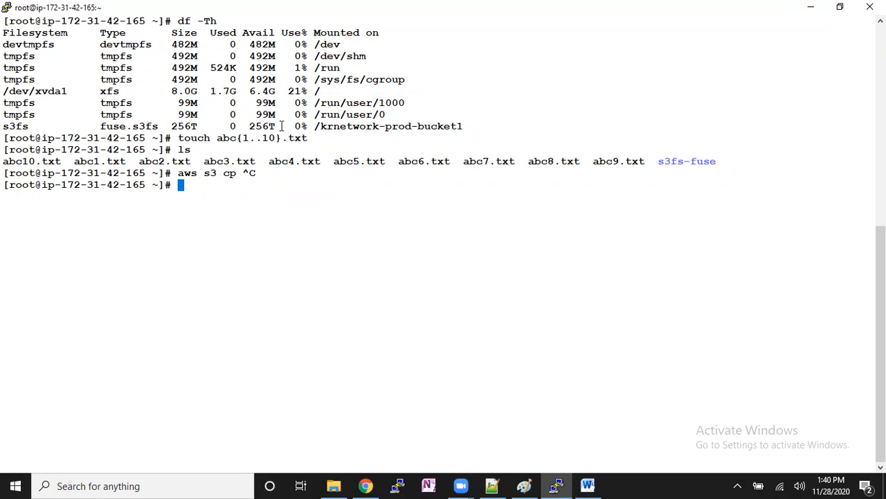
- Copy all files matching abc* into the mounted /krnetwork-prod-bucket1 directory in the terminal
drag(9, 161, 388, 161)
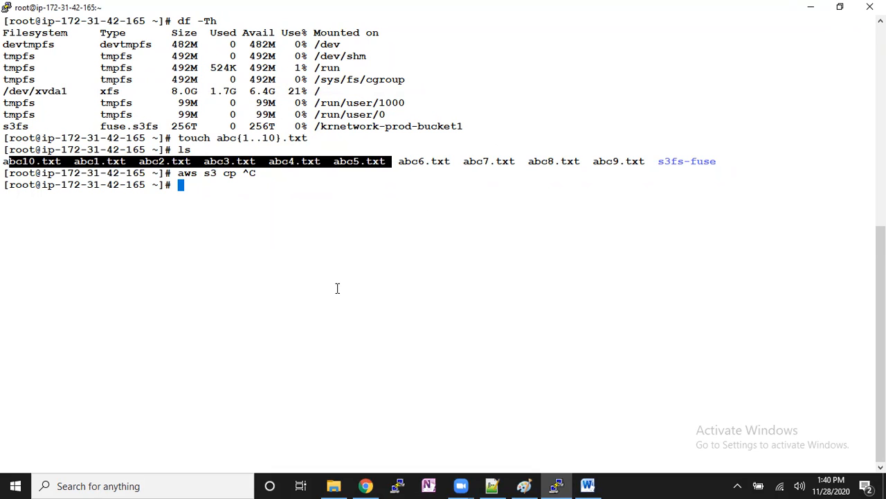
click(343, 209)
text(cp )
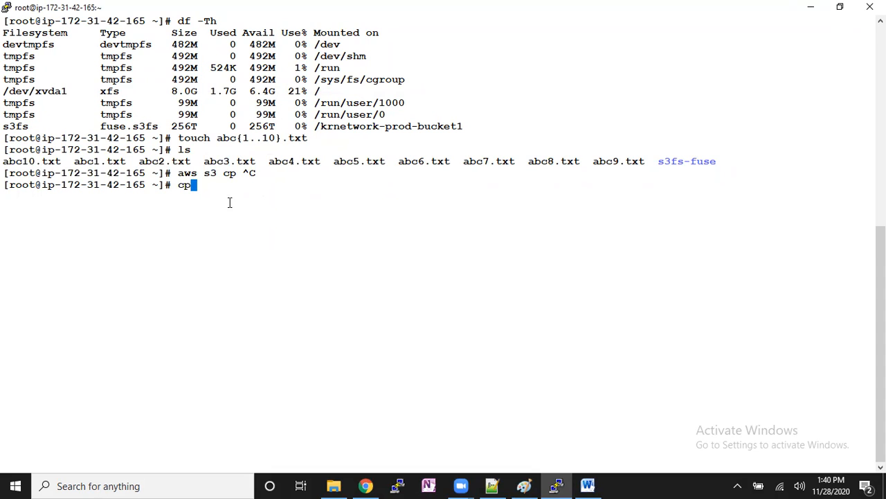
text(abc*)
double_click(435, 127)
right_click(447, 220)
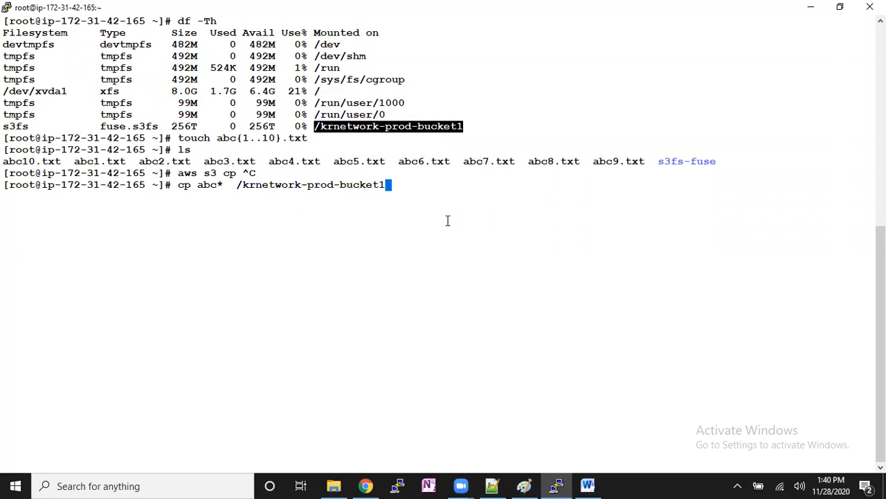
key(Return)
- Change to the /krnetwork-prod-bucket1 directory, list its contents and examine the file names there
drag(173, 184, 223, 184)
double_click(265, 184)
text(cd)
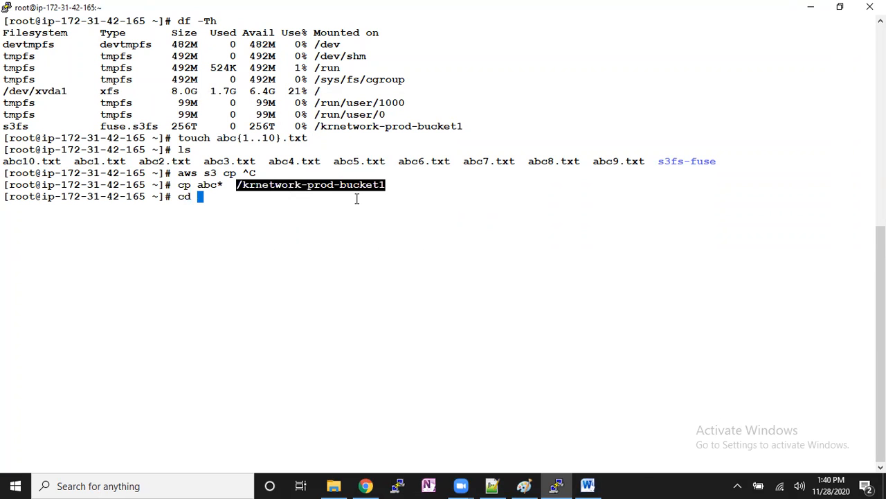
right_click(357, 199)
key(Return)
key(Return)
text(ls)
key(Return)
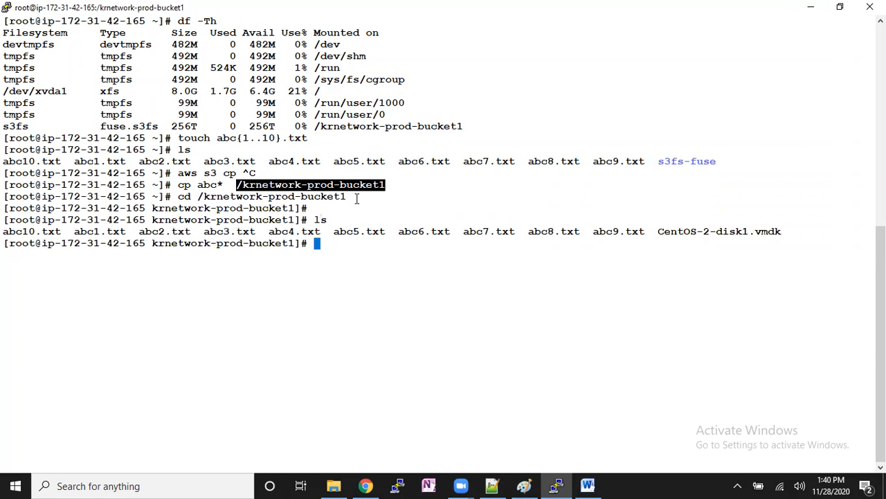
drag(11, 234, 669, 231)
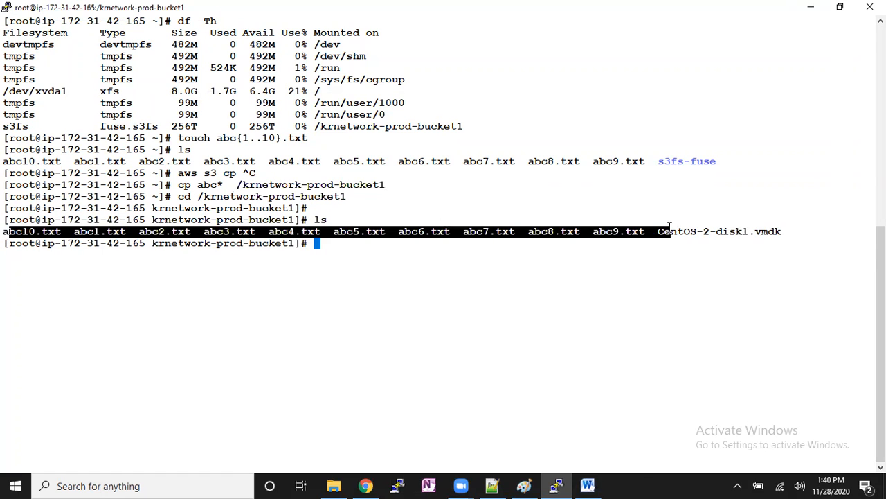
double_click(677, 231)
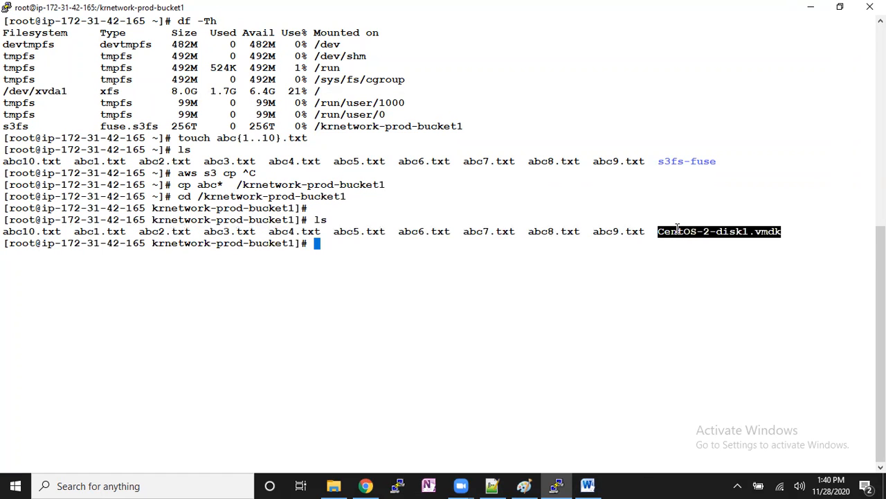
click(627, 247)
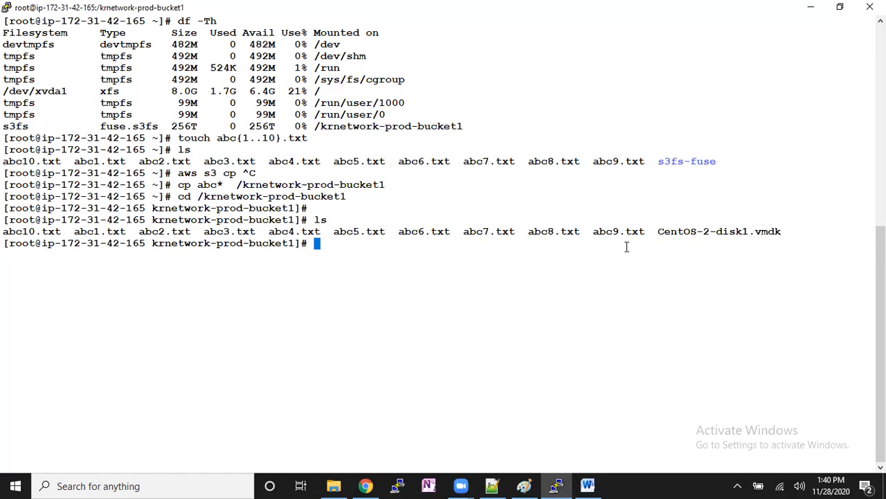
drag(366, 232, 517, 269)
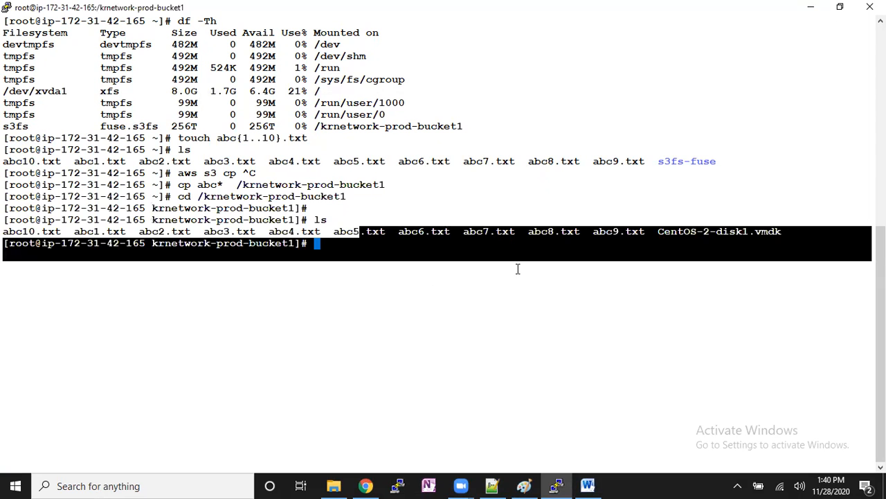
- Switch to the S3 console, open krmigration-bucket and look through its objects for the copied abc files
click(365, 486)
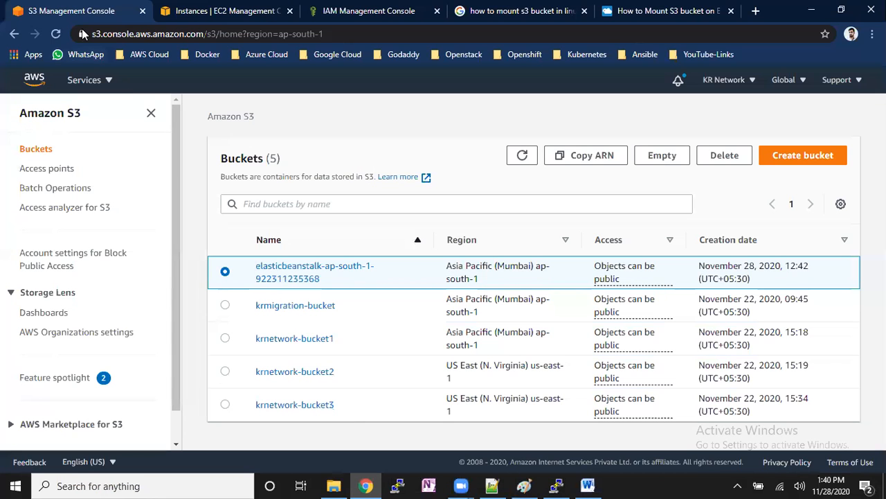
click(298, 306)
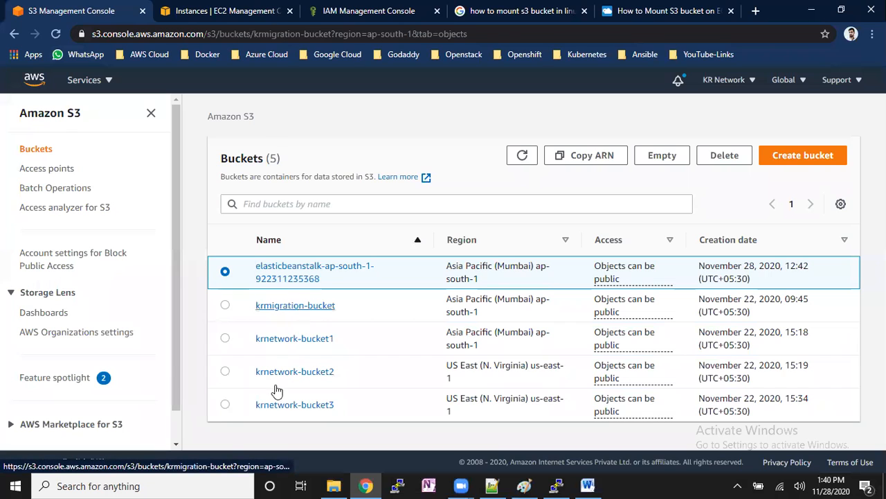
scroll(485, 360, down, 6)
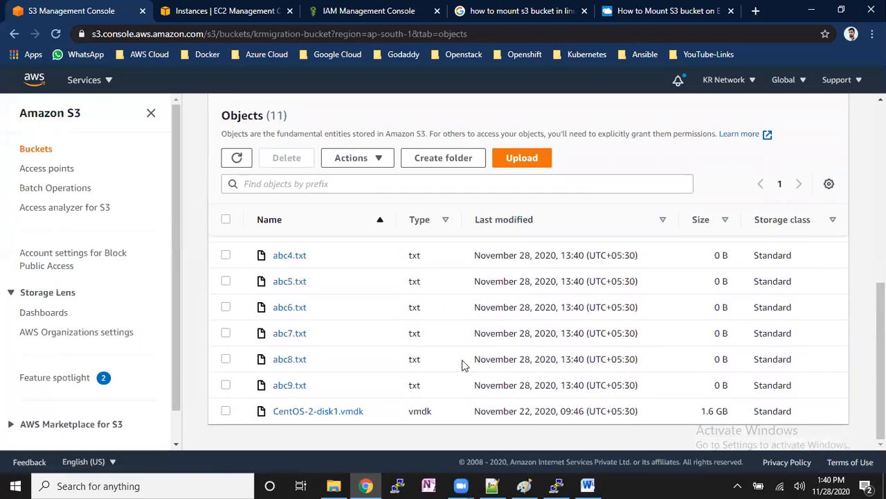
scroll(409, 363, up, 3)
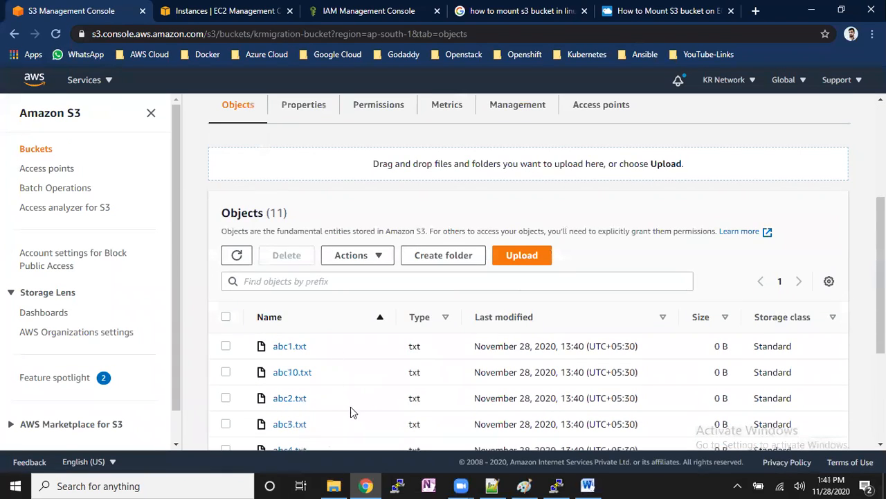
scroll(351, 407, down, 2)
scroll(349, 279, down, 2)
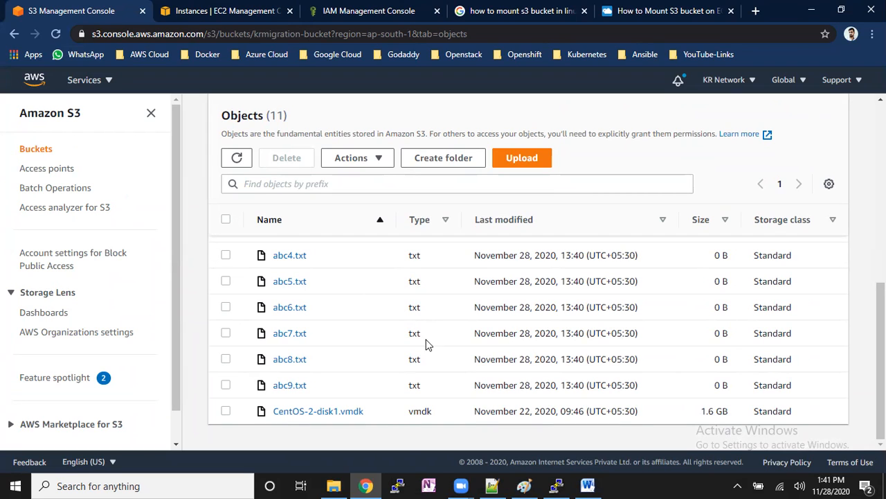
- Return to the terminal, check the CentOS-2-disk1.vmdk entry in the listing and change back to the home directory
click(556, 485)
click(415, 258)
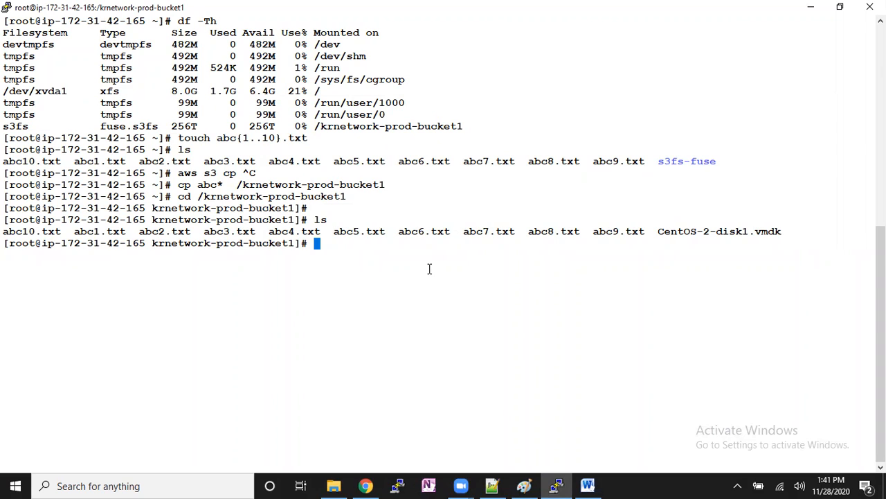
double_click(680, 232)
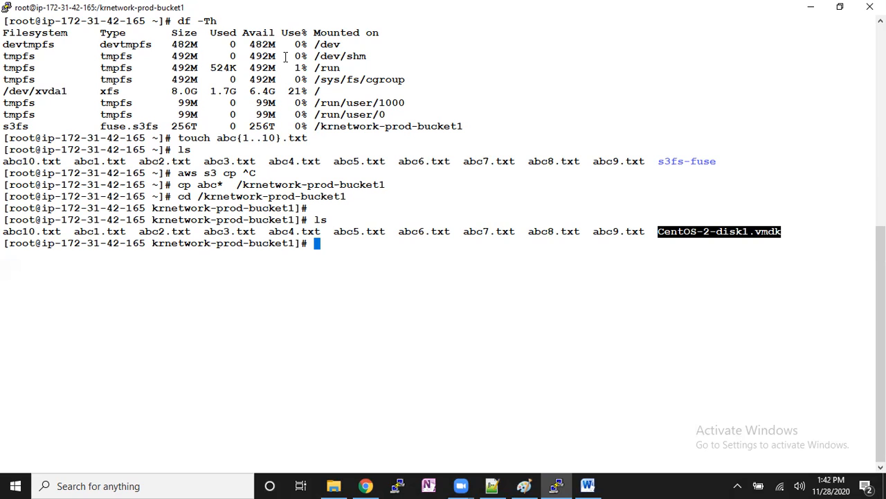
click(508, 290)
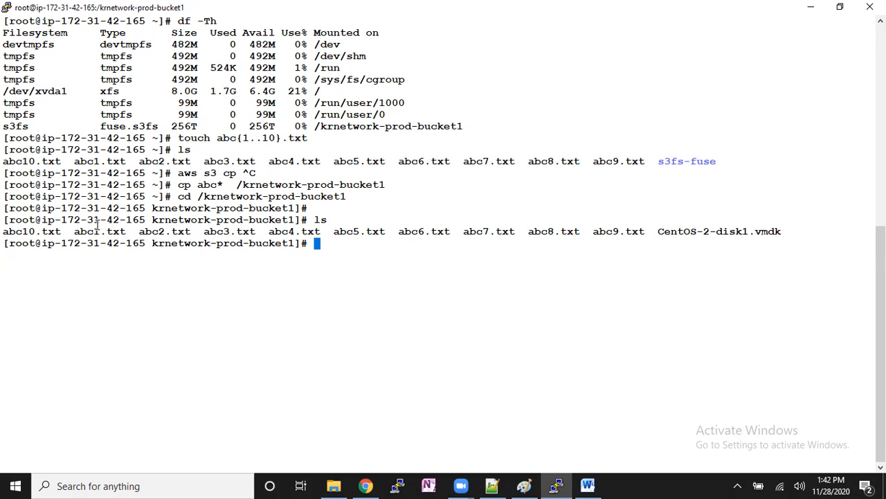
drag(4, 222, 225, 229)
click(301, 227)
text(cd)
key(Return)
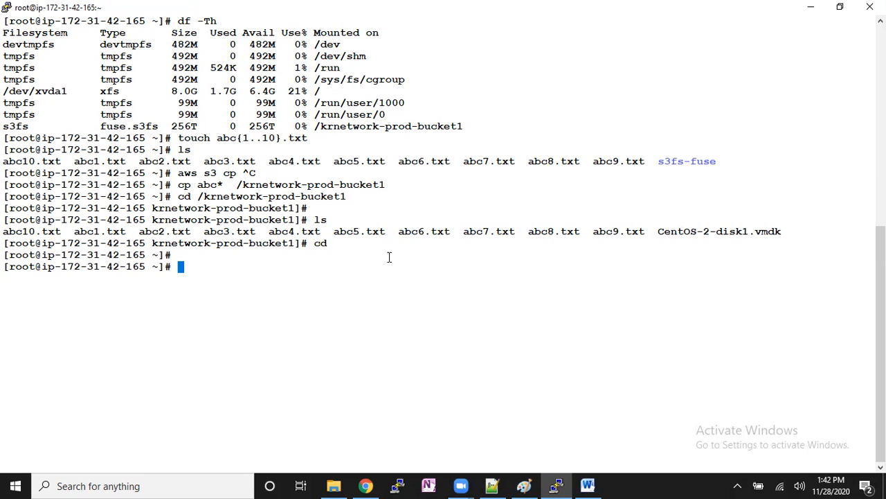
- Recall the earlier s3fs mount command and examine its bucket, mount point and iam_role option without running it
key(Up)
key(Up)
key(Up)
key(Up)
key(Up)
key(Up)
key(Up)
key(Up)
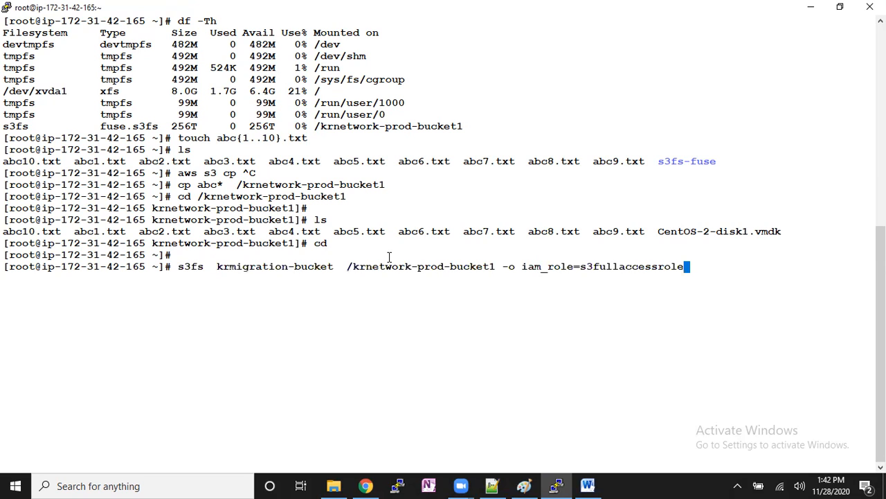
drag(217, 267, 443, 267)
drag(516, 267, 644, 275)
click(540, 281)
drag(504, 268, 686, 269)
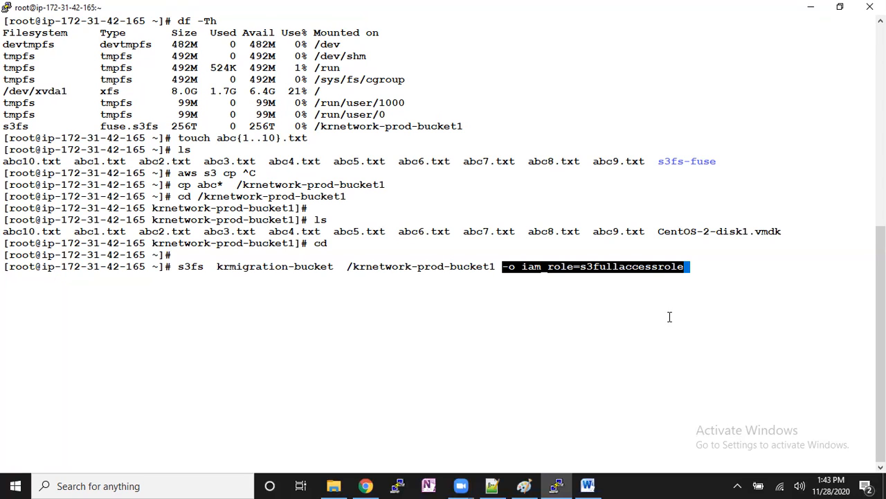
click(665, 319)
key(ctrl+c)
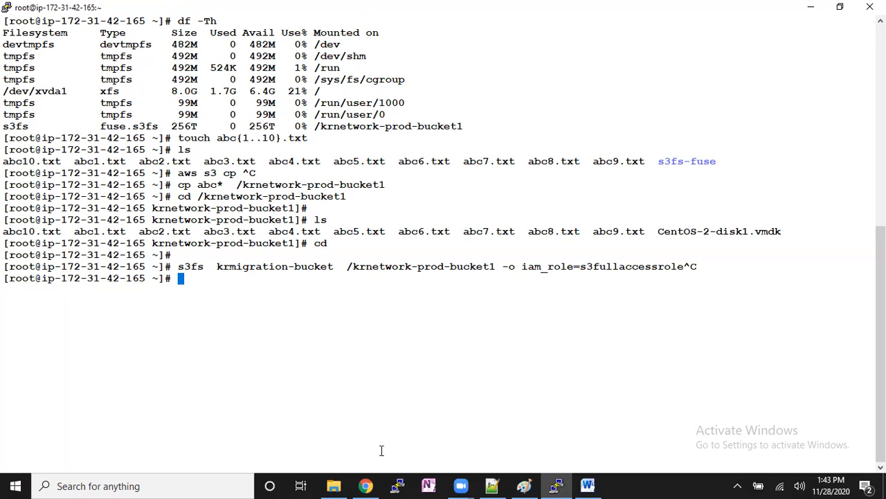
- Unmount /krnetwork-prod-bucket1 with umount and run "df -kh" to check the mounted file systems
text(umount)
double_click(416, 270)
right_click(417, 275)
key(Return)
key(Return)
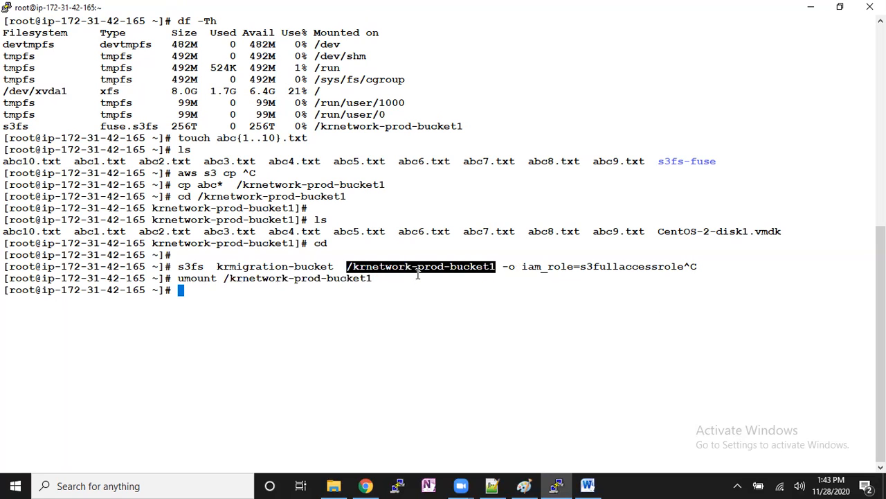
text(df -kh)
key(Return)
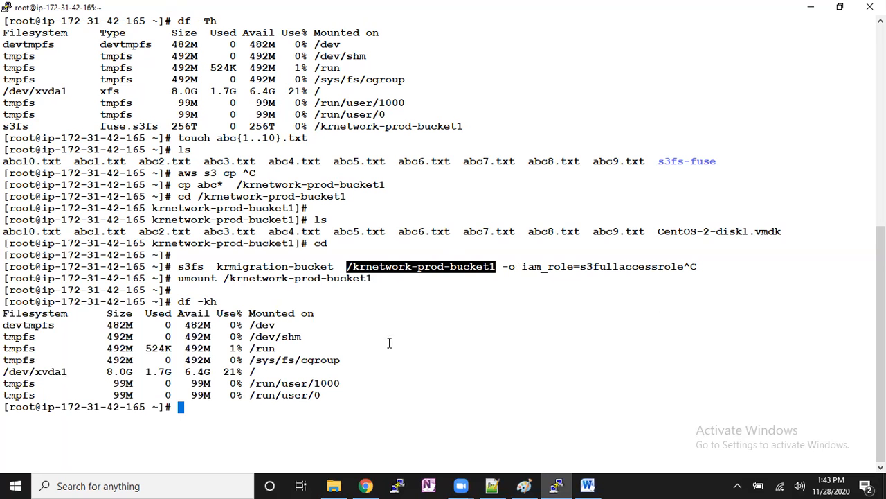
- Switch to the S3 console, refresh krmigration-bucket's object list and look through the stored files
click(366, 486)
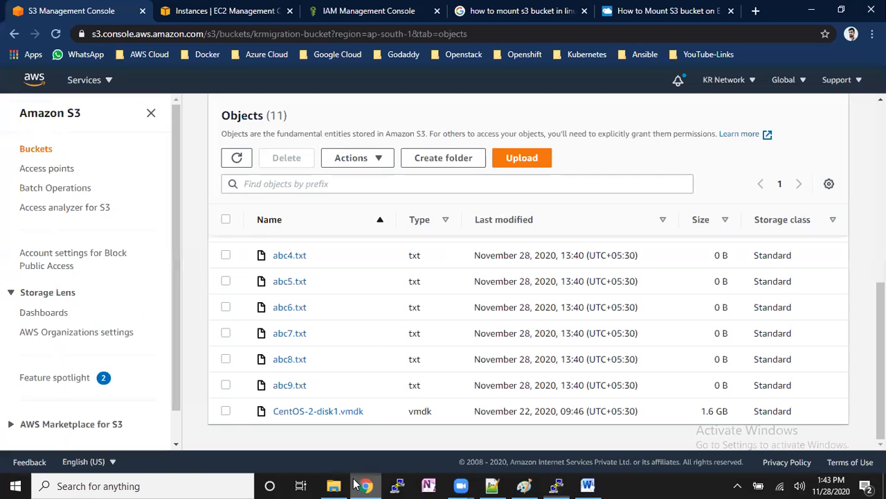
click(237, 158)
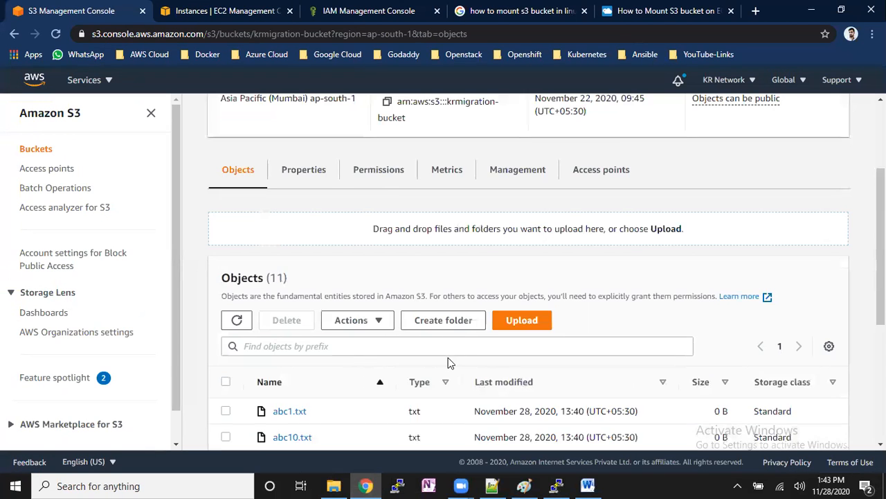
scroll(443, 367, down, 3)
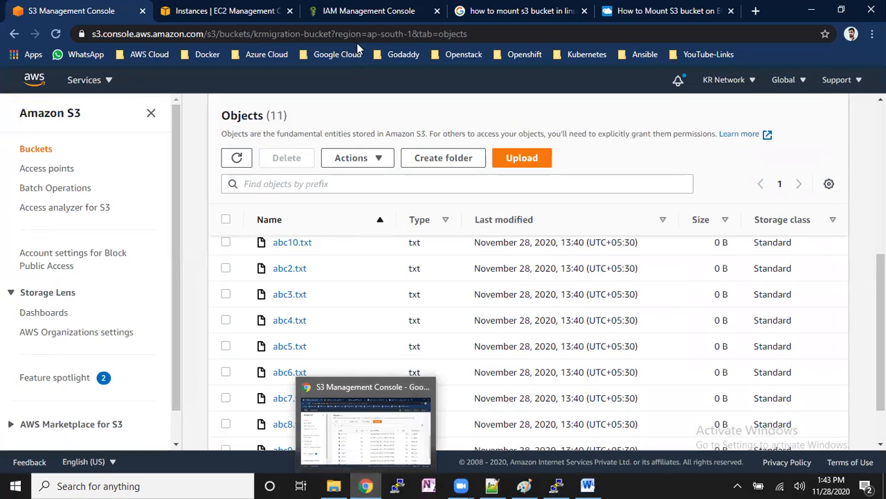
- Switch to the EC2 instances list and open the Modify IAM role page for Server-1
click(373, 6)
click(281, 10)
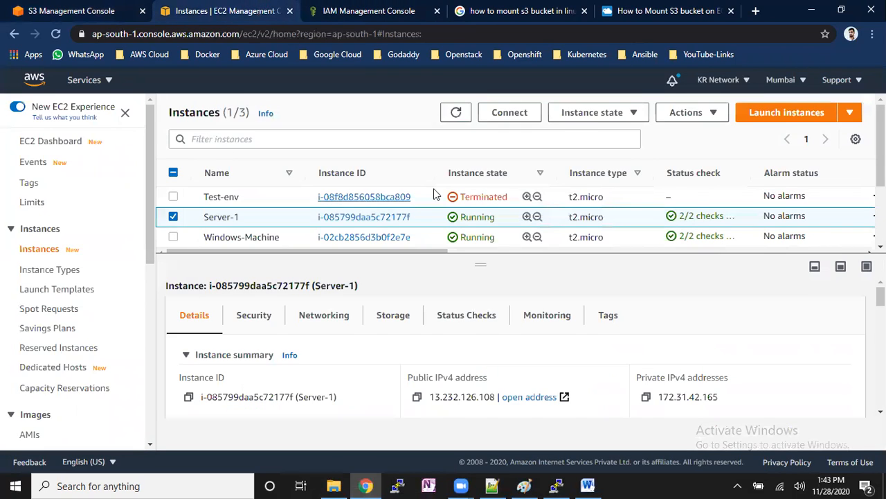
click(691, 115)
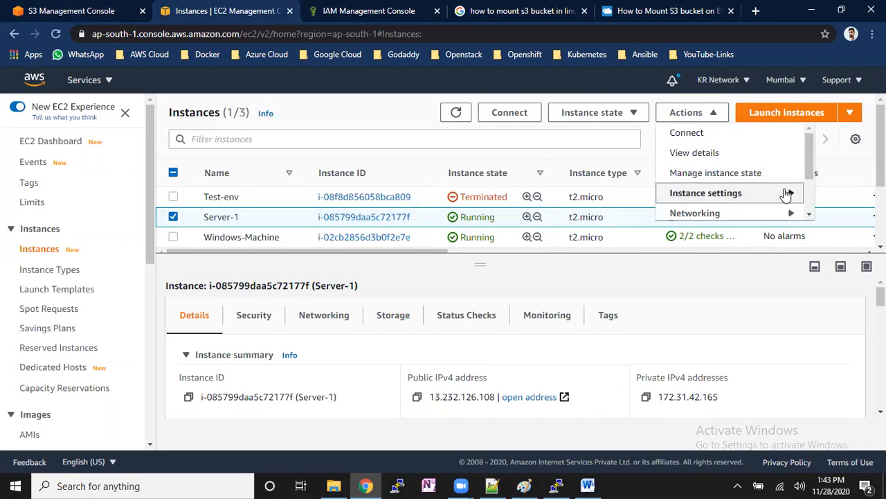
drag(809, 178, 814, 196)
click(792, 198)
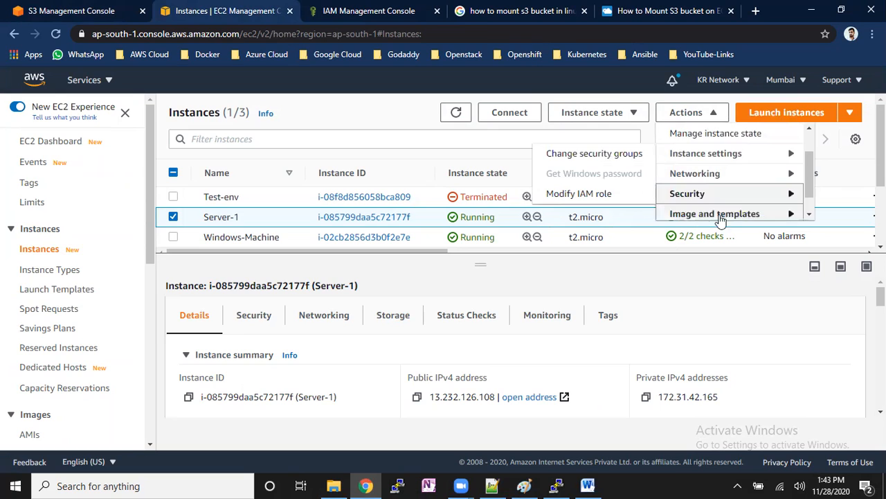
click(608, 205)
- Set Server-1's IAM role to No IAM Role and confirm detaching s3fullaccessrole by entering "detach"
click(292, 290)
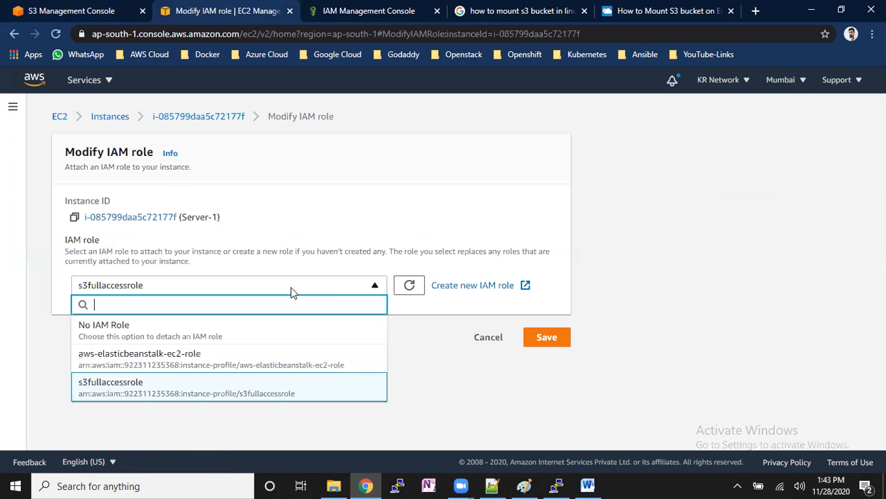
click(257, 327)
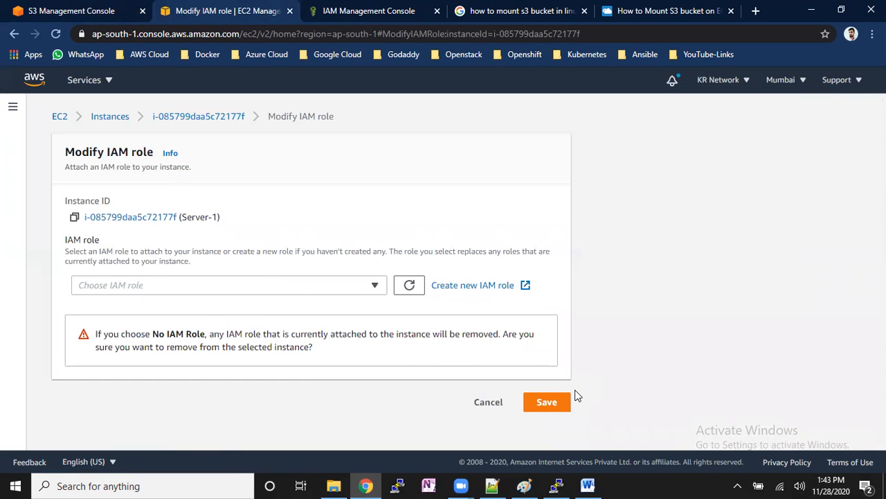
click(561, 406)
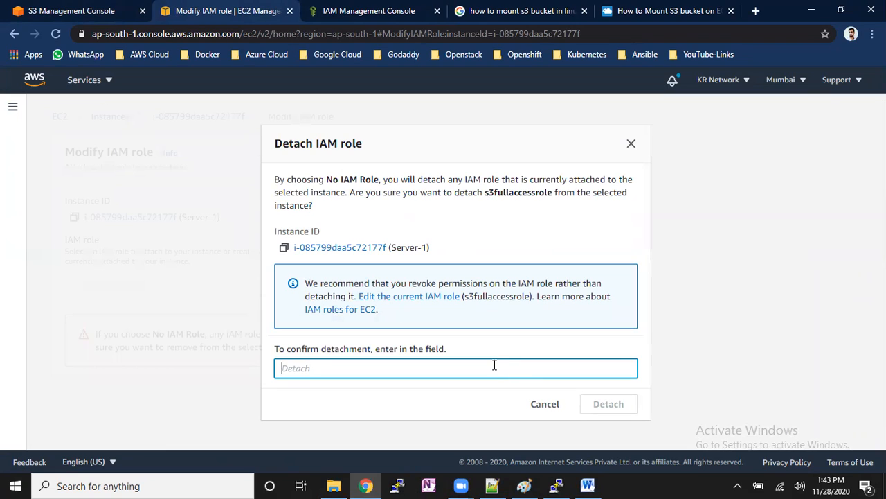
text(detach)
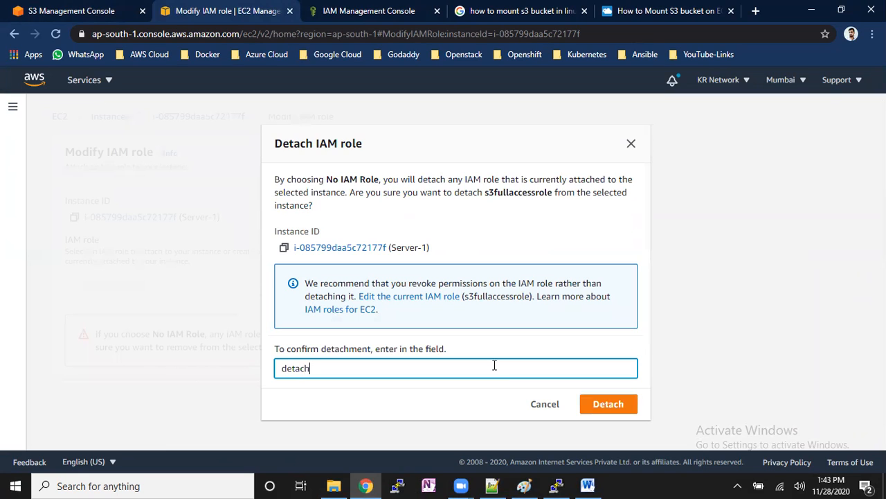
click(616, 404)
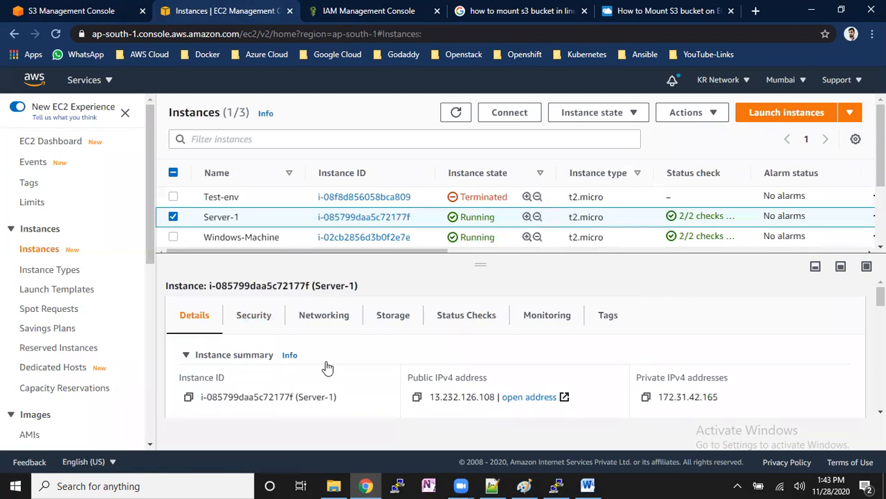
- Return to the terminal, clear it and try to mount krmigration-bucket on /krnetwork-prod-bucket1 with s3fs and iam_role=s3fullaccessrole
click(556, 485)
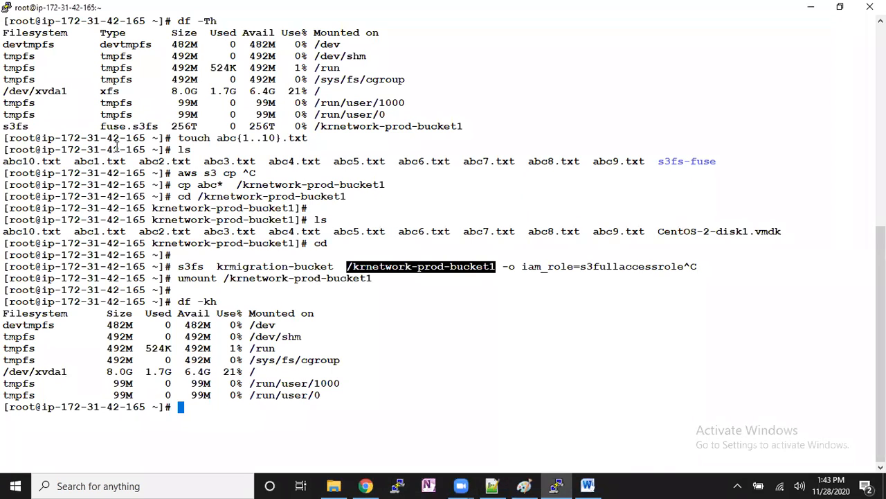
key(ctrl+l)
key(Up)
key(Up)
key(Up)
key(Up)
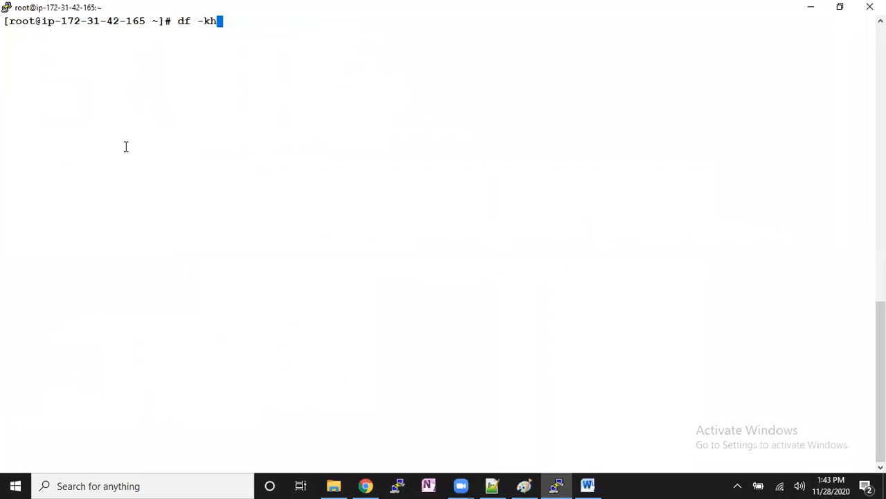
key(Up)
key(Up)
key(Up)
key(Up)
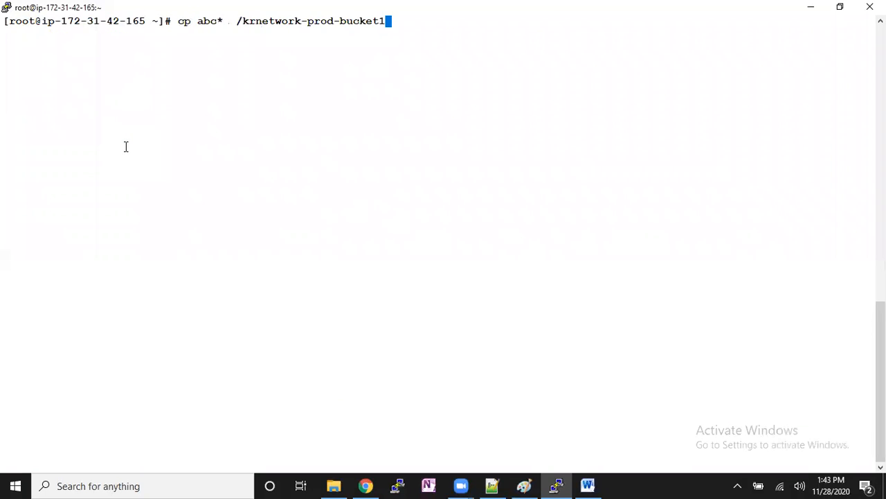
key(Up)
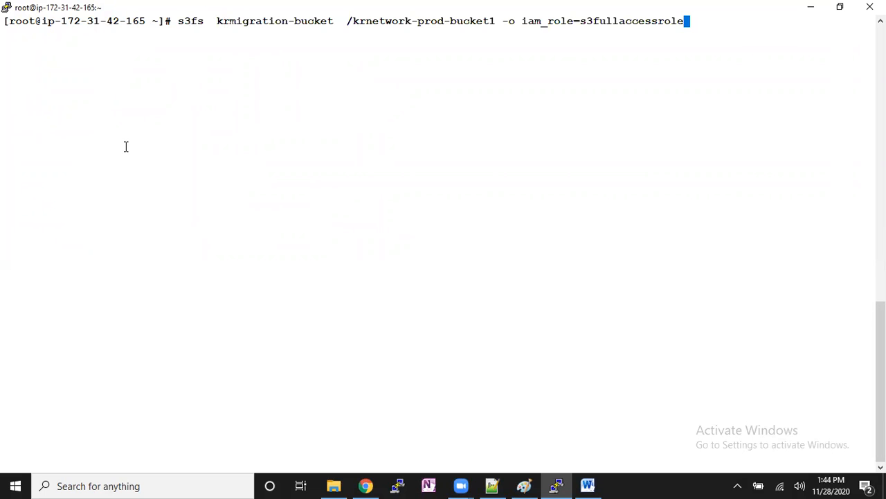
key(Return)
- Run "df -kh" to check whether the bucket is among the mounted file systems
text(df -l)
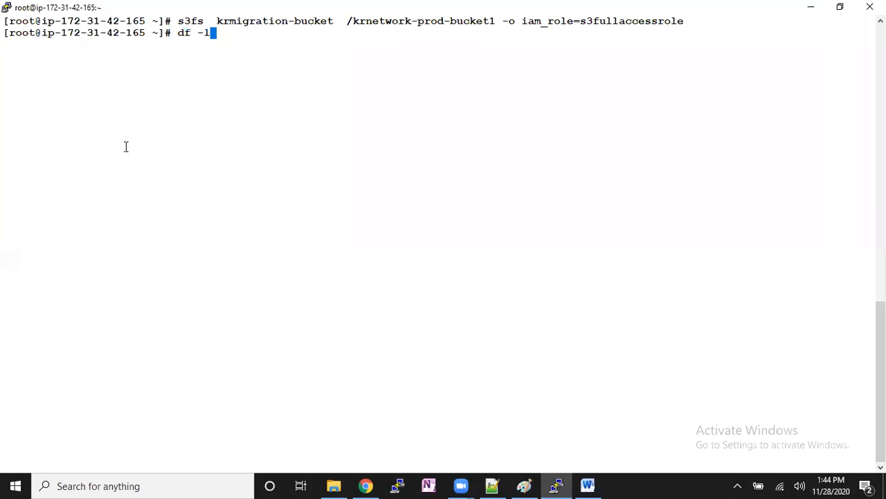
key(BackSpace)
text(kh)
key(Return)
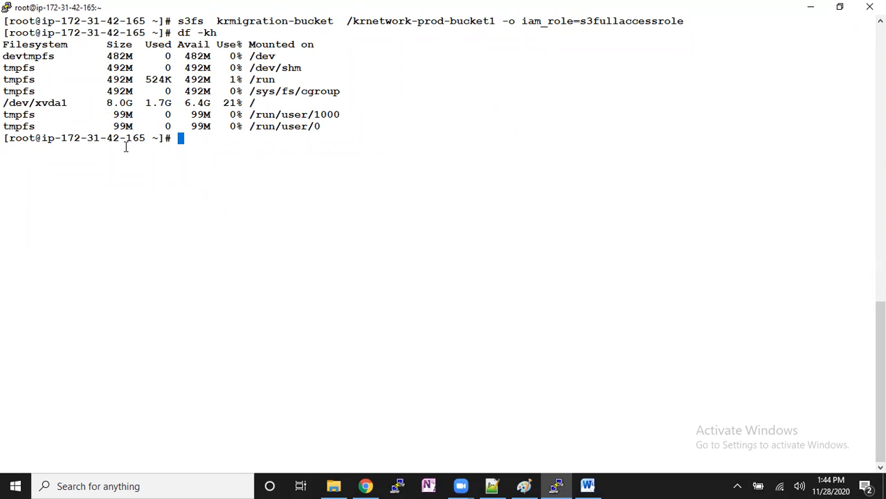
- Change to the /var/log directory and list its log files
text(ta)
key(BackSpace)
key(BackSpace)
text(cd /var/log)
key(Return)
text(ls)
key(Return)
- Show the end of the messages log with tail and examine its latest s3fs entries
text(cd)
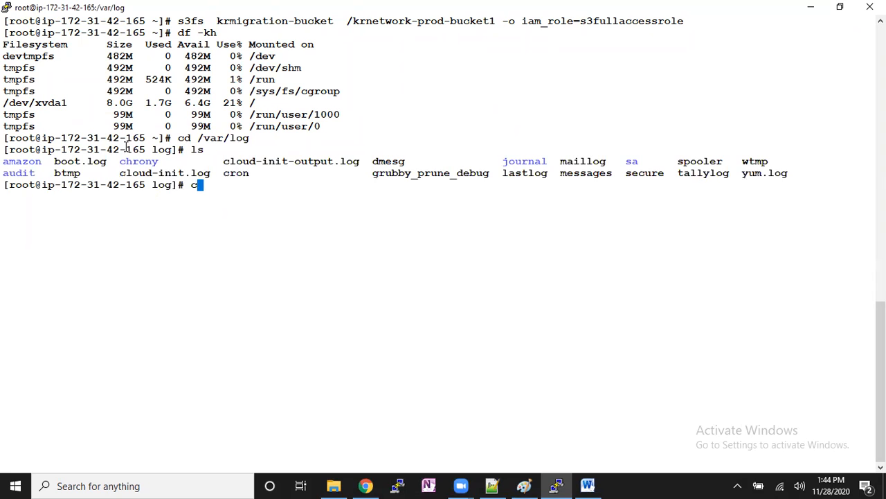
key(BackSpace)
key(BackSpace)
text(tail messages)
key(Return)
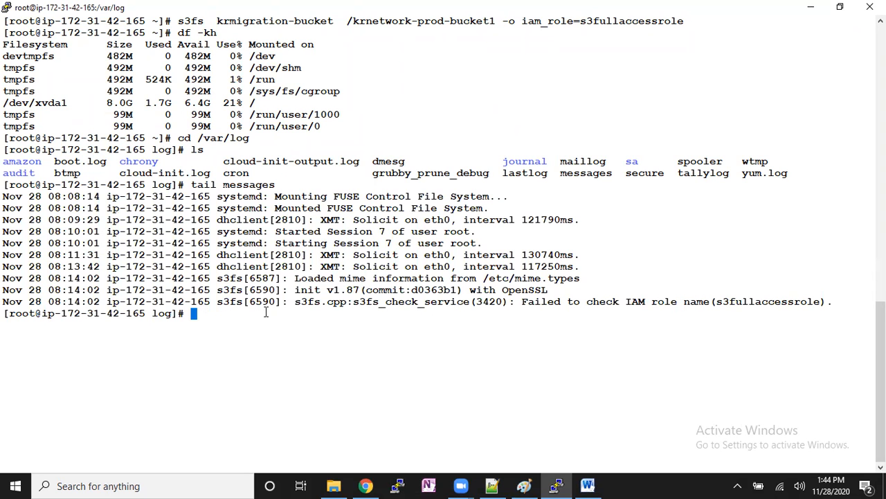
drag(295, 302, 488, 301)
drag(544, 303, 822, 302)
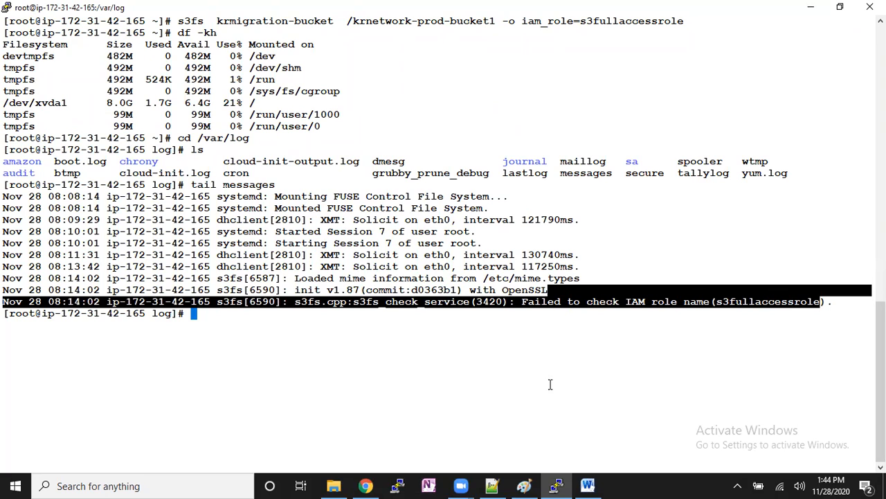
- Change back to the home directory and clear the terminal screen
text(cd)
key(Return)
key(Return)
key(Return)
key(ctrl+l)
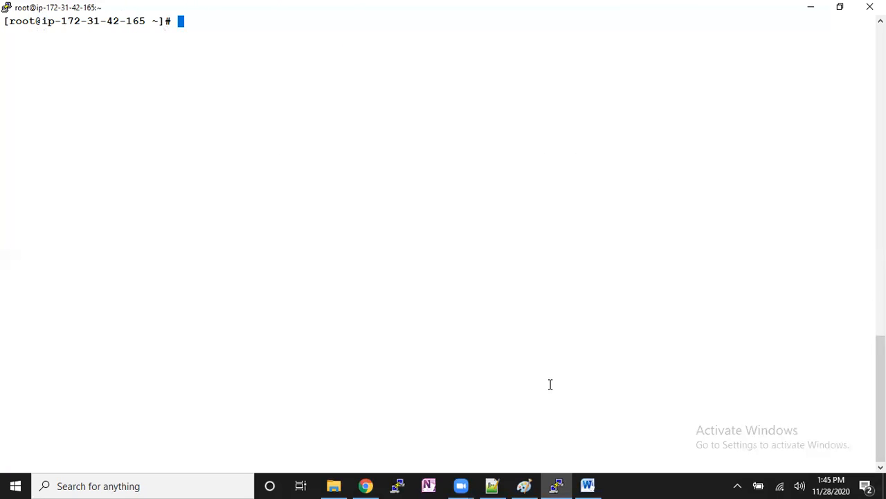
- Switch to the IAM console in the browser and start adding a user named s3user
click(366, 486)
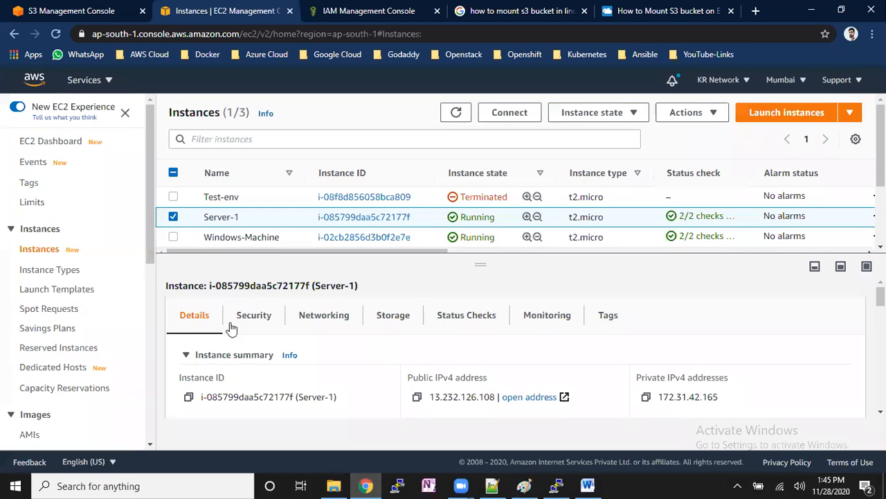
click(331, 9)
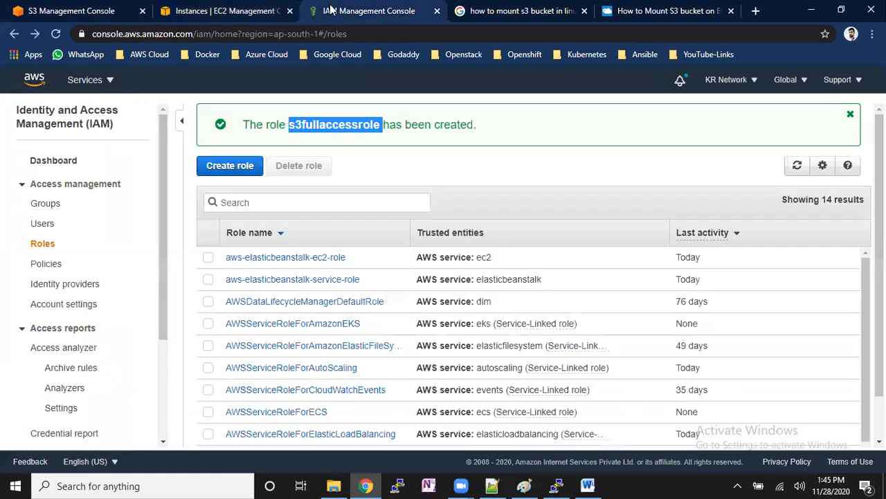
click(43, 224)
click(237, 119)
click(405, 216)
text(s3user)
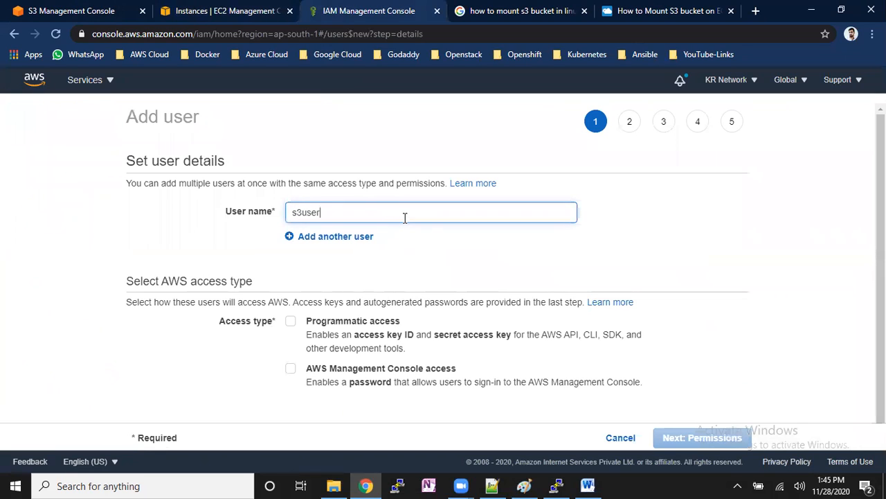
- Enable programmatic access for s3user, check its access key description and proceed to the permissions stage
click(290, 321)
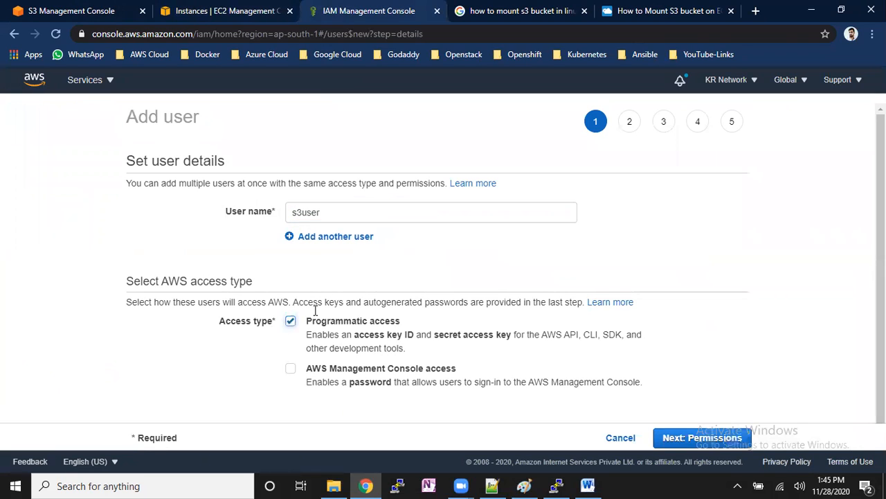
drag(365, 336, 533, 349)
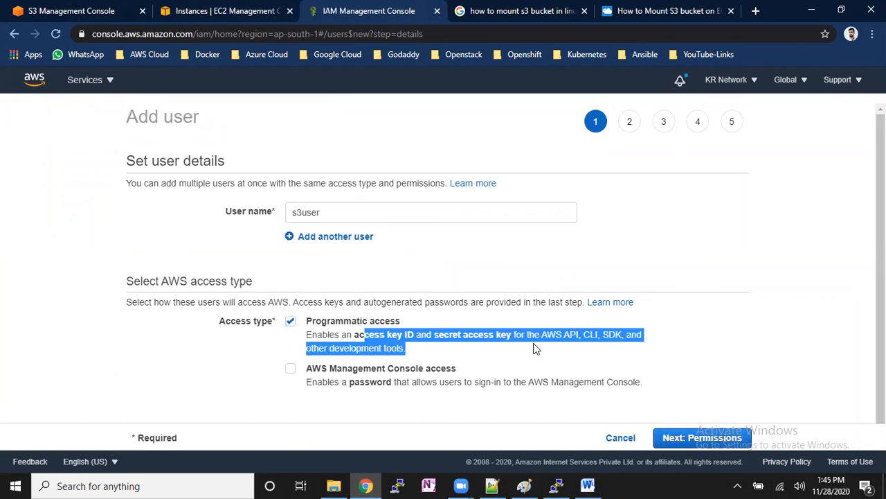
click(507, 331)
click(378, 321)
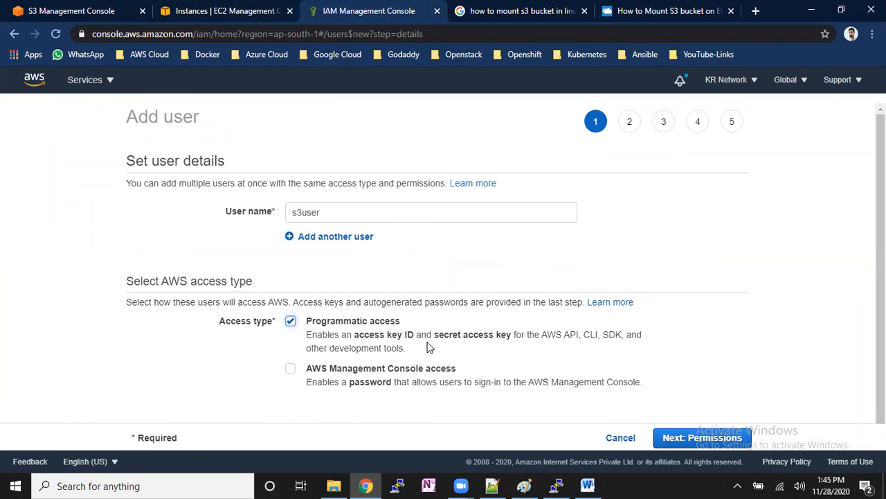
click(752, 438)
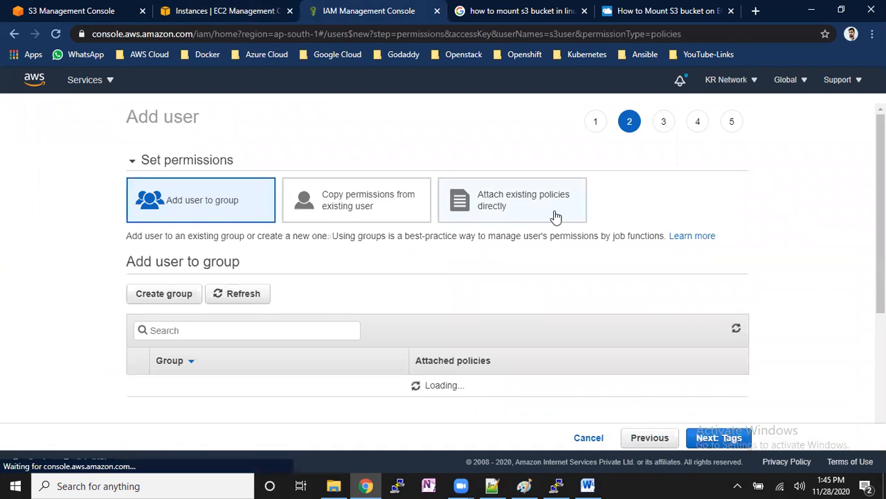
- Attach the existing AmazonS3FullAccess policy directly to s3user, finding it with the search "s3fu"
click(496, 202)
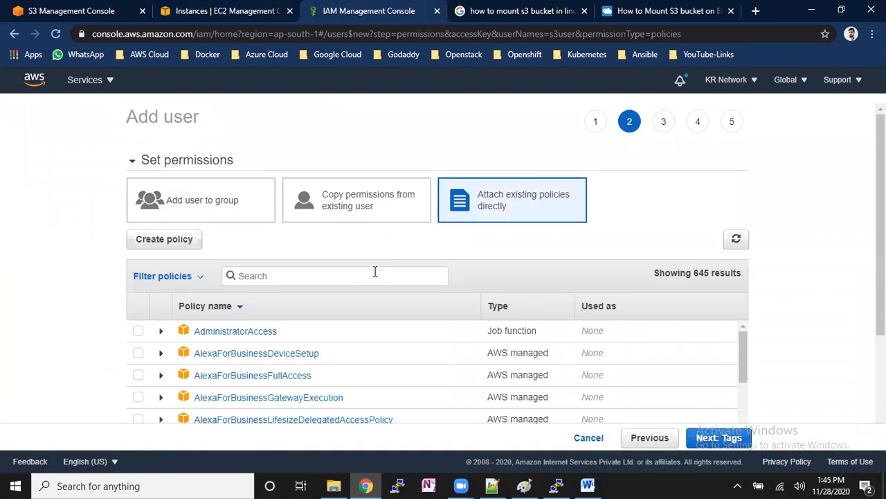
click(374, 271)
text(s3fu)
click(138, 331)
click(729, 443)
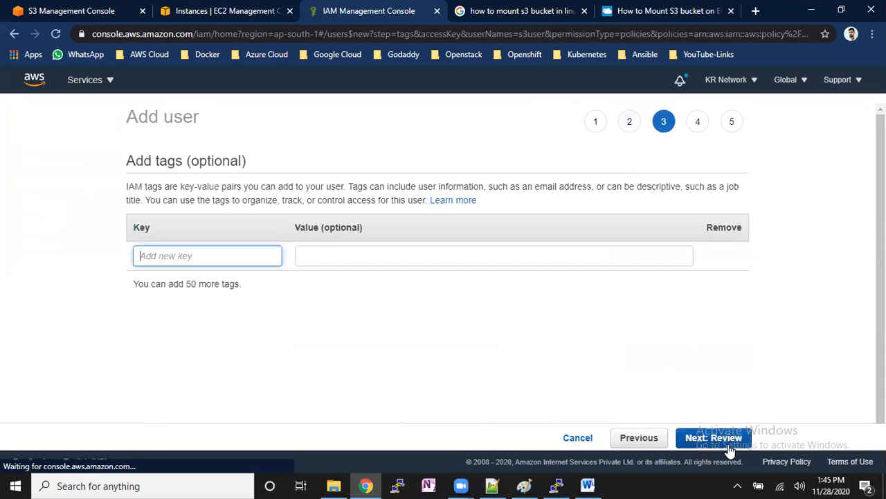
- Create s3user without tags, then reveal its secret access key and highlight the access key ID
click(730, 448)
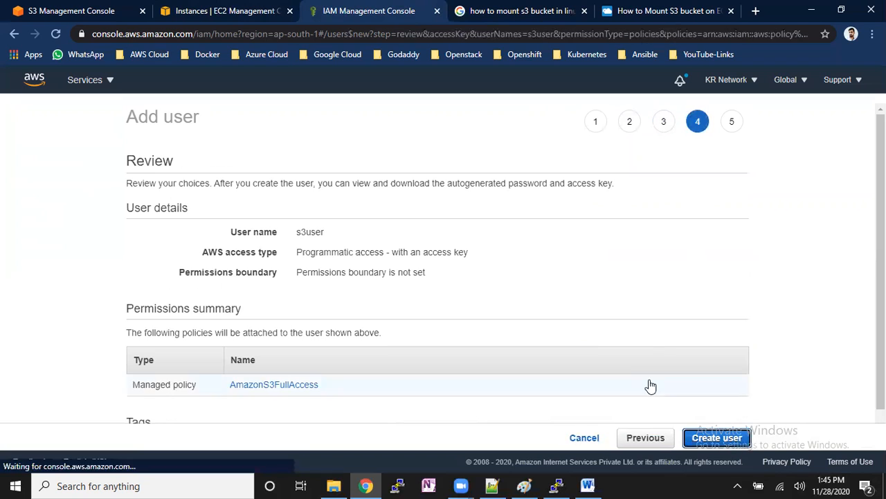
click(704, 443)
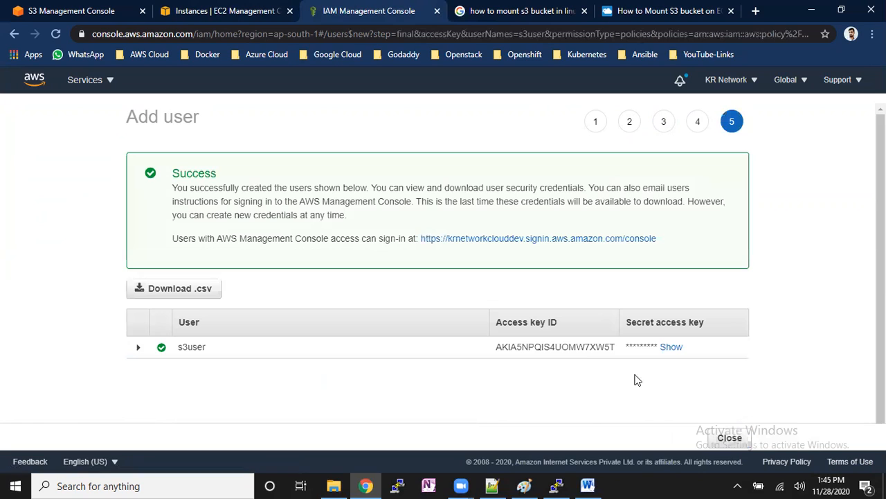
click(671, 348)
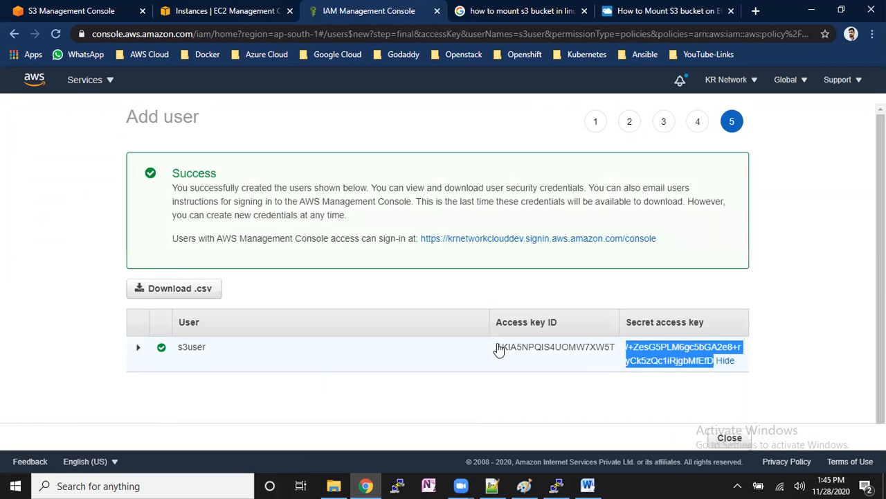
drag(497, 349, 612, 350)
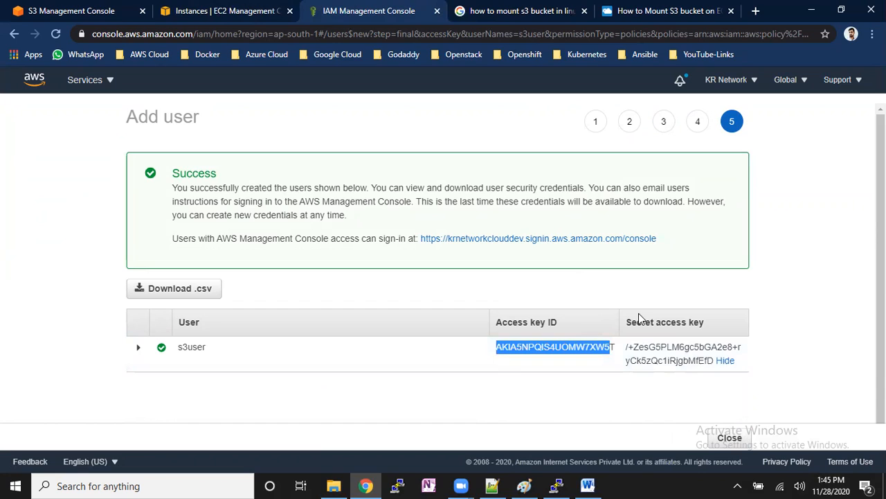
- Return to the terminal and open the new file /etc/passwd-s3fs in vim
click(557, 485)
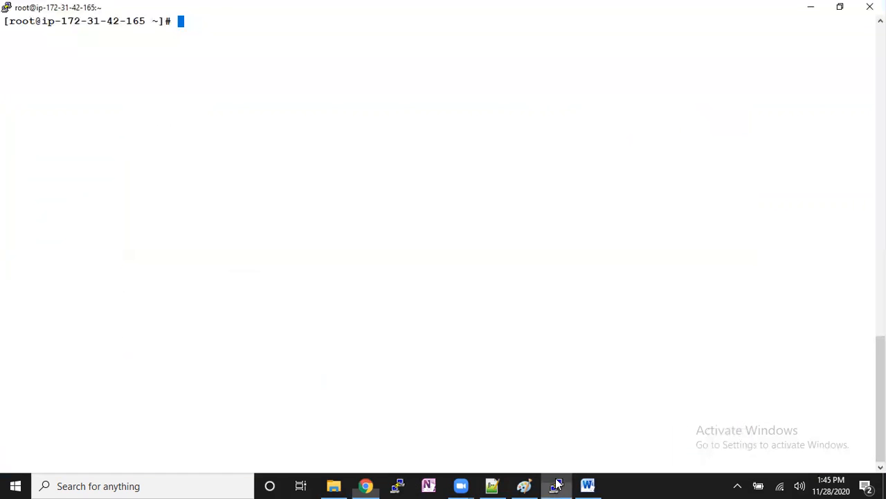
text(vim /etc/)
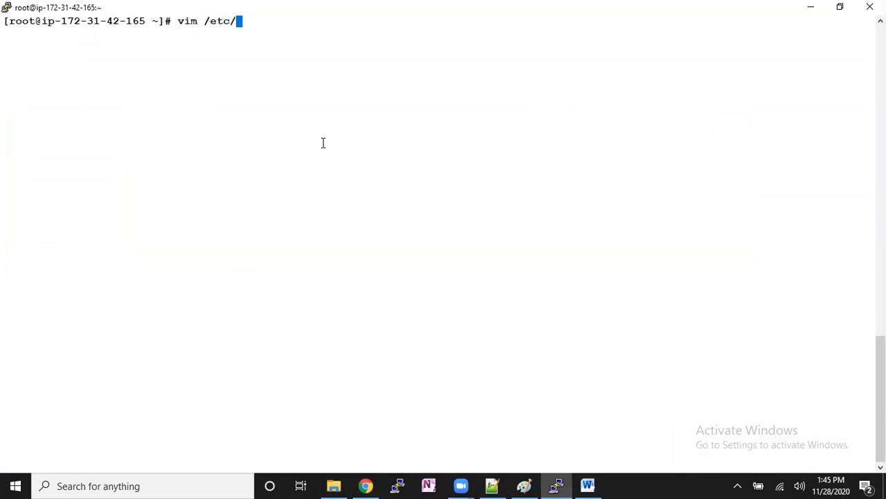
text(passwd-s3fs)
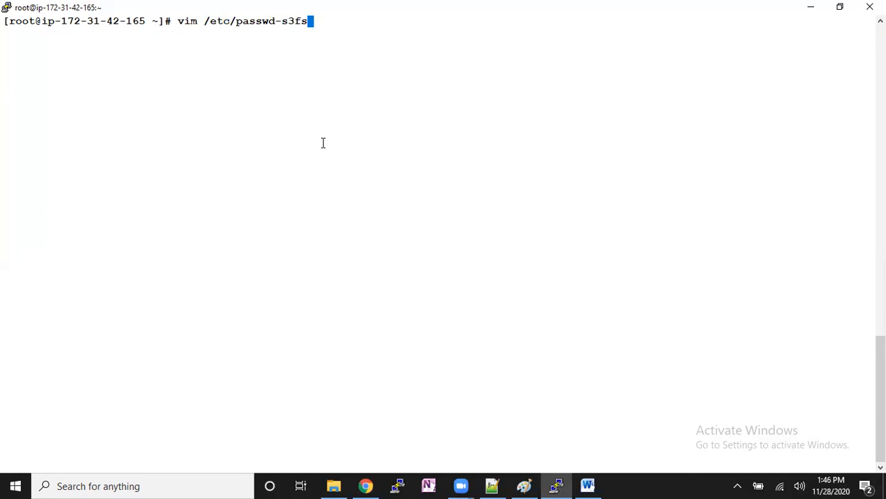
key(Return)
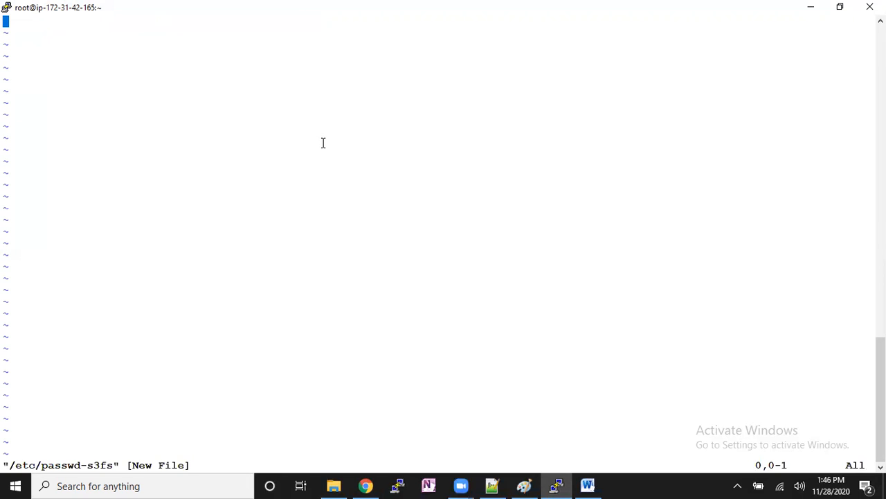
key(i)
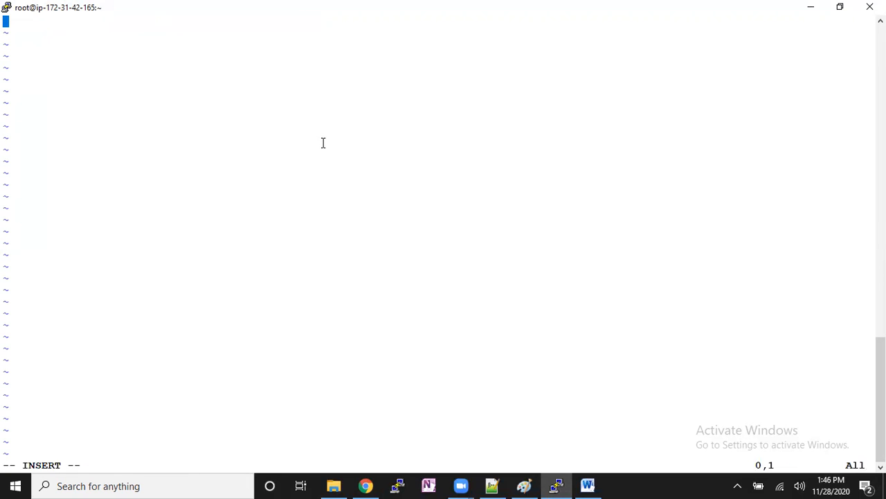
right_click(201, 106)
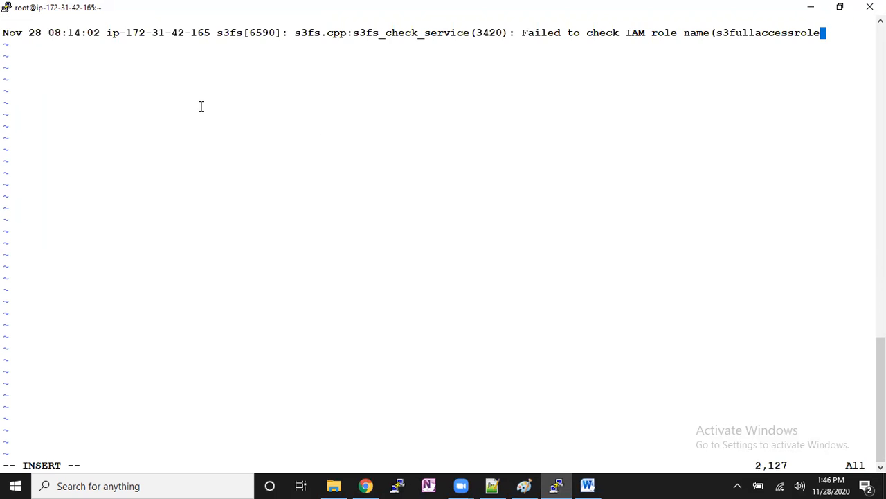
key(Escape)
text(:wq)
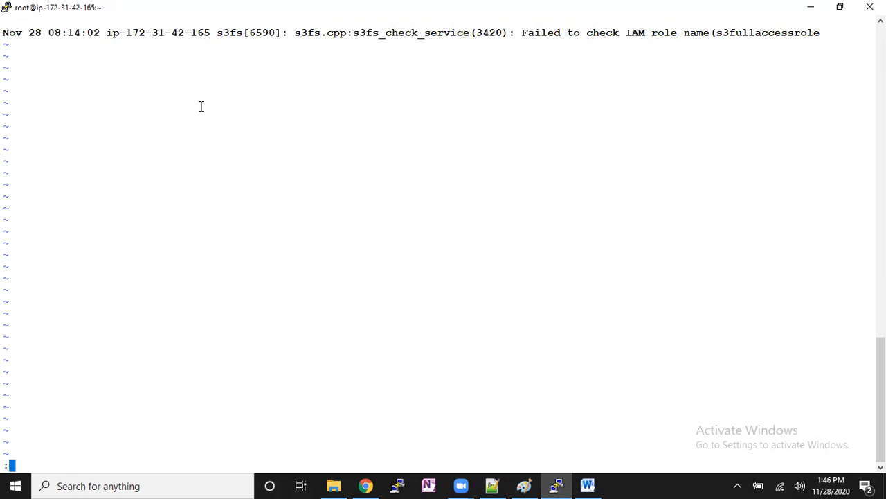
key(Return)
key(Up)
key(Return)
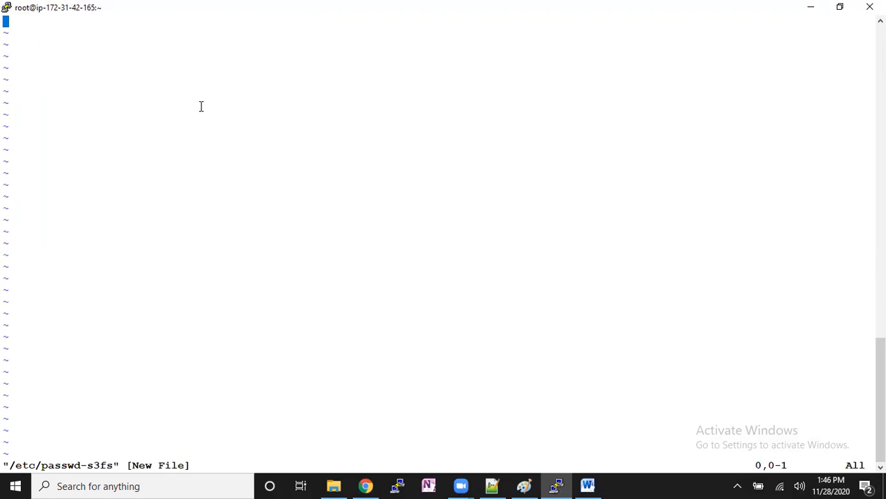
- Copy s3user's access key ID from the IAM console in Chrome into /etc/passwd-s3fs in the terminal, followed by a colon
key(i)
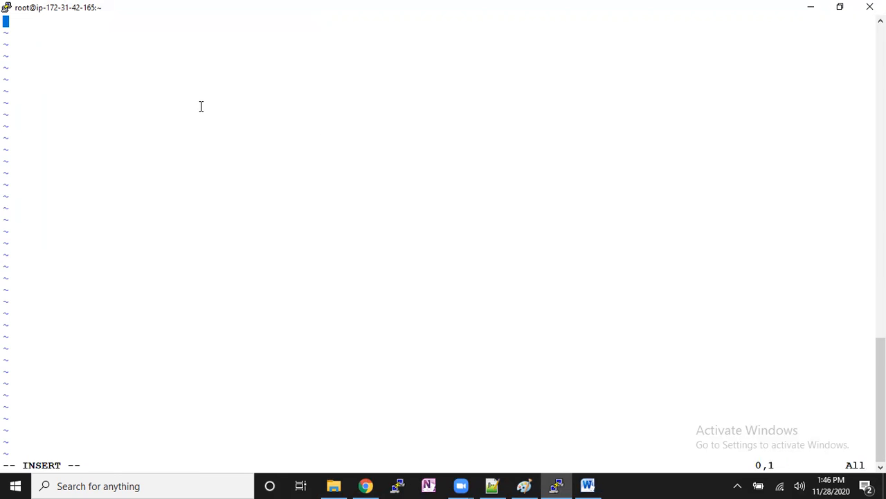
click(366, 486)
right_click(501, 343)
click(515, 353)
click(558, 485)
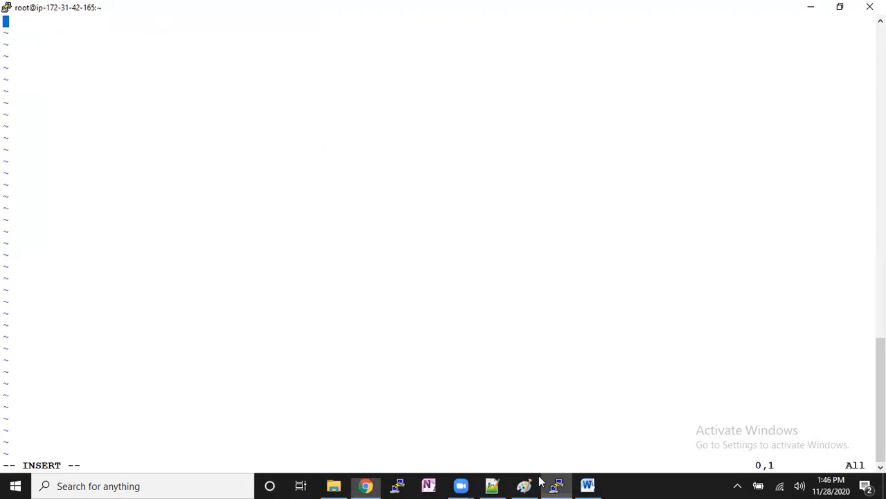
right_click(269, 89)
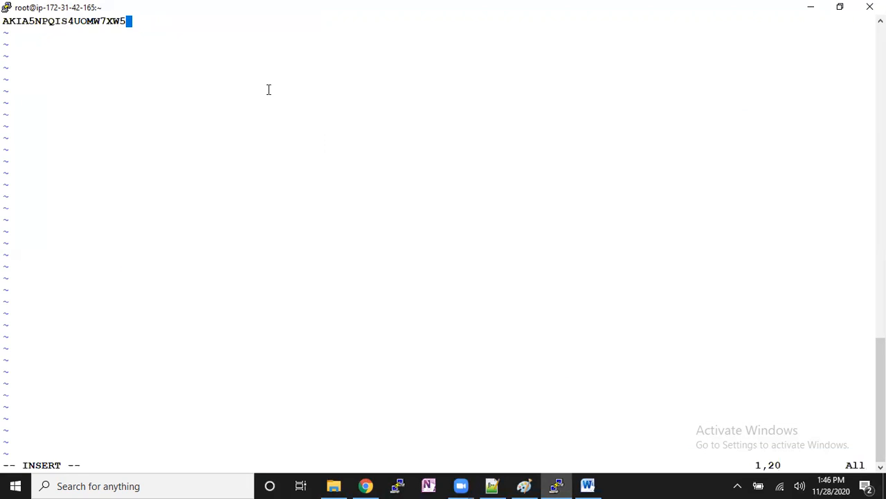
text(:)
- Copy s3user's secret access key from the IAM console, paste it after the colon in the vim file, then save and quit
key(alt+Tab)
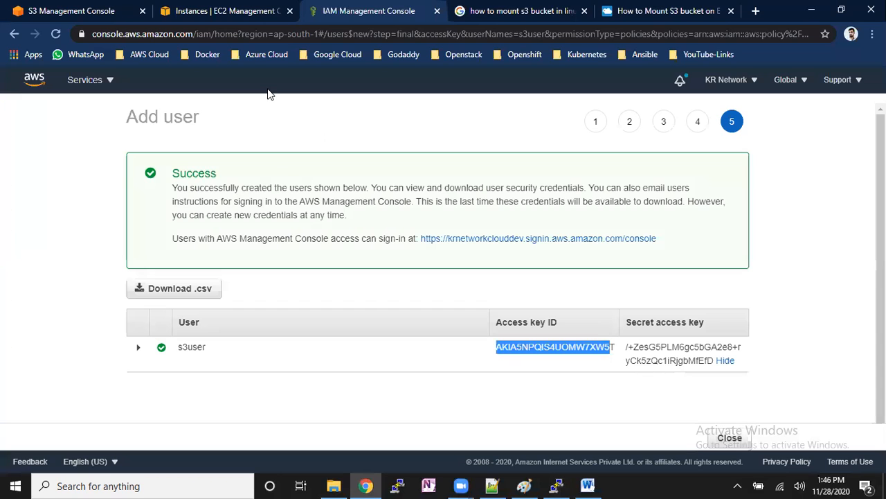
drag(627, 352, 714, 360)
right_click(635, 351)
click(639, 362)
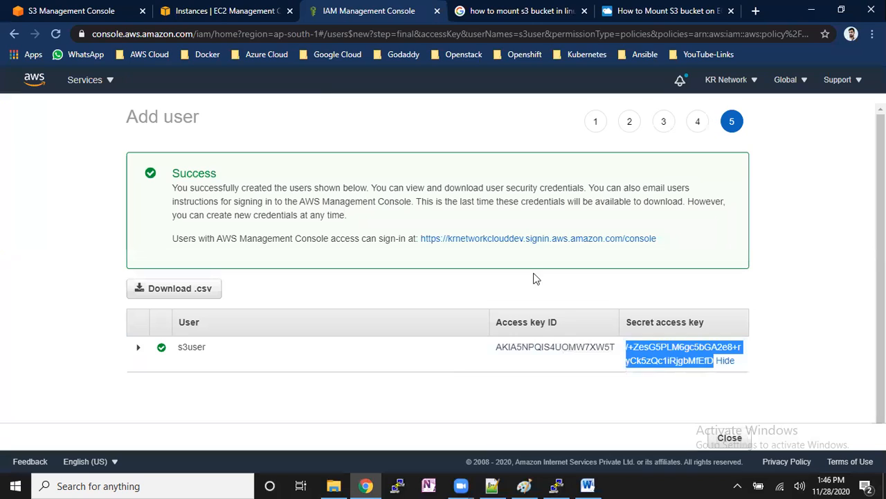
click(559, 485)
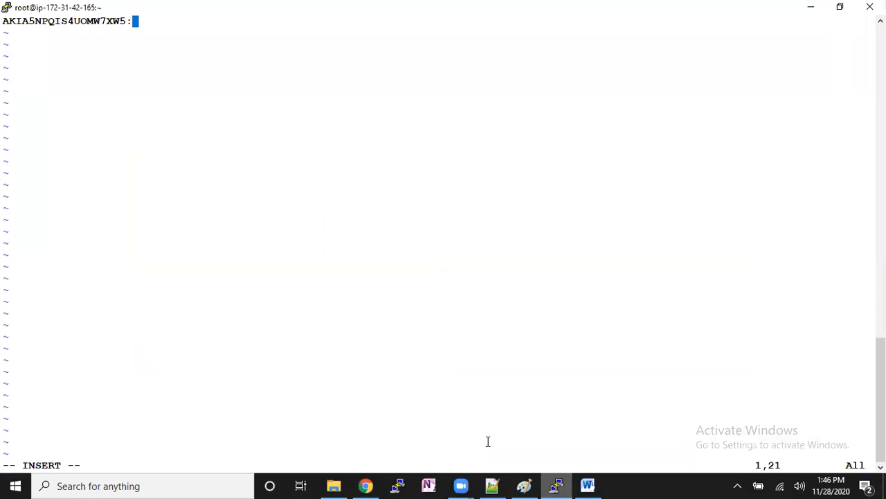
right_click(205, 66)
key(Escape)
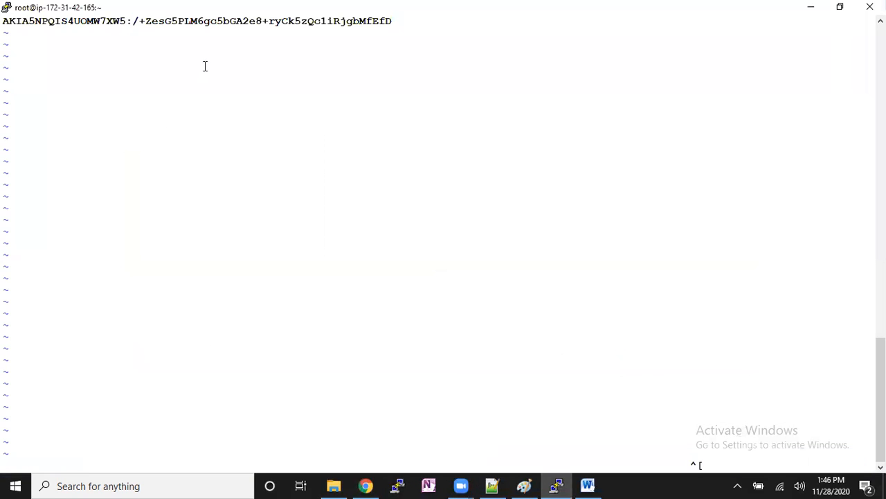
text(:wq!)
key(Return)
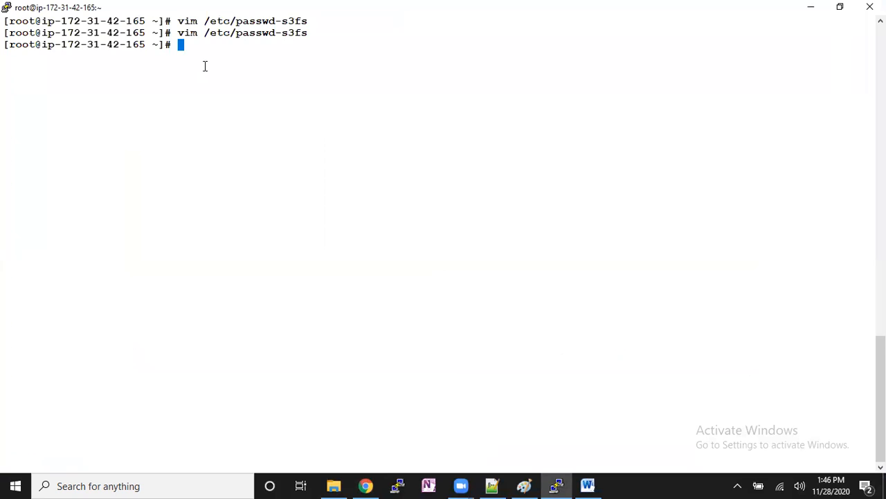
- Display the contents of /etc/passwd-s3fs in the terminal with cat to check the saved credentials
key(Return)
key(Return)
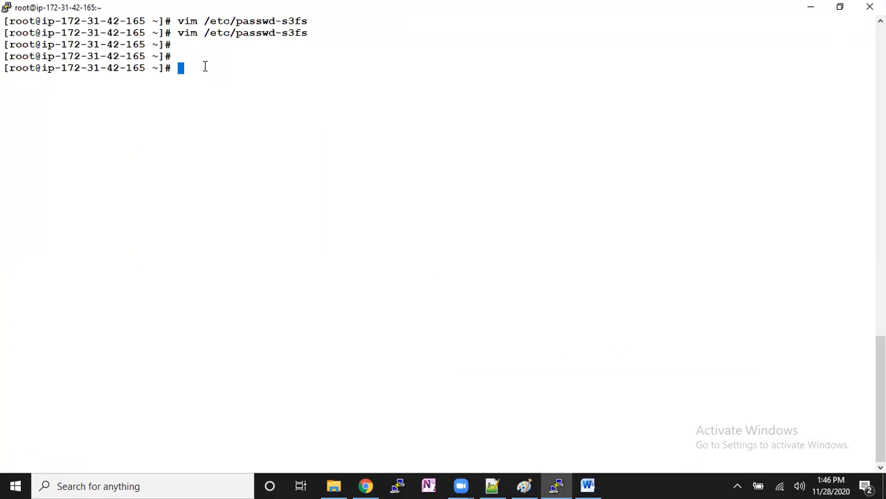
double_click(266, 31)
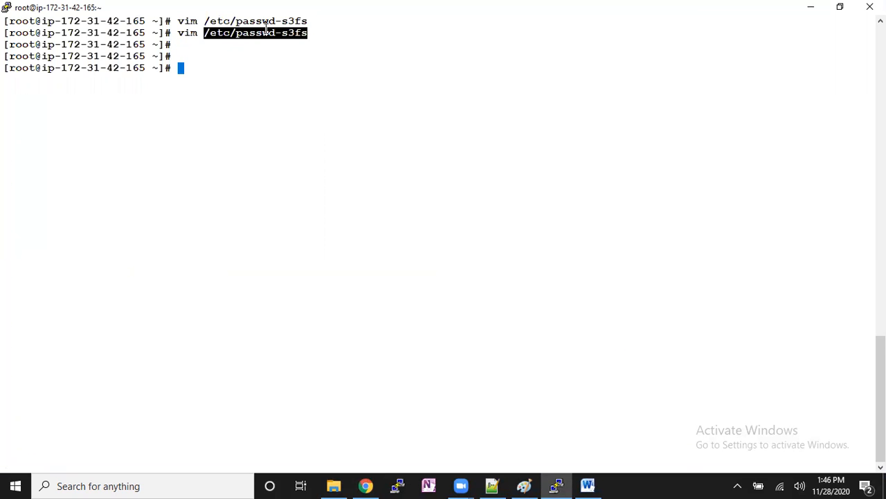
key(alt+Tab)
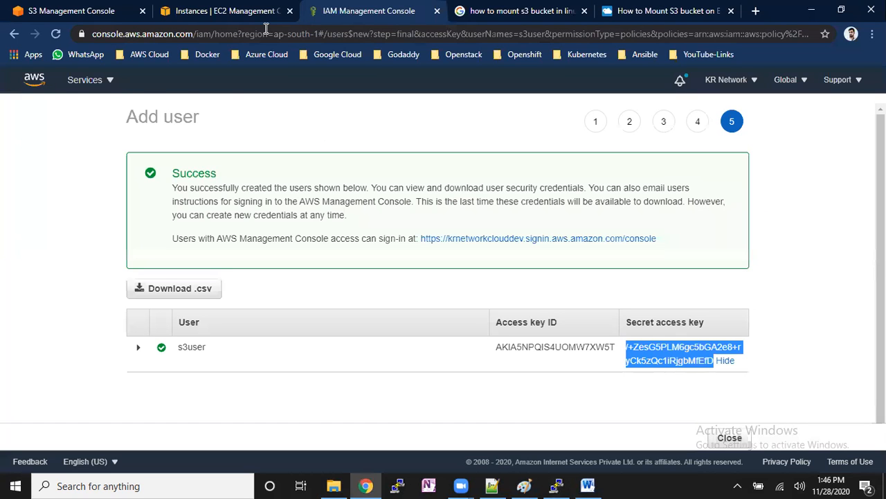
key(alt+Tab)
text(cat /)
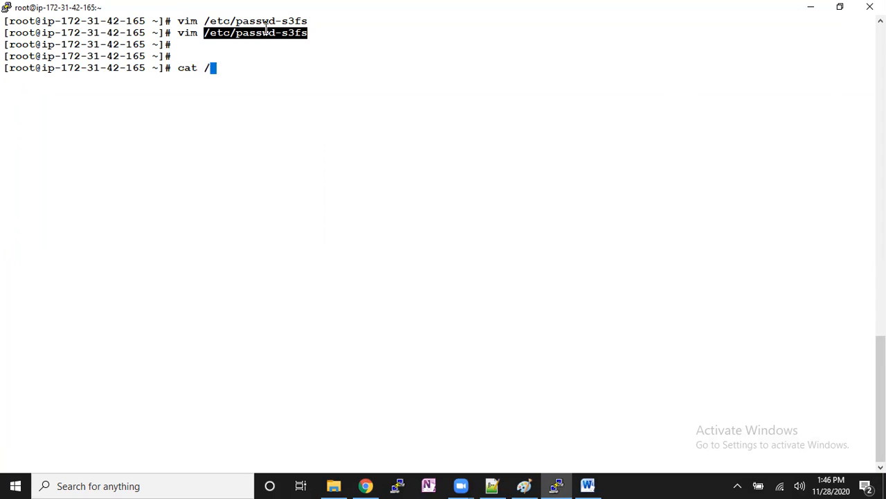
text(etc/passwd-s3fs)
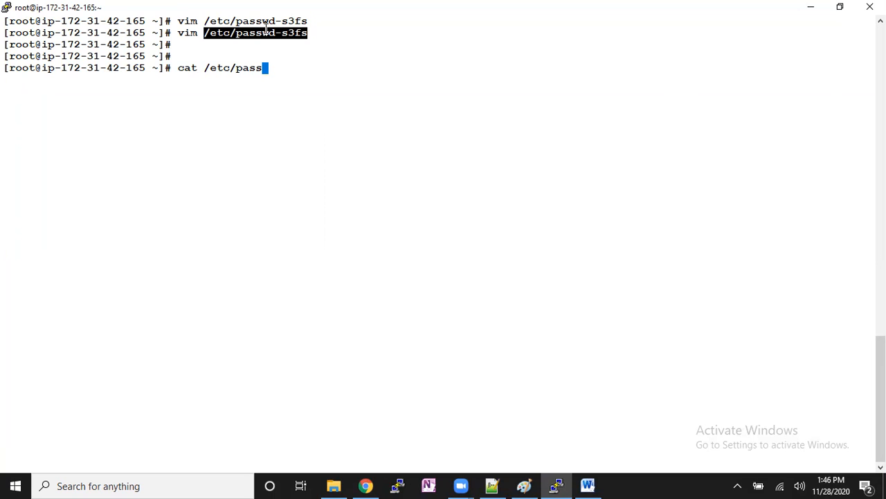
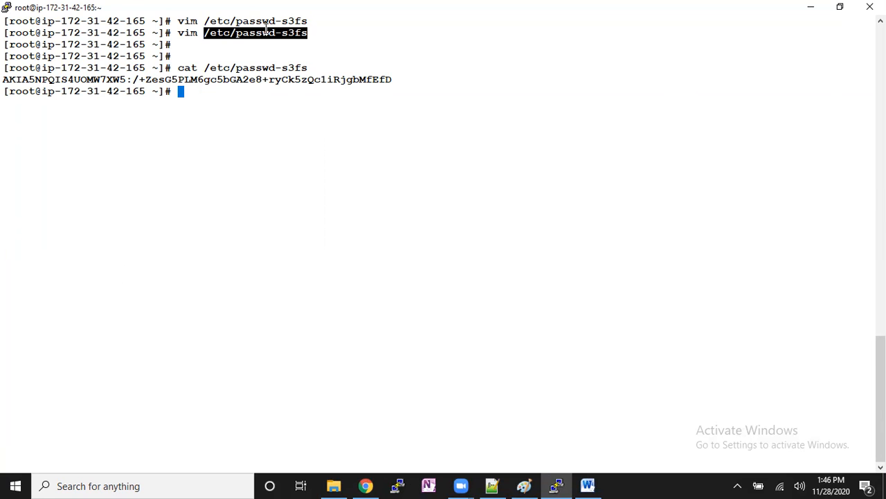
- Check the end of s3user's access key ID in the IAM console in Chrome and reopen /etc/passwd-s3fs in vim in the terminal
key(alt+Tab)
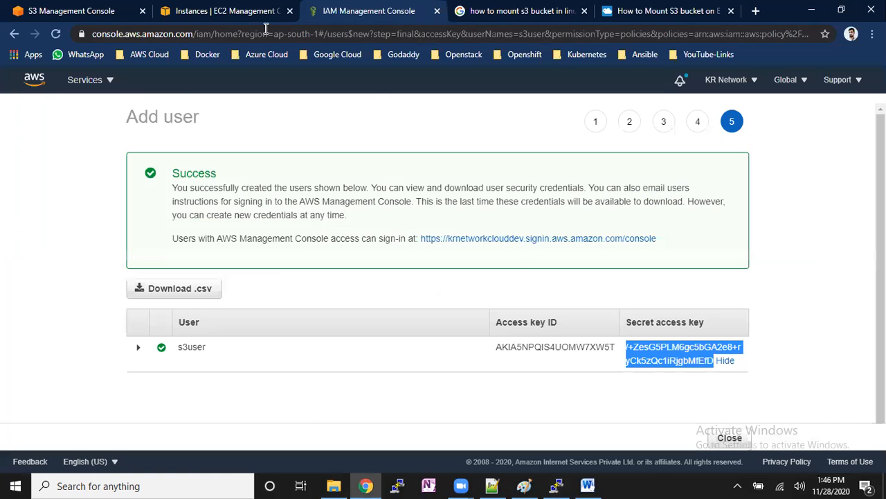
click(613, 352)
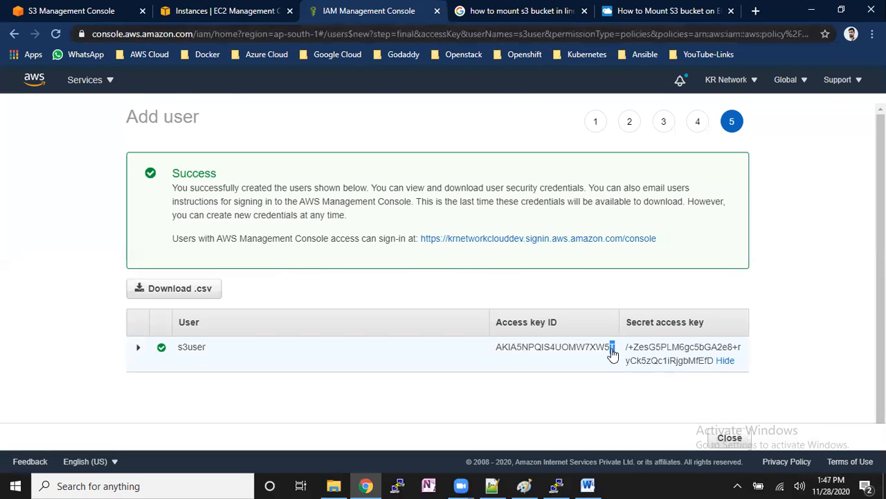
key(alt+Tab)
key(Up)
key(Up)
key(Return)
- Insert the missing last character of the access key ID before the colon, save the file and quit vim
key(Left)
key(Left)
key(Left)
key(Left)
key(Left)
key(Left)
key(Left)
key(Left)
key(Left)
key(Left)
key(Left)
key(Left)
key(Left)
key(Left)
key(Left)
key(Left)
key(Left)
key(Left)
key(Left)
key(Left)
key(Left)
key(Left)
key(Left)
key(i)
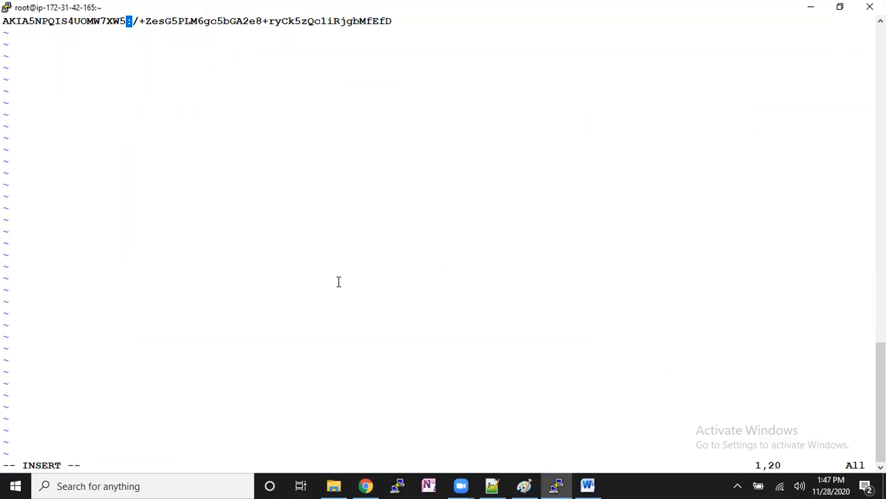
text(T)
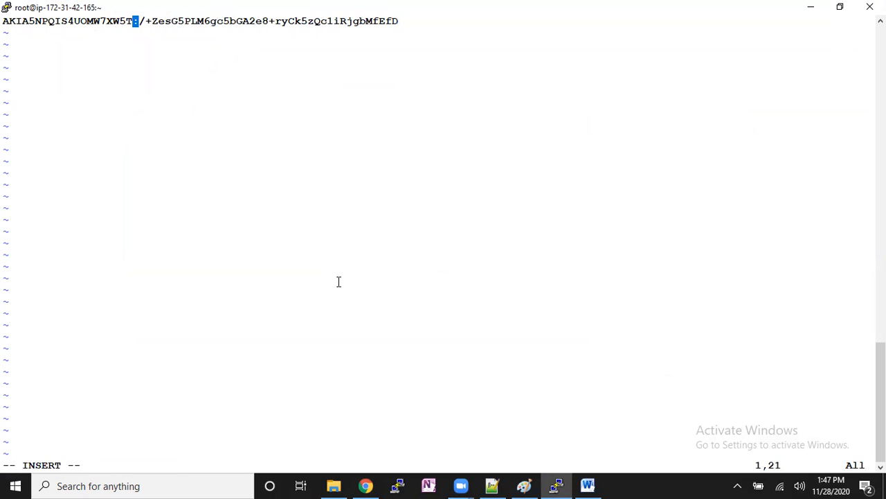
key(Escape)
text(:Wqz1)
key(BackSpace)
key(BackSpace)
key(BackSpace)
text(wq)
key(BackSpace)
key(BackSpace)
key(BackSpace)
text(wq!)
key(Return)
key(Return)
key(Return)
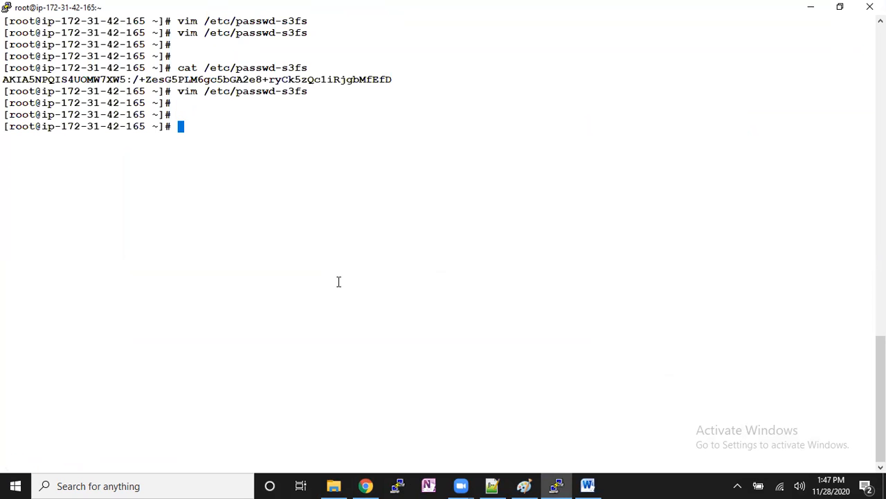
- Set the permissions of /etc/passwd-s3fs to 600 with chmod
text(chmod )
text(400)
key(BackSpace)
key(BackSpace)
key(BackSpace)
text(600 /etc/passwd)
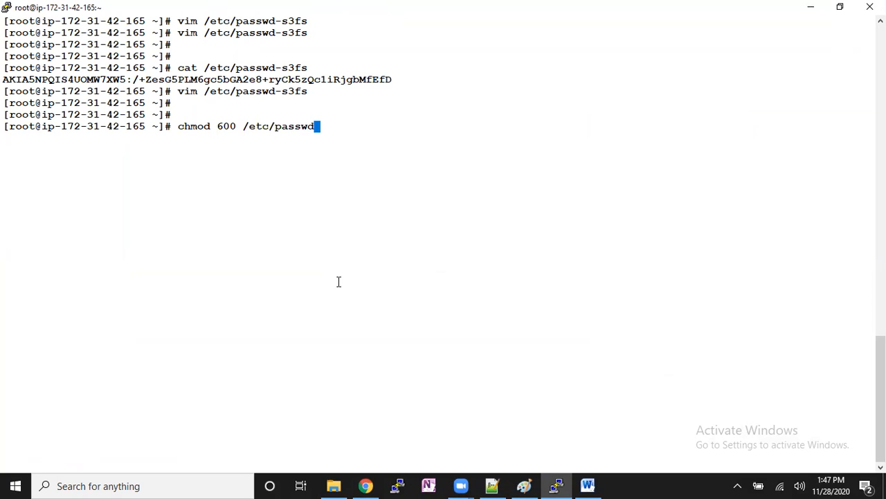
text(-s3fs)
key(Return)
key(Return)
key(Return)
key(Return)
key(Return)
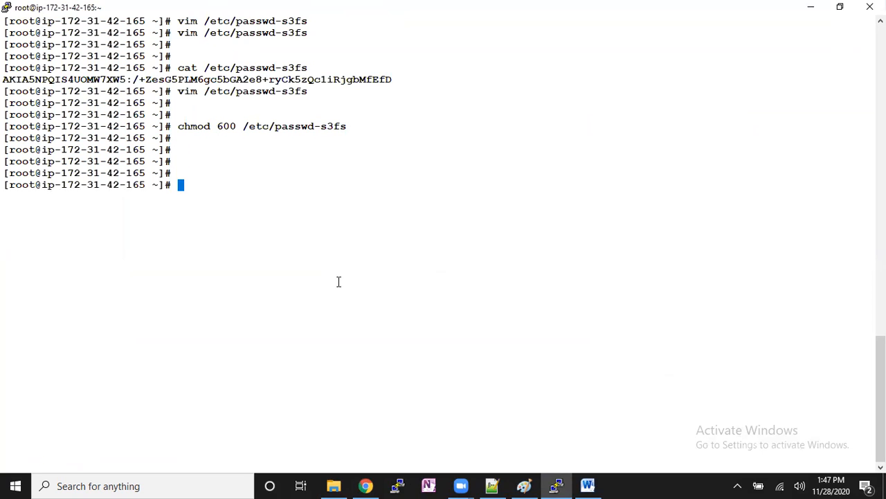
- Look up the bucket name in the S3 bucket list in Chrome and begin the terminal command s3fs krmigration-bucket
text(s3fs)
key(alt+Tab)
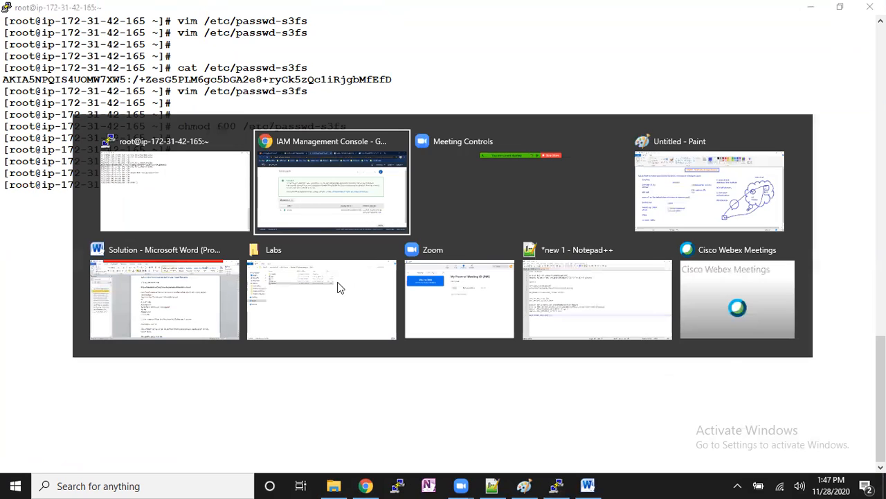
click(45, 11)
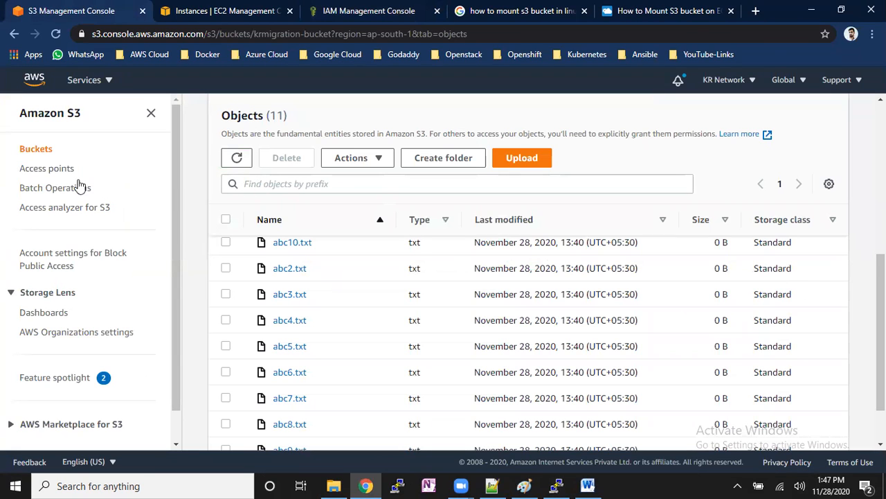
click(38, 148)
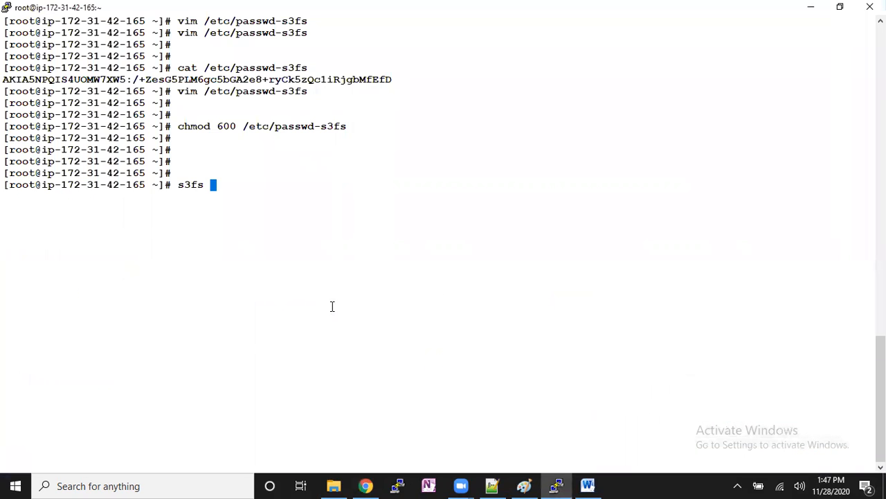
text(krmigrt)
key(BackSpace)
key(BackSpace)
text(ration)
text(-mi)
key(BackSpace)
key(BackSpace)
text(bucket)
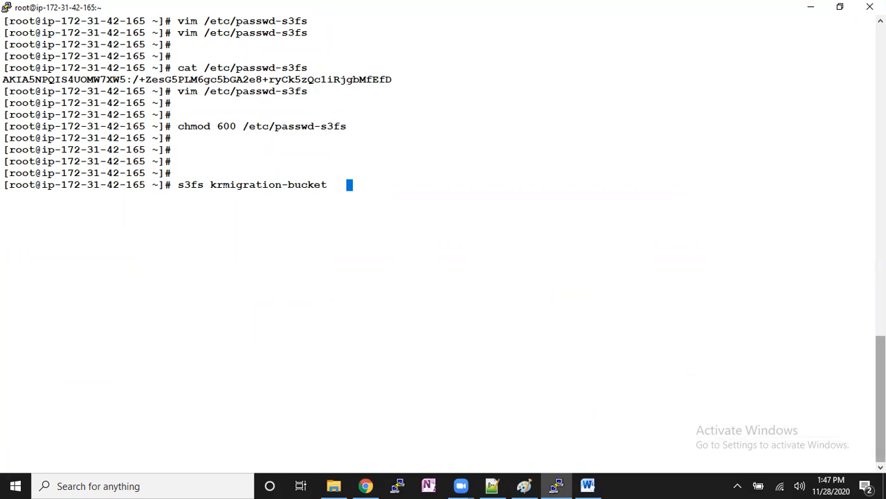
- Complete the s3fs command with mount point /krnetwork-prod-bucket1 and option -o passwd_file=/etc/passwd-s3fs, and run it
scroll(332, 306, up, 7)
scroll(388, 64, up, 4)
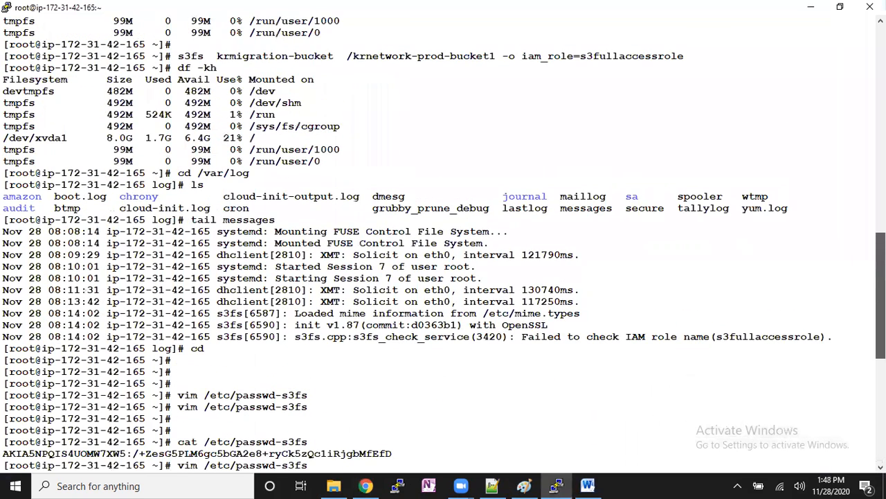
double_click(387, 67)
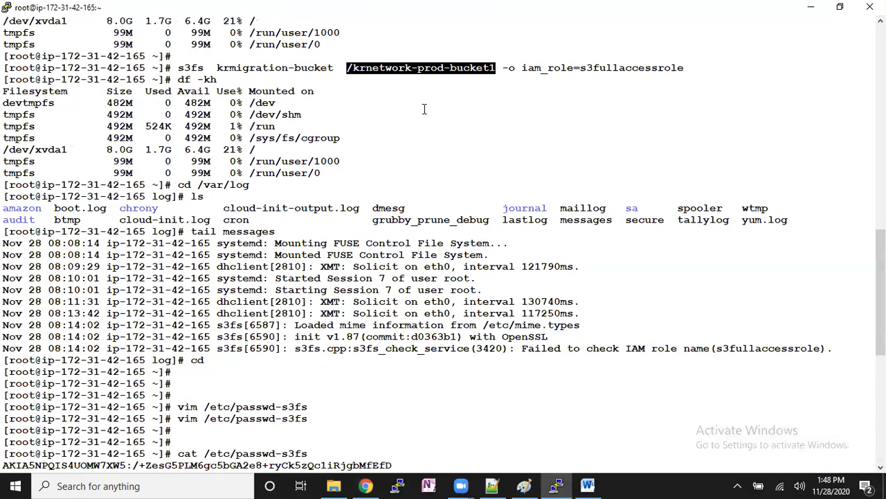
right_click(449, 172)
text(-o p)
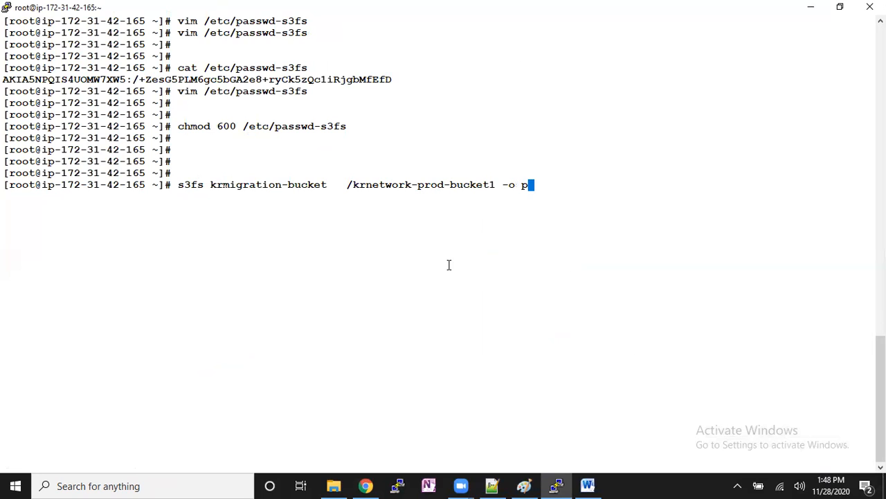
text(asswd_file=)
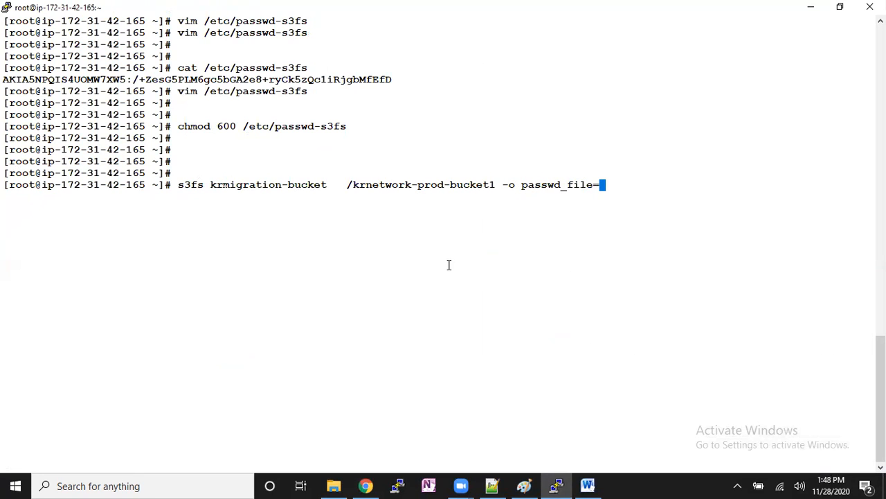
double_click(263, 128)
right_click(613, 203)
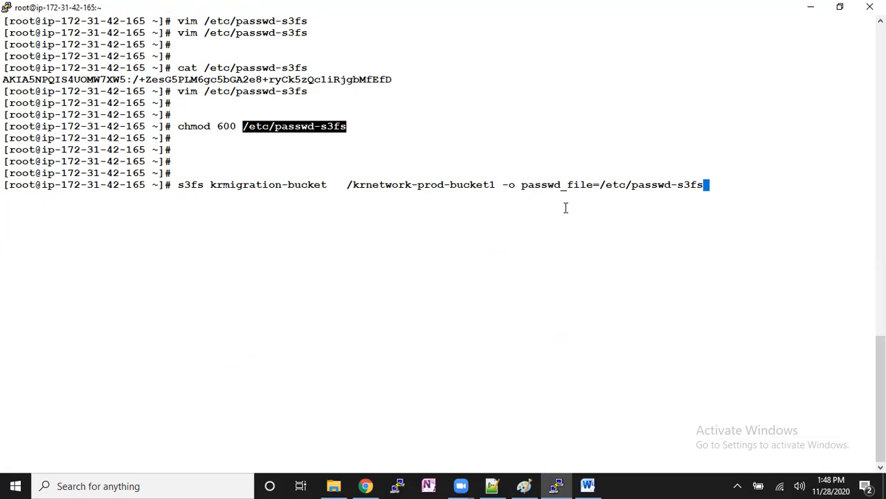
drag(536, 185, 593, 185)
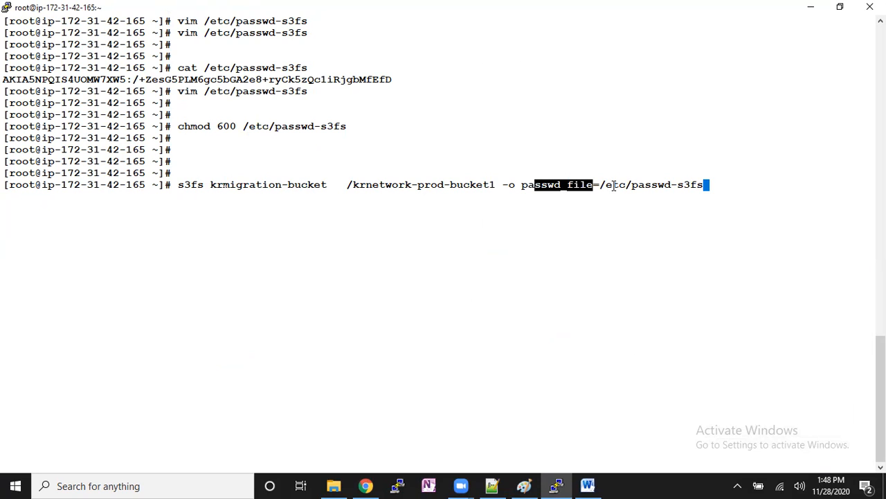
click(594, 206)
drag(530, 185, 582, 192)
click(584, 192)
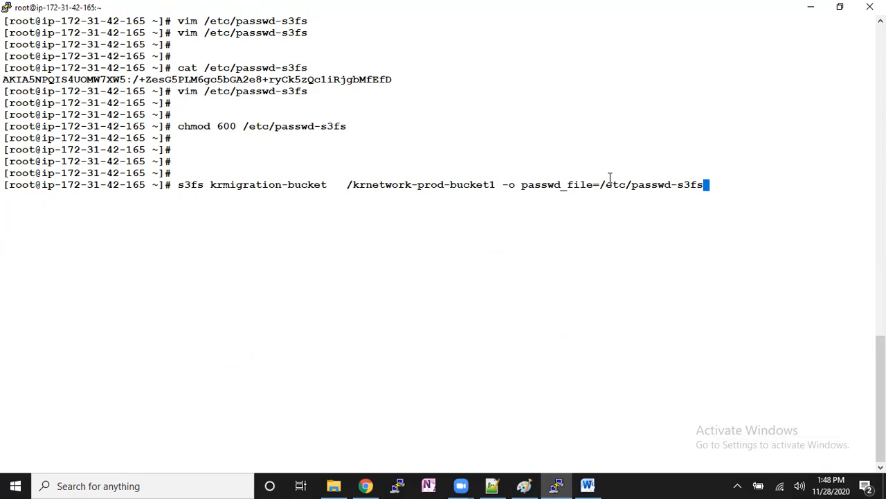
drag(595, 186, 681, 185)
click(680, 186)
key(Return)
- Check the mounted file systems with df -kh and list the contents of /krnetwork-prod-bucket1
text(df -kh)
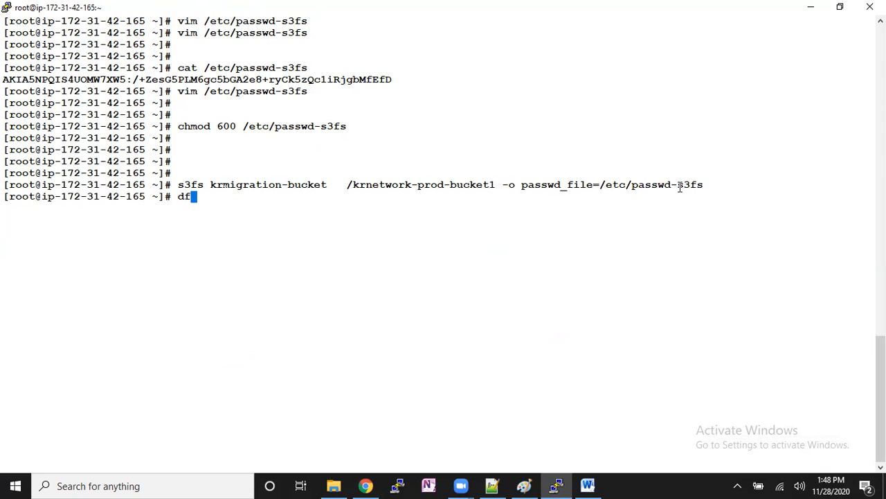
key(Return)
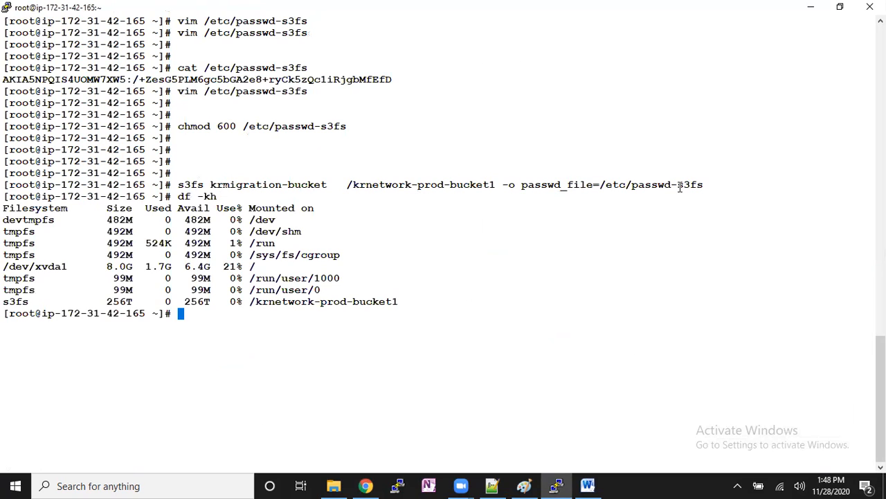
double_click(382, 301)
key(ctrl+c)
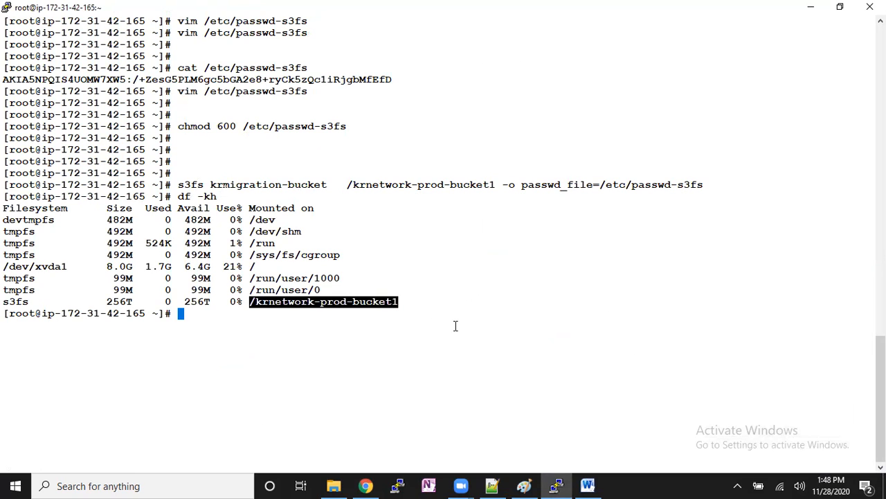
text(cd)
right_click(507, 300)
key(Return)
text(ls)
key(Return)
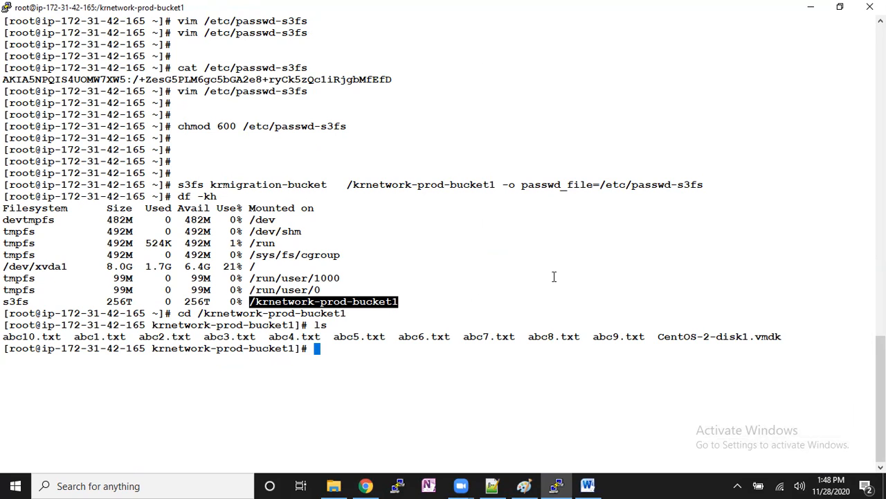
- Return to the home directory, clear the screen and create the directory /bucket2
text(cd)
key(Return)
text(cd)
key(Return)
key(ctrl+l)
text(mkdir bucket)
key(BackSpace)
key(BackSpace)
key(BackSpace)
key(BackSpace)
key(BackSpace)
key(BackSpace)
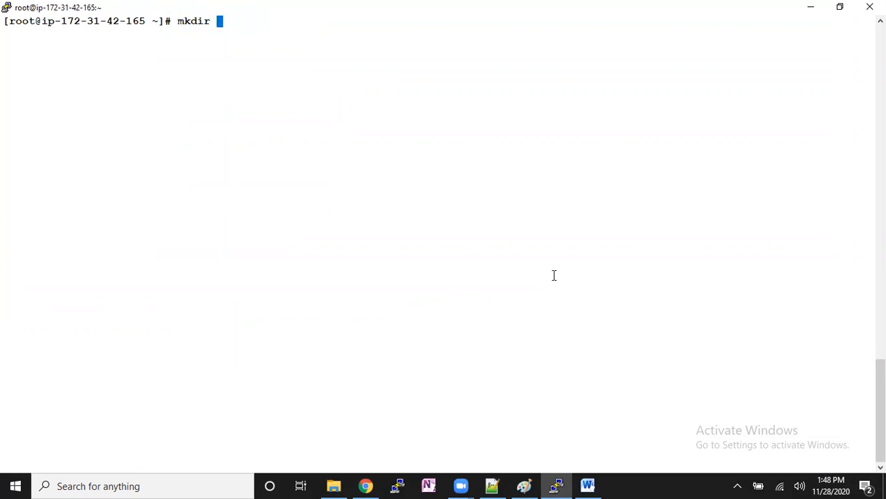
text(/bucket2)
key(Return)
key(Return)
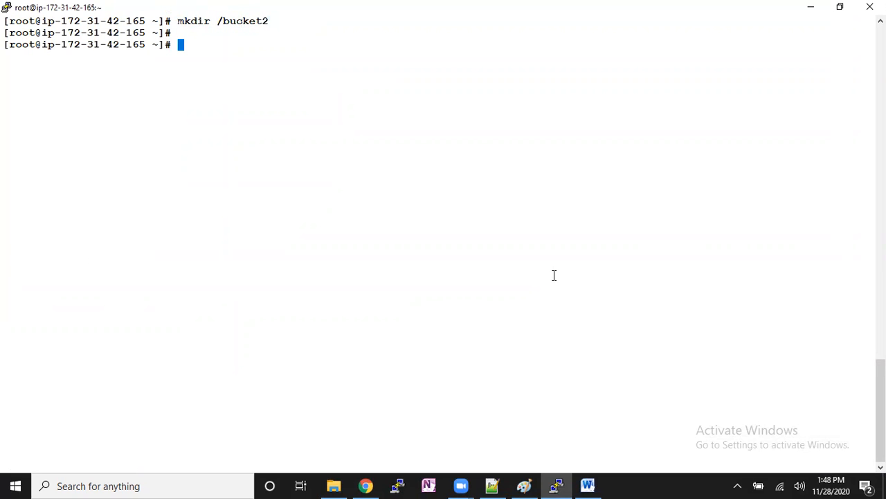
- Recall the previous s3fs mount command and change its mount point to /bucket2
key(Up)
key(Up)
key(Up)
key(Up)
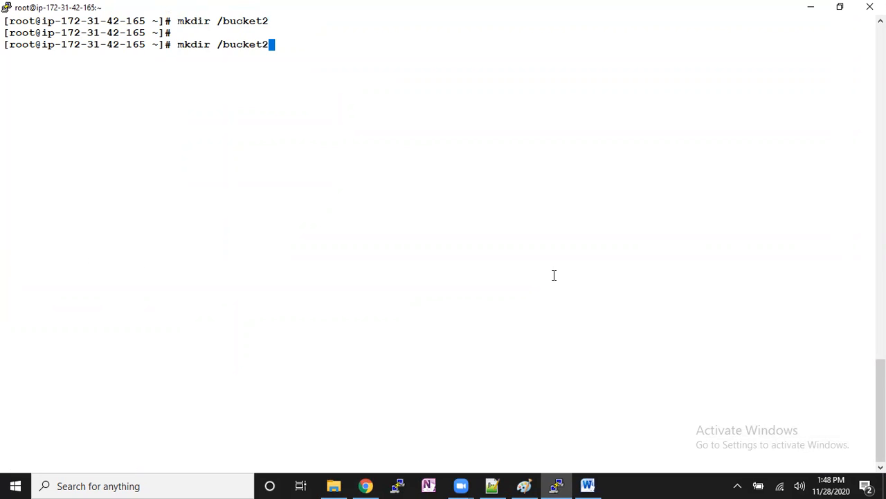
key(Up)
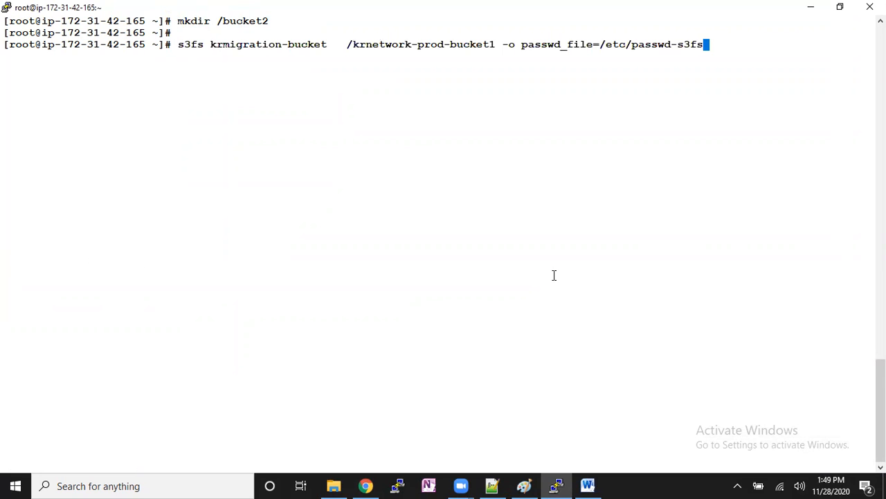
key(Left)
key(Left)
key(Left)
key(Left)
key(Left)
key(Left)
key(Left)
key(Left)
key(Left)
key(Left)
key(Left)
key(Left)
key(Left)
key(Left)
key(Left)
key(Left)
key(Left)
key(Left)
key(Left)
key(Left)
key(BackSpace)
key(BackSpace)
key(BackSpace)
key(BackSpace)
key(BackSpace)
key(BackSpace)
key(BackSpace)
key(BackSpace)
key(BackSpace)
key(BackSpace)
key(BackSpace)
key(BackSpace)
key(BackSpace)
key(BackSpace)
key(BackSpace)
key(BackSpace)
key(BackSpace)
key(BackSpace)
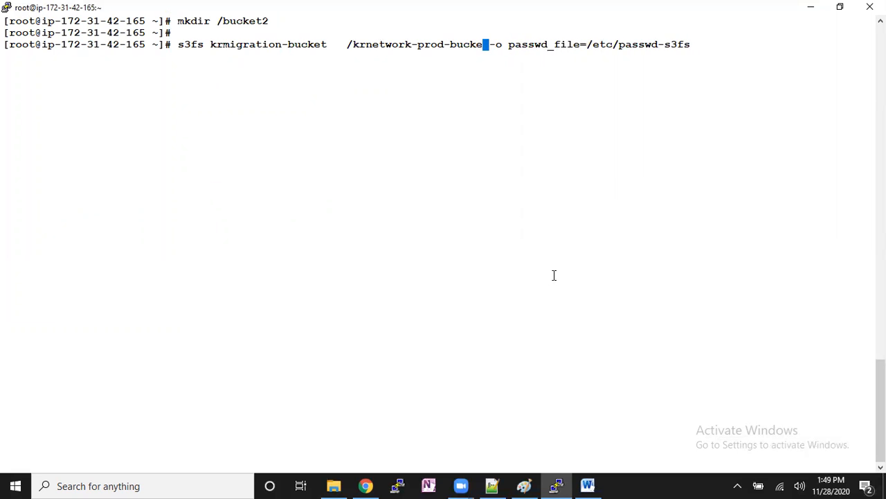
key(BackSpace)
key(BackSpace)
key(BackSpace)
key(BackSpace)
text(bucket2)
- Replace the bucket name in the command with krnetwork-bucket1, looked up in the S3 console in Chrome, and run the mount
key(Left)
key(Left)
key(Left)
key(Left)
key(Left)
key(Left)
key(Left)
key(Left)
key(Left)
key(Left)
key(Left)
key(BackSpace)
key(BackSpace)
key(BackSpace)
key(BackSpace)
key(BackSpace)
key(BackSpace)
key(BackSpace)
key(BackSpace)
key(BackSpace)
key(BackSpace)
key(BackSpace)
key(BackSpace)
key(BackSpace)
key(BackSpace)
key(BackSpace)
key(BackSpace)
key(BackSpace)
key(BackSpace)
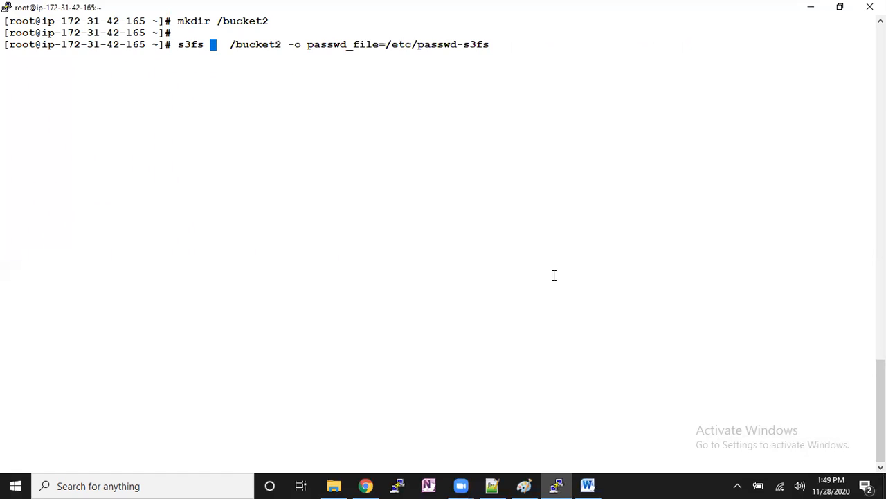
key(alt+Tab)
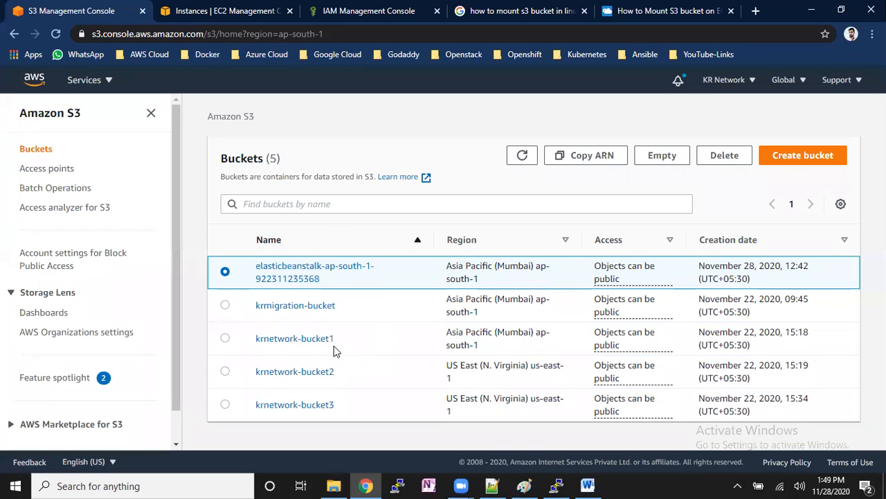
drag(343, 344, 249, 349)
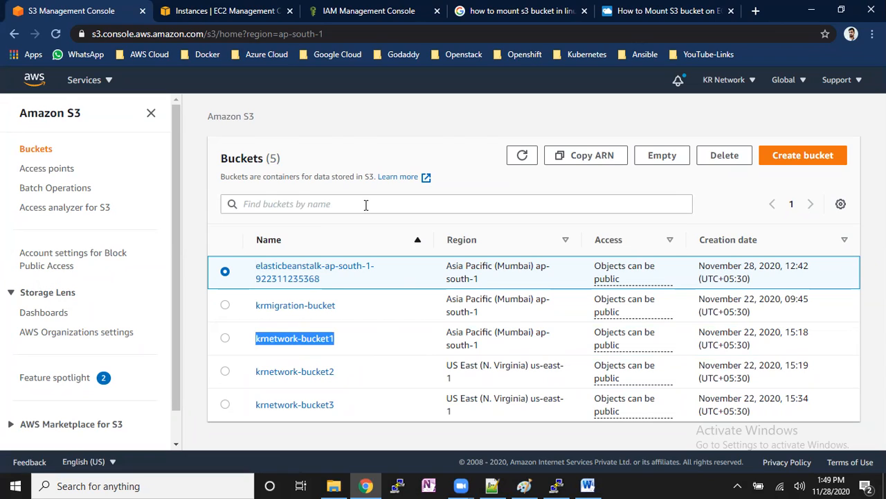
key(alt+Tab)
text(krnetwor)
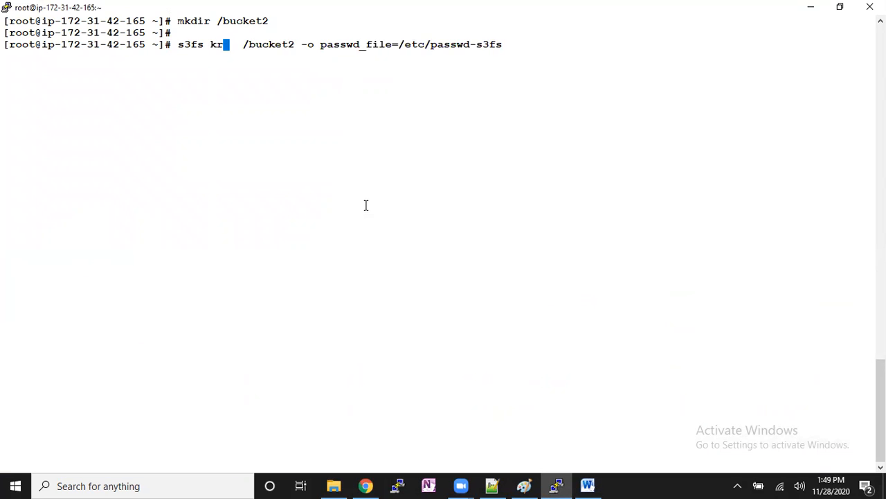
text(k-)
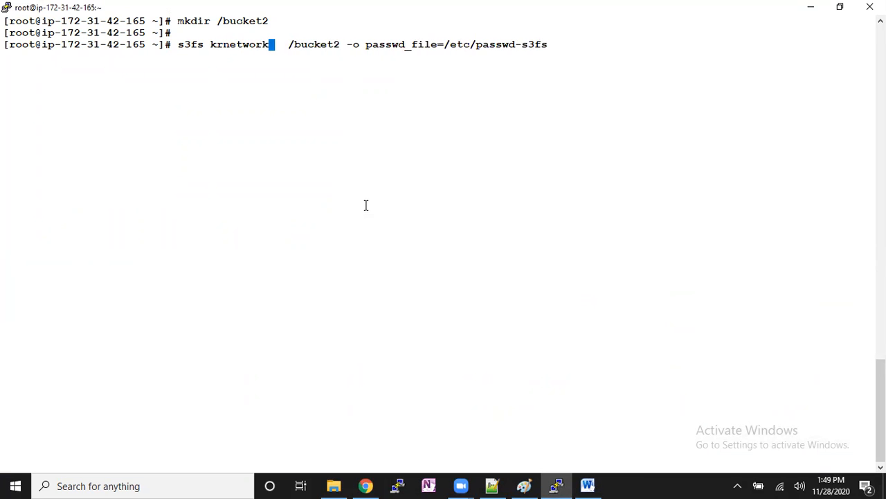
text(bucket1)
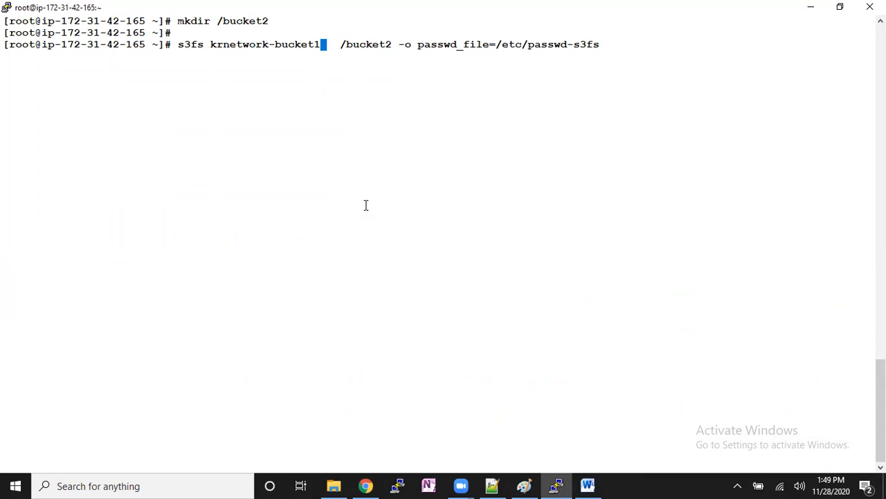
key(Return)
key(Return)
key(Return)
key(Return)
- List the mounted file systems with df -kh to check the /bucket2 mount
text(df -kh)
key(Return)
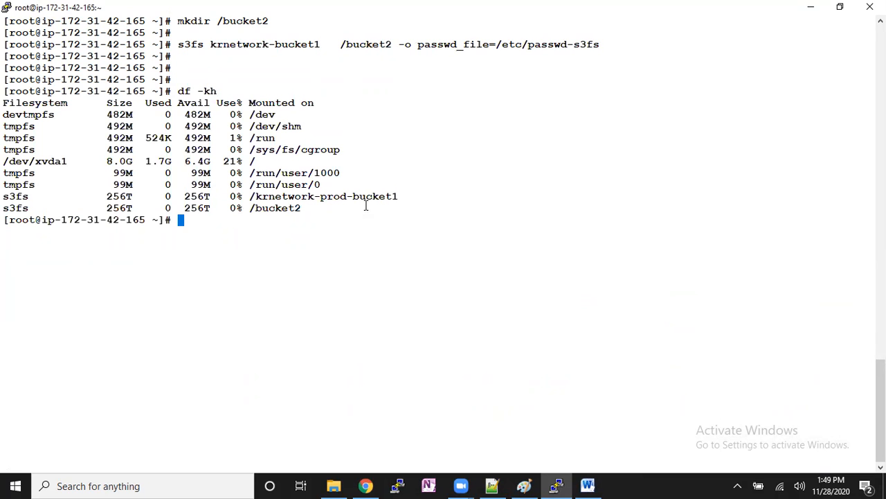
- Change to the directory /krnetwork-prod-bucket1 and copy all files matching abc* from it to /bucket2
double_click(270, 208)
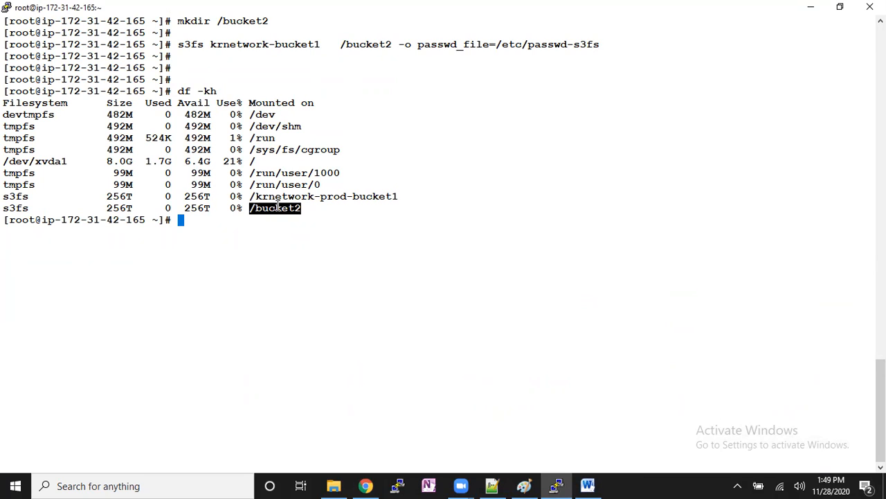
double_click(282, 197)
key(ctrl+c)
text(cd)
right_click(332, 223)
key(Return)
key(Return)
text(cp abc*  /)
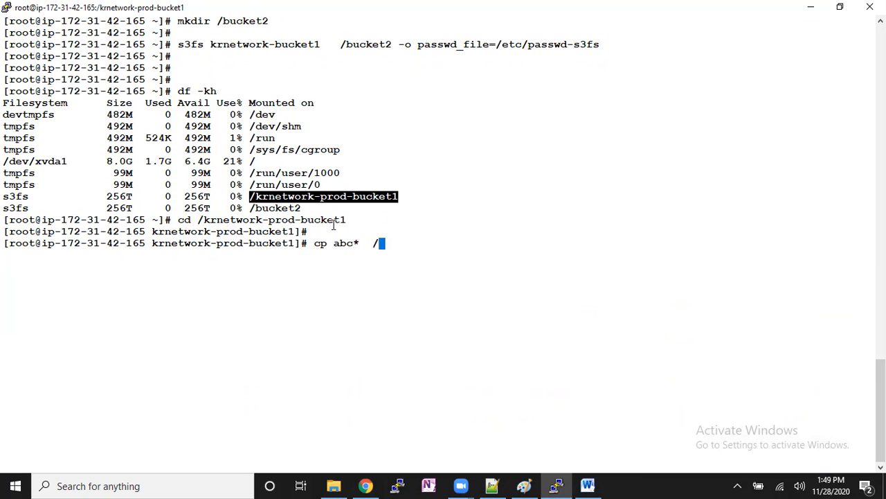
text(bucket2)
key(Return)
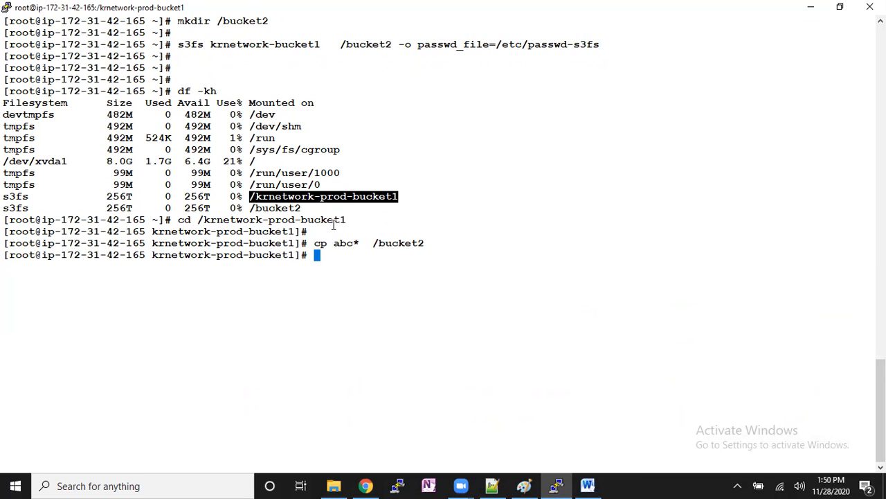
- Return to the home directory, change to /bucket2/ and list its contents
text(cd)
key(Return)
text(cd /bucket2/)
key(Return)
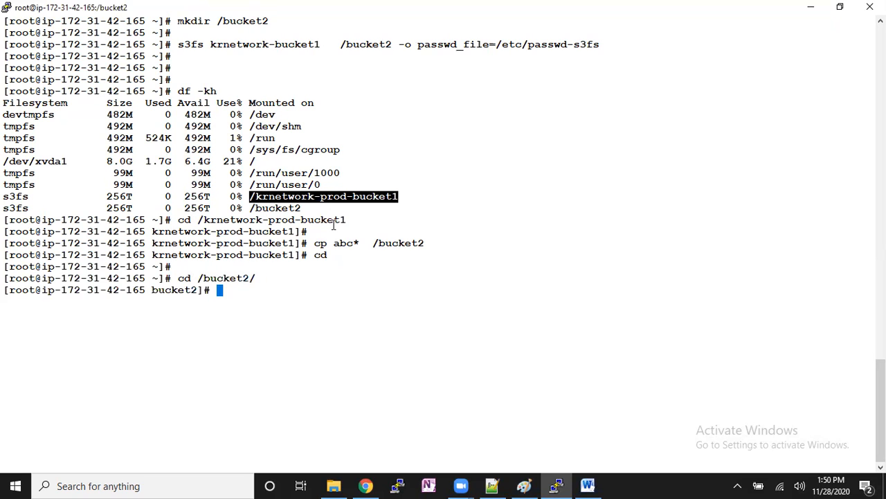
text(ls)
key(Return)
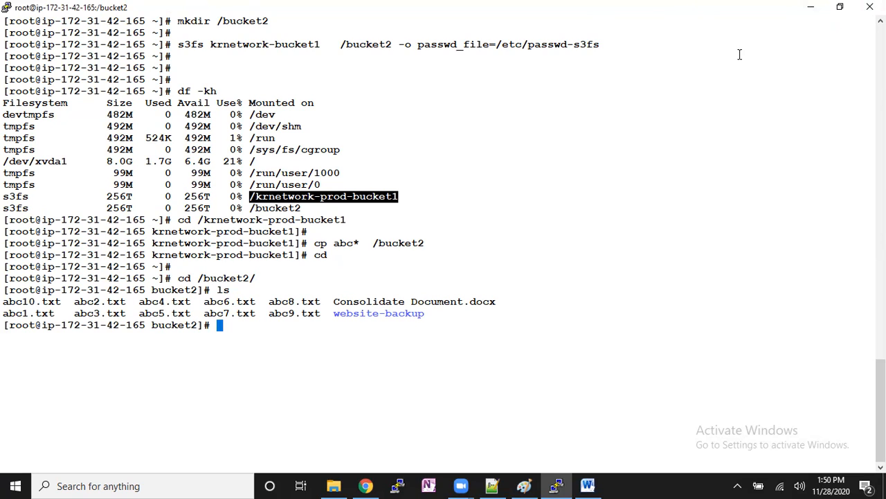
- Switch to the S3 console in Chrome and check the objects stored in krnetwork-bucket2 and krnetwork-bucket1
click(365, 486)
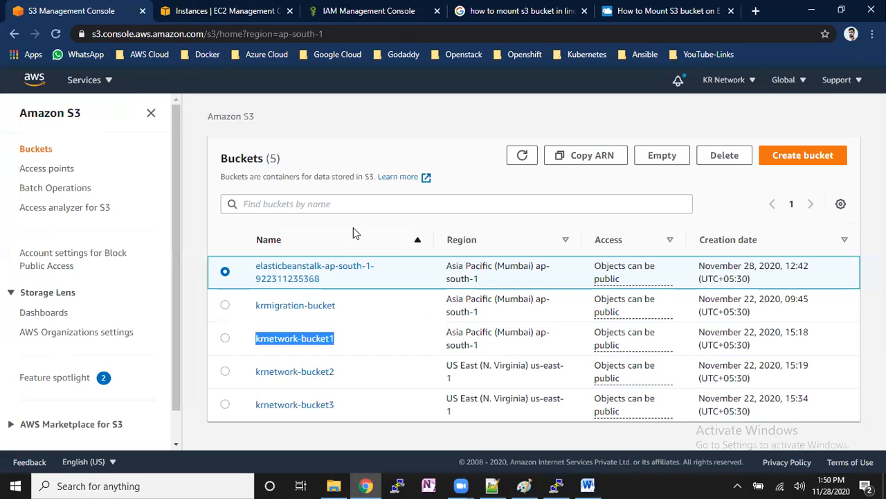
click(305, 376)
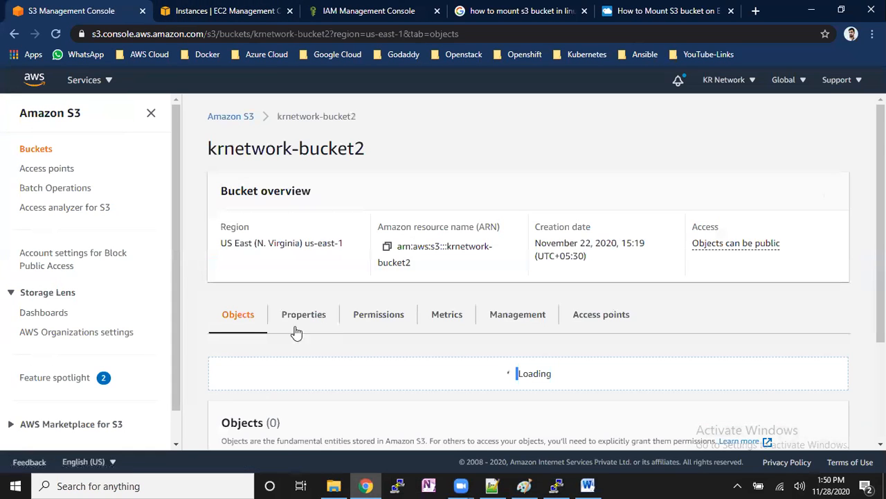
scroll(299, 322, down, 3)
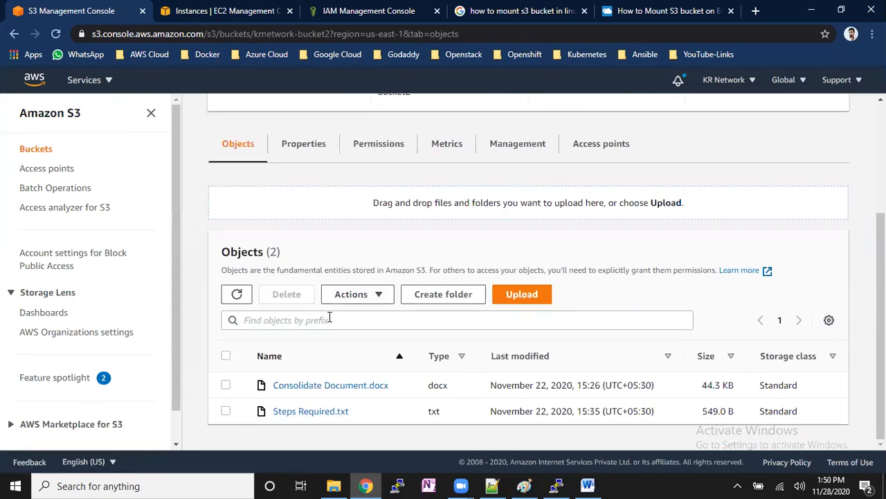
scroll(330, 317, up, 3)
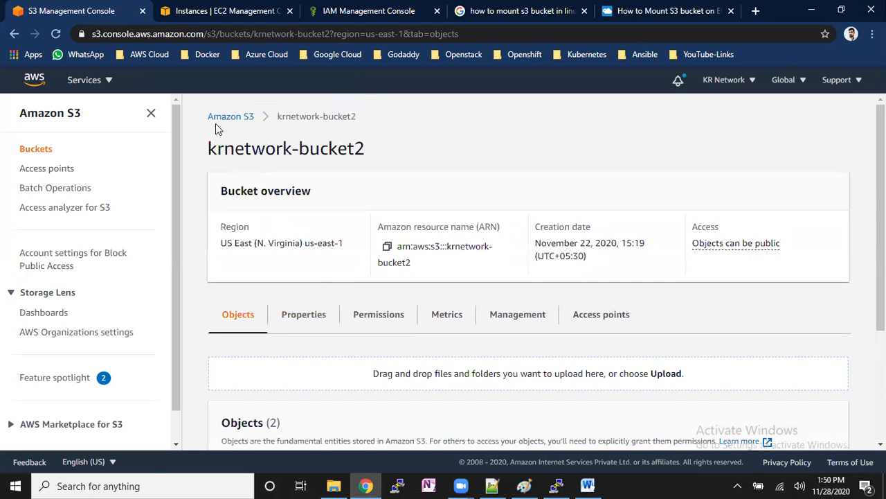
drag(255, 118, 218, 119)
click(219, 123)
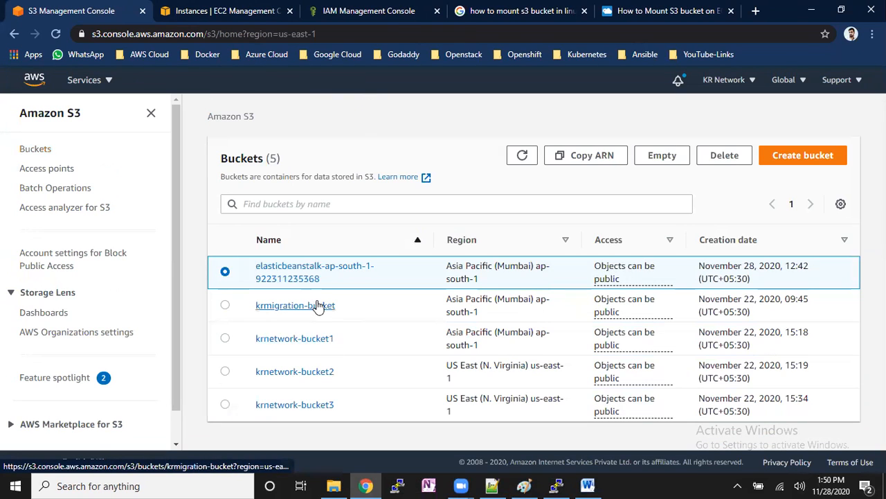
click(318, 343)
scroll(450, 361, down, 7)
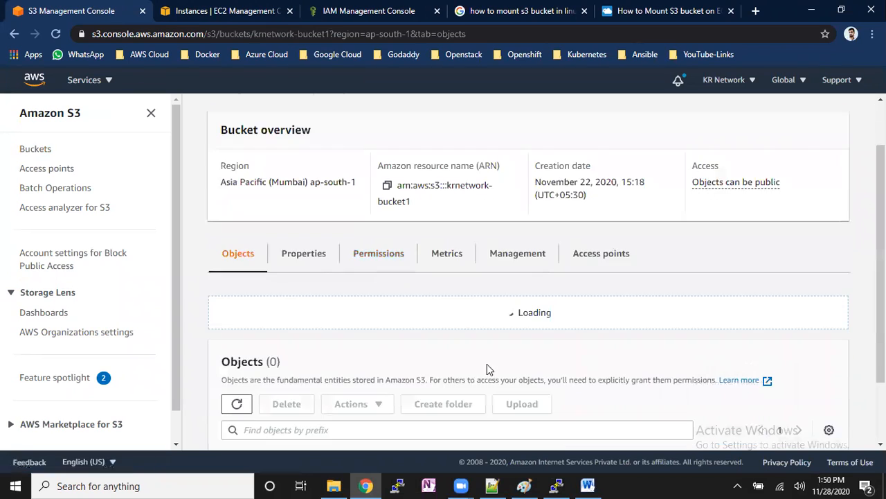
scroll(491, 361, up, 3)
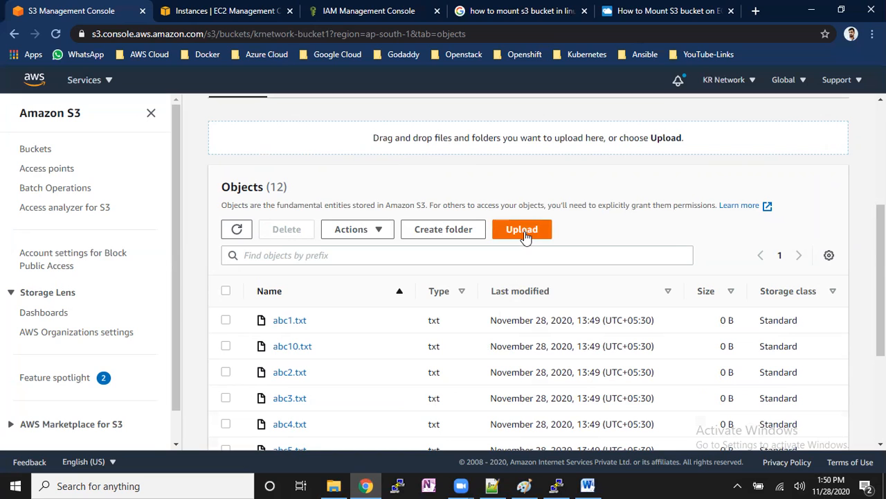
- Switch back to the PuTTY terminal, return to the home directory and review the s3fs mounts with df -kh on a cleared screen
click(549, 485)
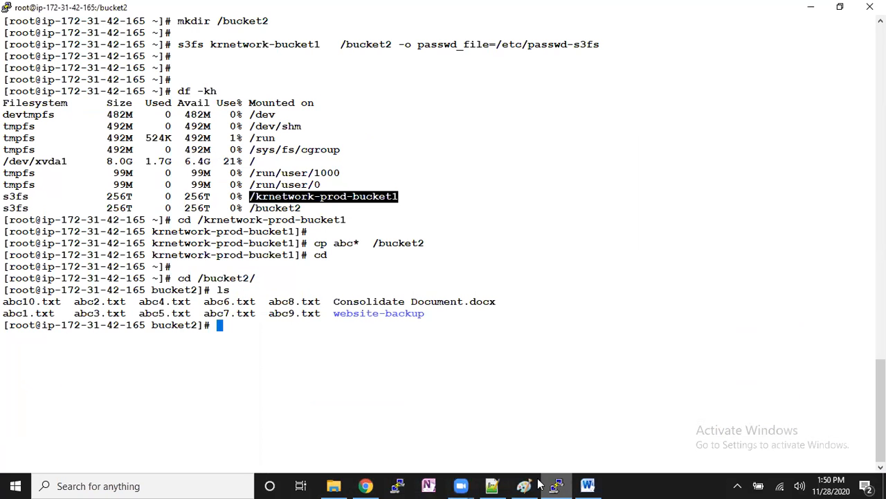
drag(192, 289, 353, 302)
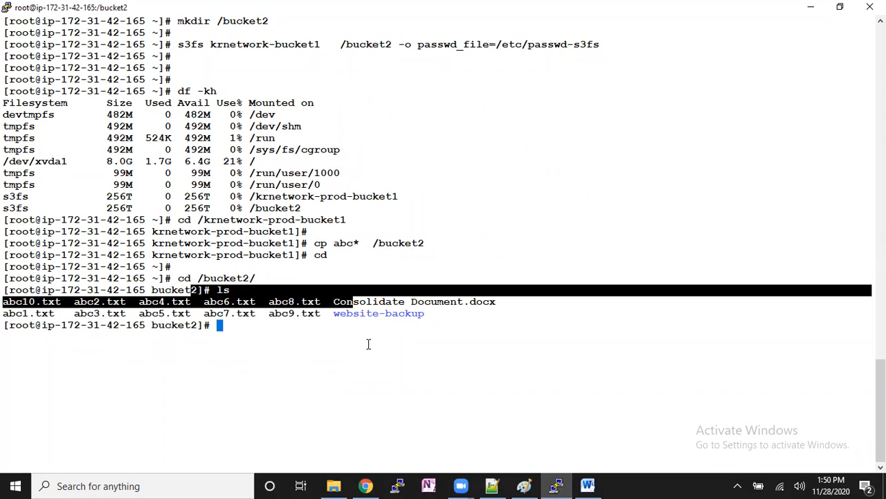
click(313, 372)
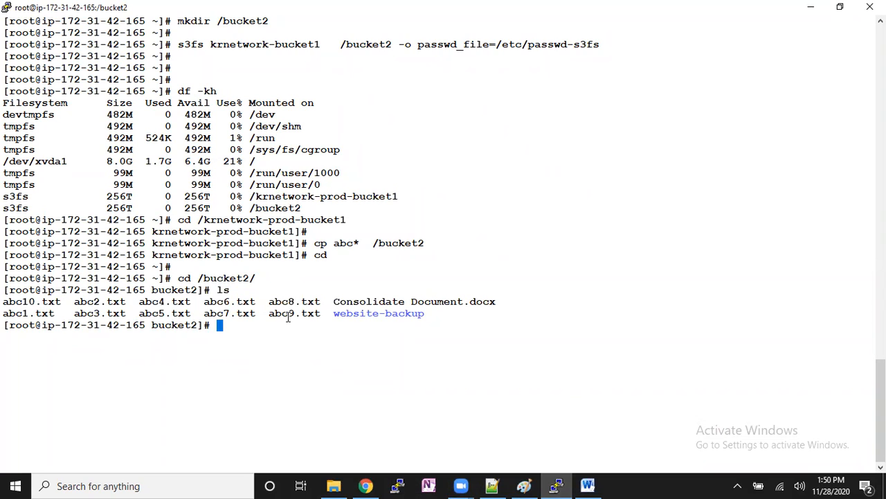
text(cd)
key(Return)
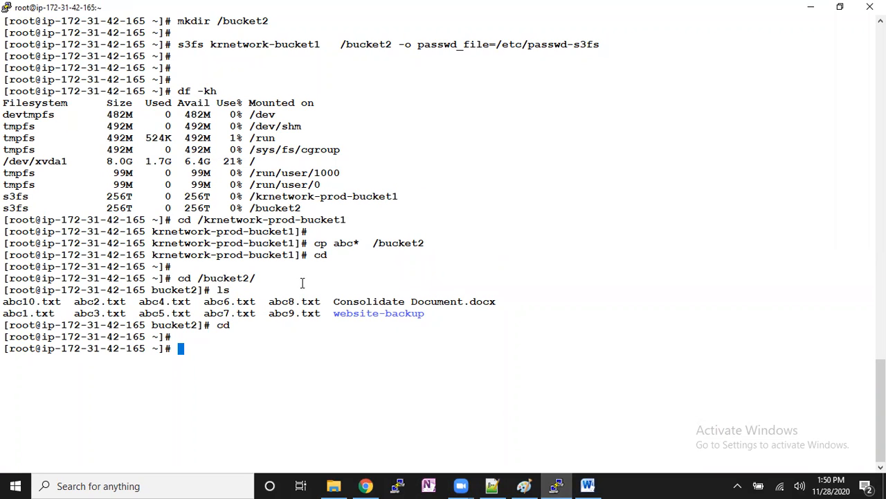
key(ctrl+l)
text(df -kh)
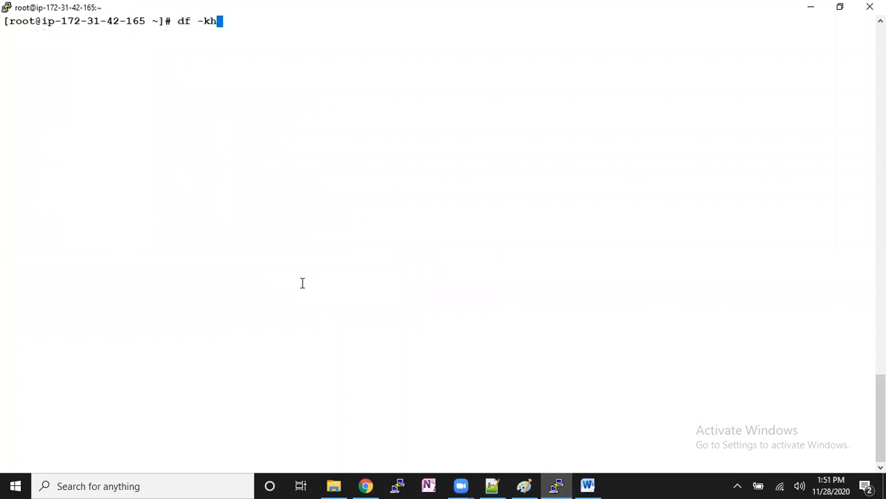
key(Return)
drag(4, 127, 300, 135)
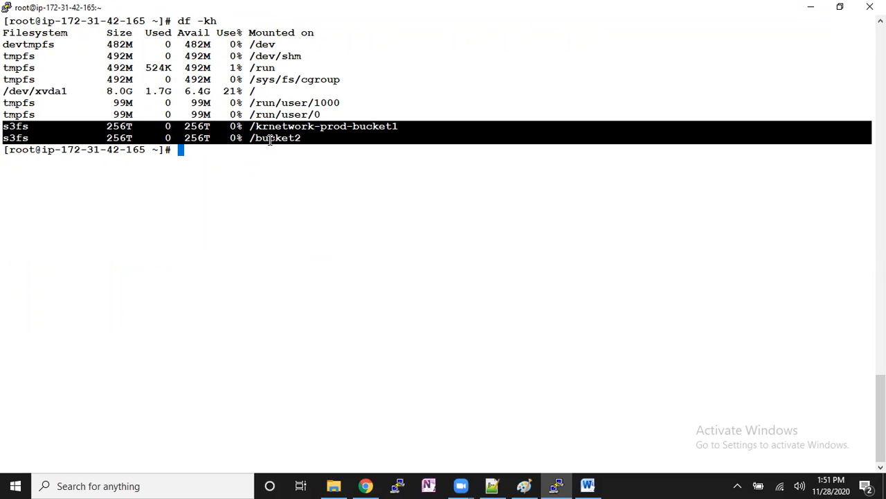
click(274, 144)
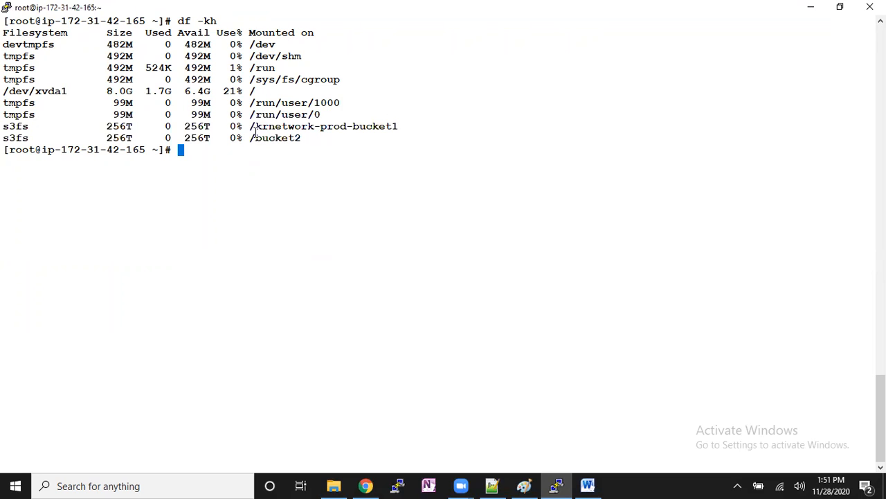
drag(254, 129, 318, 125)
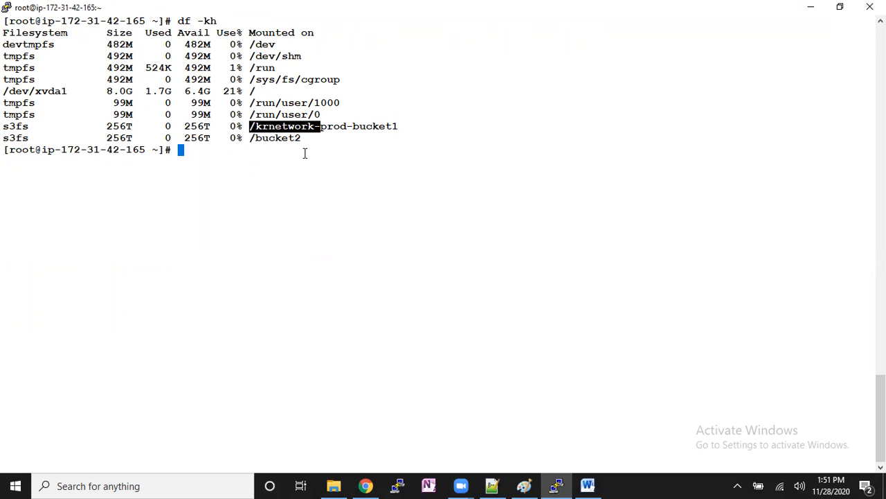
click(308, 188)
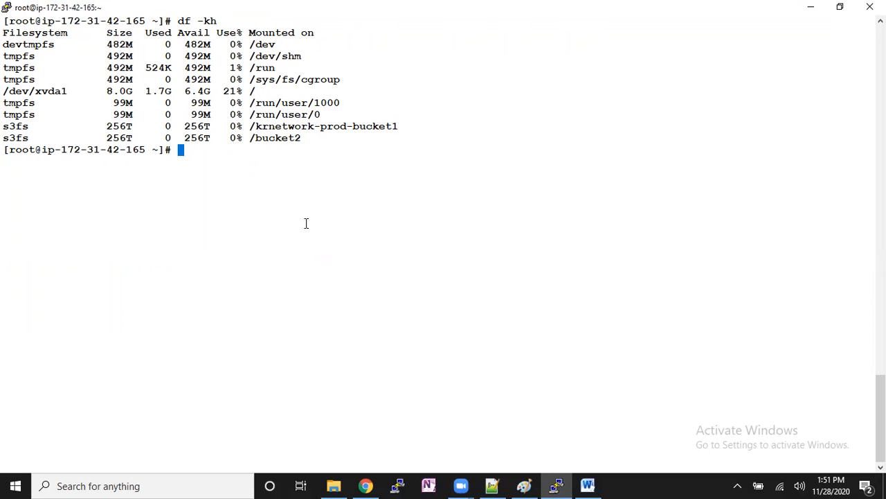
- Switch to Paint and add the text "tntdrive" below the File System: s3fs note
click(526, 484)
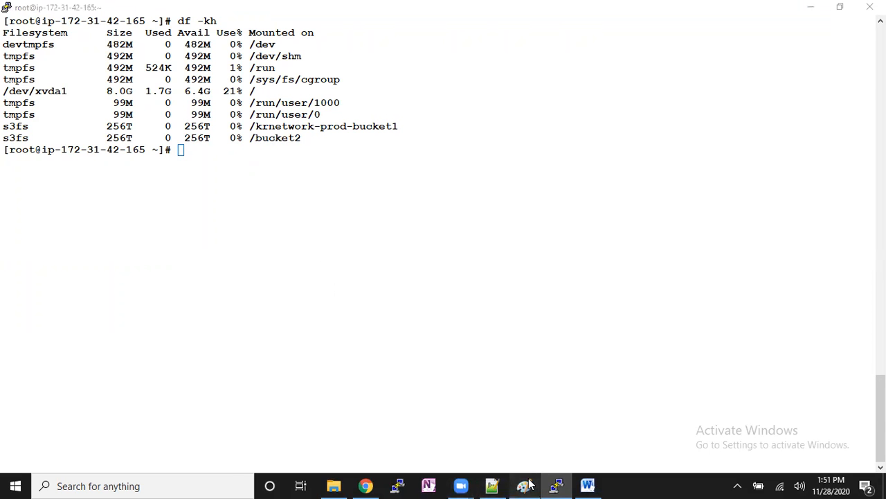
drag(397, 222, 430, 240)
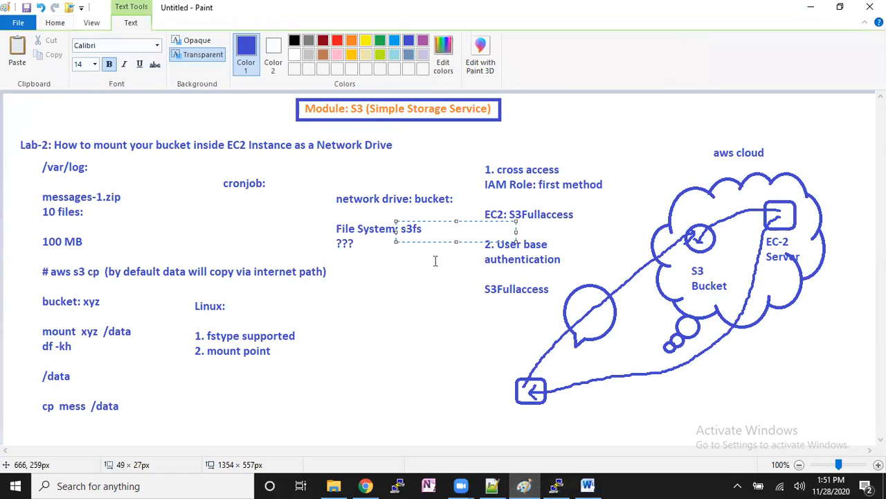
drag(343, 281, 450, 324)
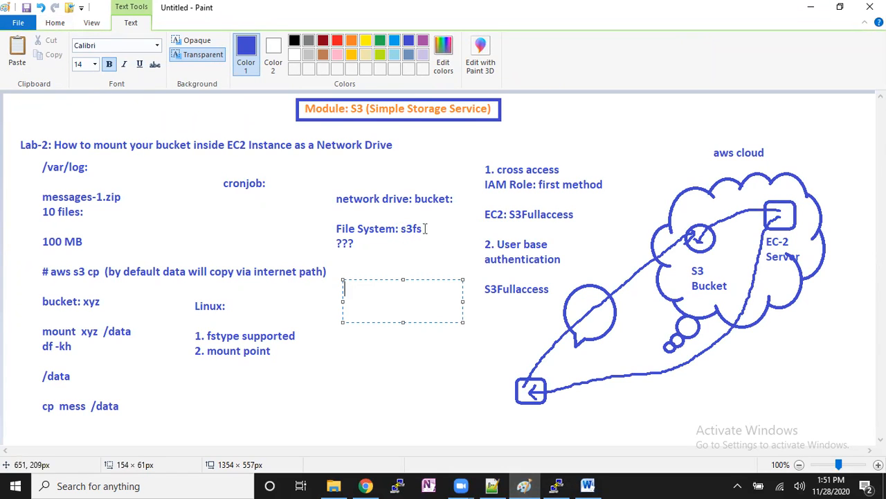
text(tntdrive)
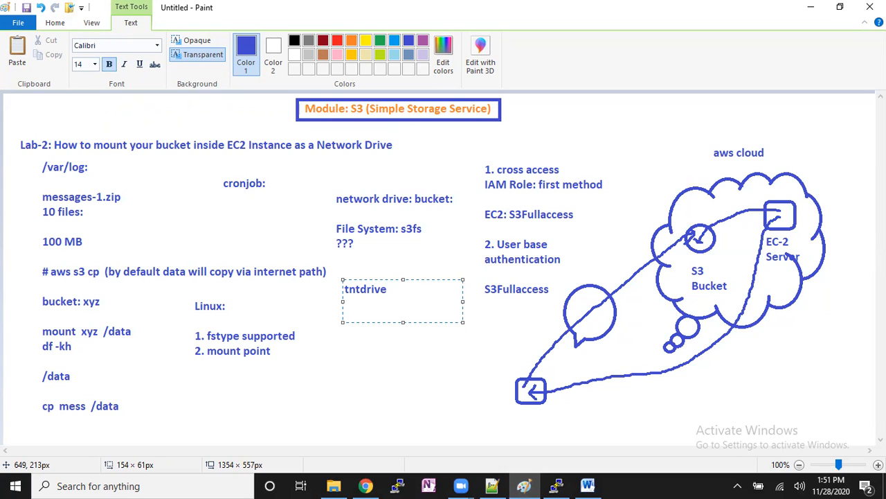
click(430, 356)
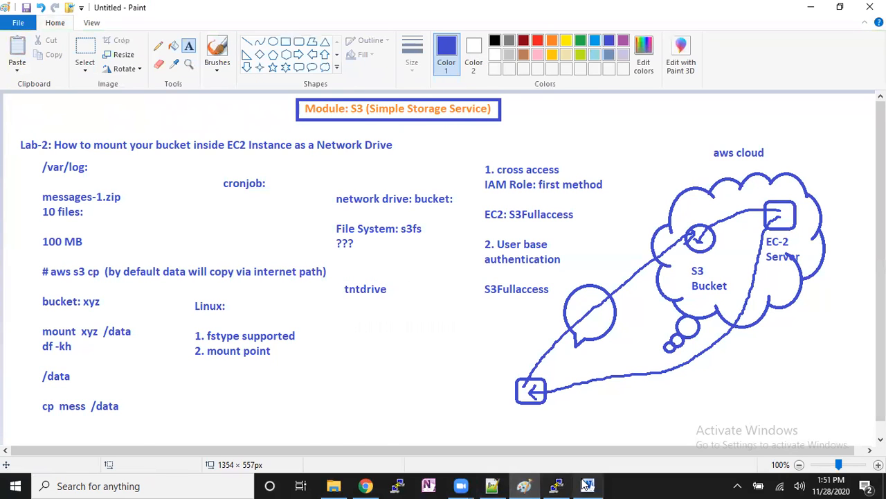
- Copy the first echo command that appends the s3fs entry to /etc/fstab from the Word document and paste it at the PuTTY prompt
click(523, 485)
scroll(537, 249, down, 5)
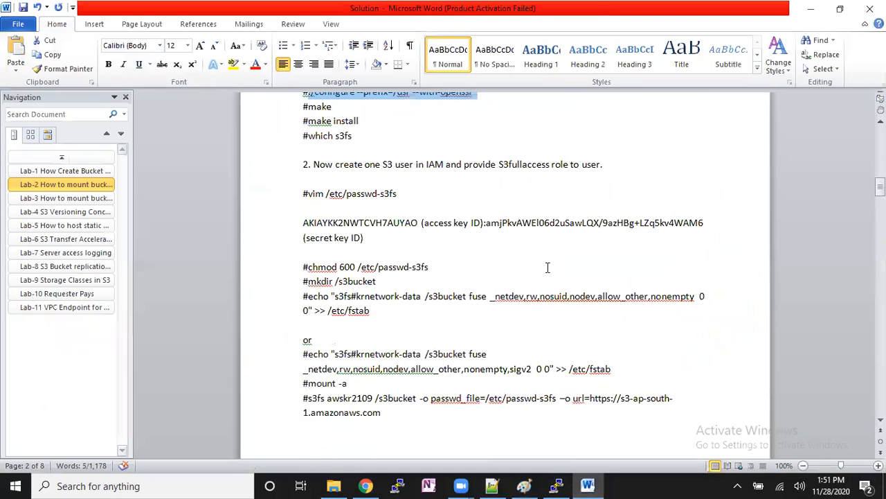
triple_click(312, 296)
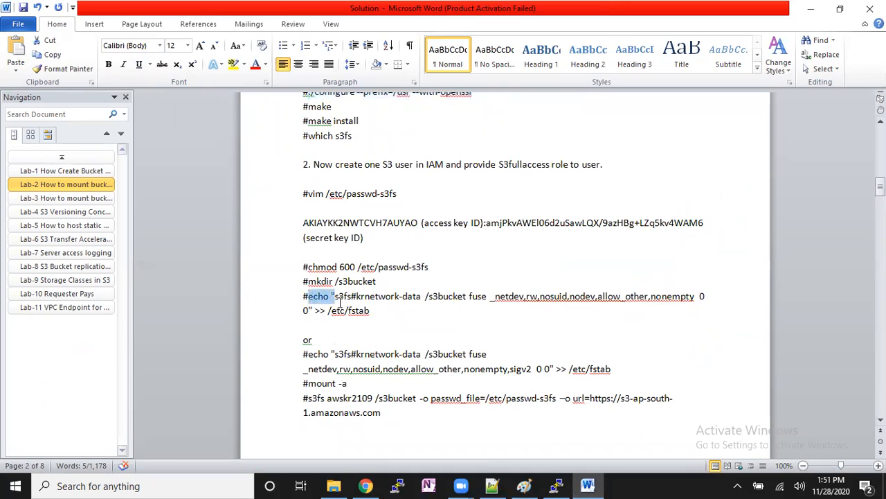
right_click(365, 313)
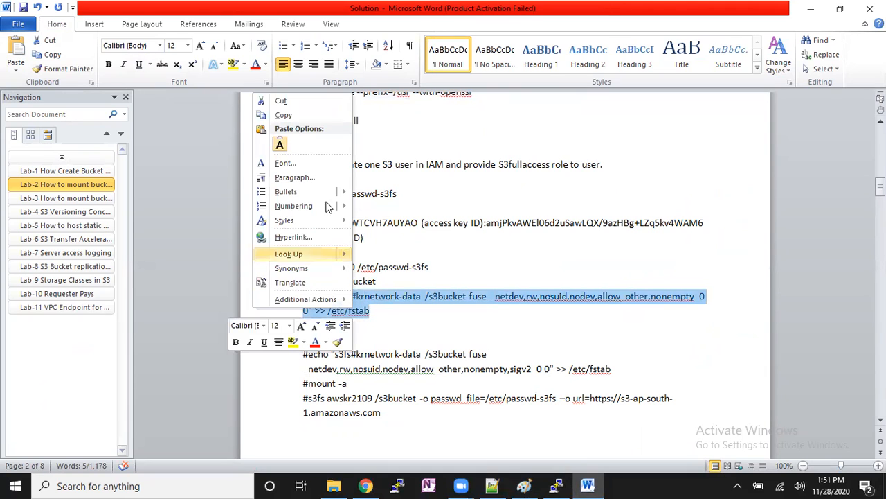
click(291, 115)
click(554, 485)
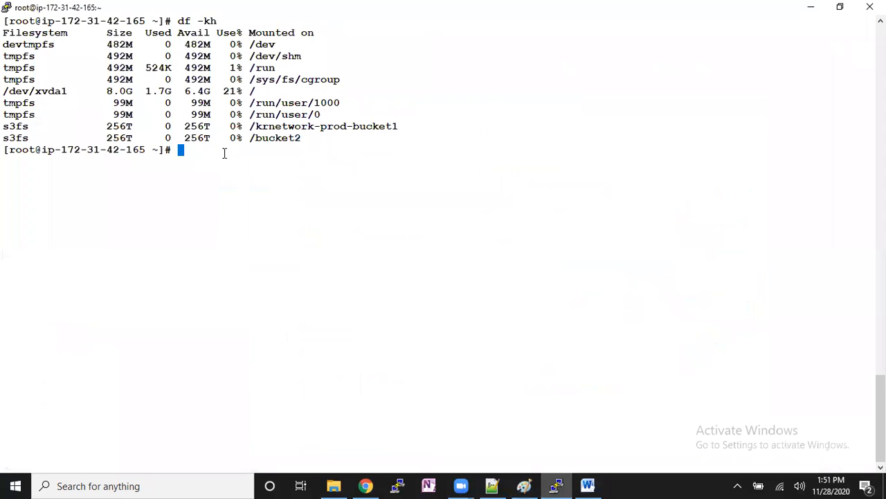
right_click(293, 188)
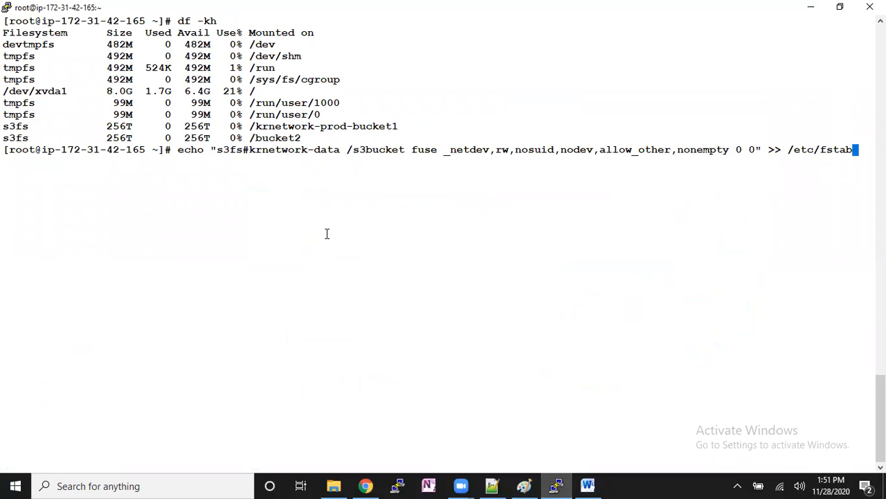
- Change the mount point in the pasted echo command from /s3bucket to /bucket2
key(Left)
key(Left)
key(Left)
key(Left)
key(Left)
key(Left)
key(Left)
key(Left)
key(Left)
key(Left)
key(Left)
key(Left)
key(Left)
key(Left)
key(Left)
key(Left)
key(Left)
key(Left)
key(Left)
key(Left)
key(Left)
key(Left)
key(Left)
key(Left)
key(Left)
key(Left)
key(Left)
key(Left)
key(Left)
key(Left)
key(Left)
key(Left)
key(Left)
key(Left)
key(Left)
key(Left)
key(Left)
key(Left)
key(Left)
key(Left)
key(Left)
key(Left)
key(Left)
key(Left)
key(Left)
key(Left)
key(Left)
key(Left)
key(Left)
key(Left)
key(BackSpace)
key(BackSpace)
key(BackSpace)
key(BackSpace)
key(BackSpace)
key(BackSpace)
key(BackSpace)
key(BackSpace)
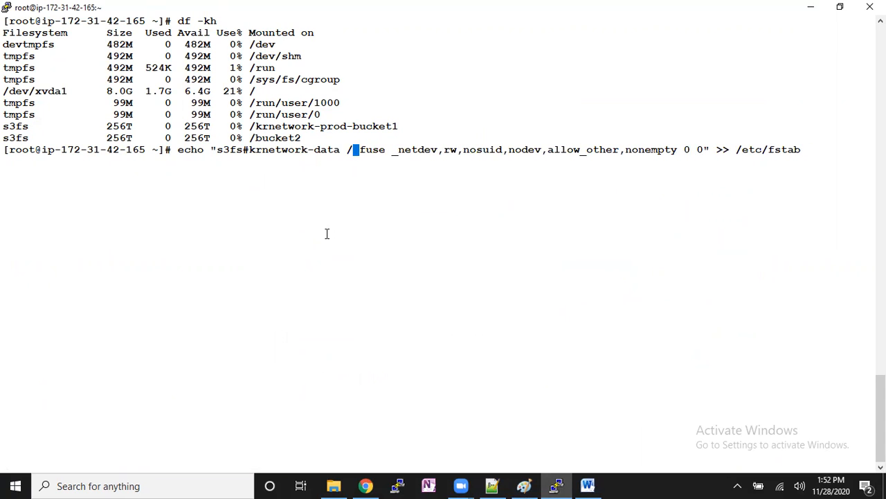
text(bucket)
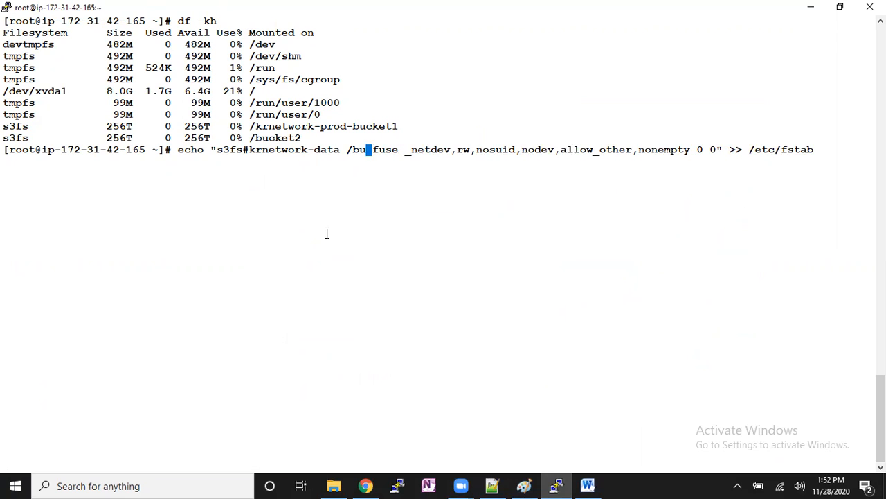
text(2)
- Replace the bucket name in the echo command with krnetwork-bucket1 and run it to append the /bucket2 entry to /etc/fstab
key(Left)
key(Left)
key(Left)
key(Left)
key(Left)
key(Left)
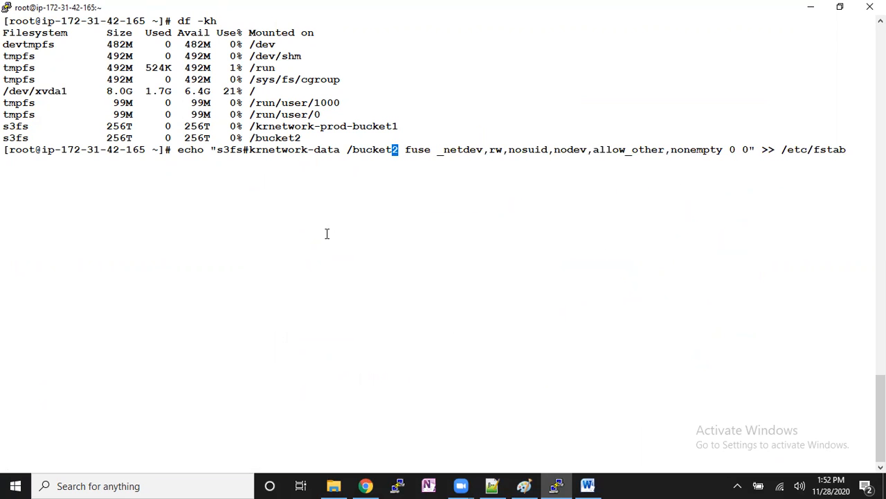
key(Left)
key(Left)
key(Left)
key(Left)
key(Right)
key(BackSpace)
key(BackSpace)
key(BackSpace)
key(BackSpace)
key(BackSpace)
key(BackSpace)
key(BackSpace)
key(BackSpace)
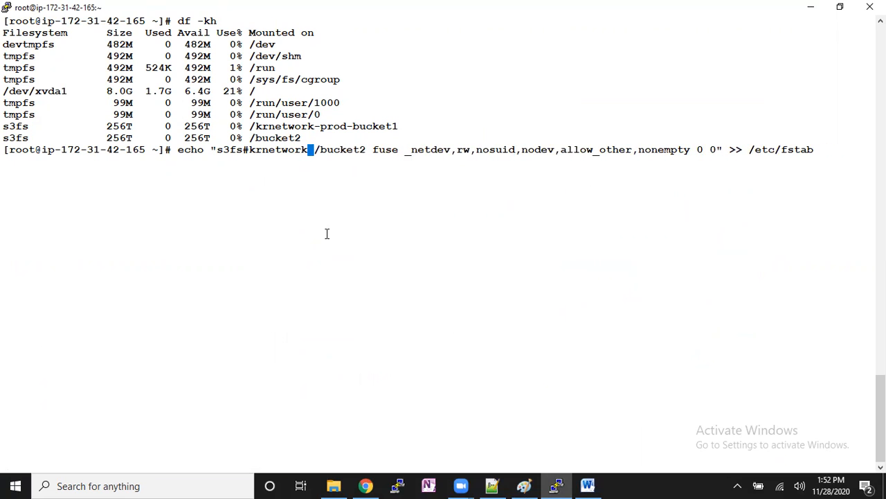
key(BackSpace)
key(BackSpace)
key(BackSpace)
key(BackSpace)
key(BackSpace)
key(BackSpace)
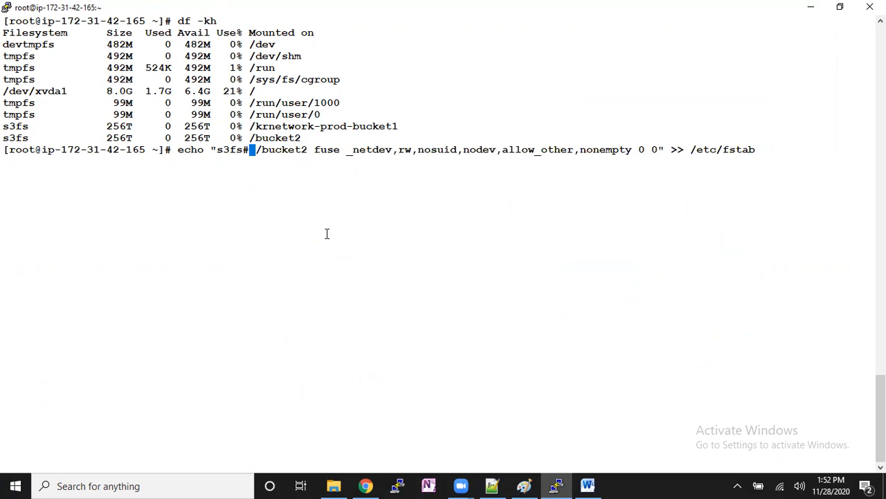
text(krnetwor)
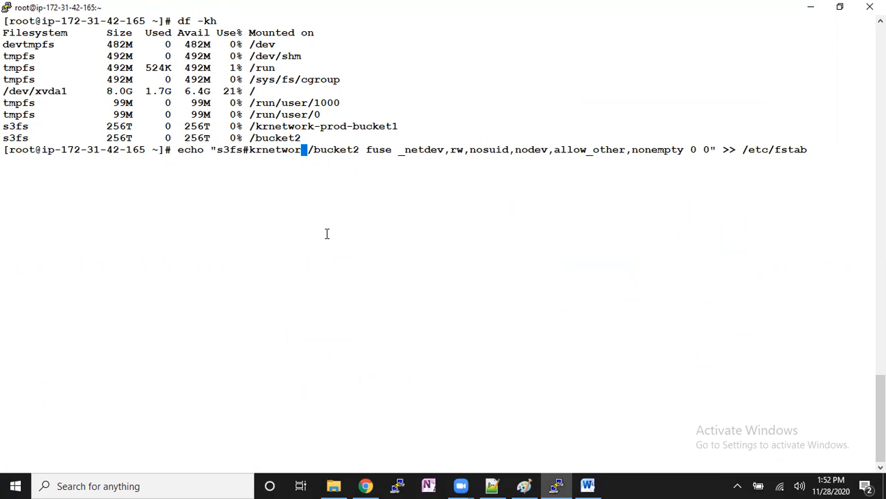
text(k-bucket)
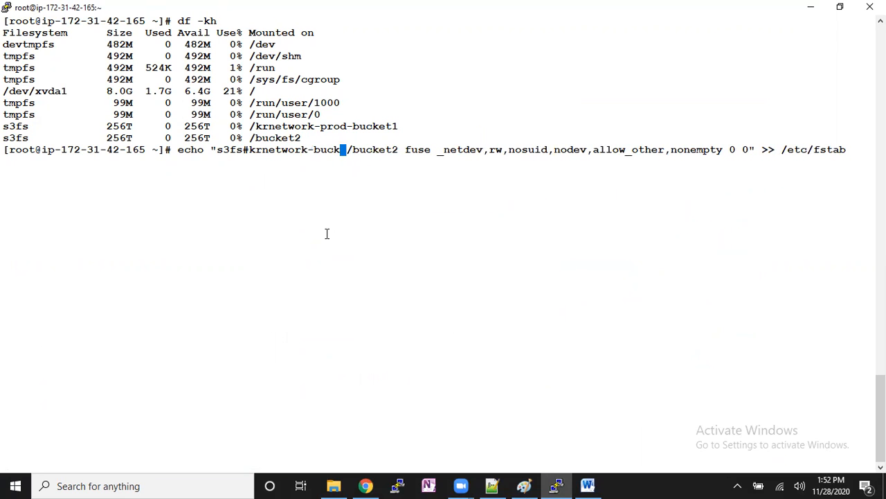
text(1)
key(Return)
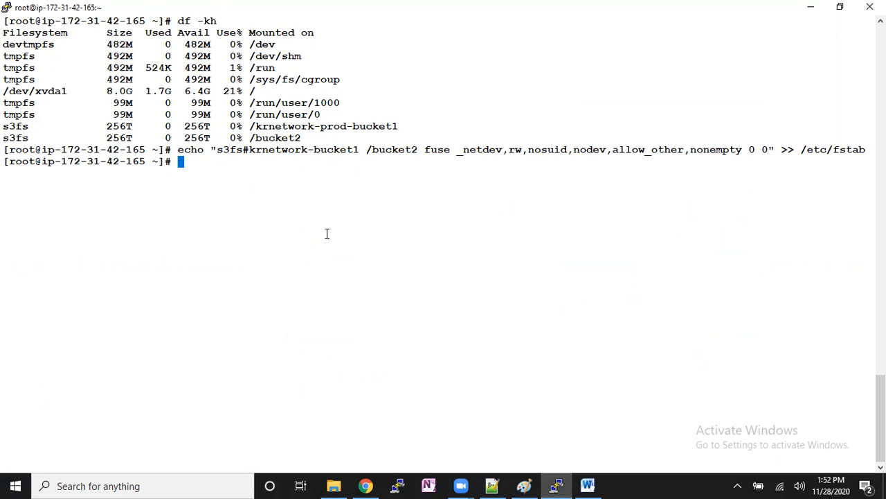
- Display the contents of /etc/fstab with cat
key(Return)
text(cat /etc/fs)
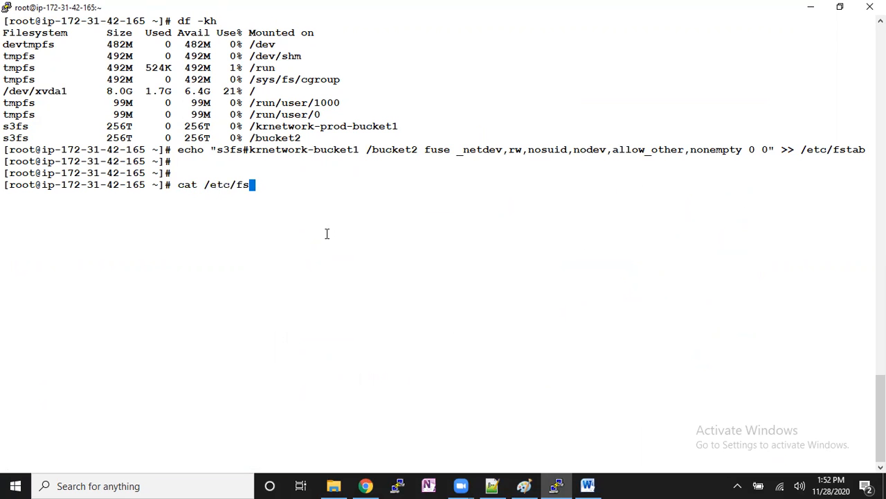
key(Return)
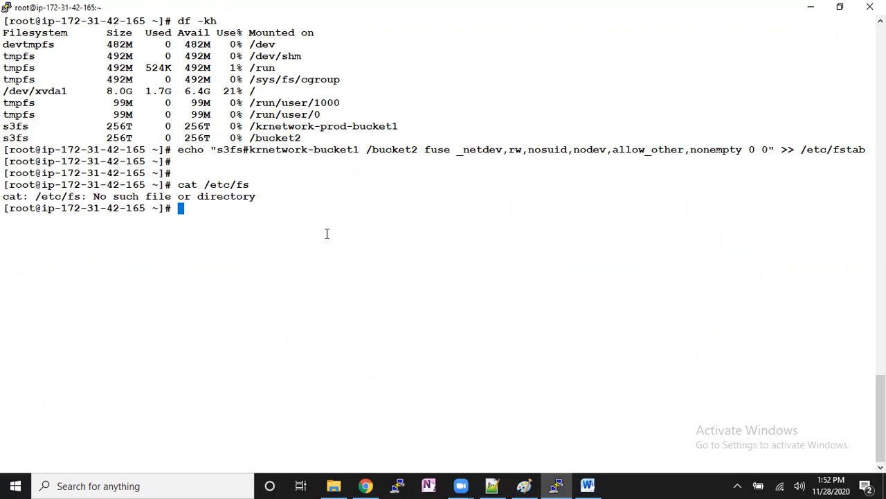
key(Up)
text(tab)
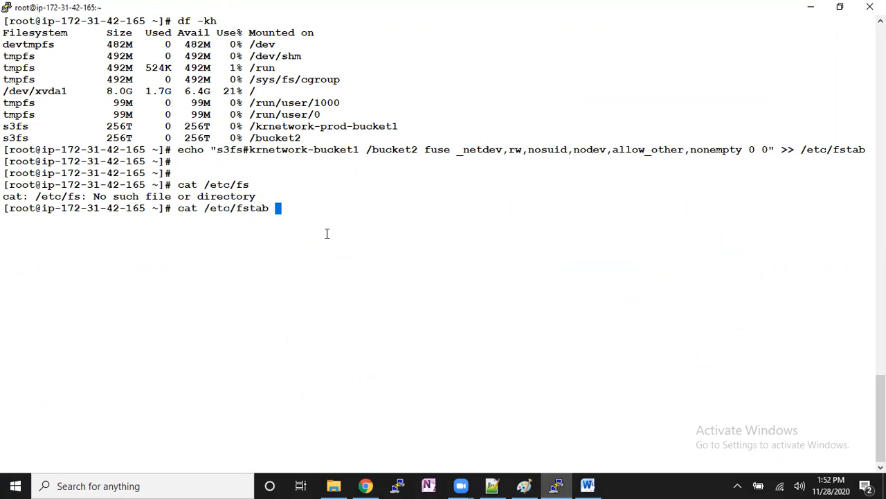
key(Return)
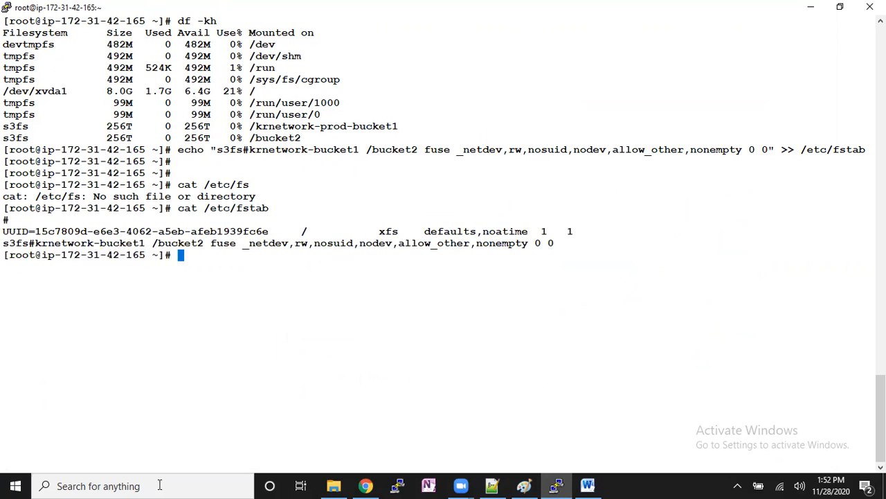
- Examine the s3fs entry in the fstab output: bucket source, mount point, fuse type and the mount options from _netdev to nonempty
drag(4, 243, 144, 244)
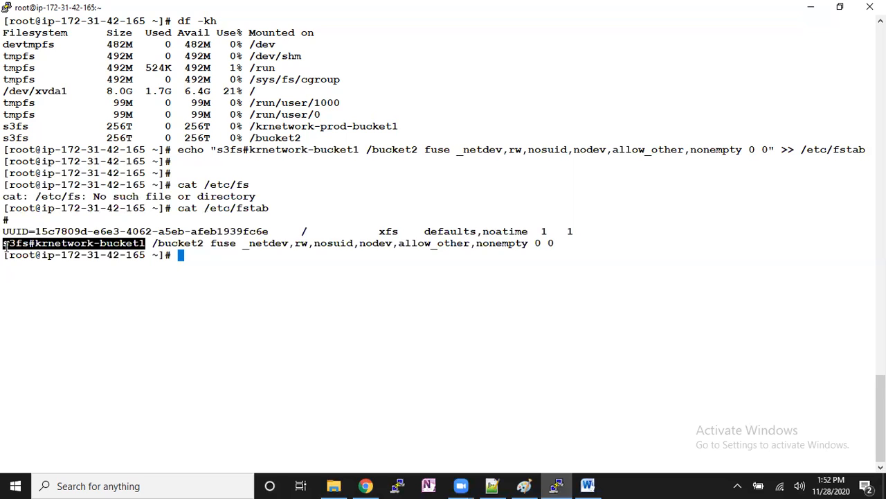
double_click(178, 243)
double_click(220, 242)
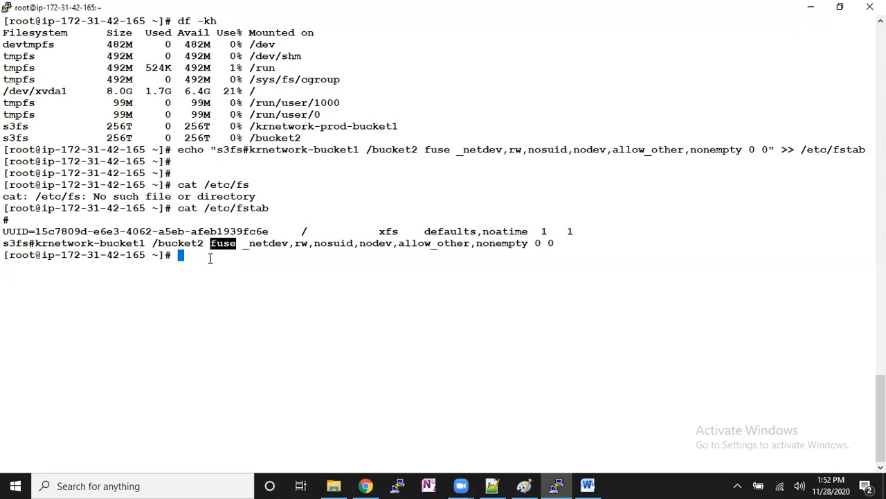
double_click(249, 243)
drag(300, 247, 528, 241)
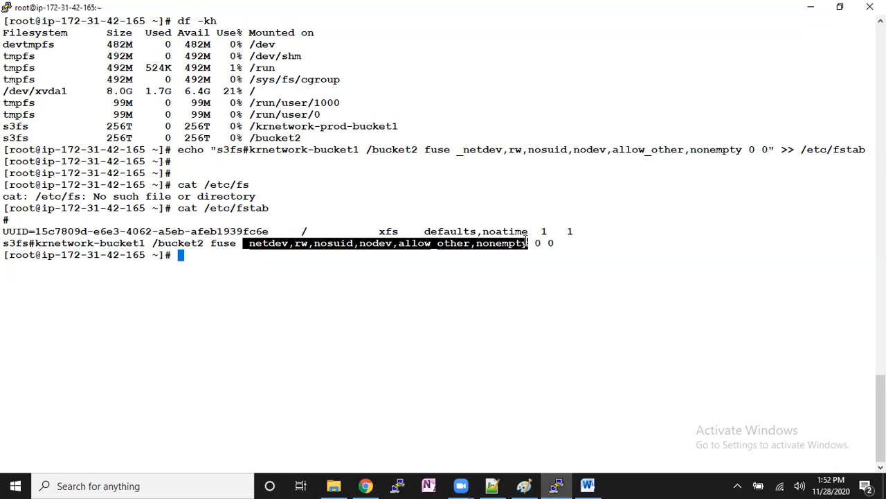
click(530, 289)
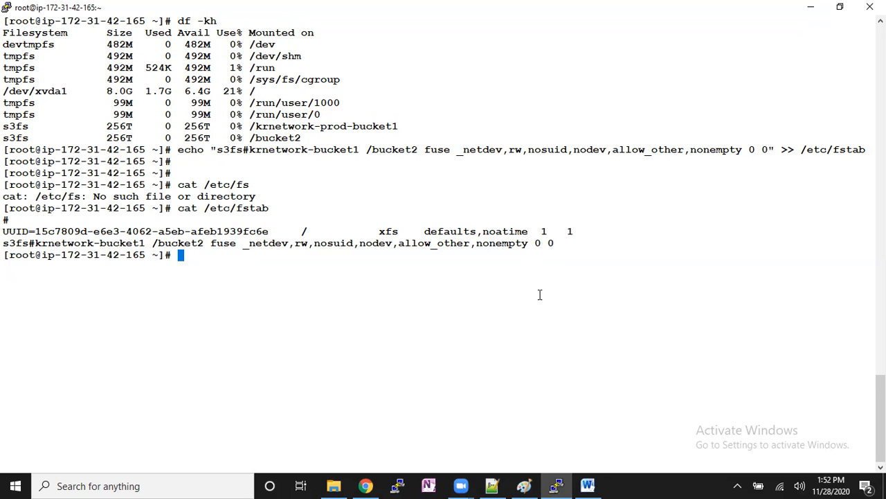
drag(296, 246, 389, 246)
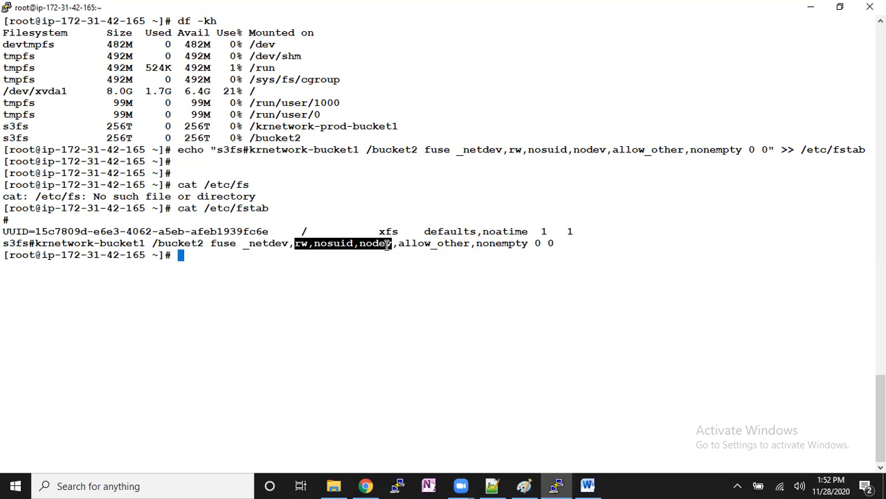
text(df -)
key(BackSpace)
key(BackSpace)
key(BackSpace)
key(BackSpace)
drag(243, 244, 525, 243)
click(295, 246)
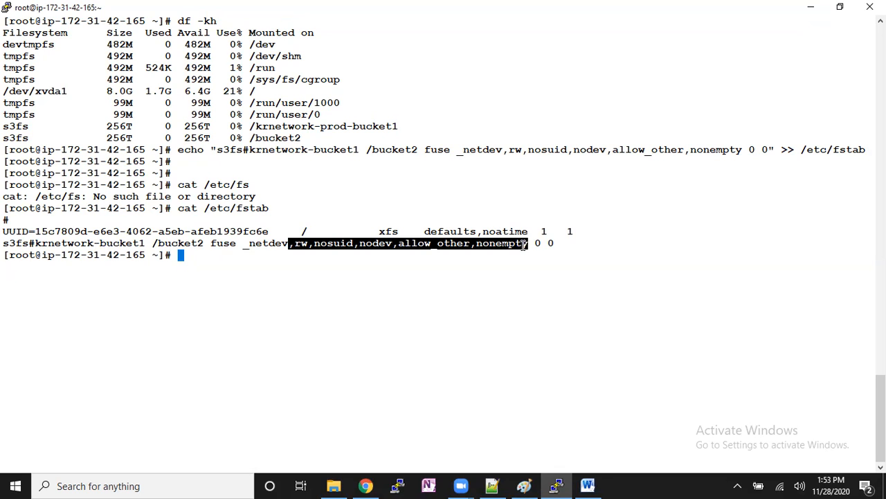
- Mount all fstab entries with mount -a, check the filesystems with df -kh and finish on a cleared screen
text(mount -a)
key(Return)
key(Return)
key(Return)
text(df -kh)
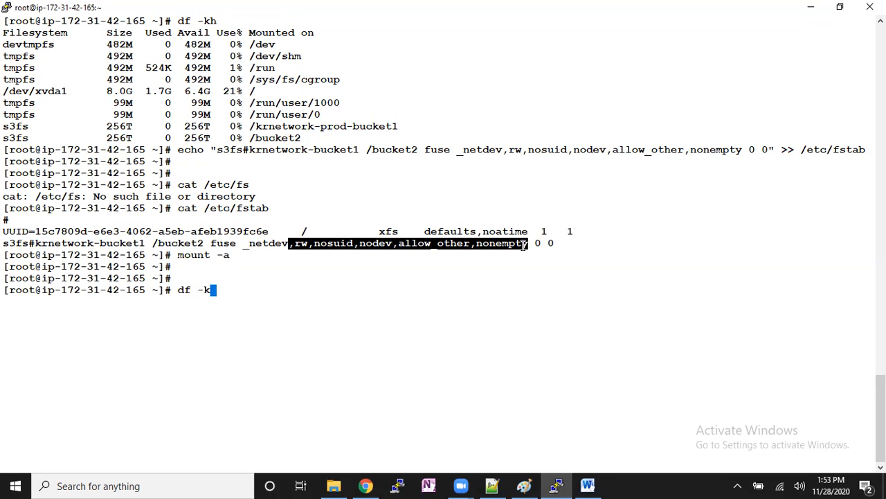
key(Return)
key(Return)
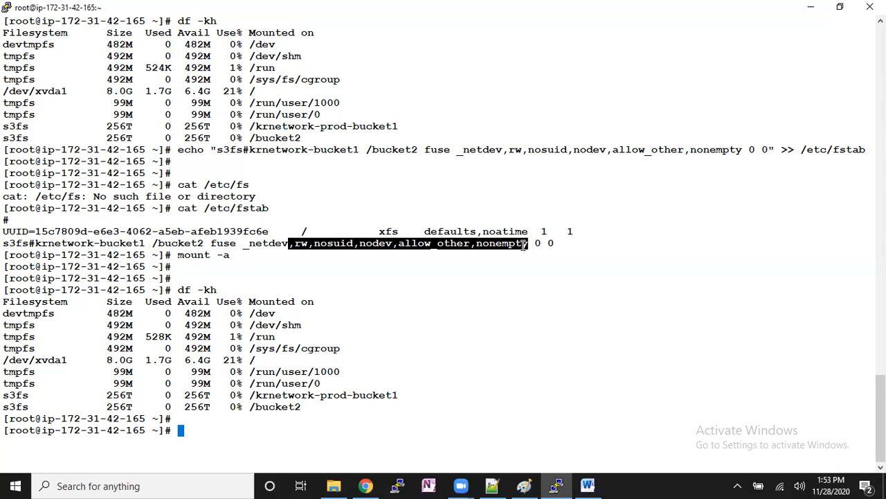
key(ctrl+l)
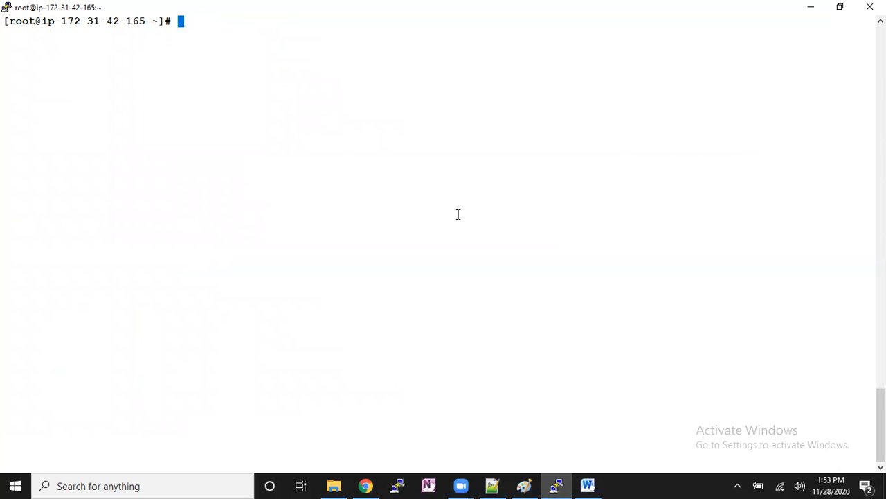
- Switch to the EC2 Instances page in Chrome and open the RDP client connection details for Windows-Machine
click(369, 485)
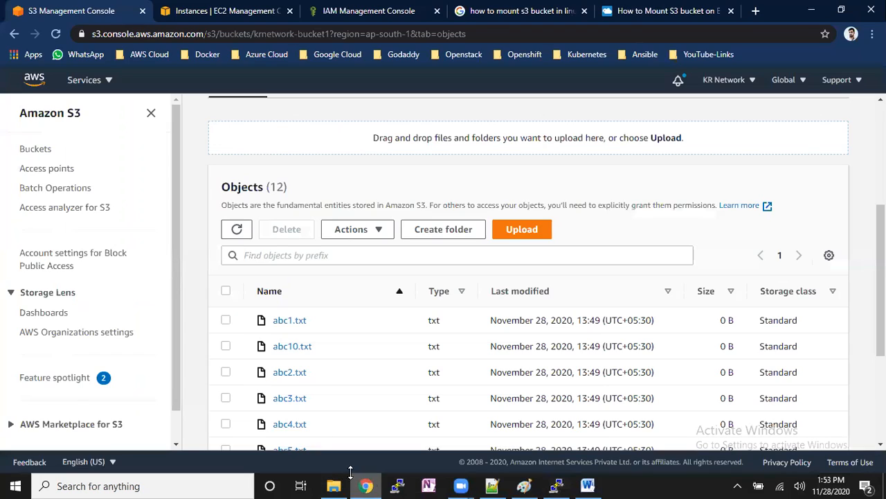
click(231, 9)
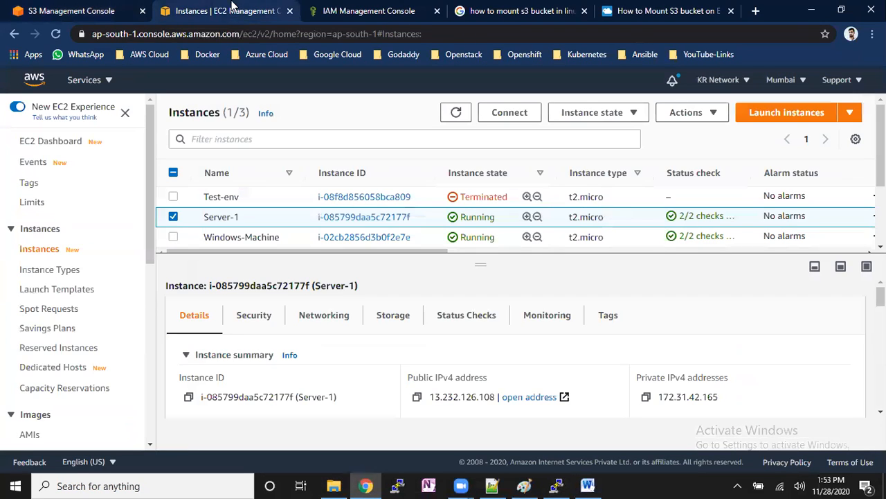
click(303, 241)
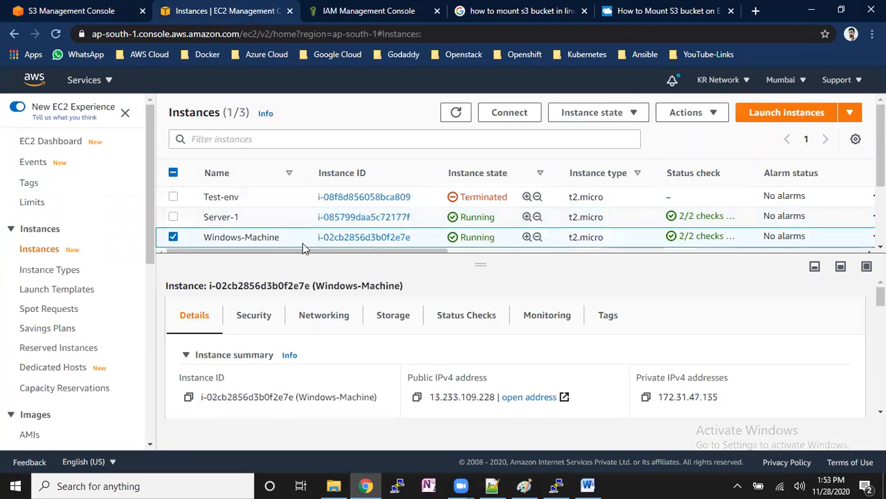
click(509, 112)
click(200, 218)
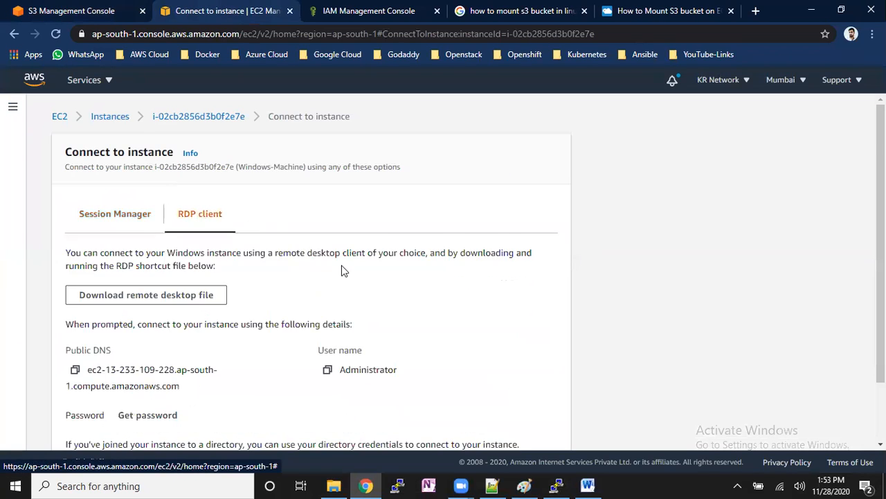
- Decrypt the Windows administrator password using mumbai-key.pem from the Downloads folder and copy the password
scroll(340, 269, down, 1)
click(152, 351)
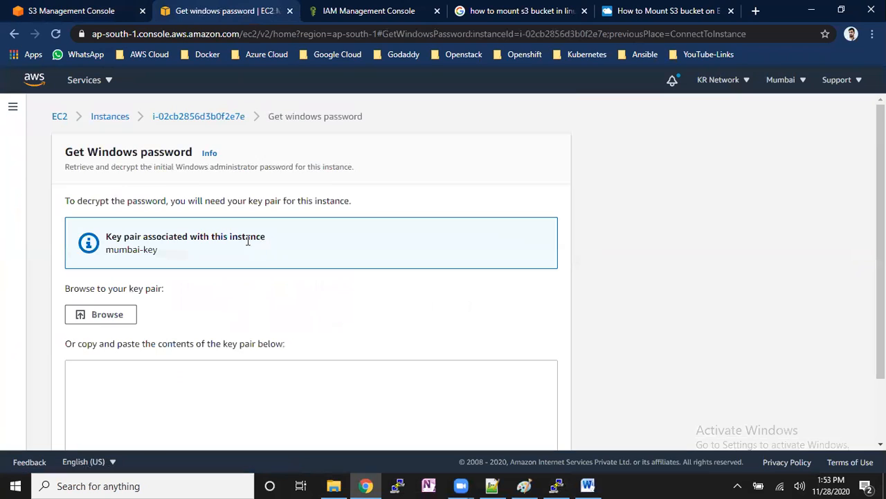
click(90, 316)
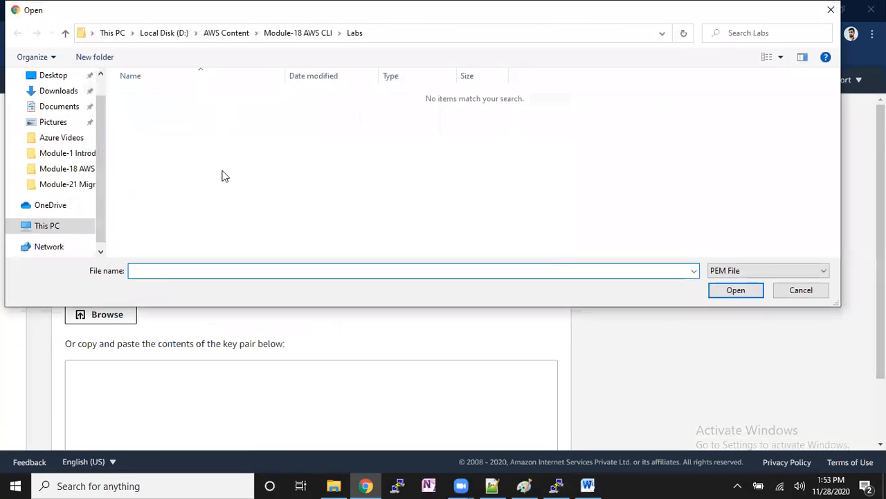
click(59, 97)
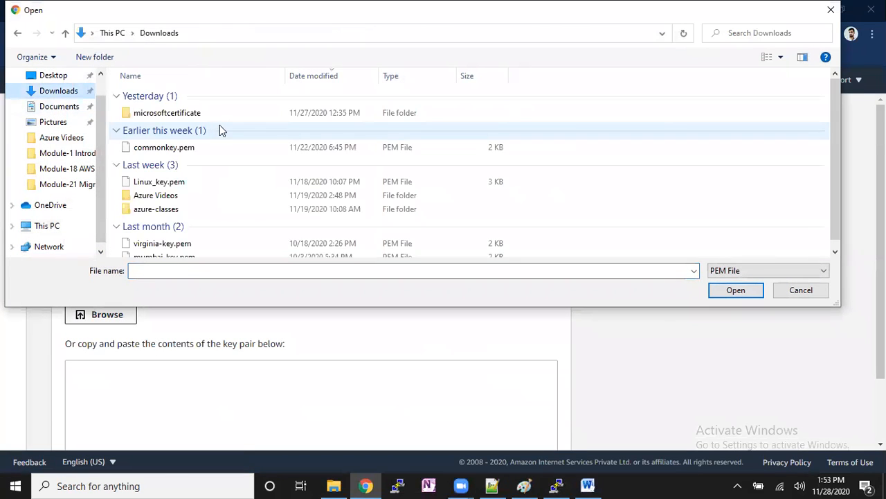
scroll(263, 242, down, 1)
double_click(250, 249)
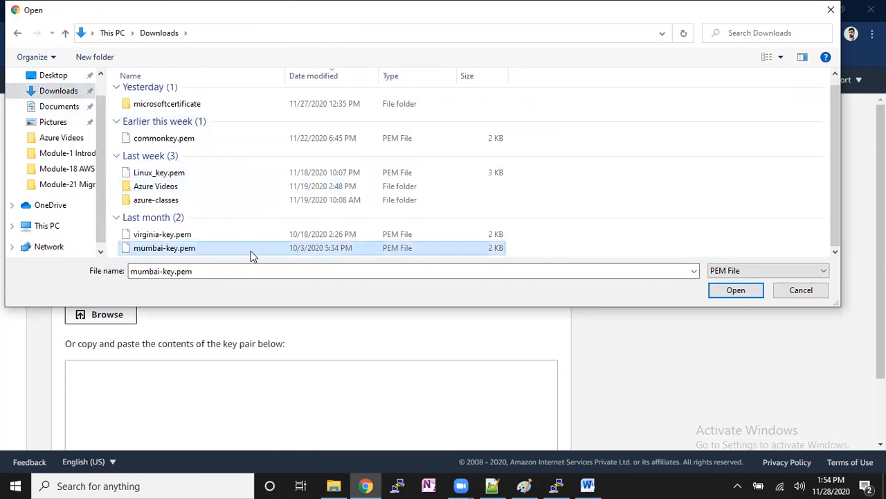
scroll(477, 352, down, 2)
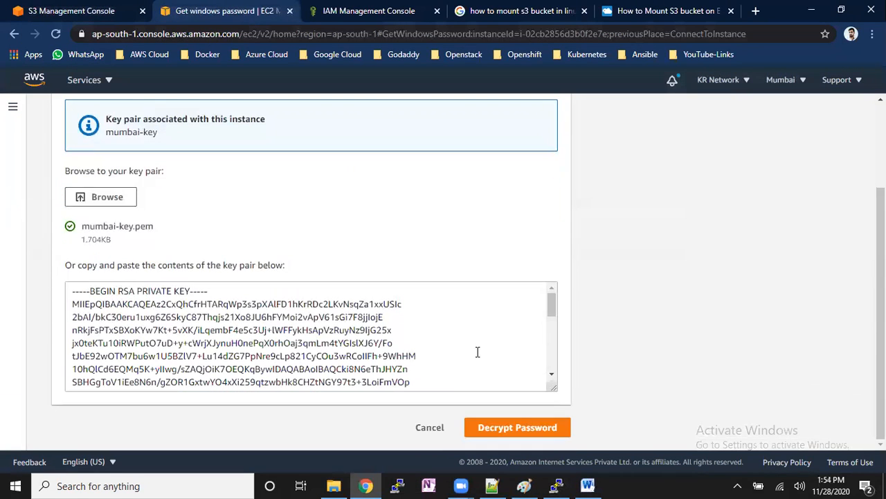
click(511, 426)
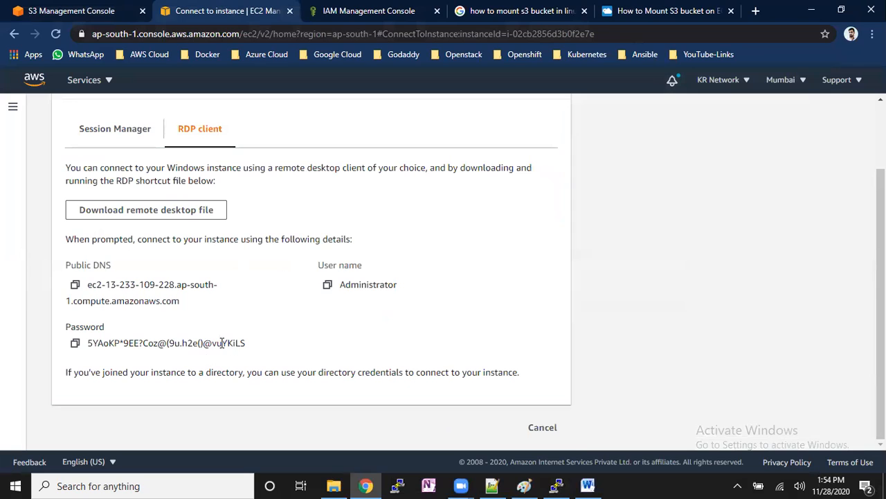
click(75, 343)
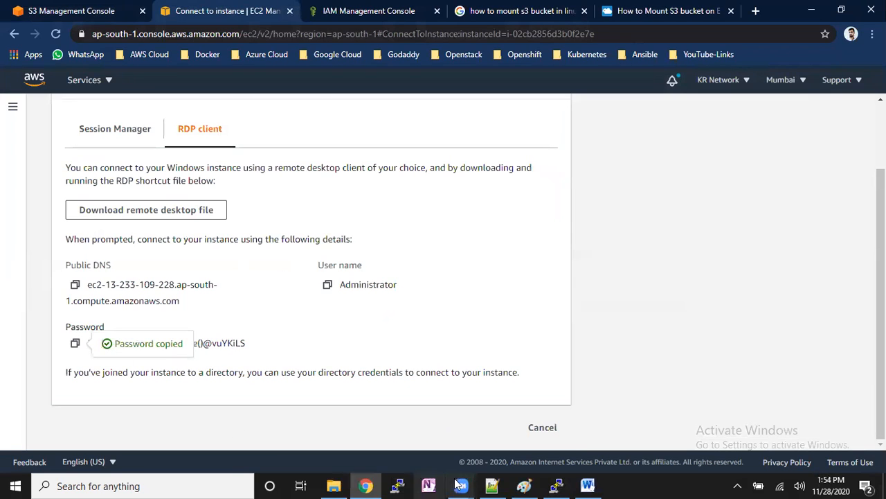
- Switch to Notepad++ and paste the Windows administrator password on the empty line 13 of the new 1 file
click(491, 485)
drag(239, 323, 4, 336)
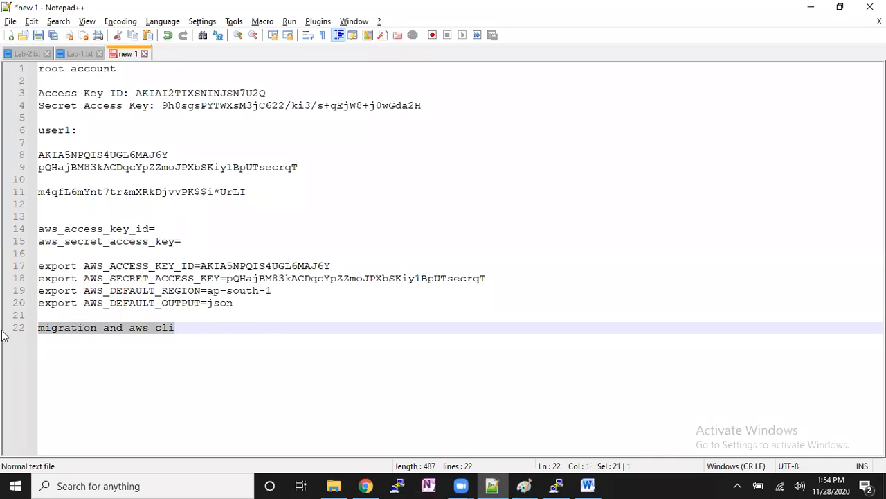
click(122, 210)
key(ctrl+v)
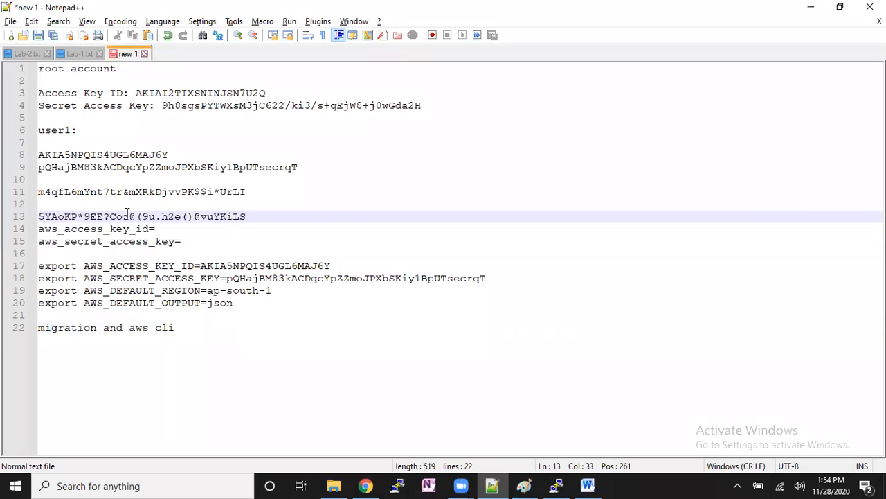
- Switch to the EC2 console in Chrome and copy the public IPv4 address of Windows-Machine
click(367, 485)
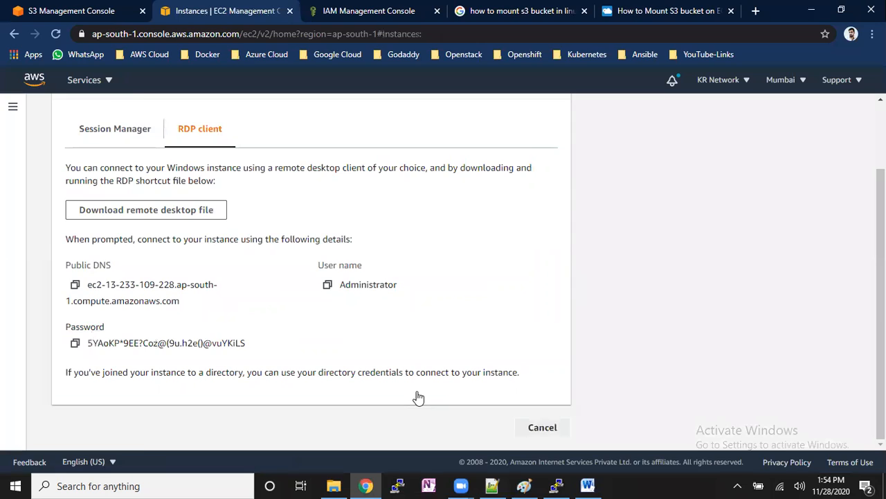
scroll(432, 412, down, 3)
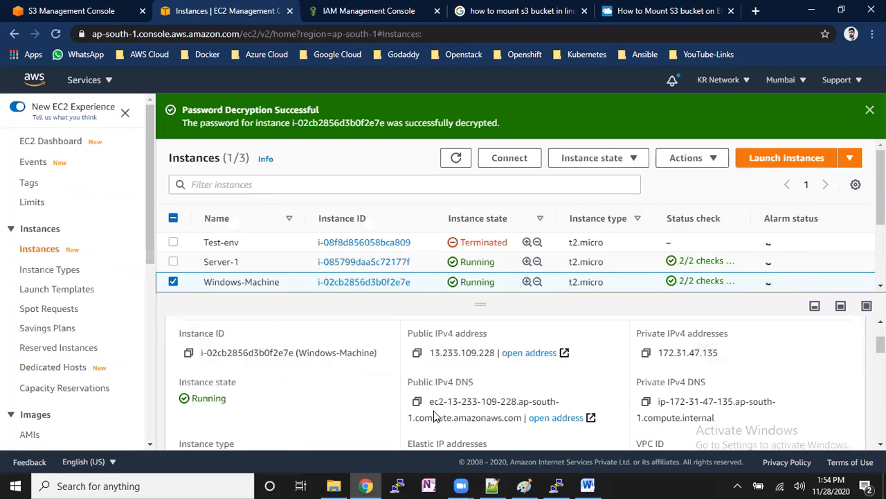
scroll(438, 394, up, 1)
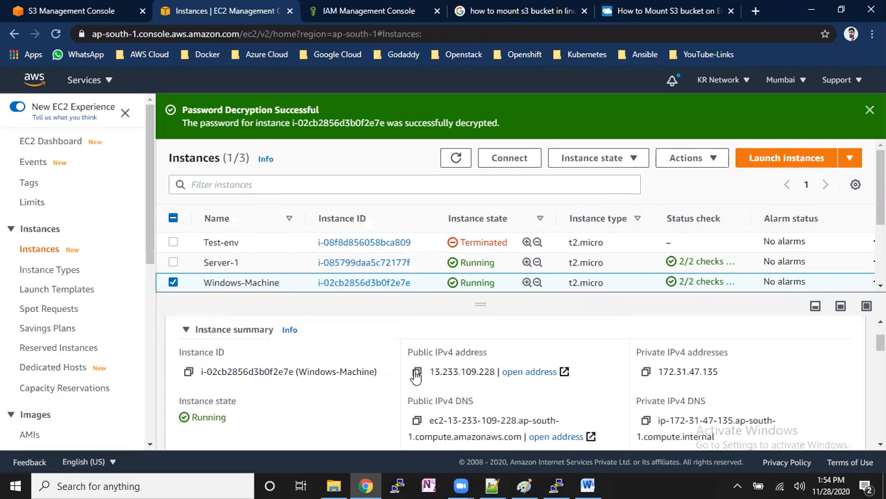
click(417, 372)
- Open Remote Desktop Connection with 13.233.109.228 as the computer, and dismiss the password decryption banner in the EC2 console
click(211, 485)
text(rdp)
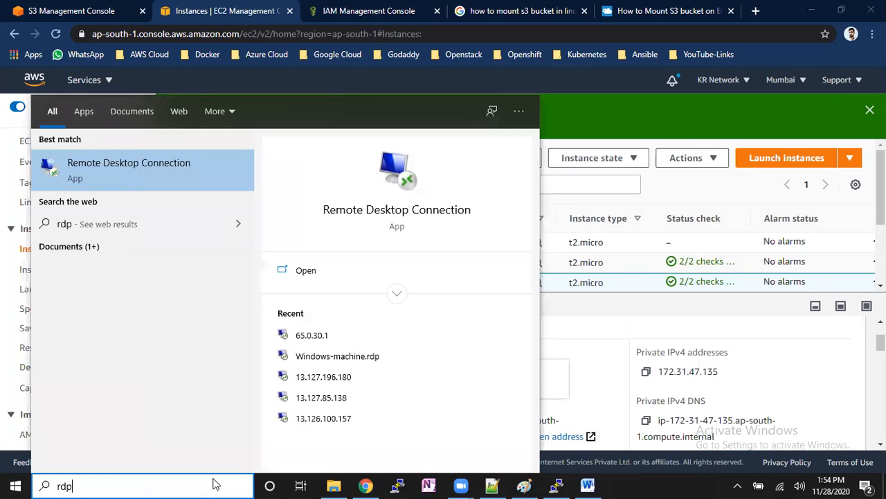
click(207, 176)
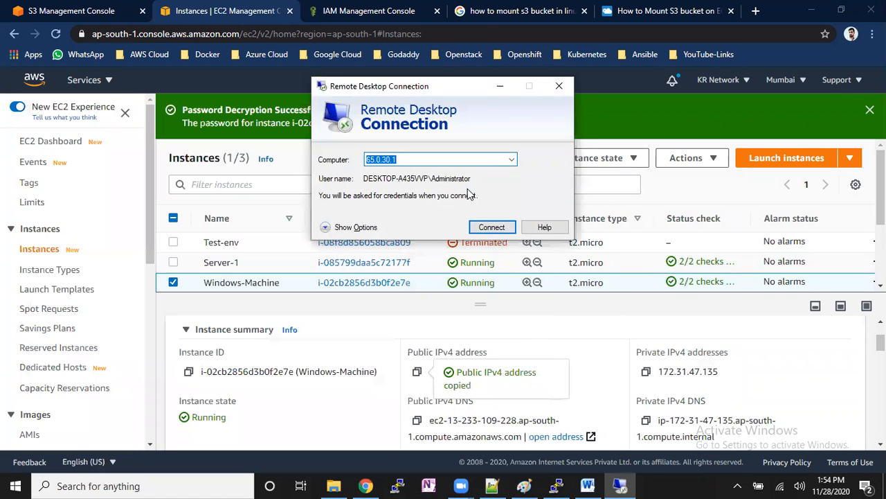
key(ctrl+v)
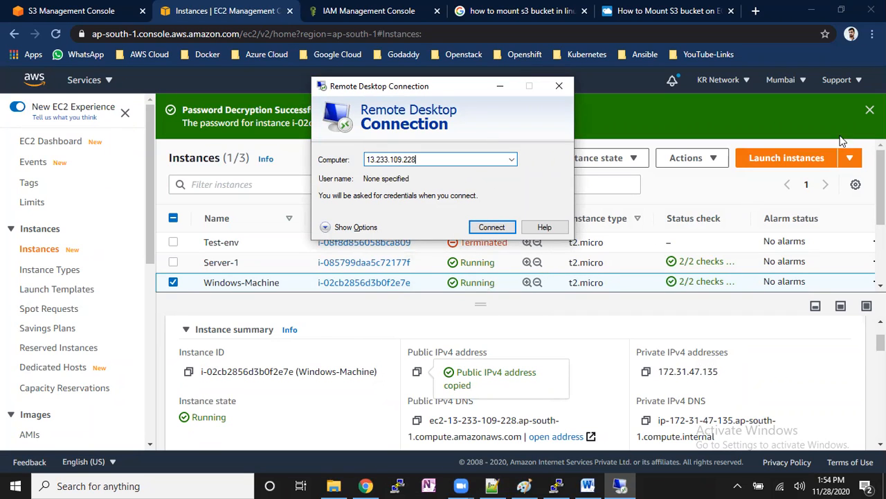
click(870, 110)
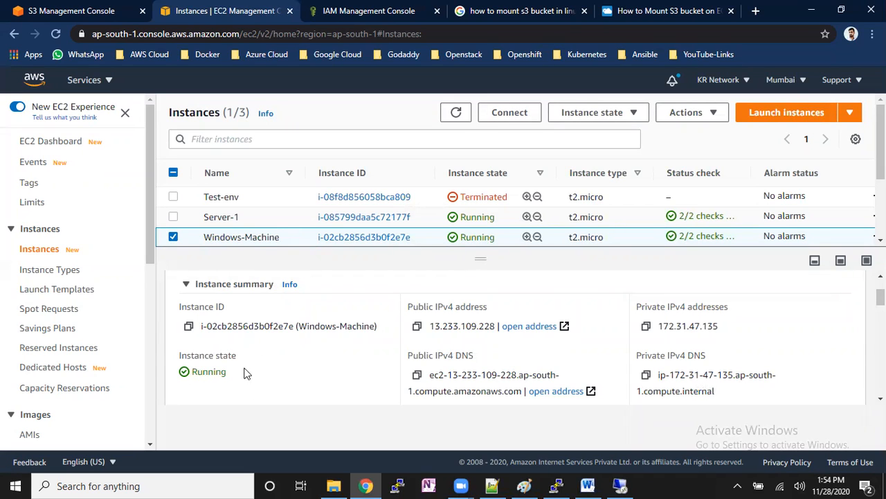
- Switch to Paint and outline both access method notes with a rounded rectangle about 220 × 225 px
click(528, 485)
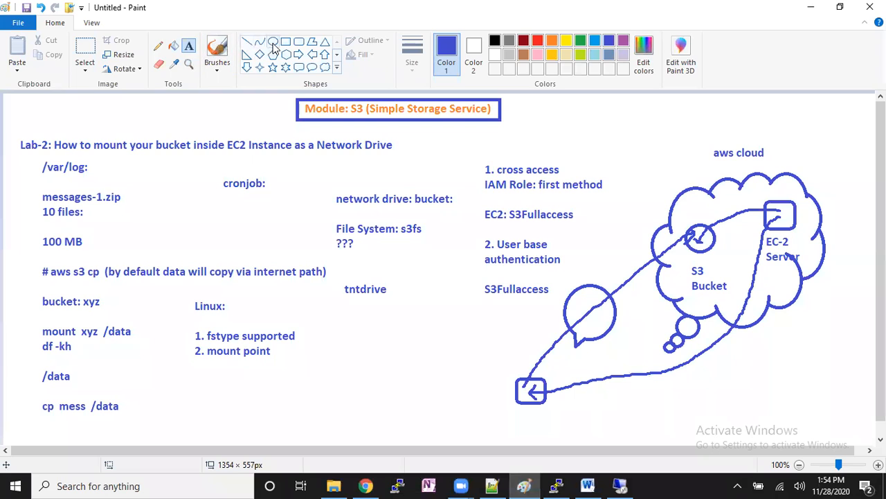
click(298, 41)
drag(471, 154, 613, 300)
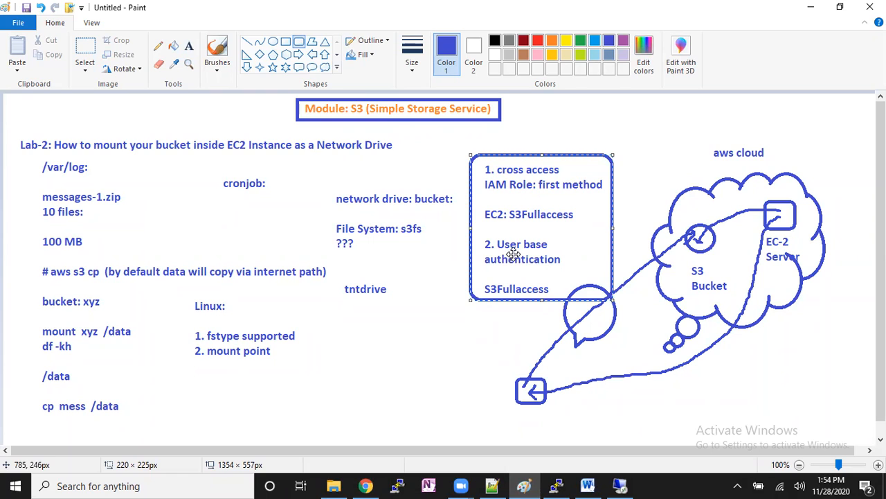
click(516, 338)
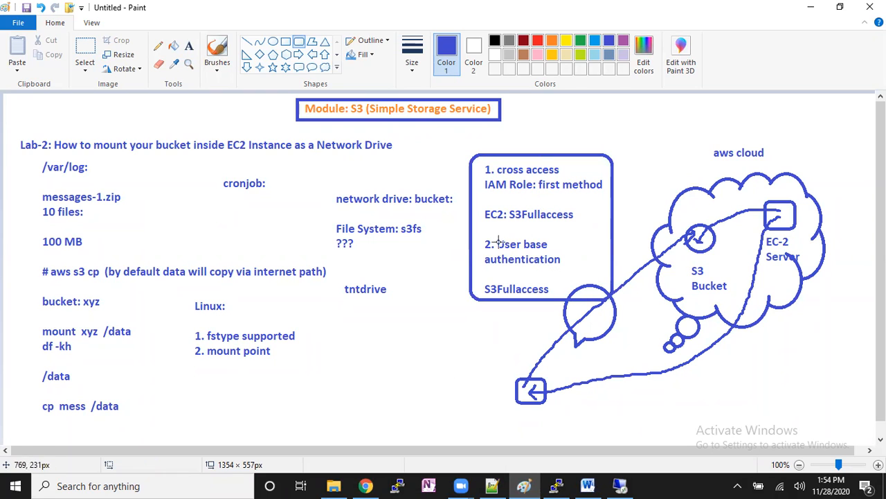
- Draw a smaller rounded rectangle, about 184 × 104 px, around the User base authentication note and adjust its lower corner
drag(472, 234, 591, 299)
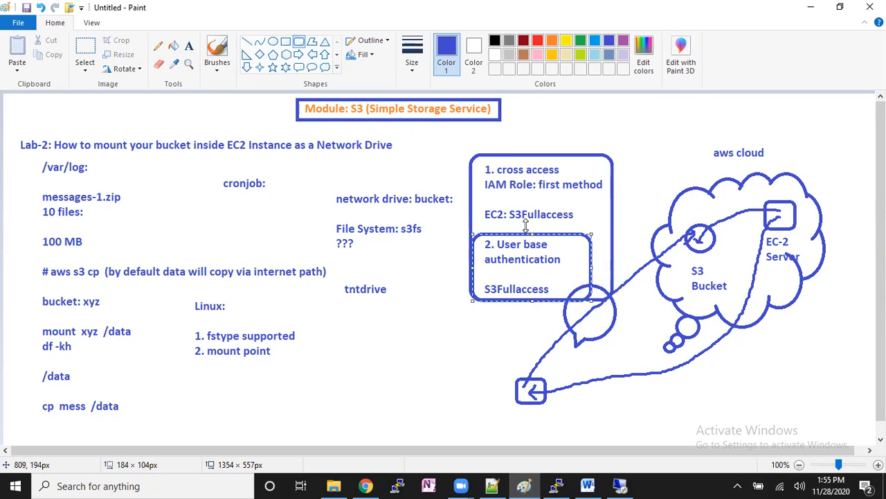
drag(473, 300, 466, 290)
click(493, 312)
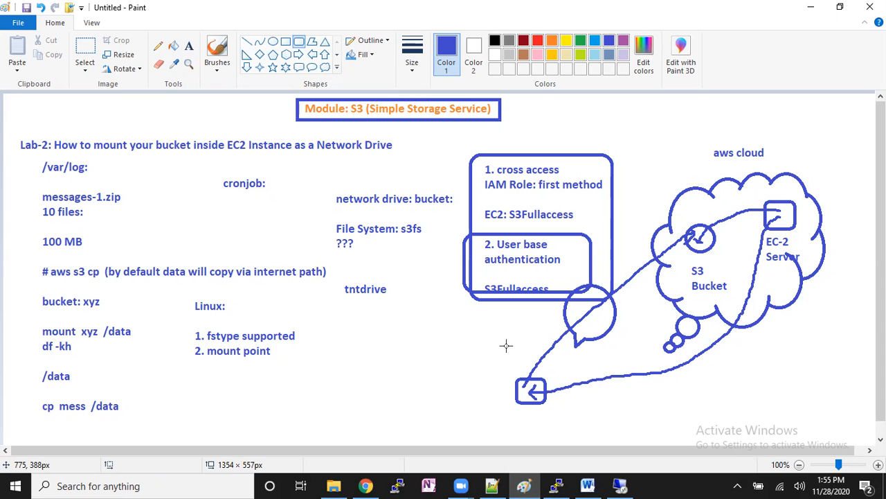
- Copy Windows-Machine's public IPv4 address again in Chrome and start the Remote Desktop connection to 13.233.109.228
click(366, 486)
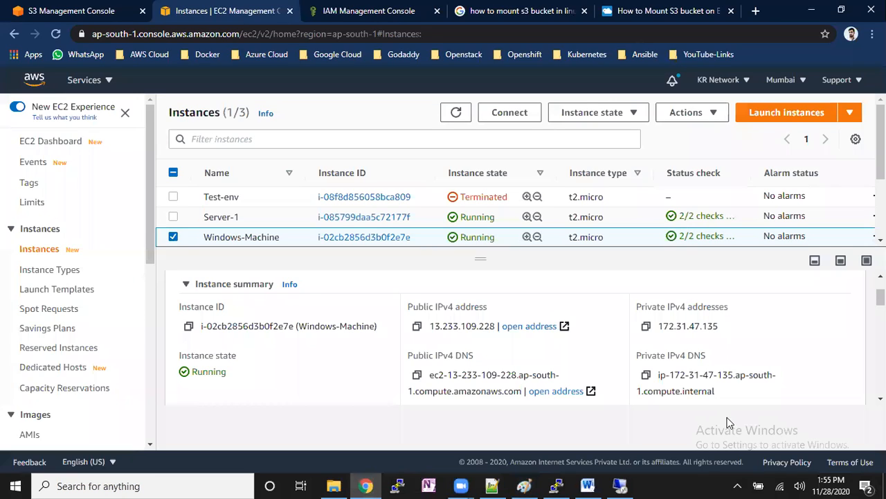
scroll(427, 343, up, 2)
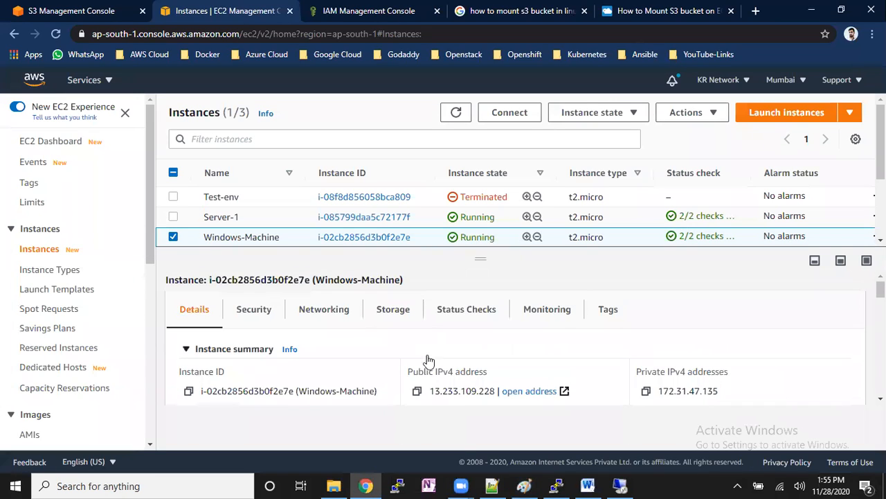
click(417, 392)
click(620, 485)
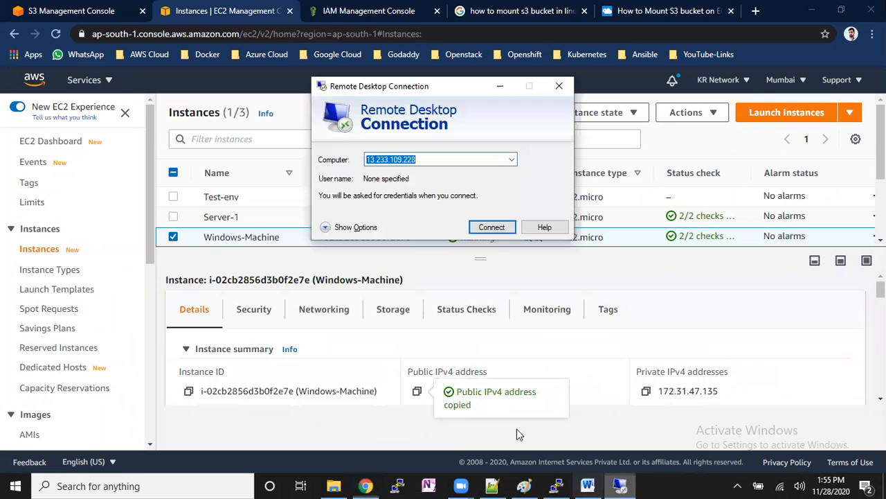
key(ctrl+v)
click(492, 223)
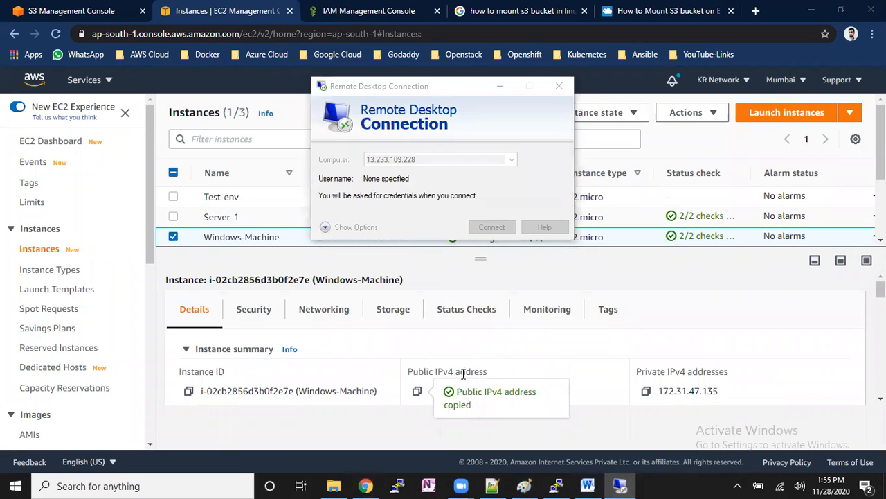
- Copy the administrator password from line 13 in Notepad++, sign in to the remote desktop as Administrator and accept the connection
click(485, 485)
drag(270, 218, 18, 221)
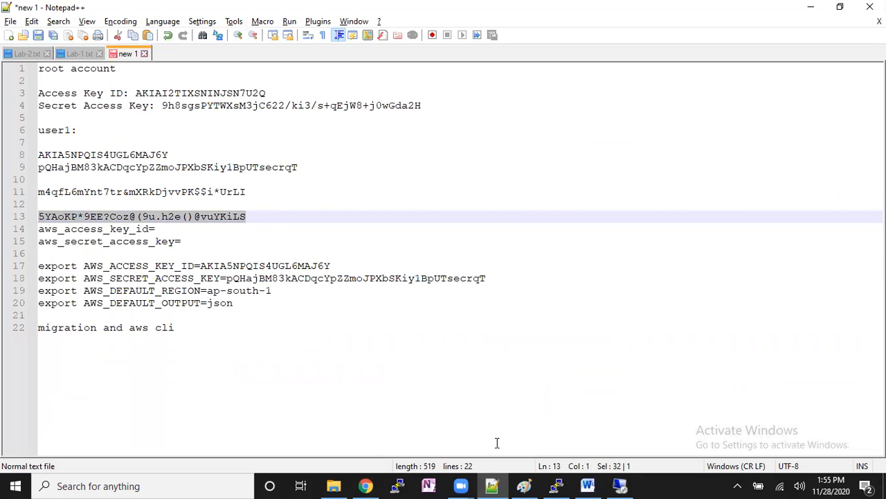
click(362, 141)
text(Administrator)
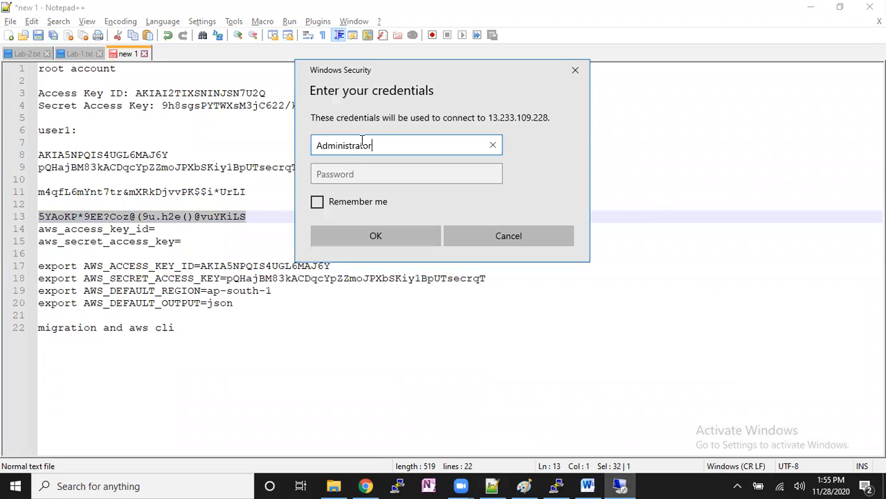
key(Tab)
key(ctrl+v)
key(Return)
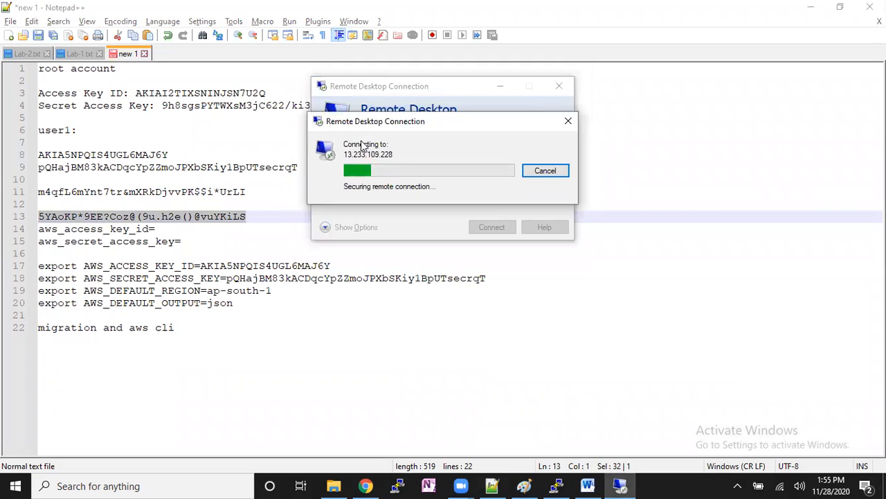
click(473, 274)
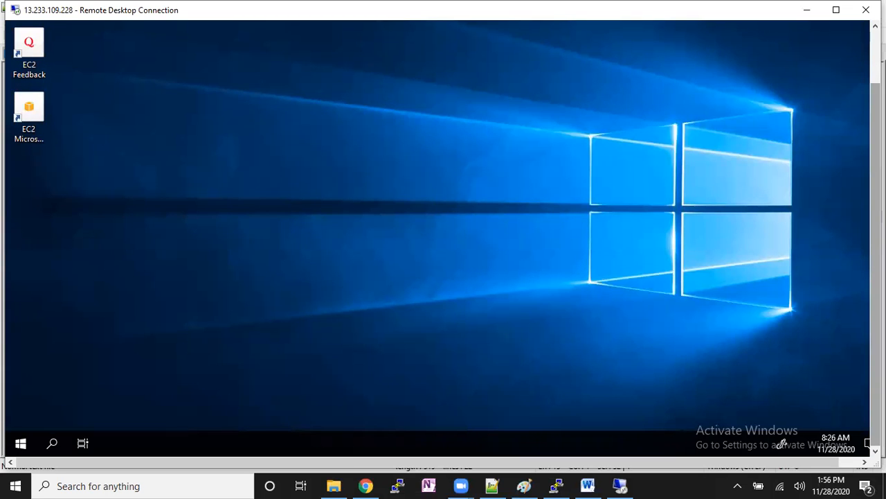
click(19, 446)
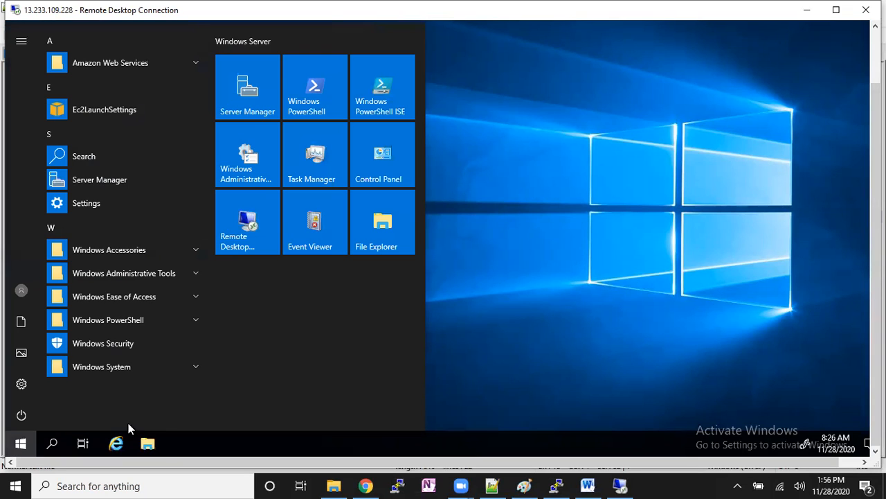
click(498, 225)
click(607, 223)
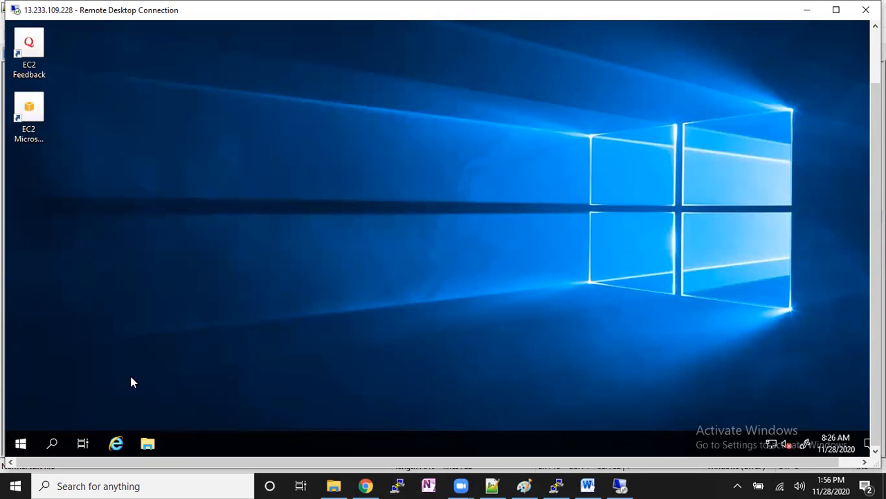
- Launch Server Manager on the remote machine, close the command window and dismiss the Windows Admin Center notice permanently
click(19, 443)
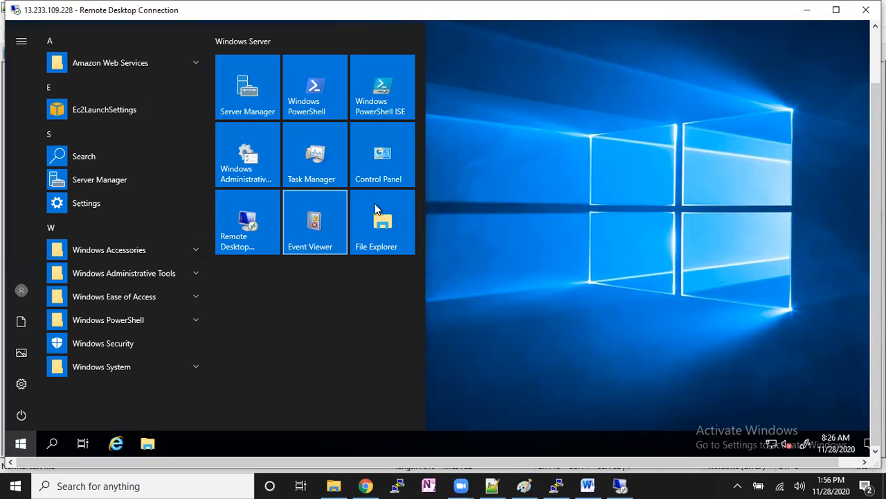
click(262, 89)
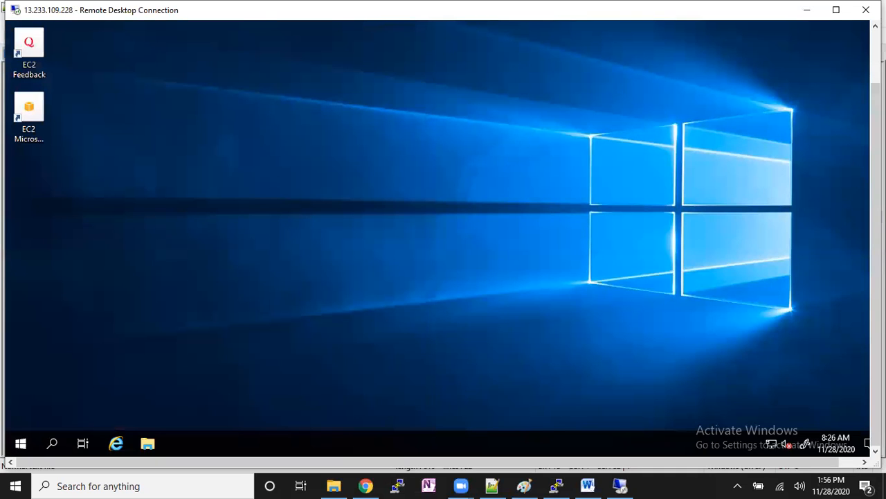
drag(877, 264, 876, 233)
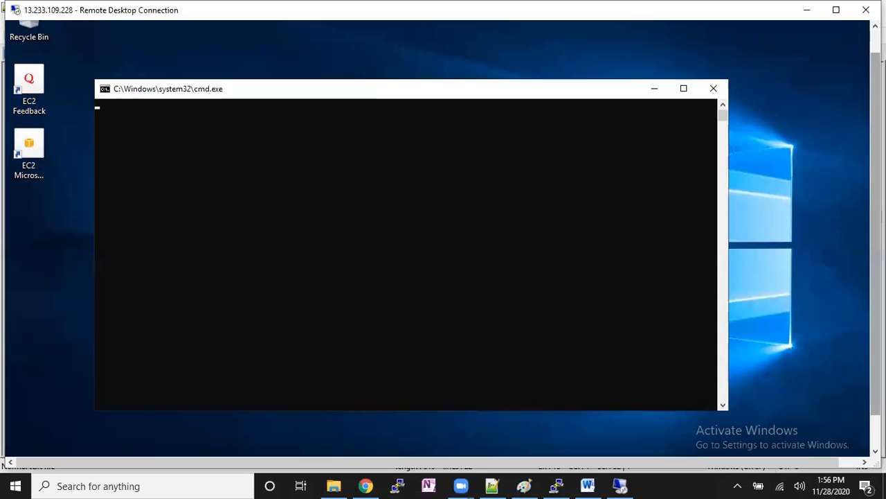
click(713, 89)
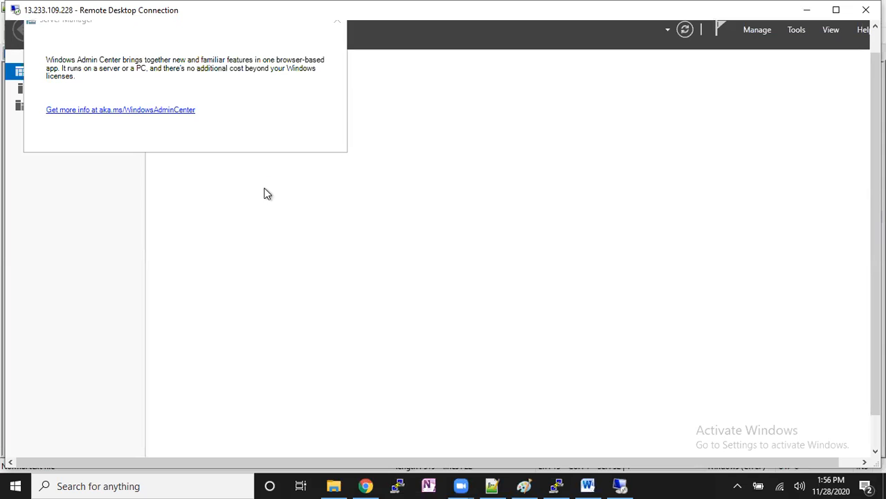
click(98, 138)
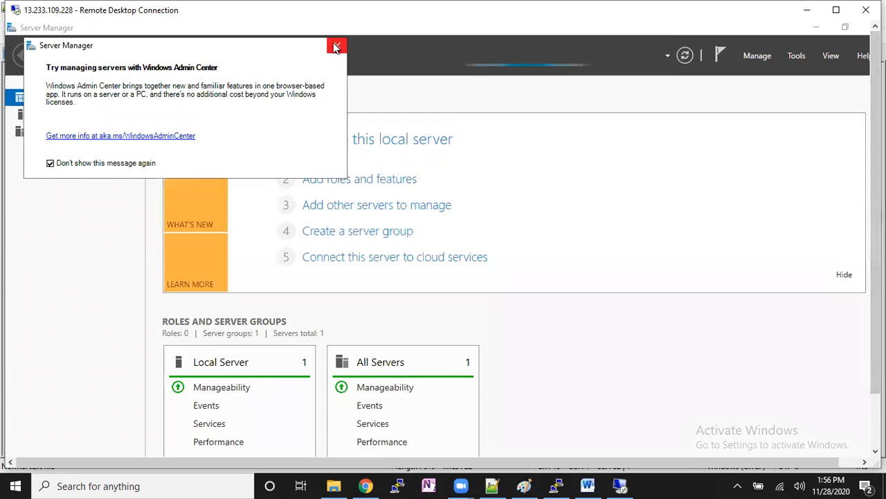
click(336, 44)
- Turn off IE Enhanced Security Configuration for Administrators and Users on the local server, and close Server Manager
click(42, 115)
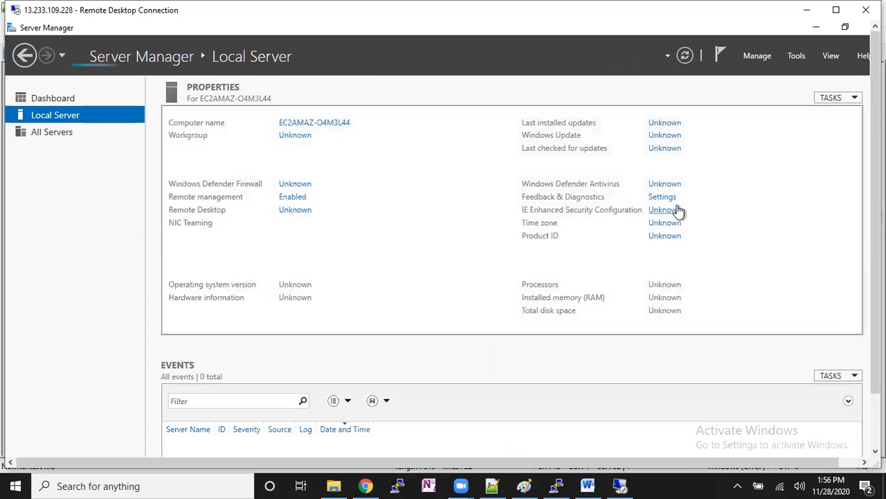
click(665, 209)
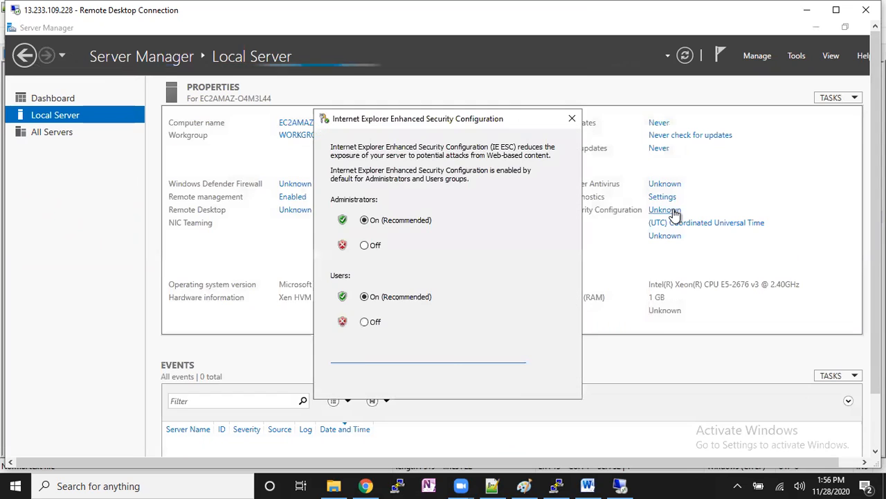
click(364, 245)
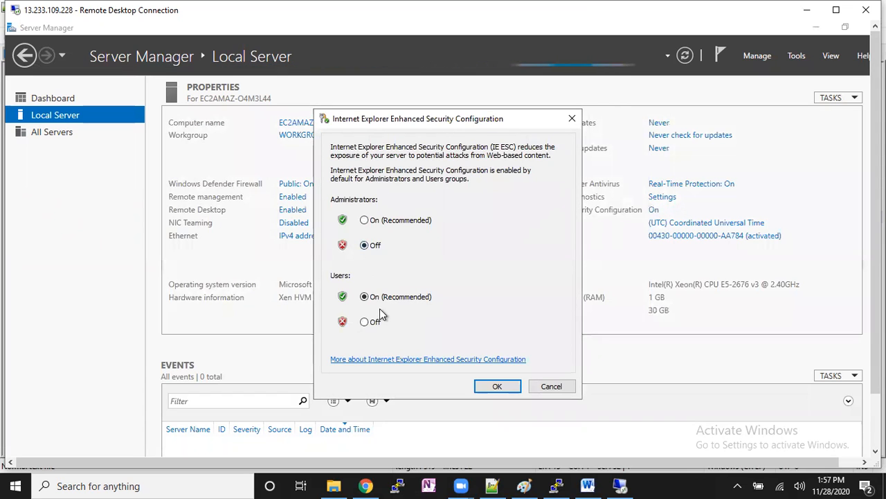
click(365, 322)
click(497, 386)
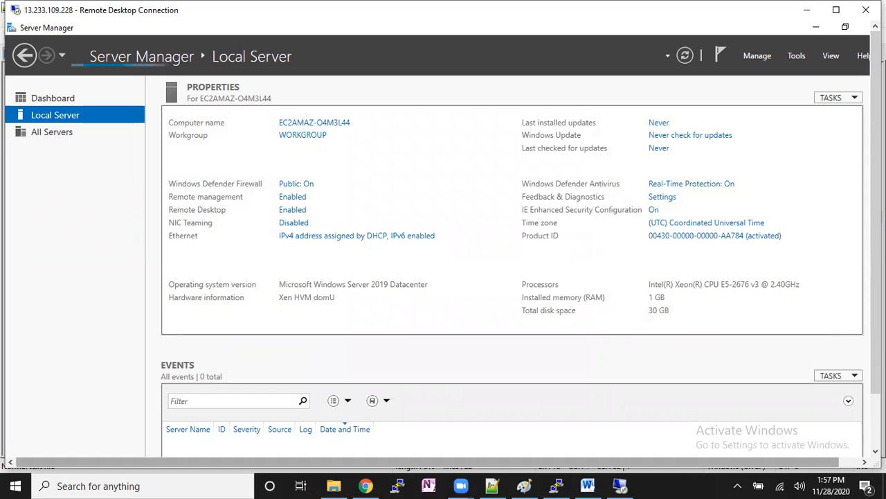
click(854, 27)
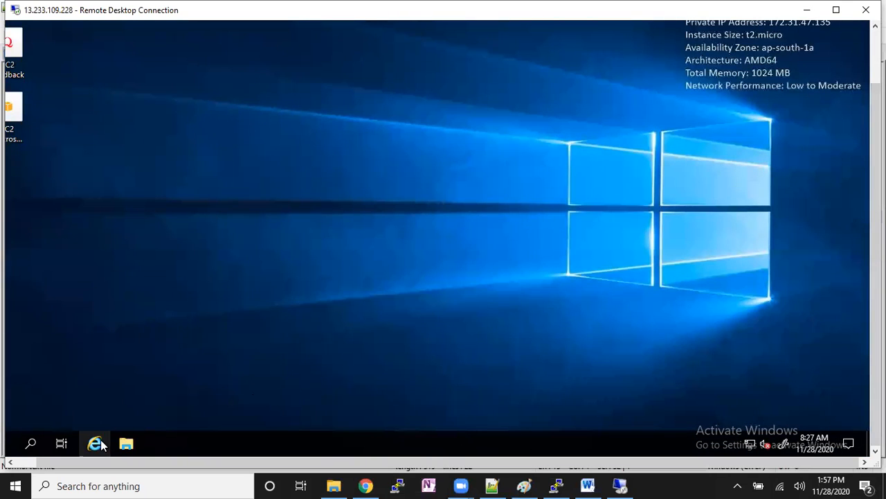
- Launch Internet Explorer on the remote machine, accept its first-run setup and go to google.com
click(101, 444)
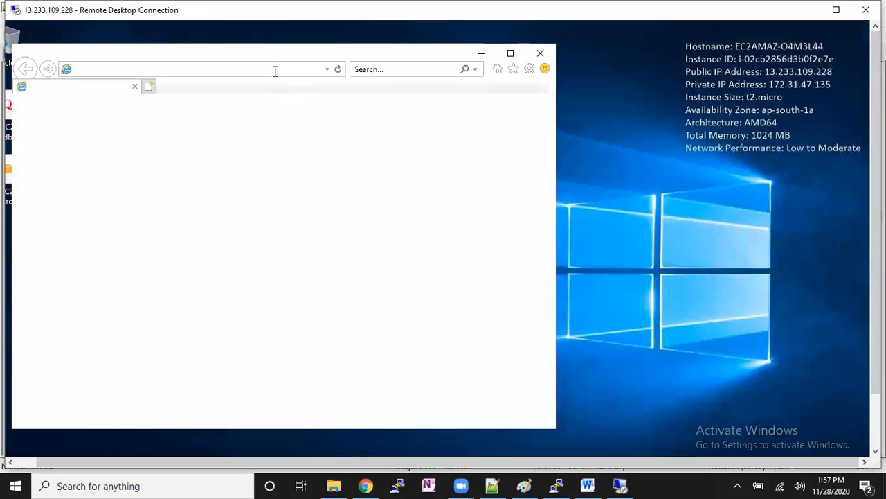
click(214, 250)
click(371, 342)
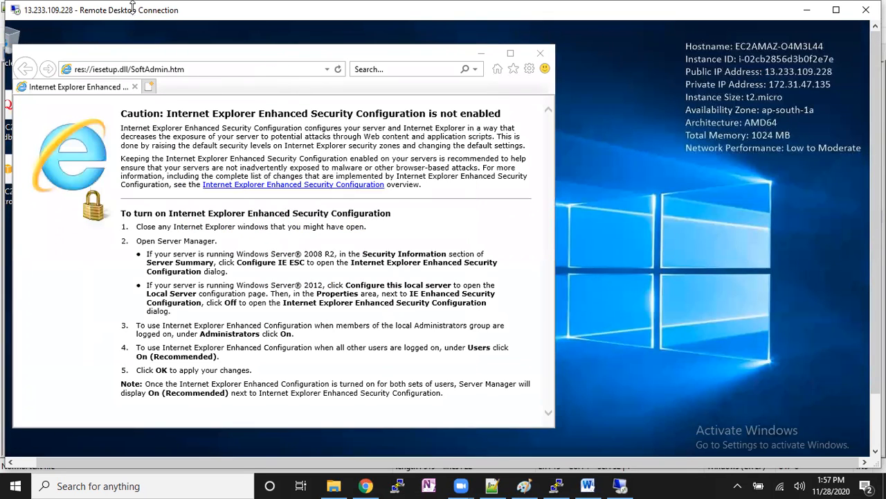
click(236, 69)
text(g)
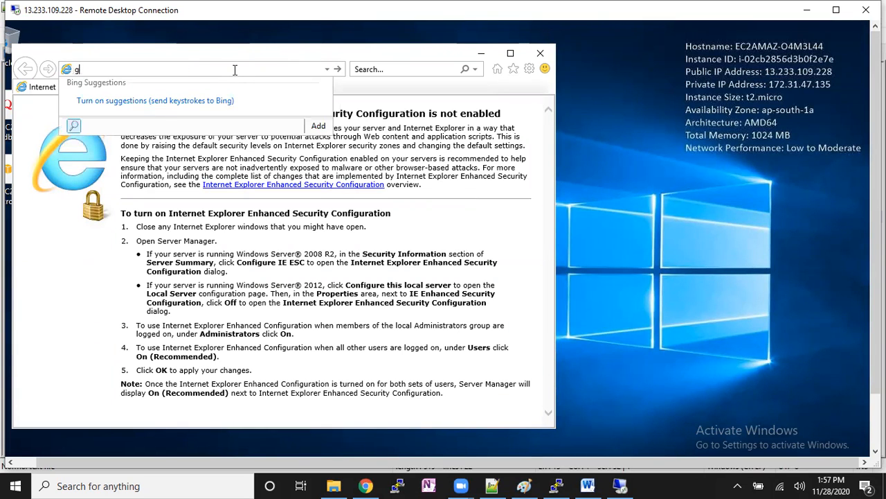
text(gogle.com)
key(Return)
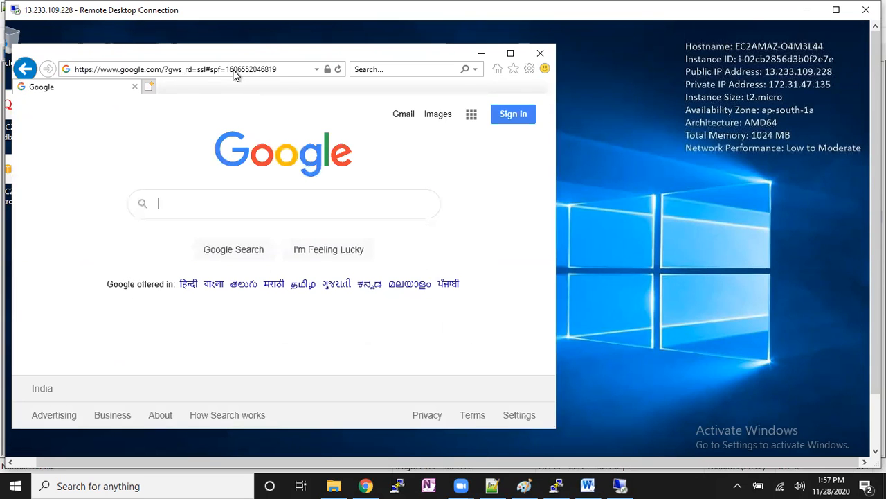
- Search Google for "tntdrive download", declining the switch to Chrome, and open the tntdrive.com download page
text(tnt)
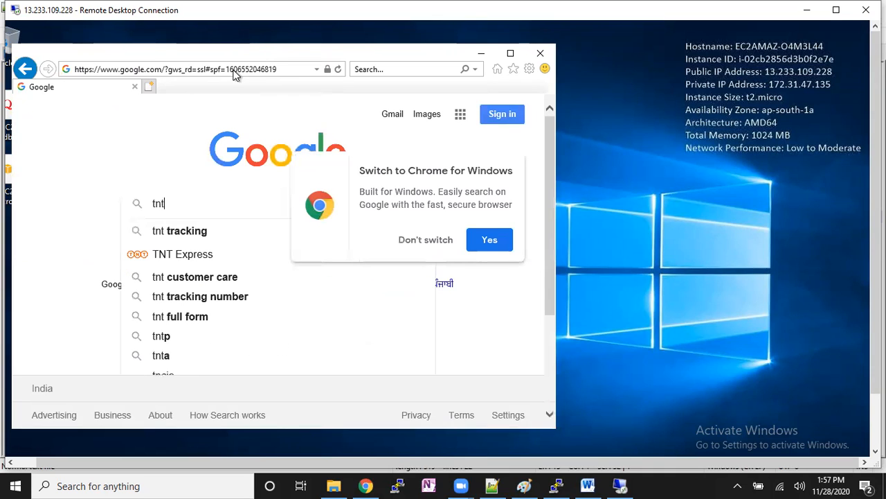
click(439, 241)
text(drive)
key(Down)
key(Down)
key(Return)
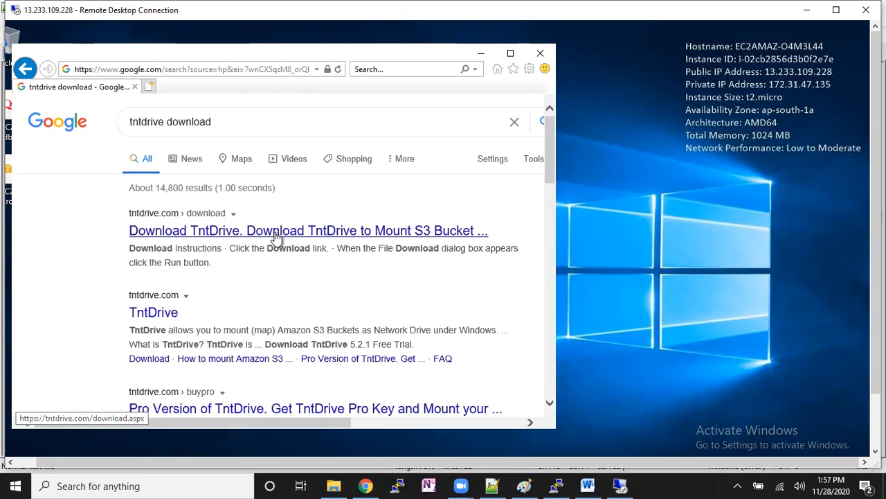
click(278, 238)
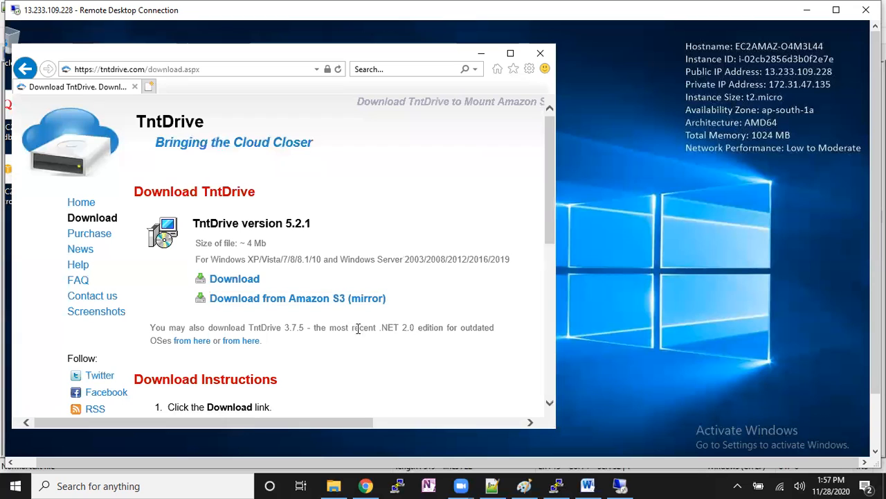
- Maximize the browser, download and run the TntDrive 5.2.1 installer from the main download link, and close the browser
click(512, 54)
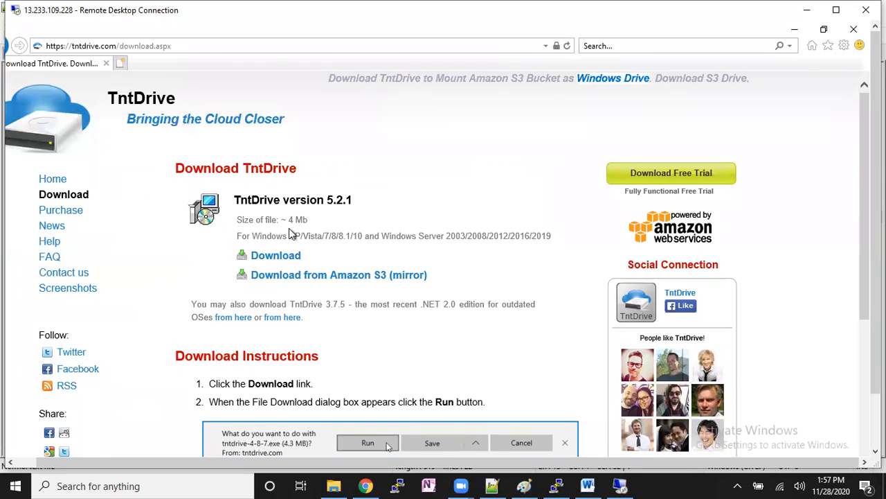
click(291, 256)
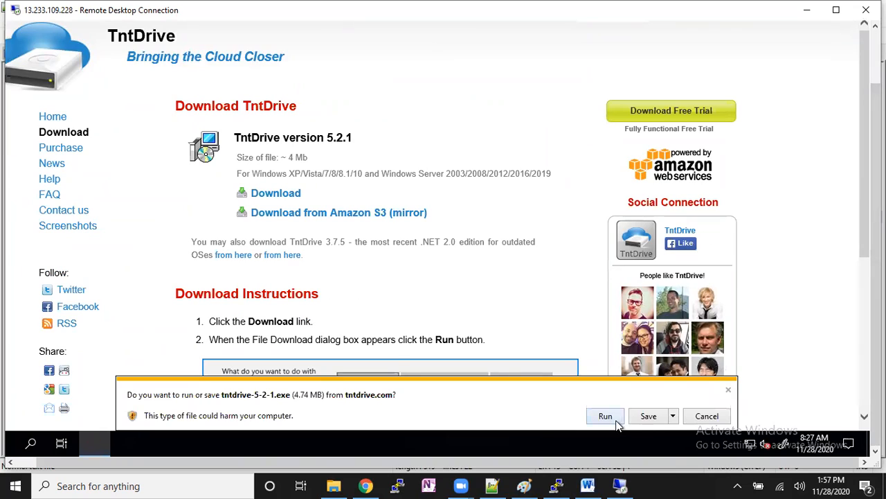
click(606, 417)
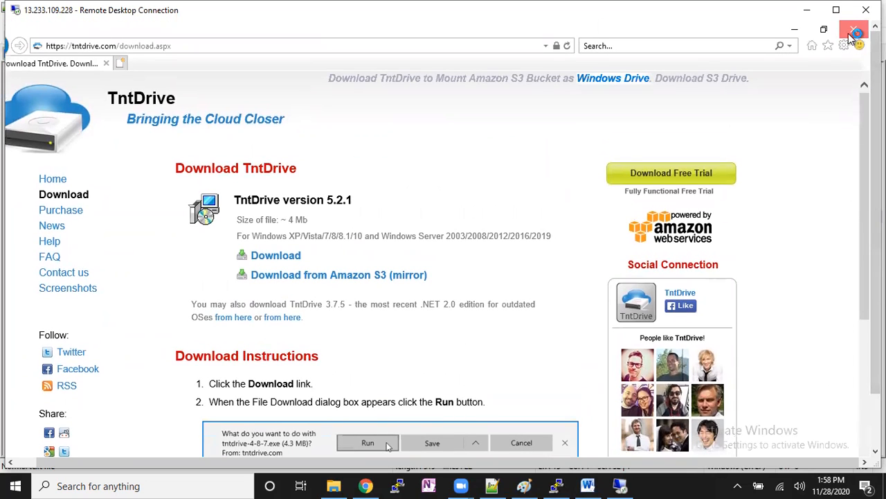
click(851, 35)
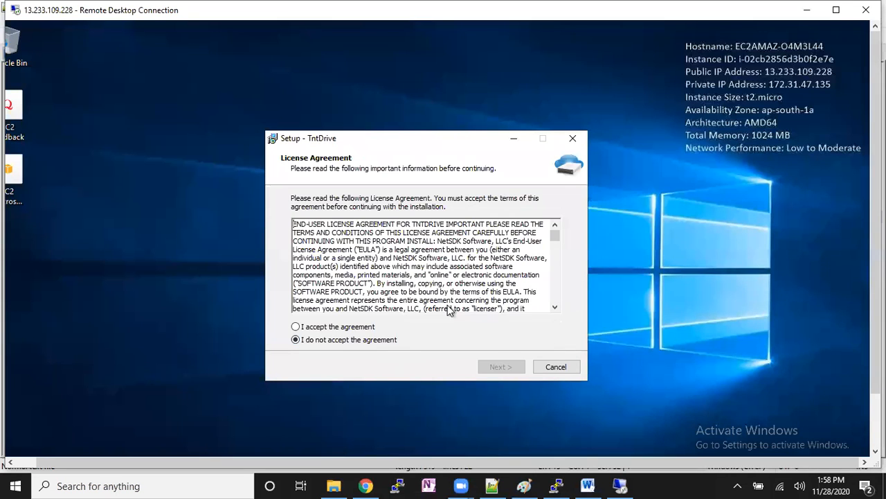
- Install TntDrive, accepting the license agreement and the default folder C:\Program Files\TntDrive, and finish setup with the restart postponed
click(357, 331)
click(504, 368)
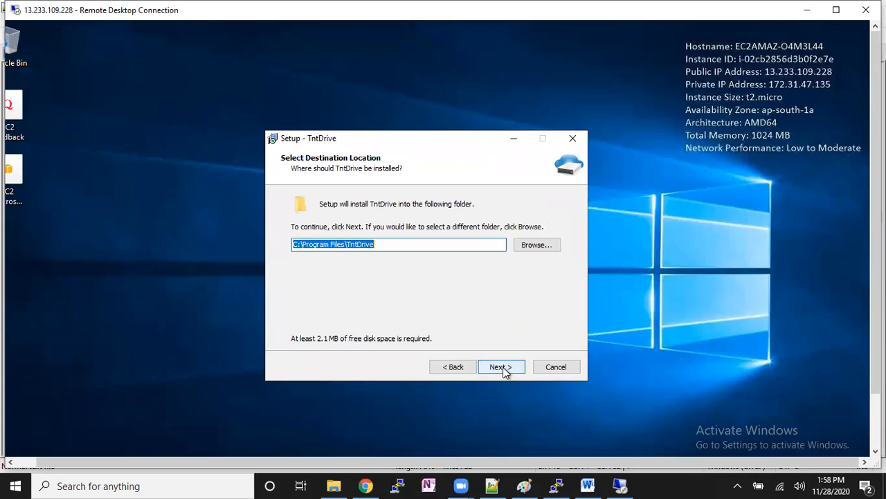
click(504, 371)
click(504, 369)
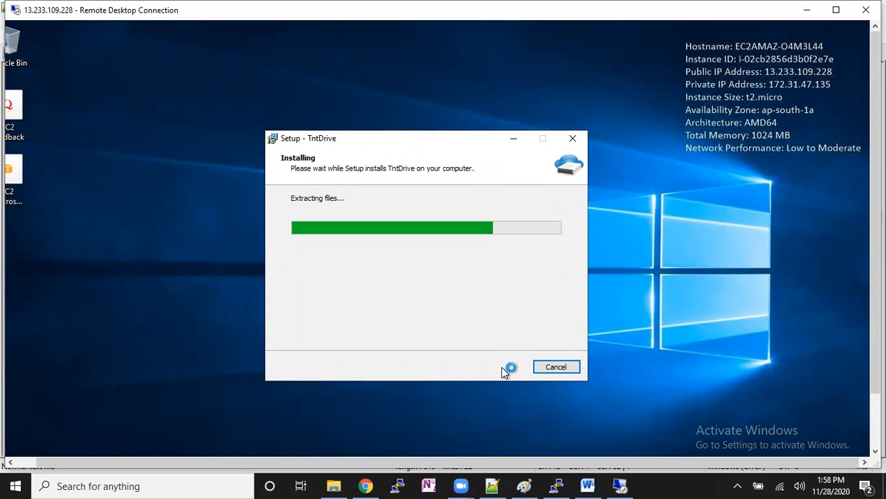
click(21, 464)
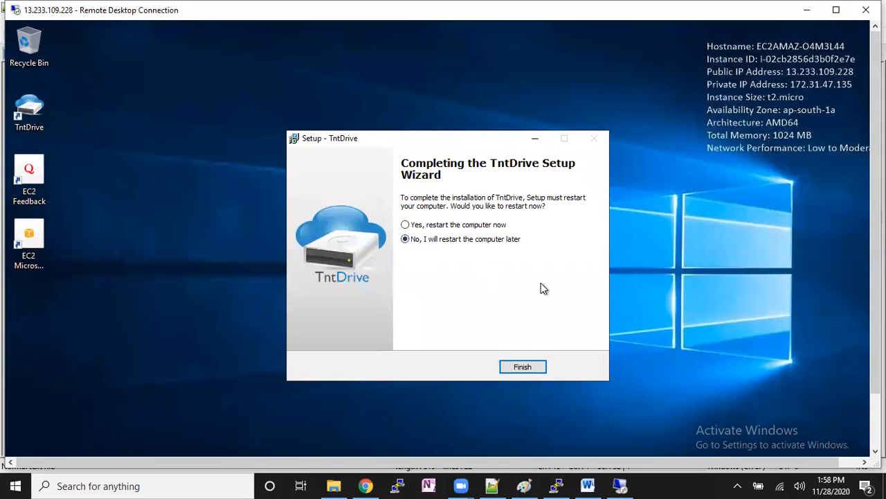
click(530, 366)
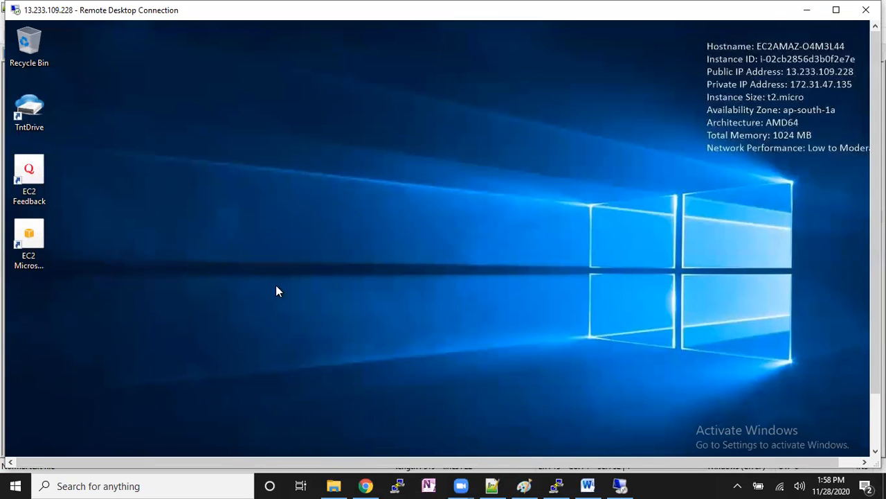
- Launch TntDrive, begin adding a new mapped drive and open the form for a new storage account
double_click(44, 110)
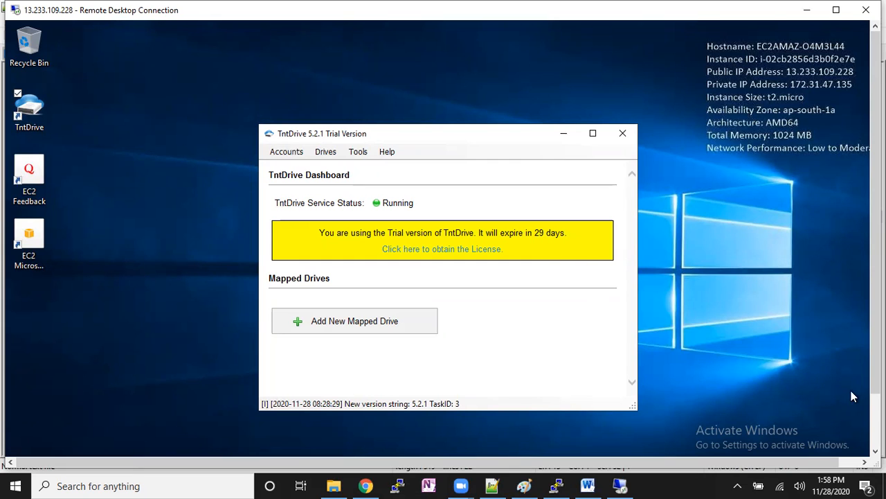
drag(876, 215, 876, 268)
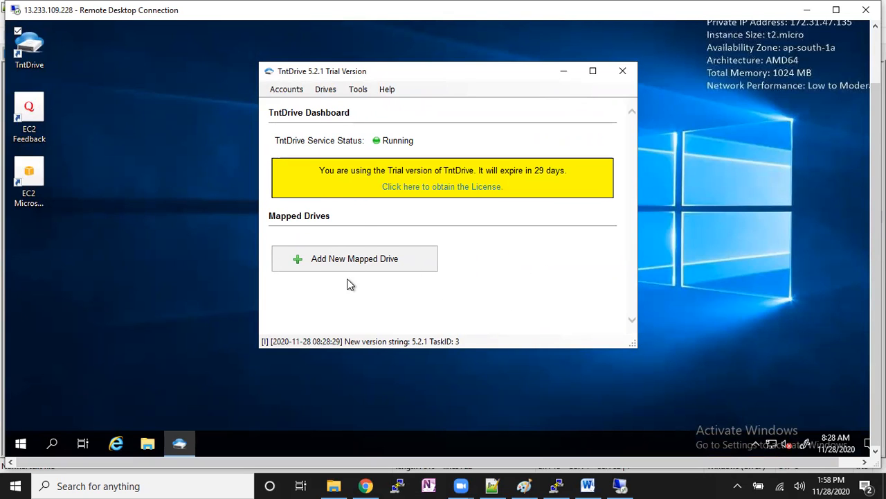
click(394, 264)
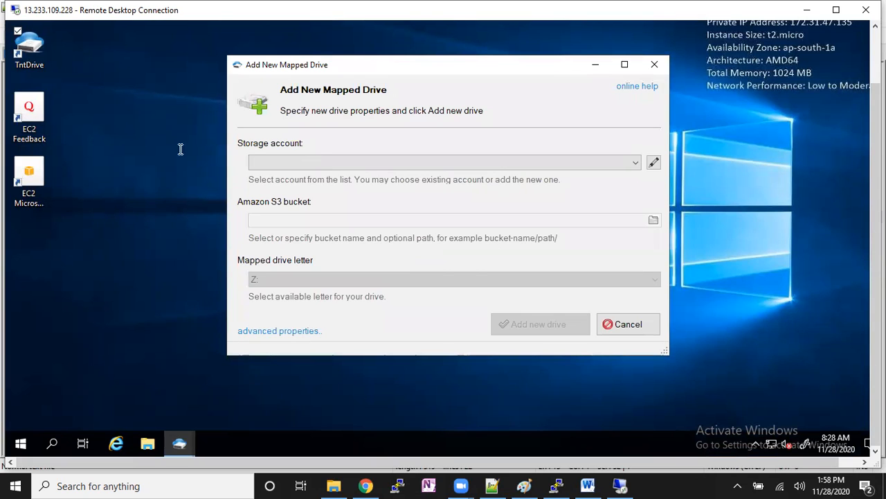
click(653, 162)
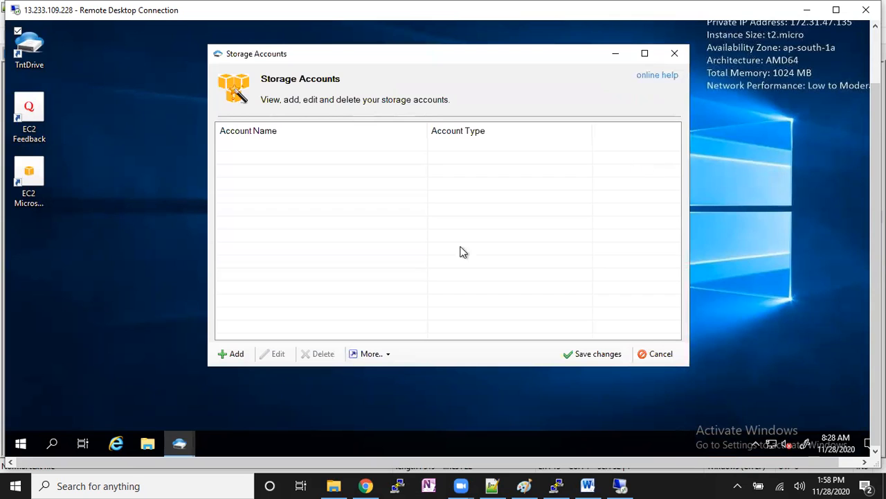
click(236, 354)
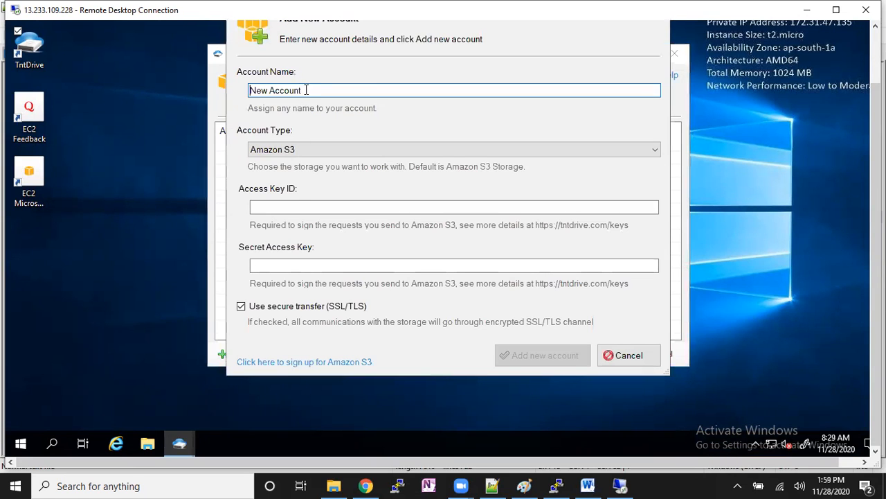
- Name the new storage account KRNetwork and set its account type to Amazon S3 via EC2 IAM Role
drag(301, 90, 233, 90)
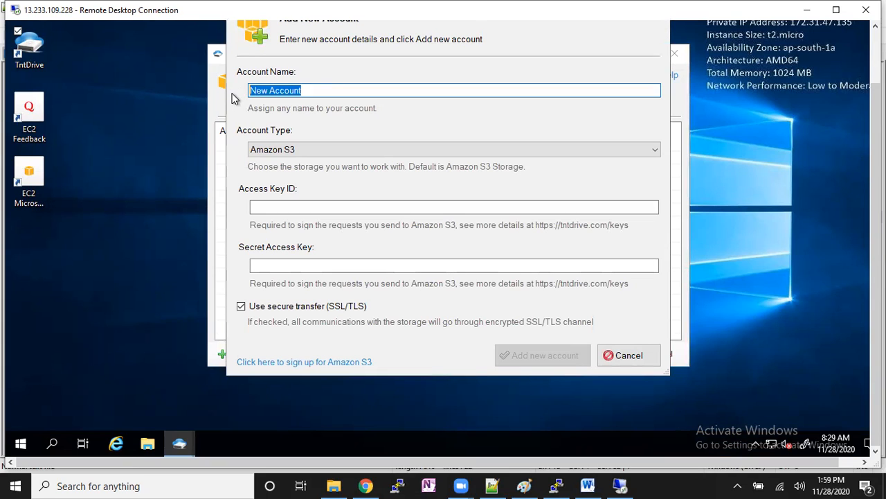
text(KRNetwork)
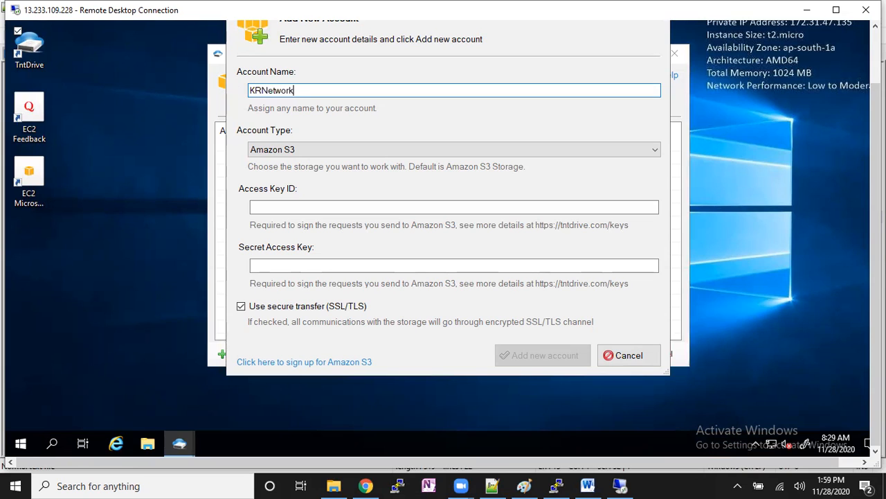
click(313, 149)
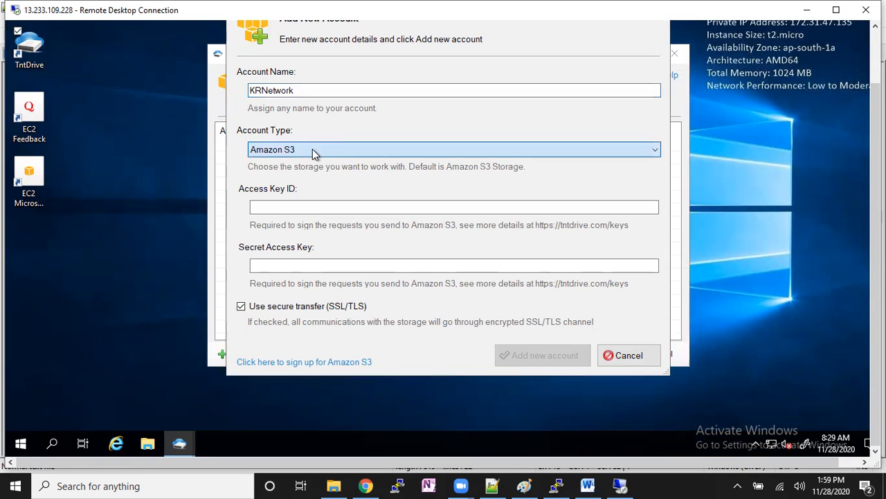
click(312, 149)
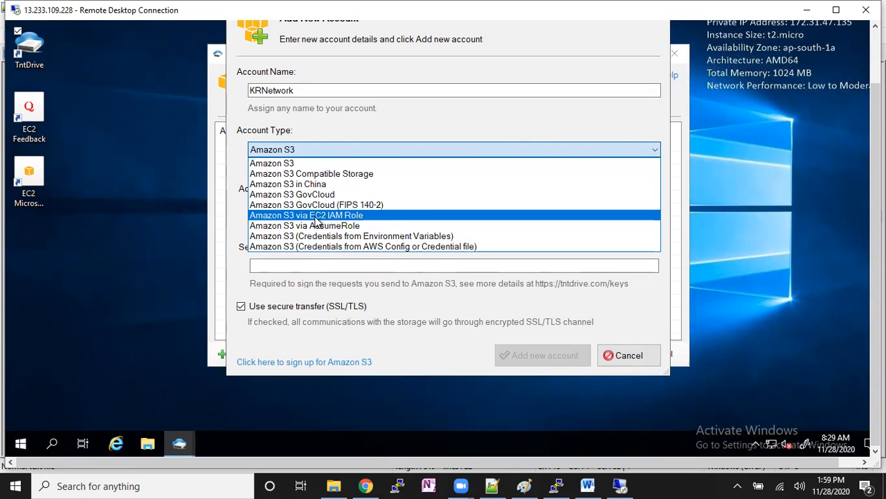
click(320, 216)
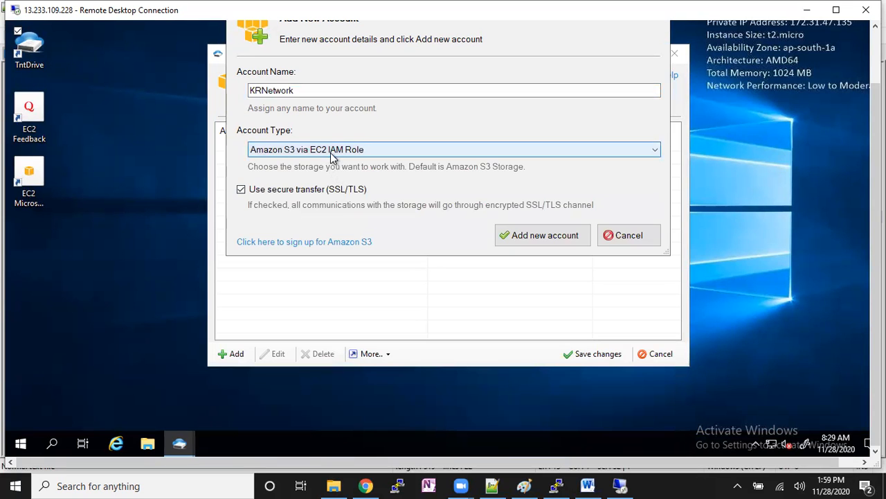
- Switch to the EC2 console in Chrome, attach the IAM role s3fullaccessrole to Windows-Machine, and return to the remote desktop
click(366, 485)
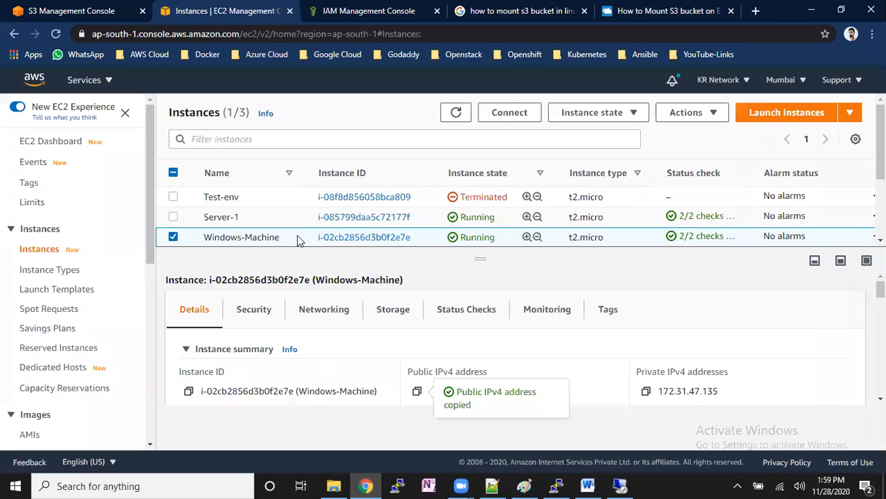
click(685, 112)
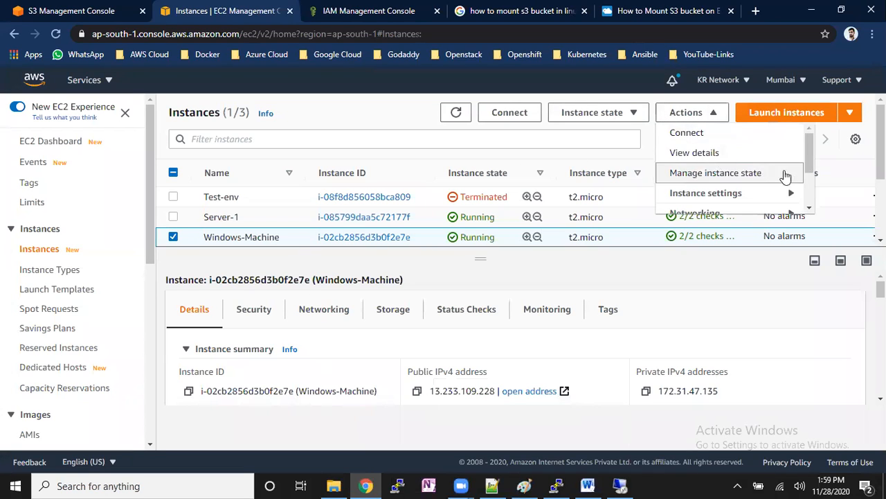
scroll(797, 184, down, 3)
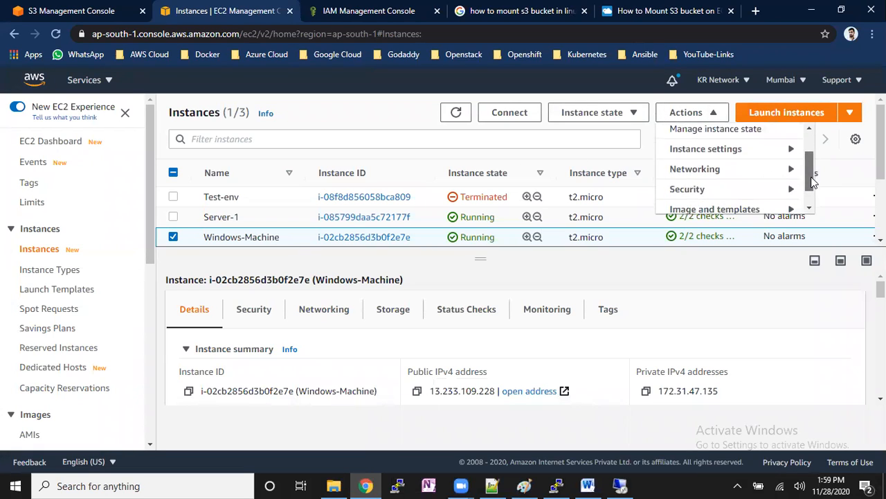
click(783, 188)
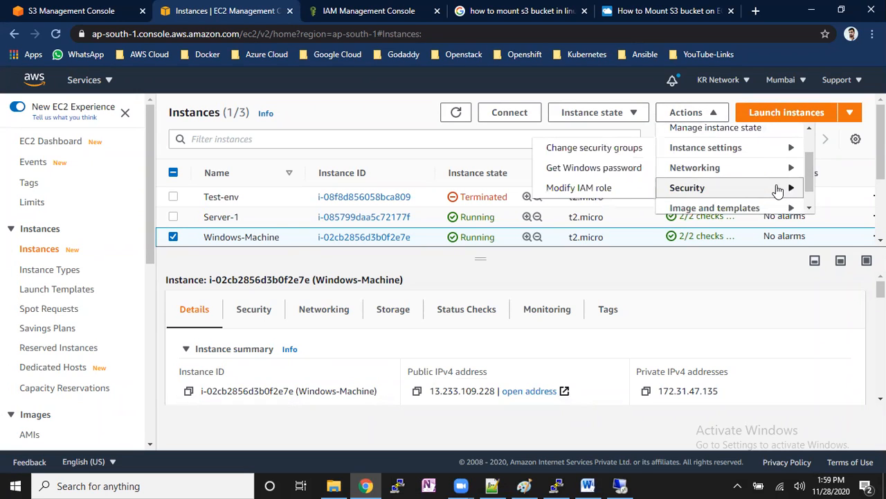
click(609, 194)
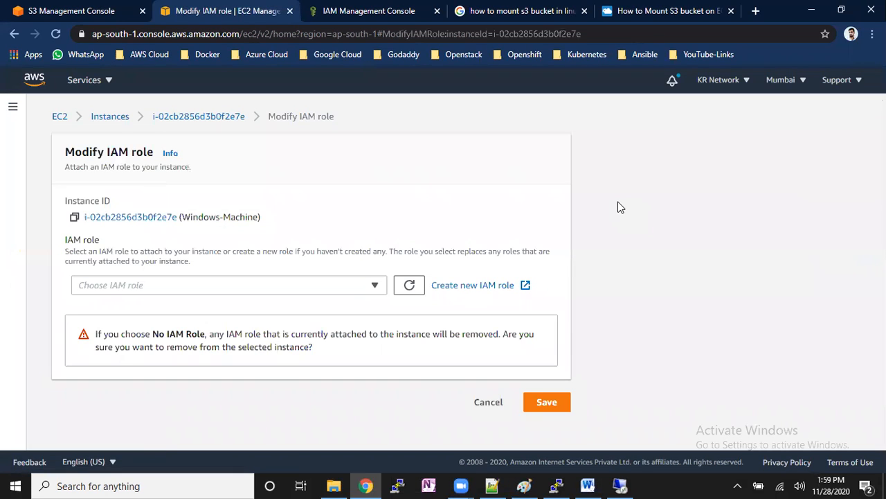
click(298, 289)
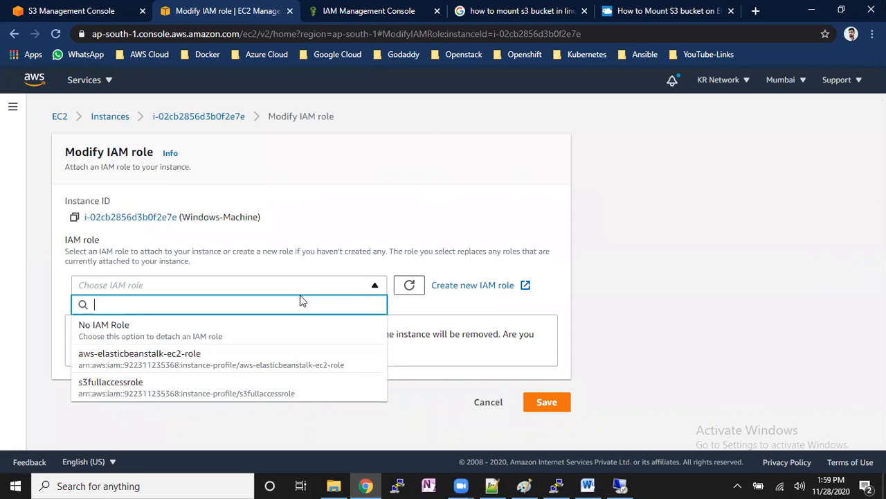
click(231, 384)
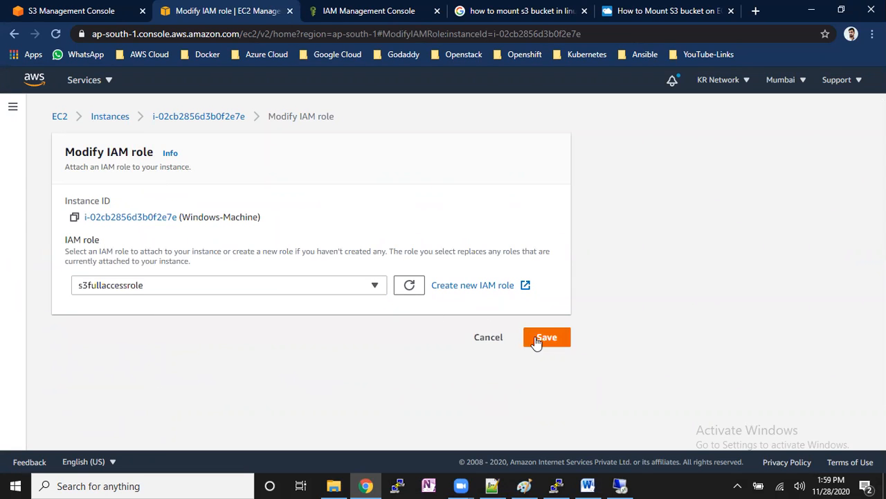
click(540, 338)
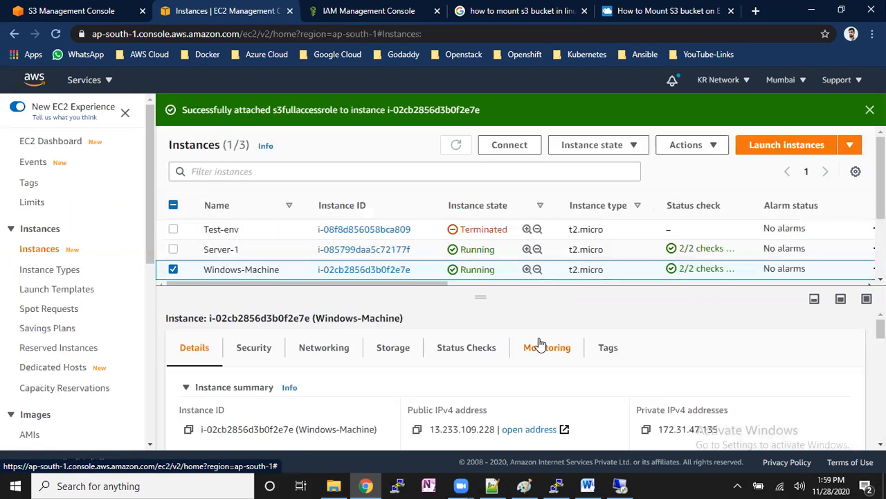
click(870, 111)
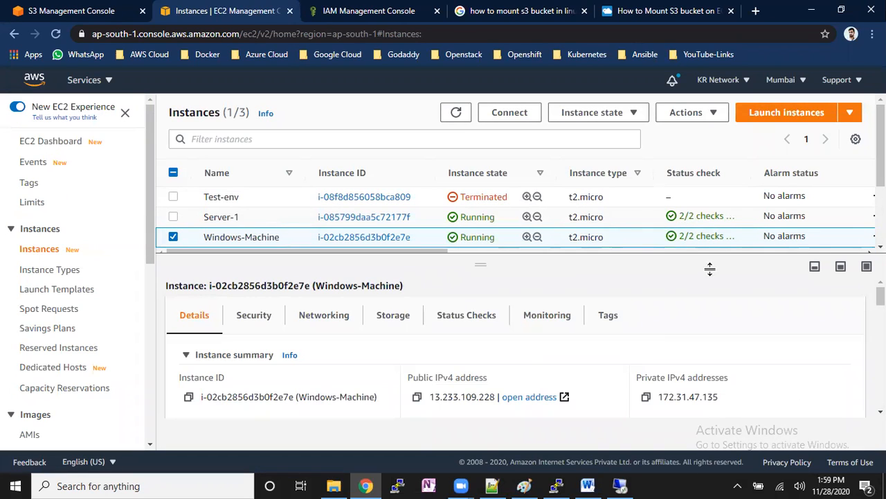
click(620, 486)
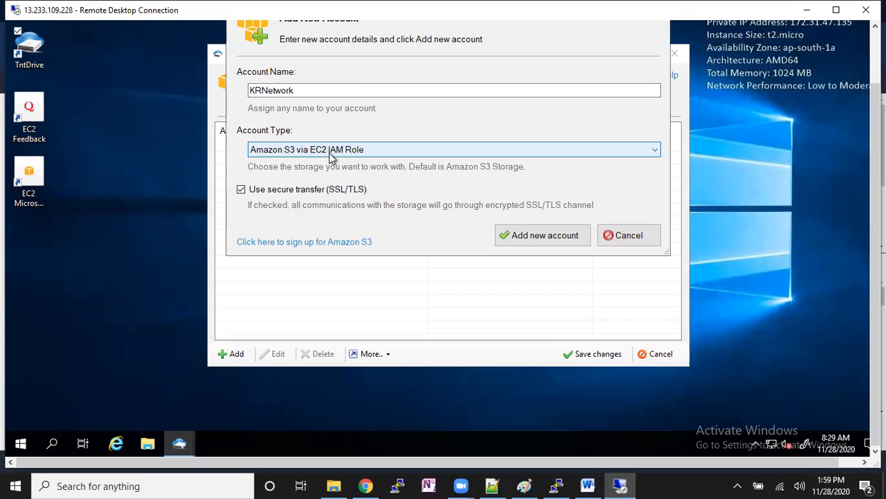
- Add and save the KRNetwork account, and map krmigration-bucket as a new drive with the letter Z:
click(516, 240)
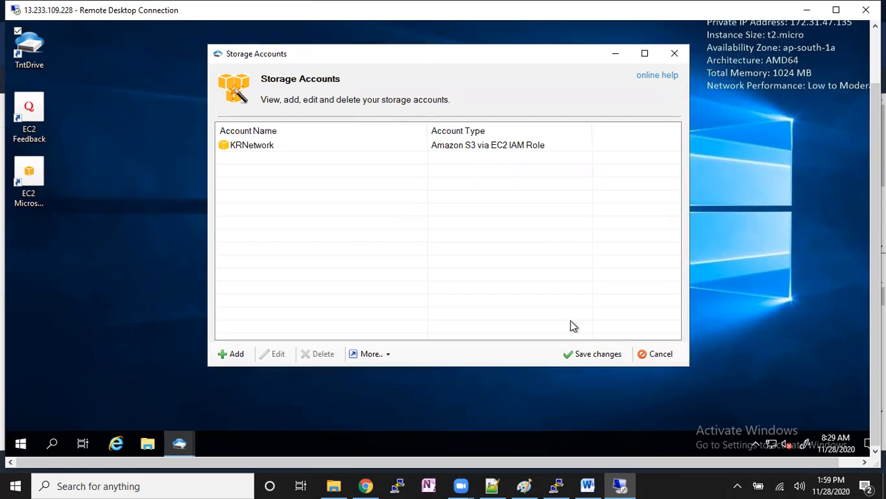
click(596, 354)
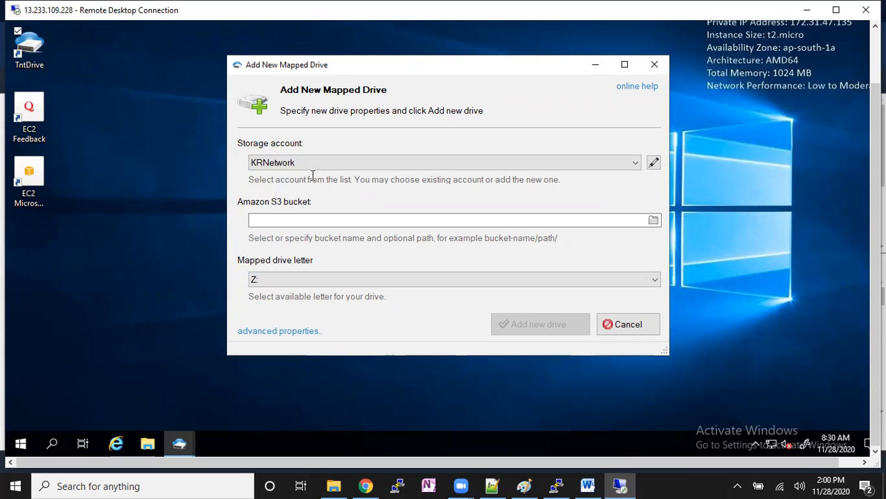
click(654, 223)
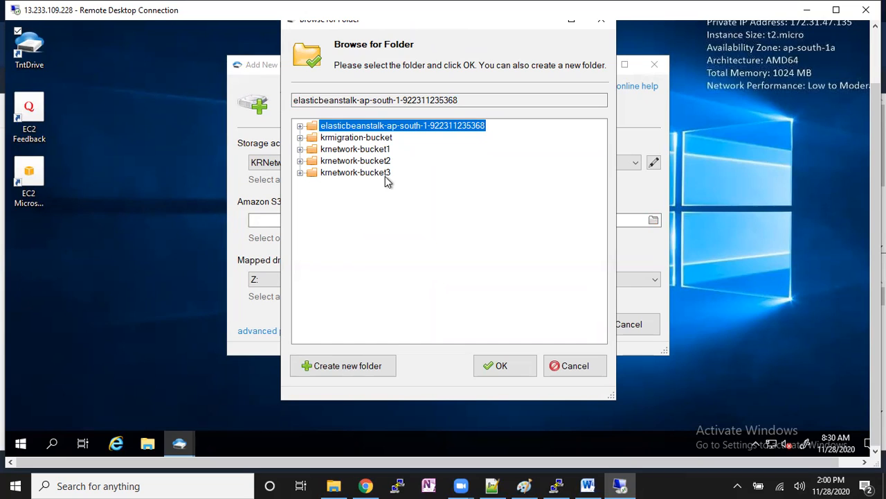
click(383, 141)
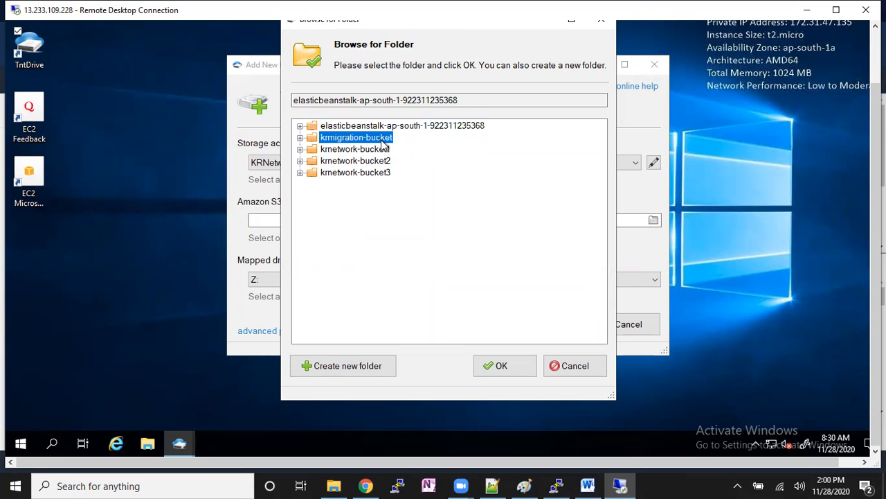
click(503, 367)
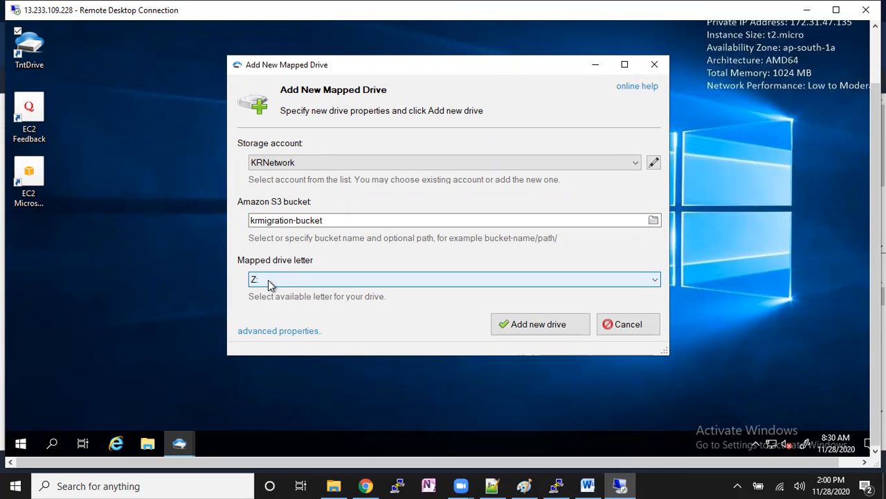
click(511, 326)
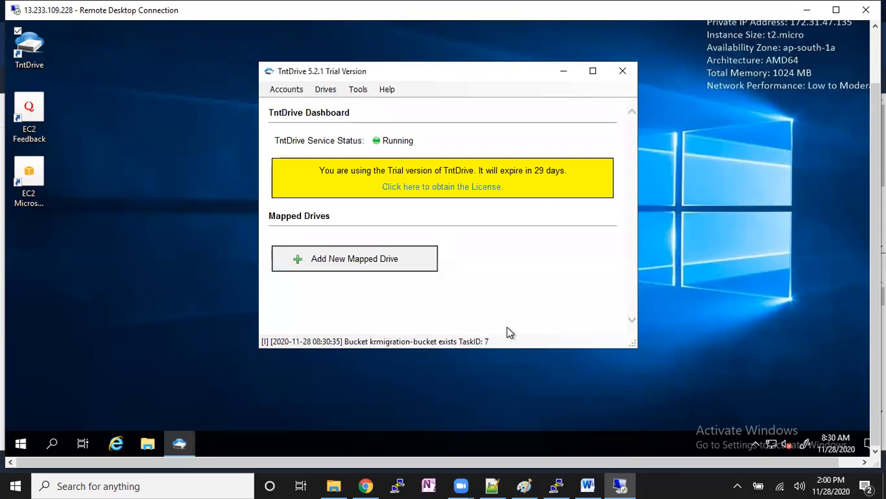
- Open the mapped krmigration-bucket drive from TntDrive, and reopen it from the network locations in This PC to view its files
click(630, 306)
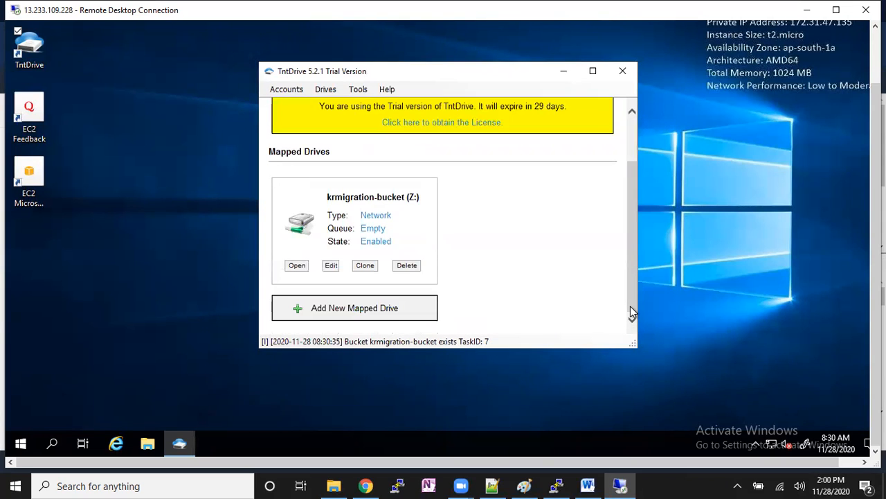
click(299, 266)
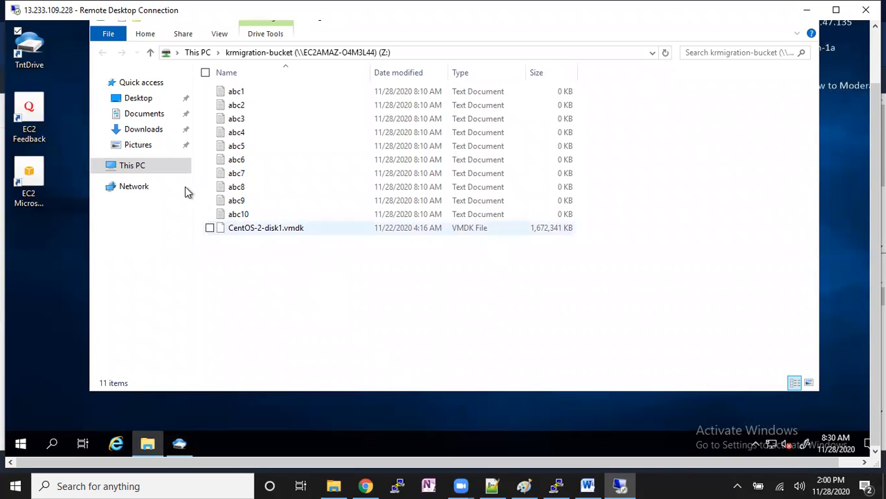
click(158, 167)
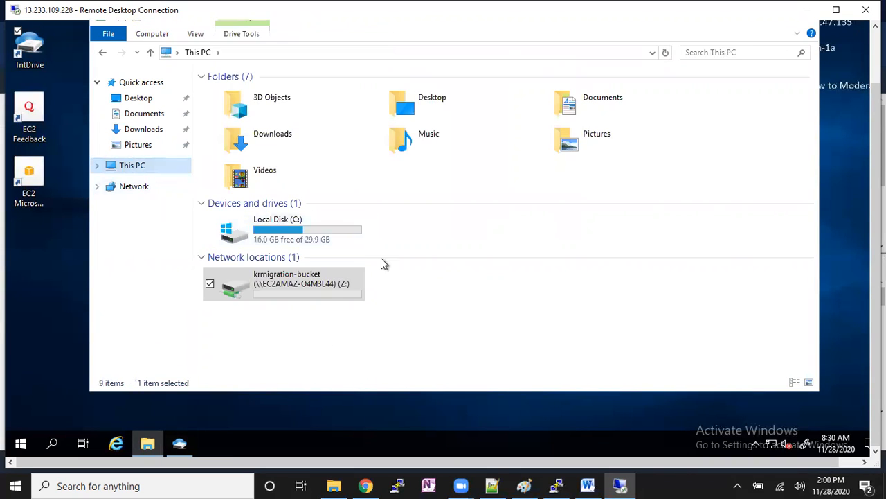
double_click(281, 287)
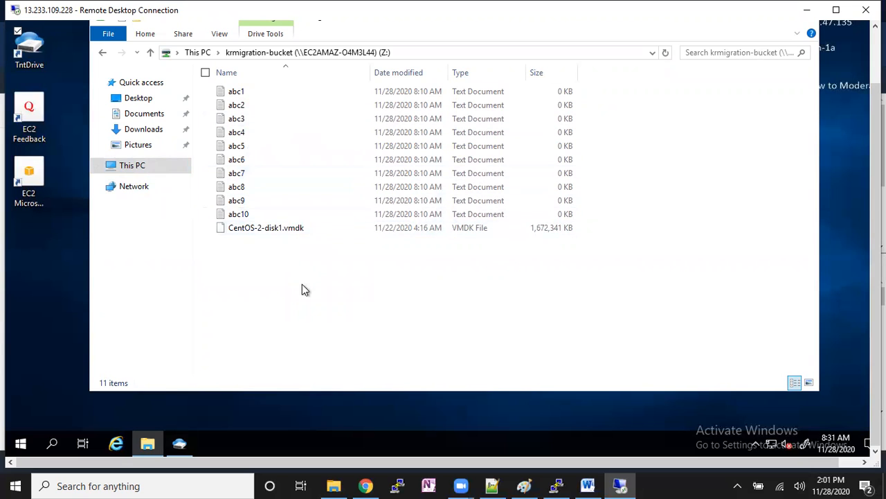
- Delete CentOS-2-disk1.vmdk from the mapped Z: drive
click(292, 232)
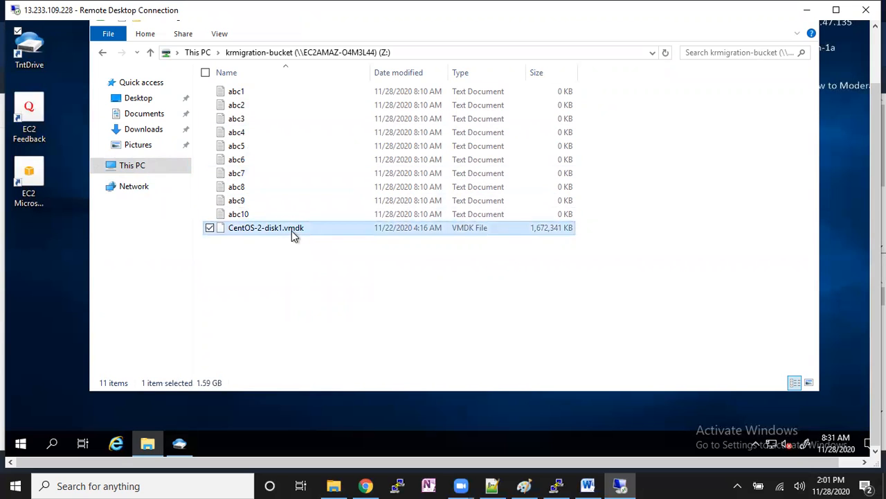
key(Delete)
key(Escape)
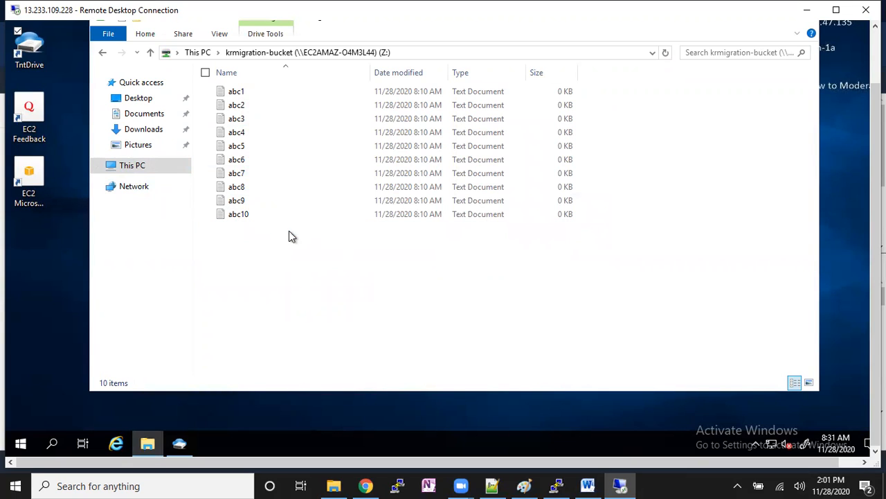
- Switch to the inactive PuTTY window, restart its session and become root with sudo su -
click(557, 485)
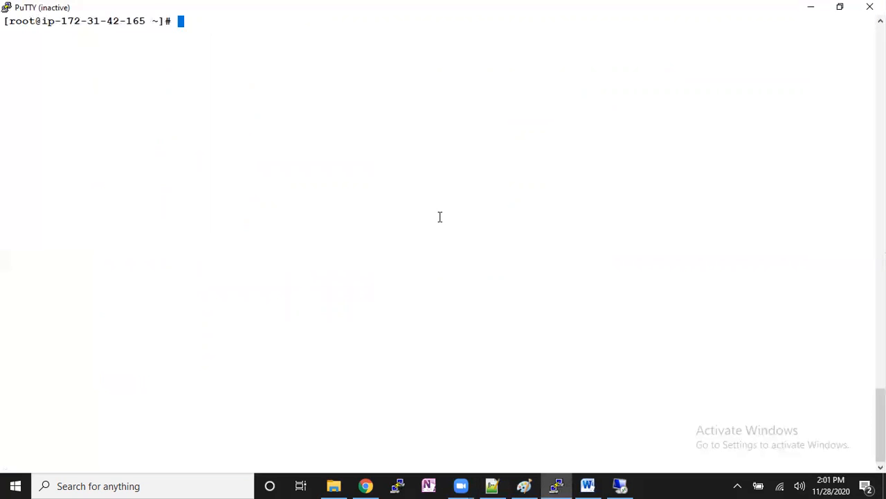
right_click(588, 18)
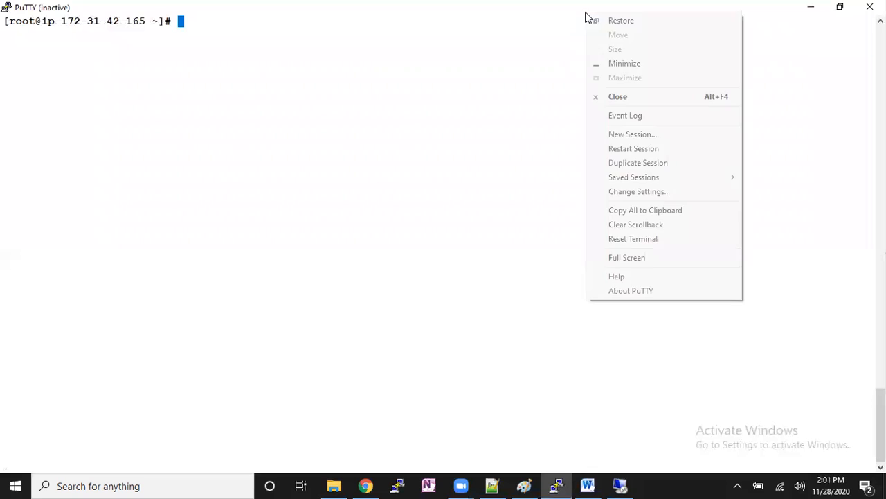
click(648, 147)
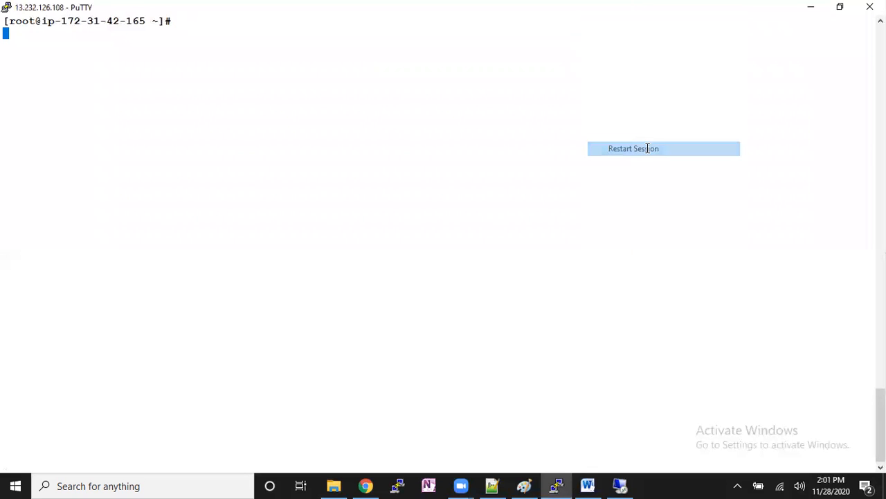
text(sudo su -)
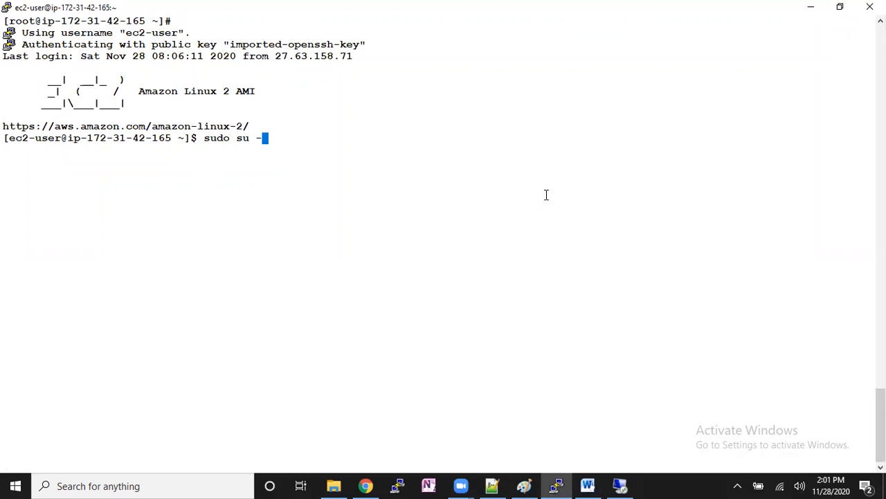
key(Return)
- List the mounted file systems of the Linux instance with df -kh
text(cd)
key(BackSpace)
key(BackSpace)
text(df -)
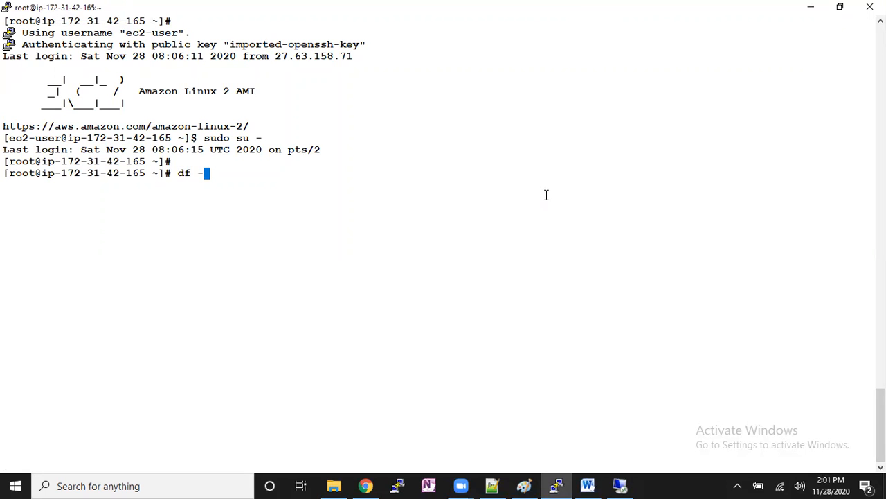
text(kh)
key(Return)
- Change to the /krnetwork-prod-bucket1 mount point and list its files with ls
text(cd)
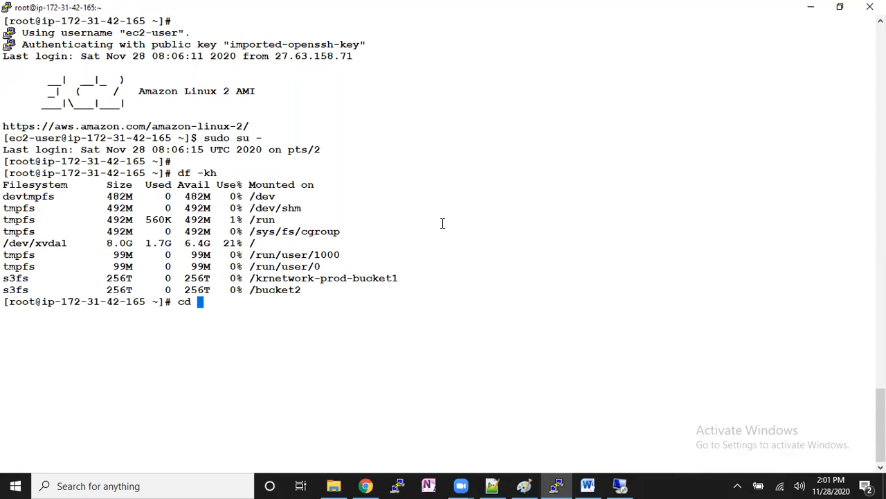
double_click(325, 277)
right_click(435, 275)
key(Return)
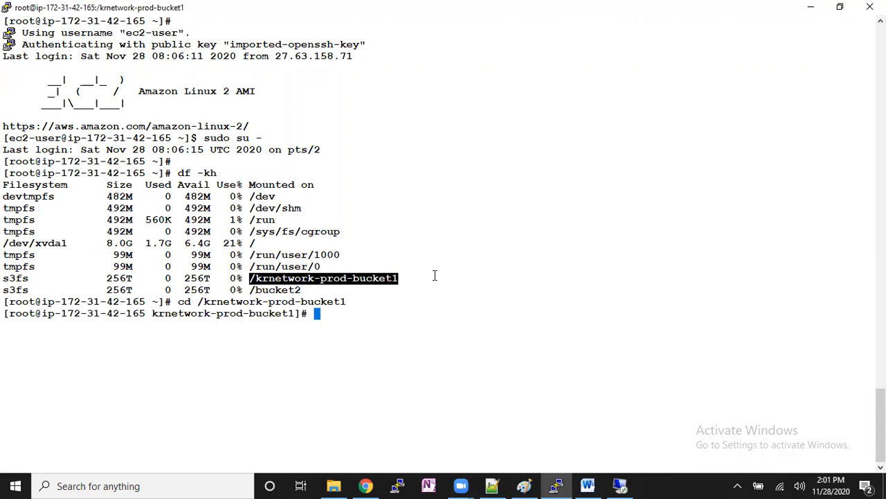
key(Return)
text(ls)
key(Return)
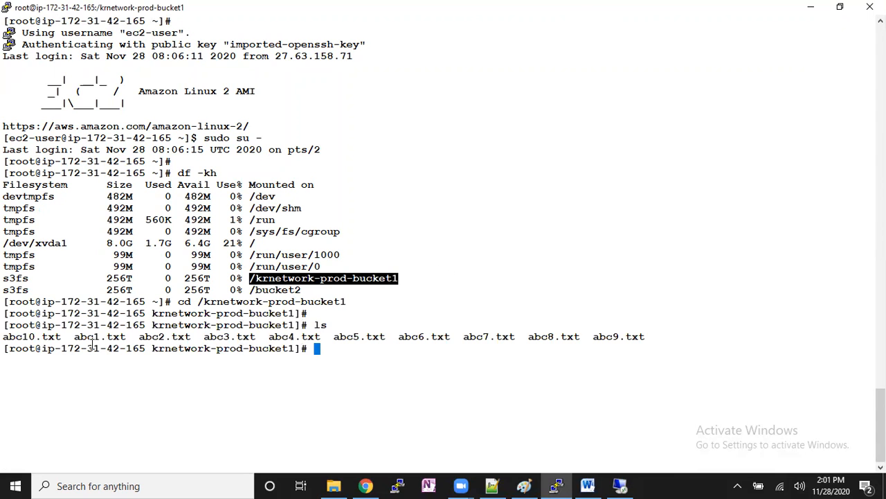
drag(252, 349, 316, 348)
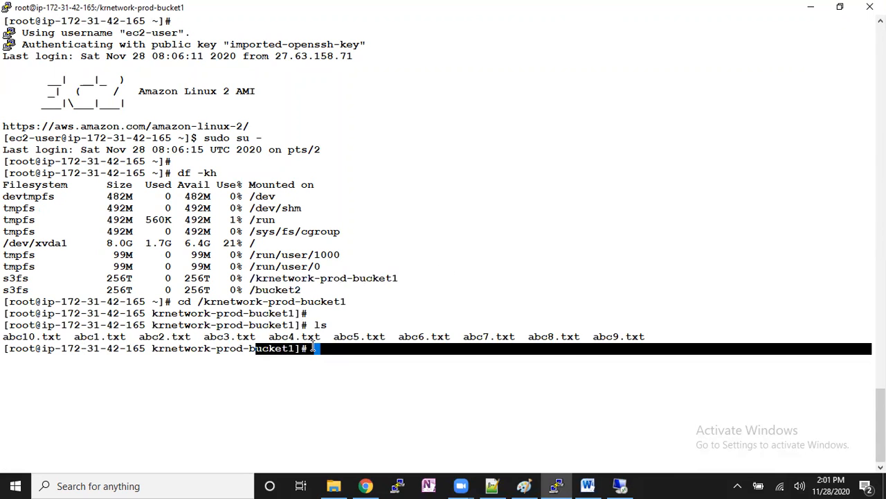
- Switch to the S3 console in Chrome, open krmigration-bucket and refresh its object list to check for CentOS-2-disk1.vmdk
click(373, 485)
click(66, 11)
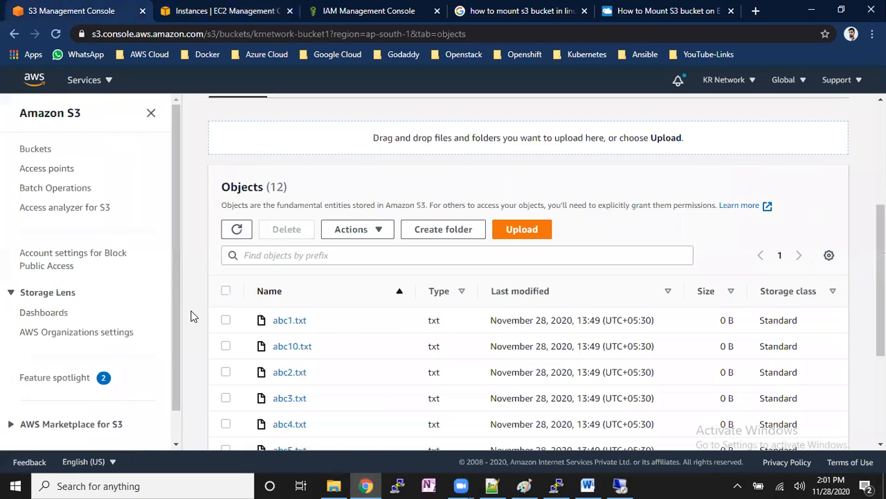
scroll(208, 291, up, 4)
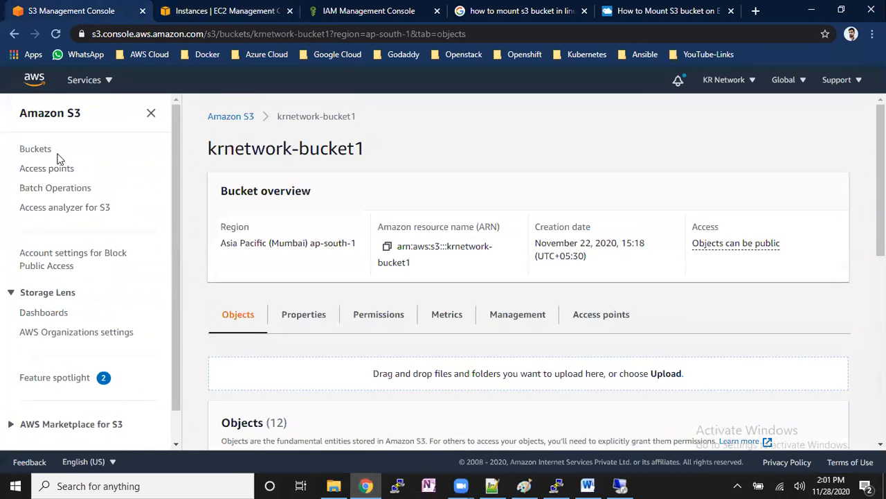
click(41, 153)
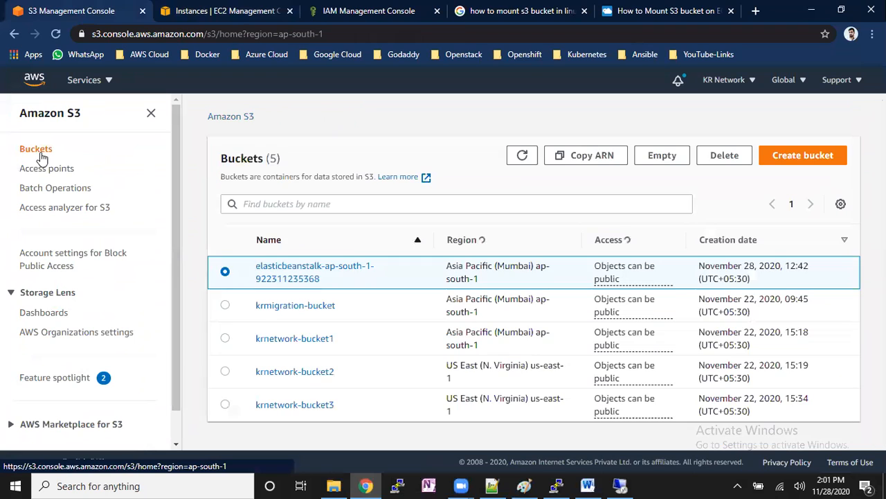
click(312, 306)
scroll(653, 339, down, 5)
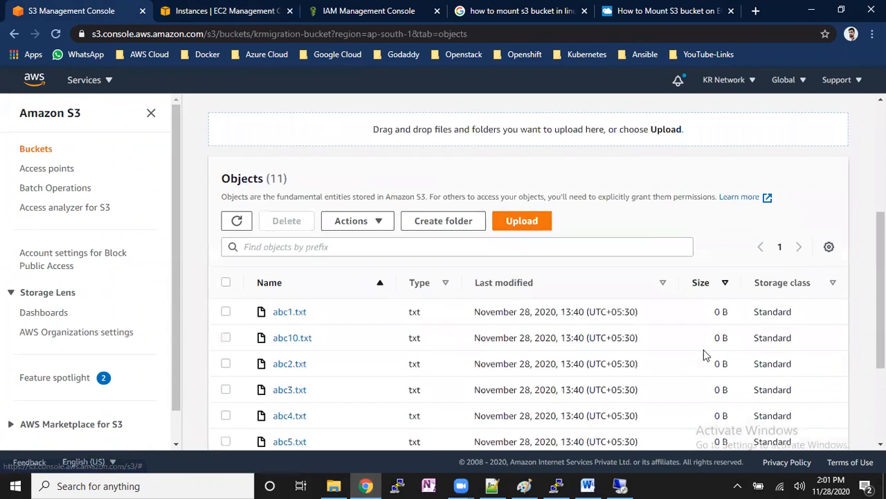
scroll(708, 352, down, 2)
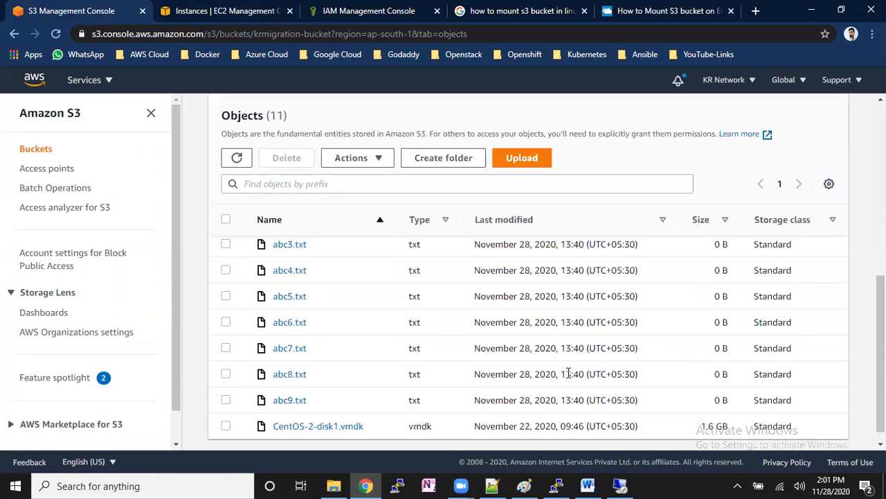
click(239, 162)
scroll(690, 224, down, 4)
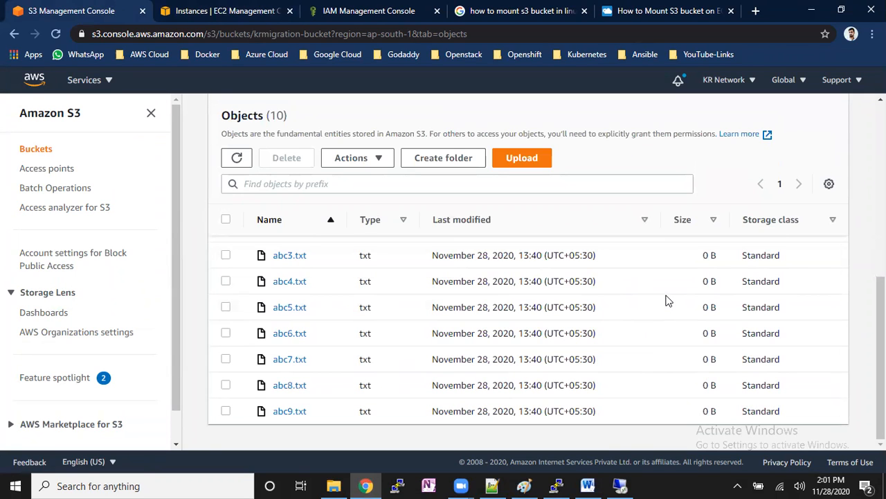
- Return to the remote desktop and bring up the TntDrive dashboard to view the mapped drive
key(alt+Tab)
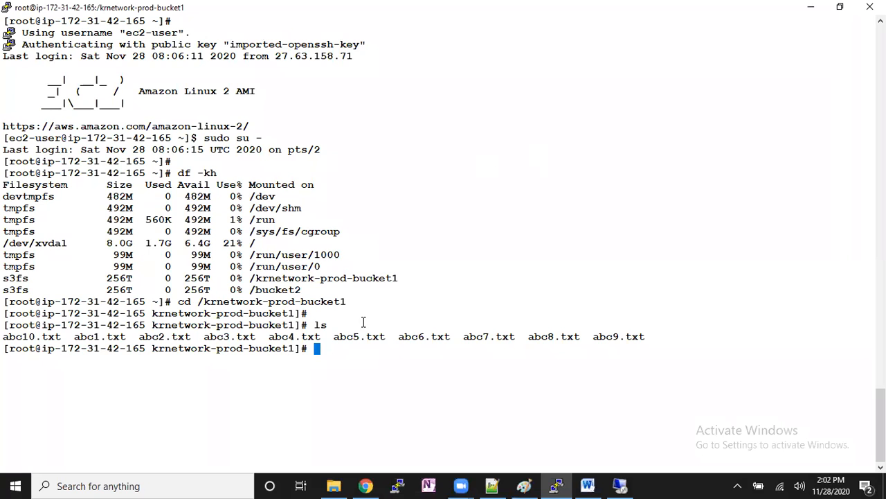
click(619, 485)
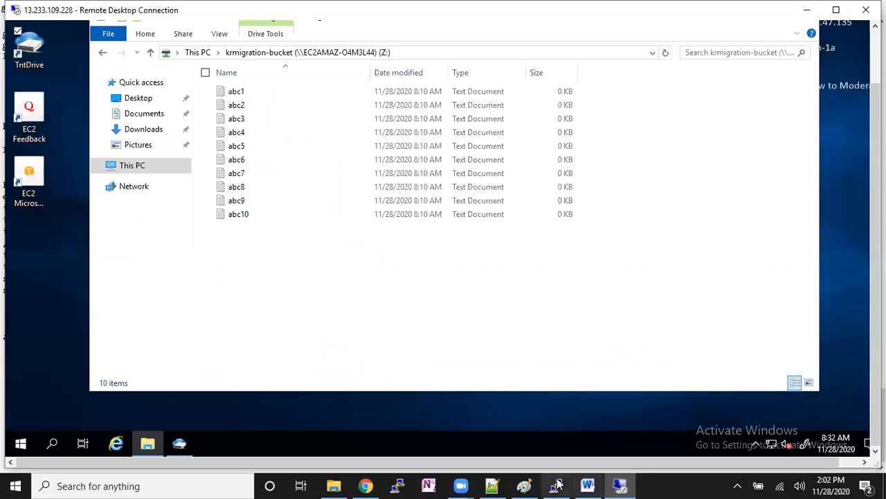
click(179, 449)
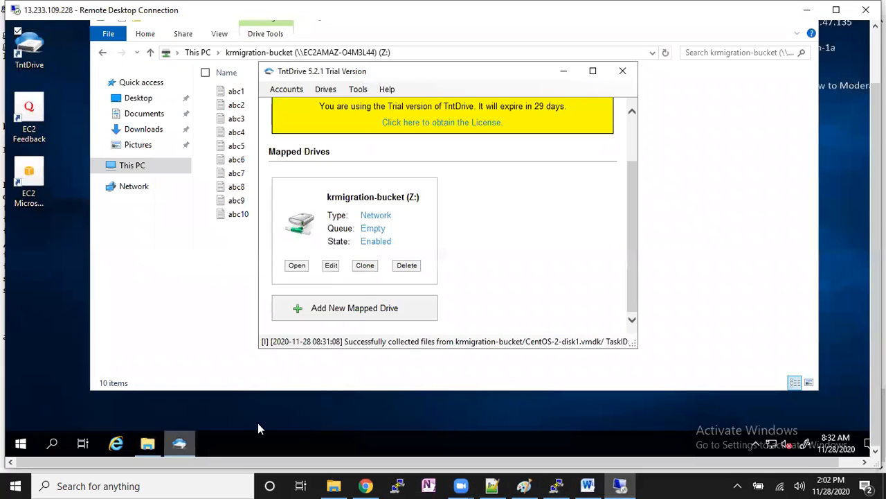
- Switch to the EC2 Instances page in Chrome and open the Modify IAM role page for Windows-Machine
click(366, 485)
click(346, 12)
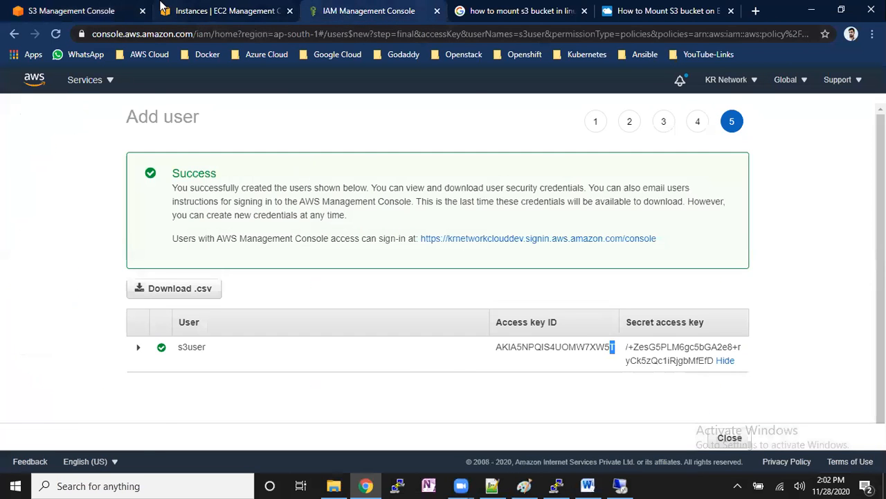
click(161, 8)
click(691, 112)
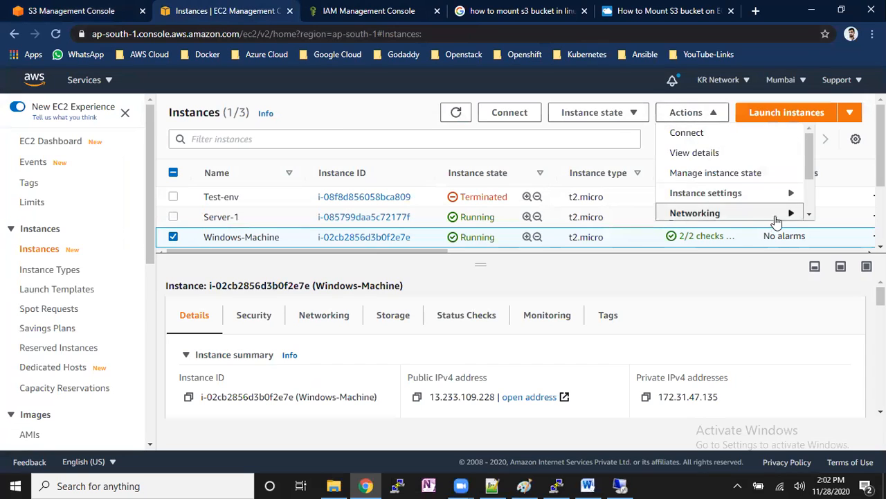
drag(811, 173, 794, 199)
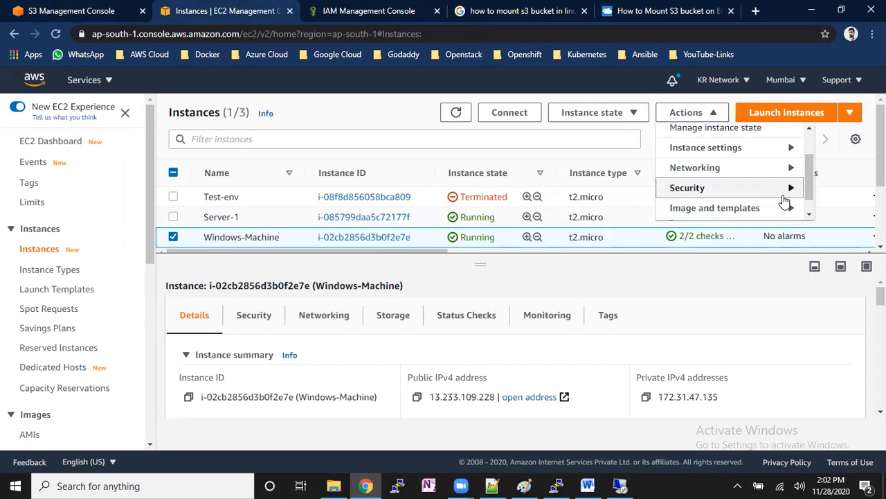
mouse_move(785, 201)
click(561, 189)
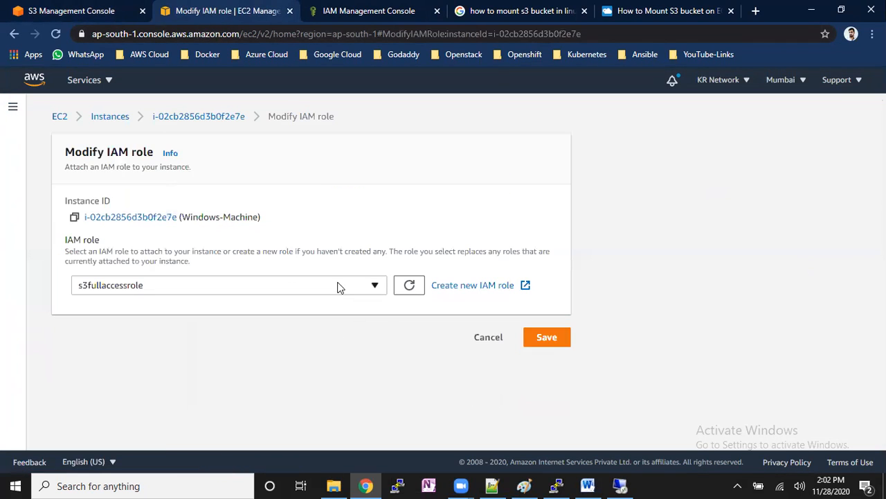
- Set the instance to No IAM Role and confirm with "detach" to remove s3fullaccessrole from Windows-Machine
click(339, 287)
click(254, 330)
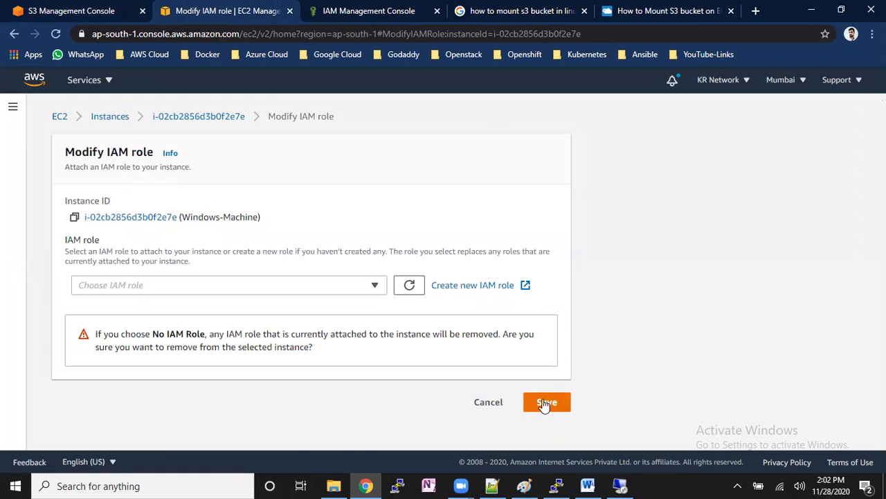
click(547, 402)
text(detach)
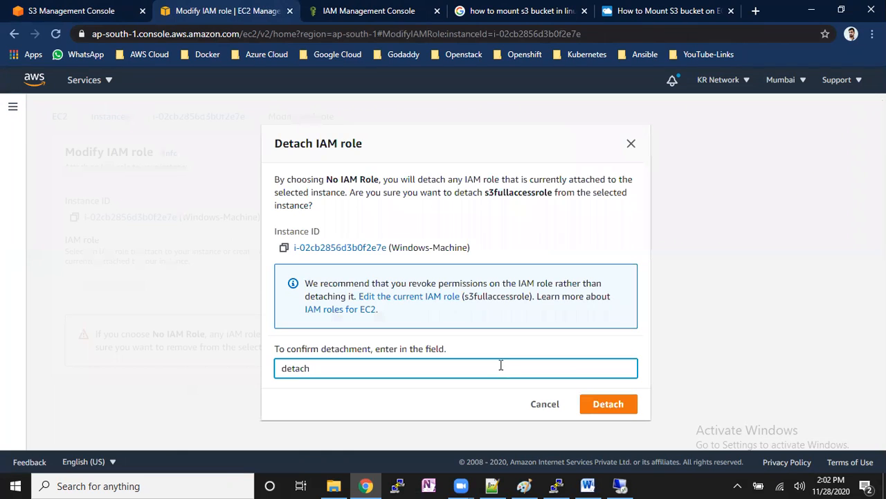
click(619, 406)
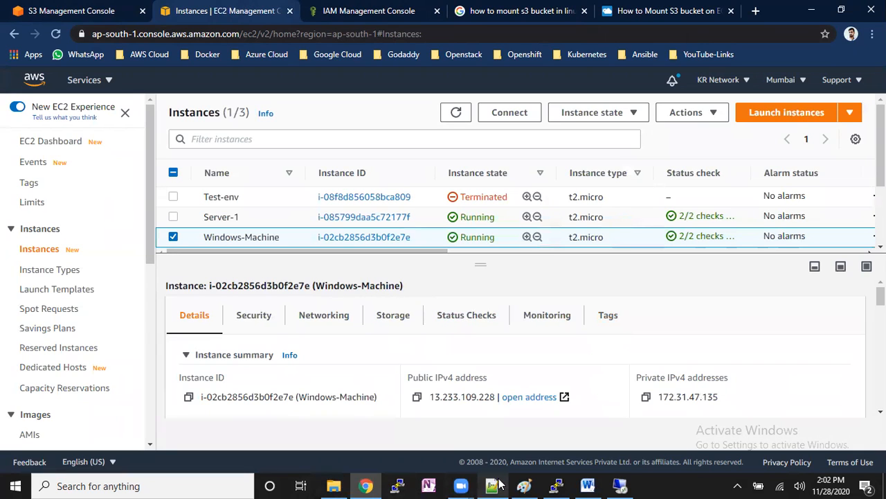
- Return to the remote desktop, start a new mapped drive in TntDrive and open its storage accounts list
click(409, 7)
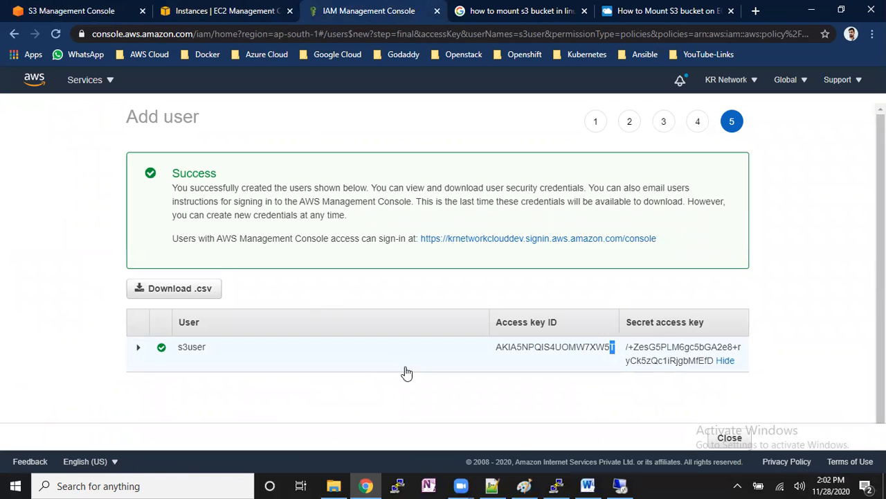
click(620, 485)
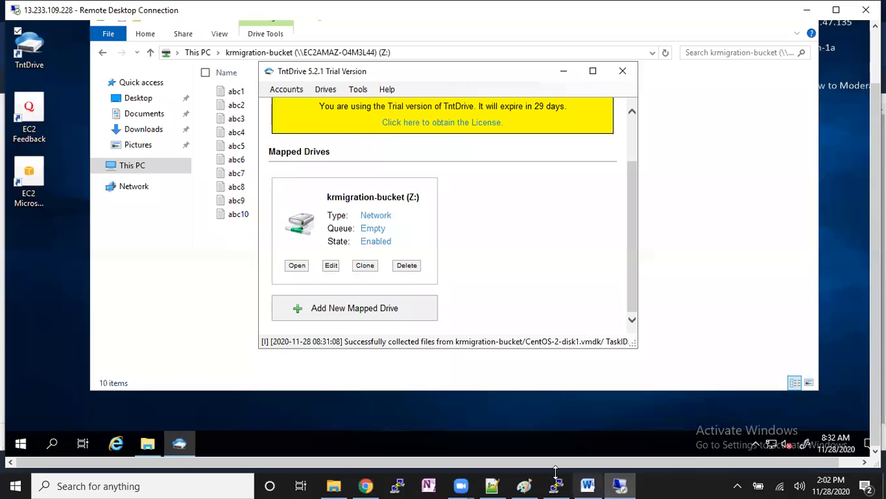
click(407, 309)
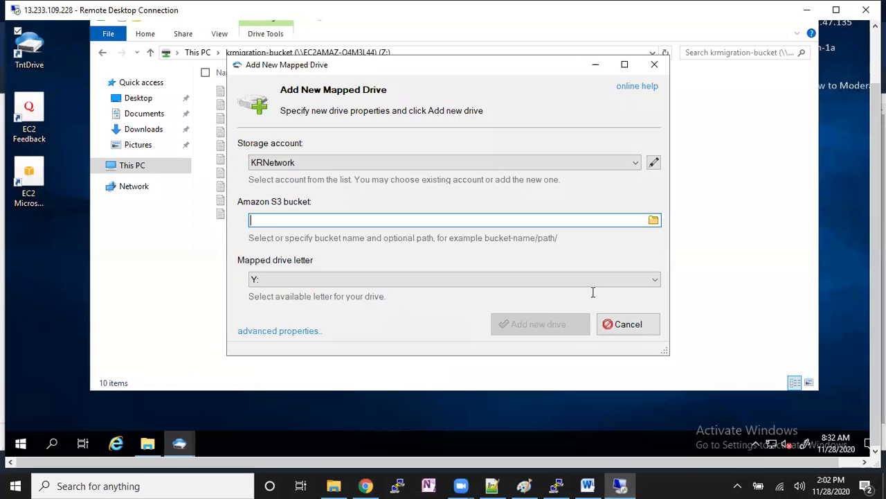
click(654, 164)
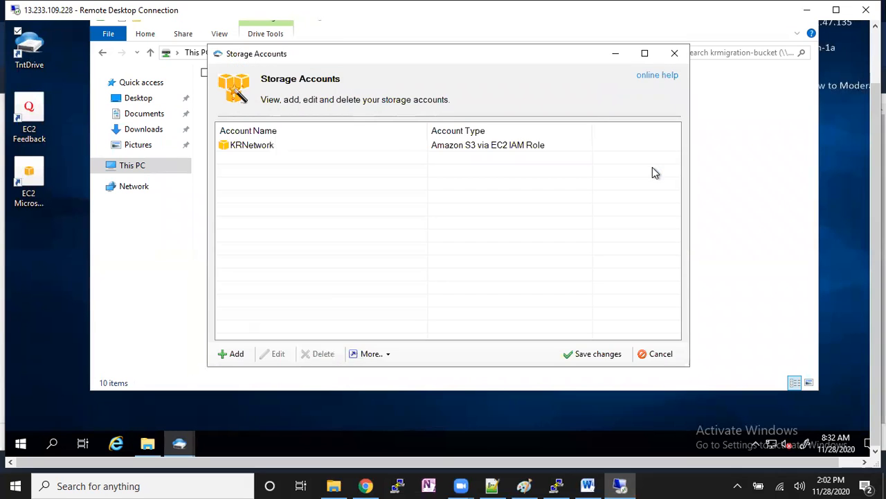
- Edit the KRNetwork storage account and change its account type to Amazon S3
click(382, 144)
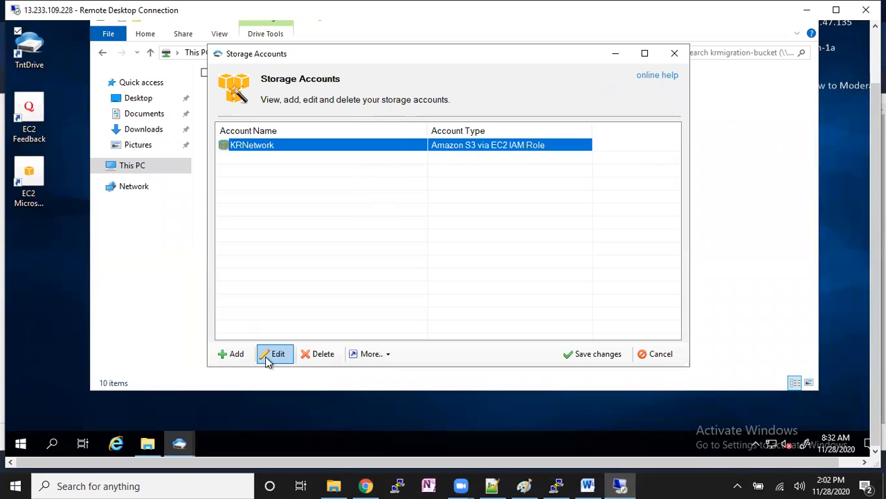
click(274, 354)
click(364, 150)
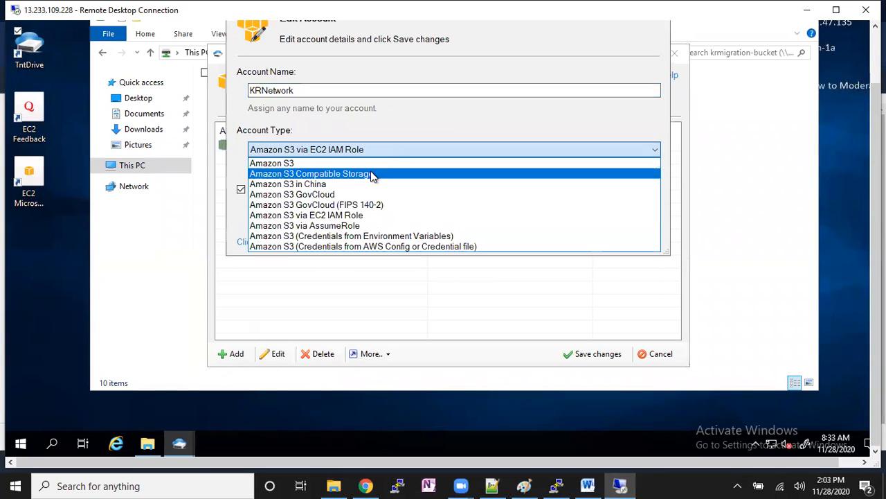
click(369, 151)
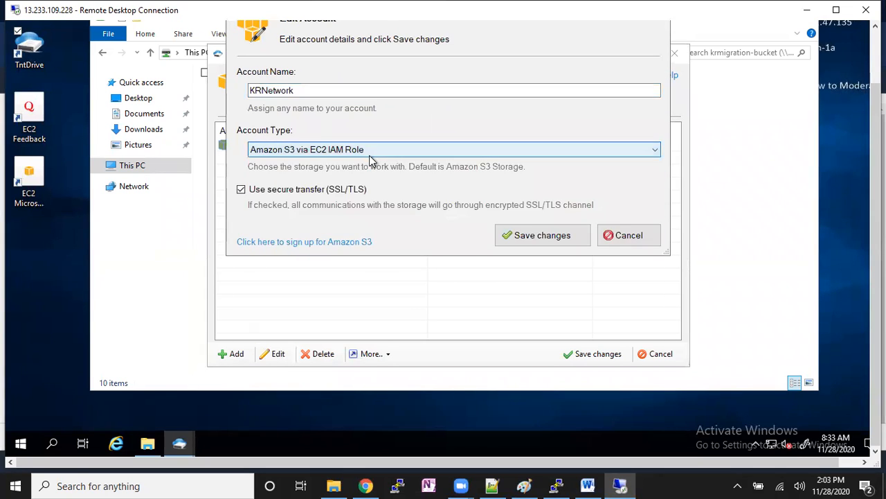
click(320, 157)
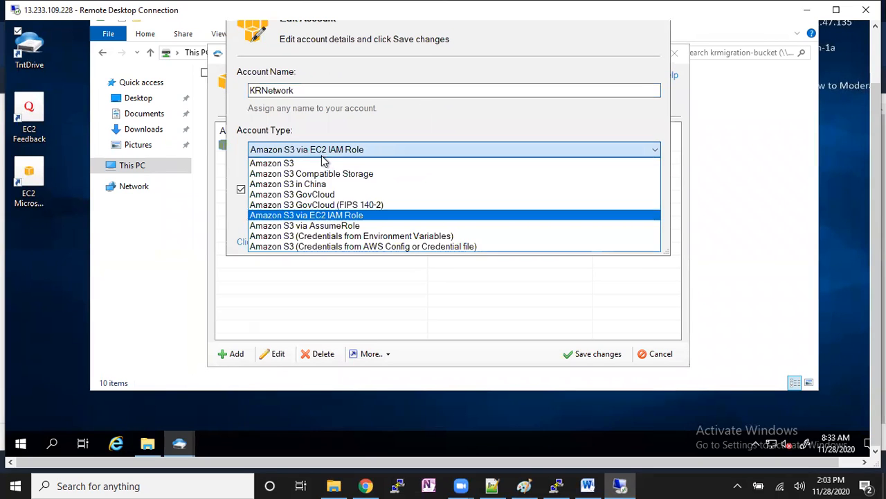
click(325, 165)
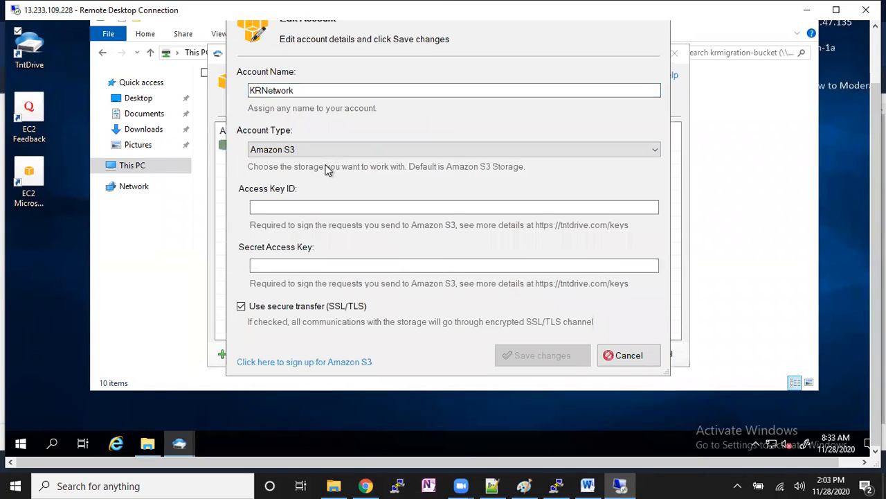
- Copy the access key ID of s3user from the IAM console in Chrome into the account's Access Key ID field
click(305, 207)
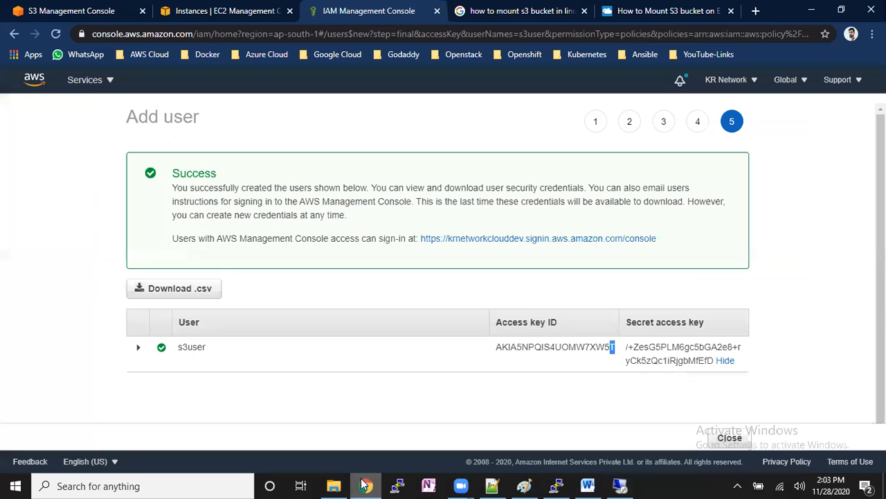
click(366, 486)
drag(496, 349, 607, 352)
right_click(608, 351)
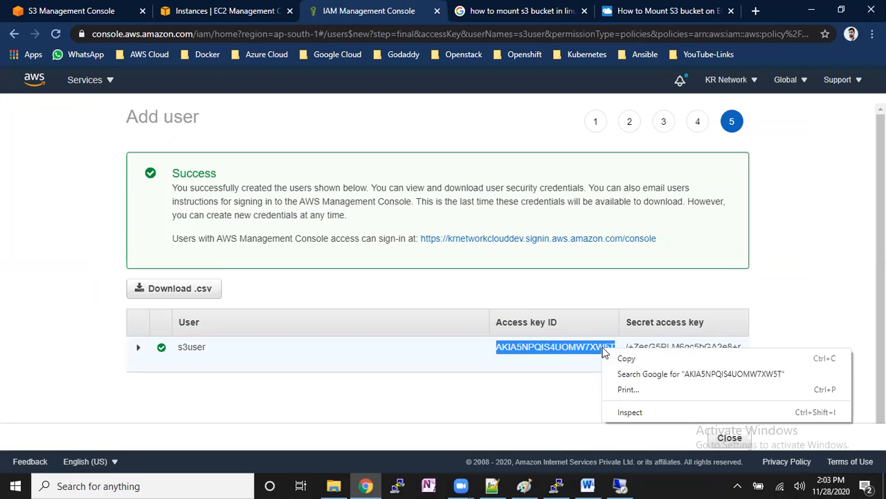
click(616, 358)
key(alt+Tab)
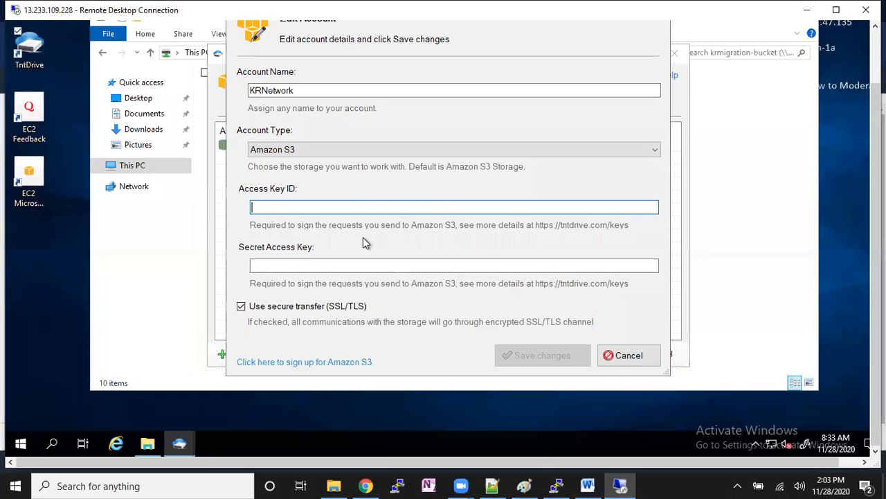
key(ctrl+v)
- Copy s3user's secret access key from the IAM console into the Secret Access Key field and save the storage account changes
click(375, 268)
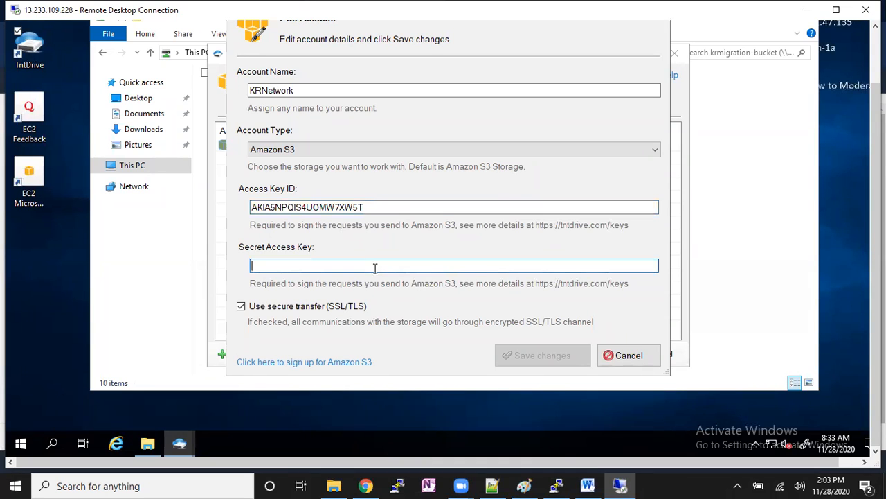
key(alt+Tab)
click(627, 347)
double_click(646, 353)
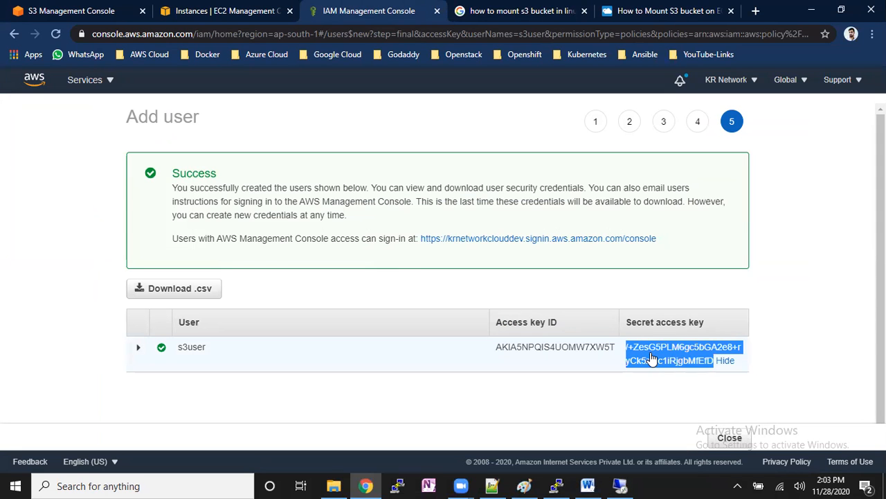
right_click(646, 363)
click(647, 367)
key(alt+Tab)
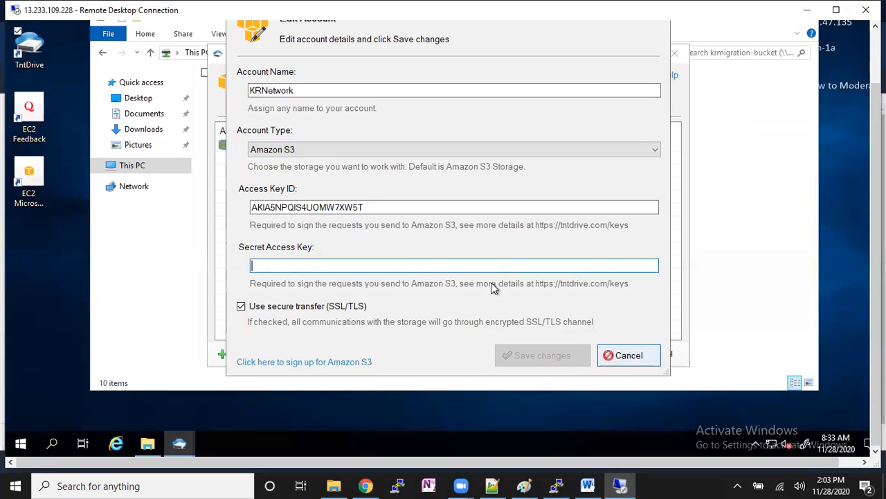
key(ctrl+v)
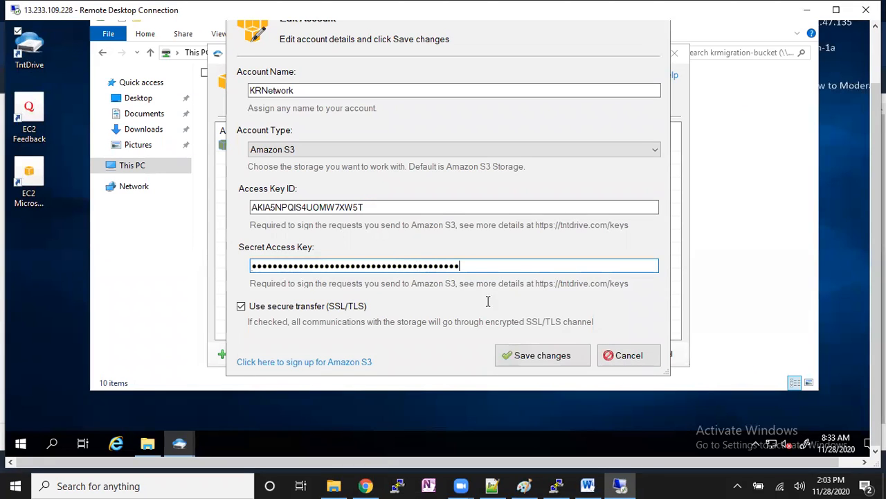
click(531, 352)
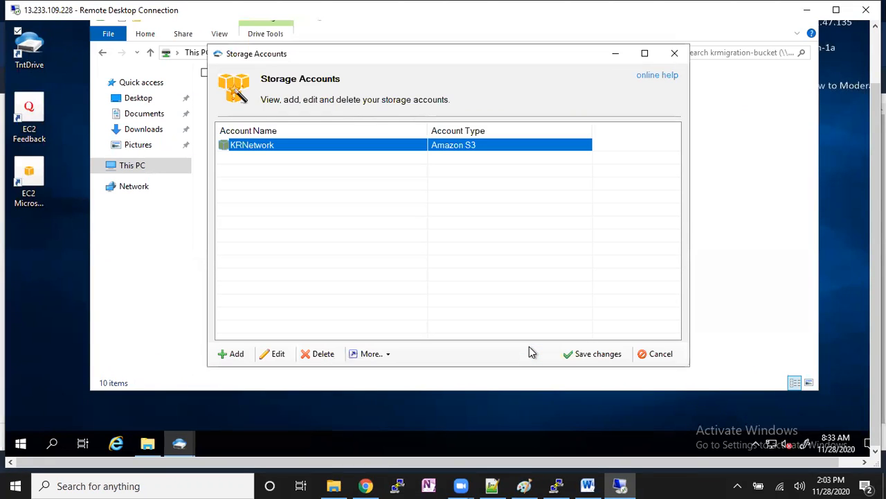
click(572, 354)
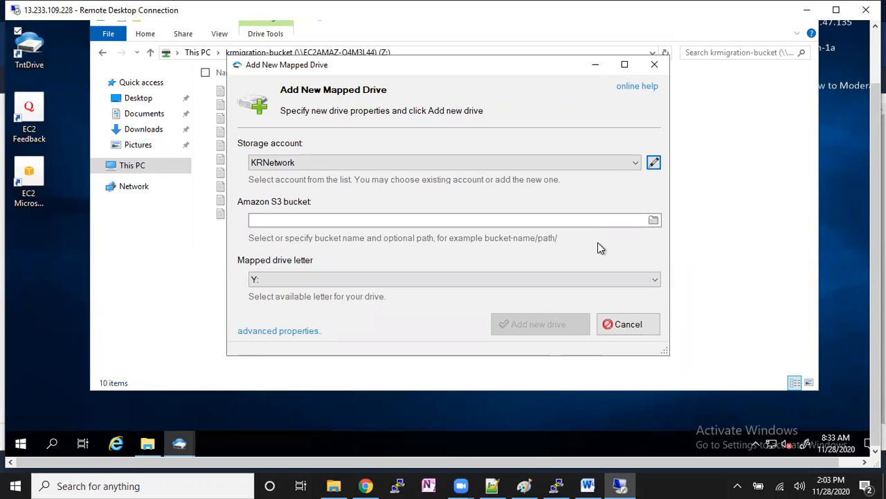
- Select krnetwork-bucket1 as the Amazon S3 bucket and add it as a new mapped drive with letter Y:
click(655, 220)
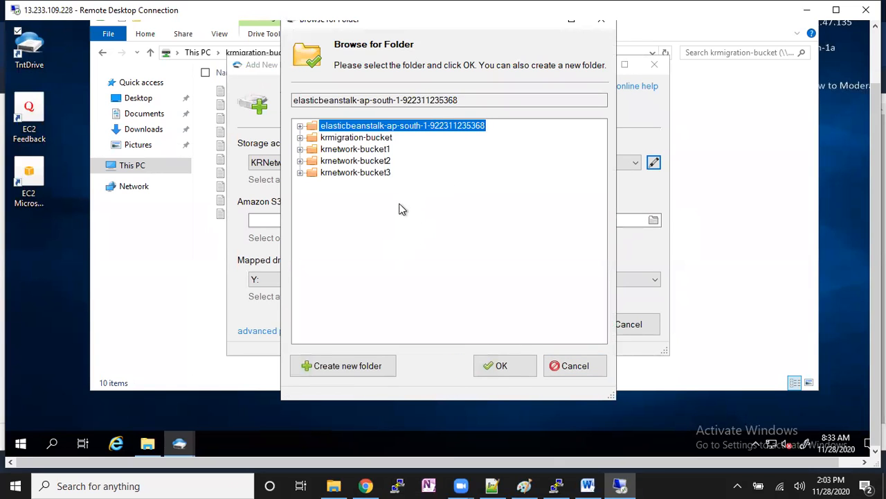
click(380, 150)
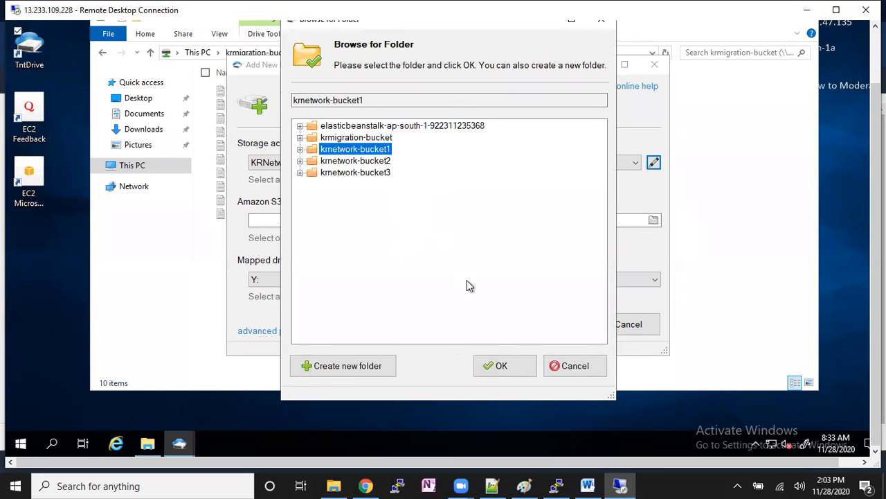
click(487, 364)
click(503, 324)
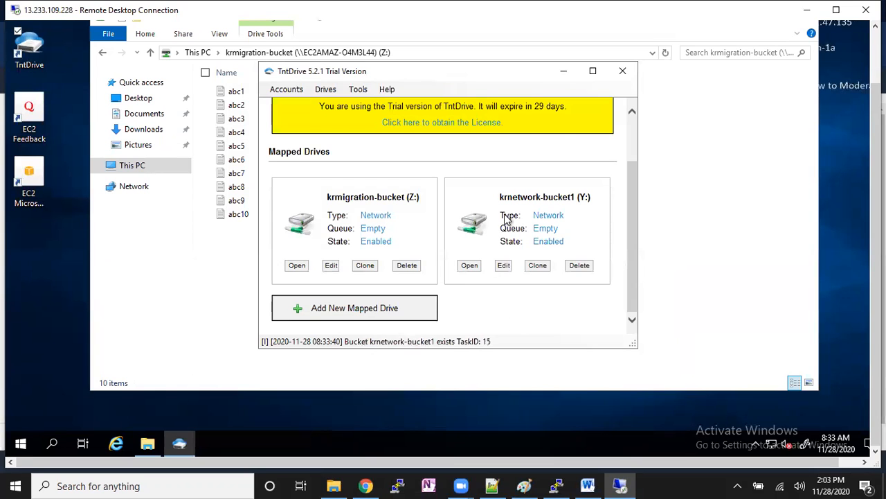
- Open the krnetwork-bucket1 (Y:) network drive from This PC to view its files
click(166, 167)
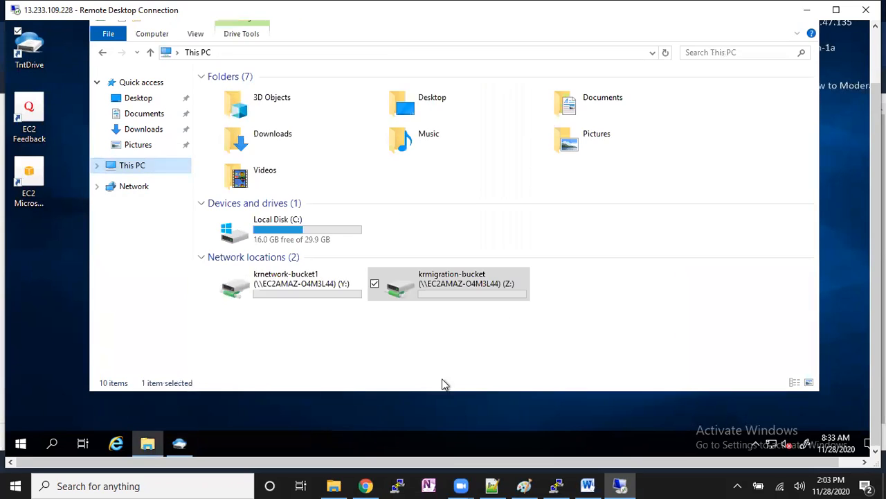
click(321, 288)
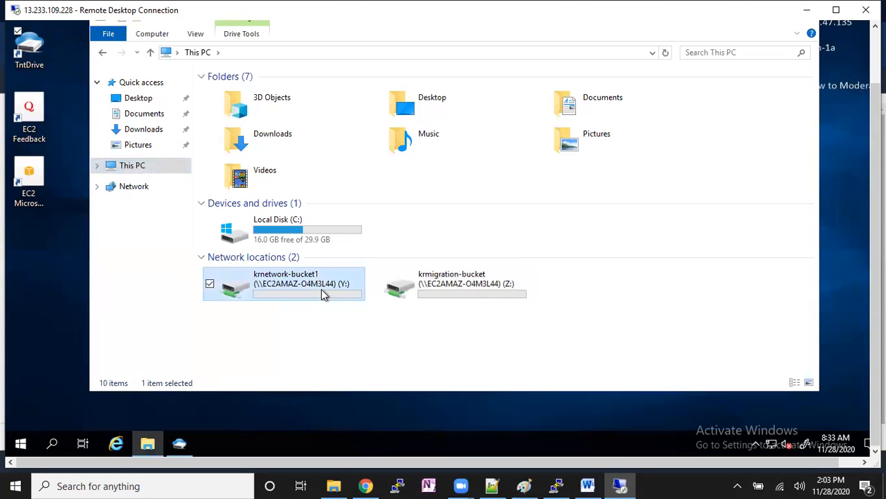
click(446, 291)
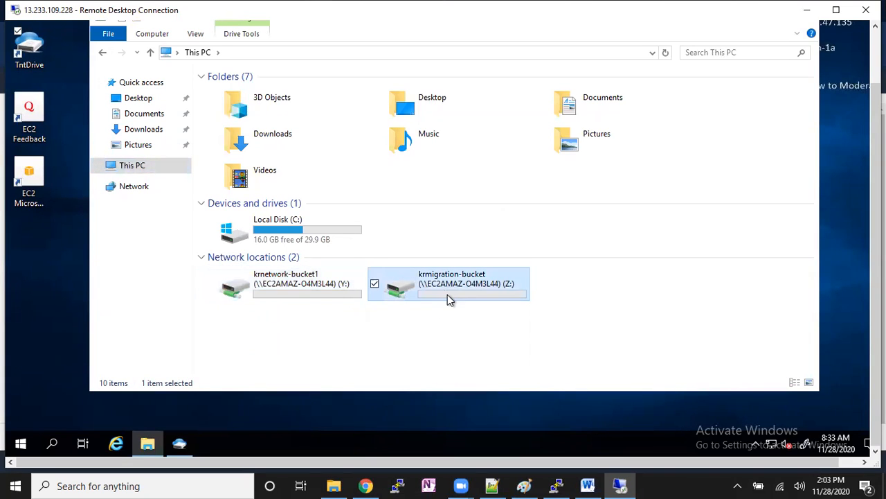
double_click(324, 291)
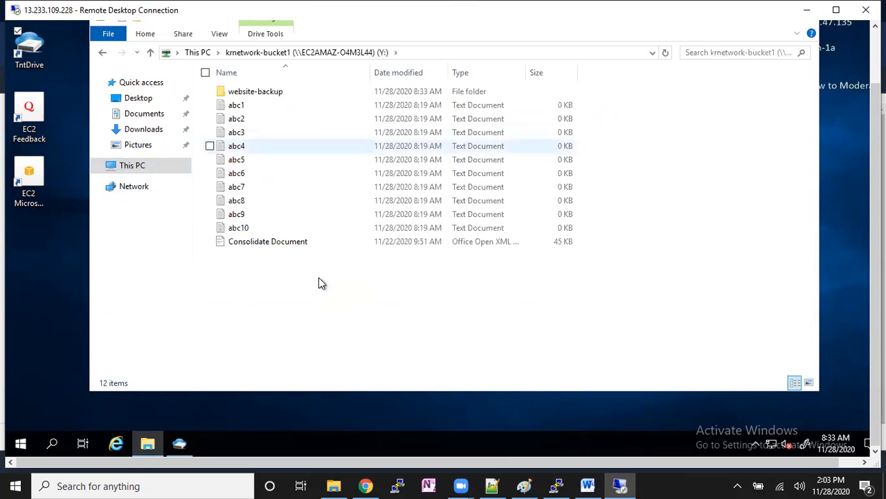
- Look inside the website-backup folder on drive Y:, and return to This PC to open the krmigration-bucket (Z:) drive
click(272, 90)
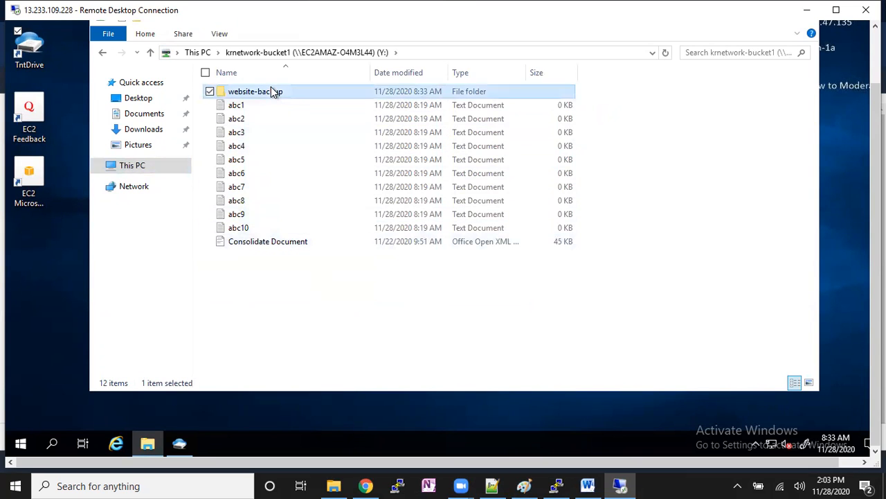
double_click(272, 91)
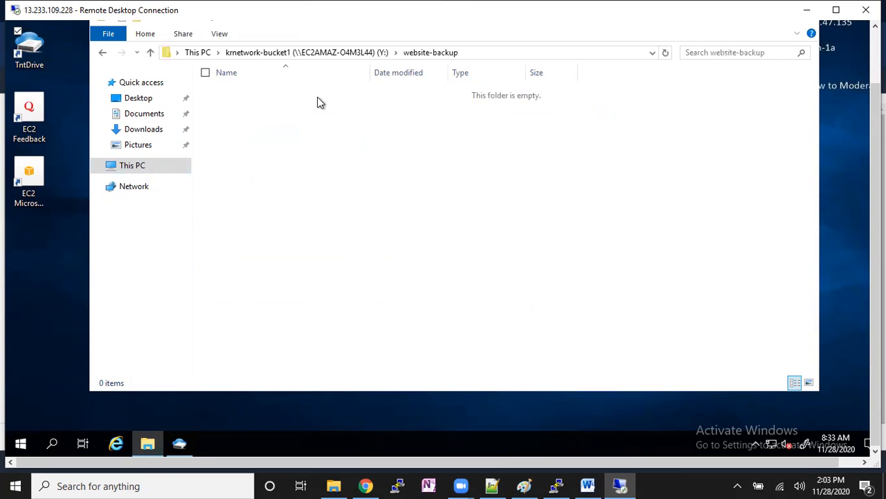
click(339, 53)
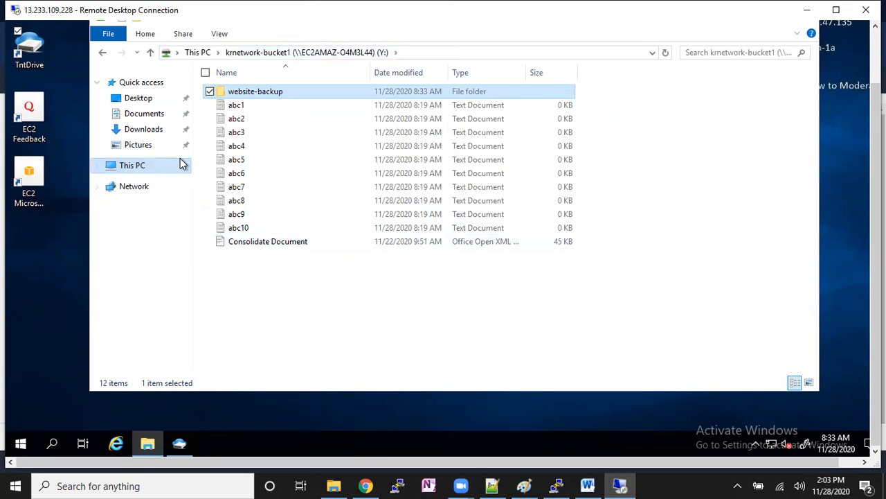
click(180, 159)
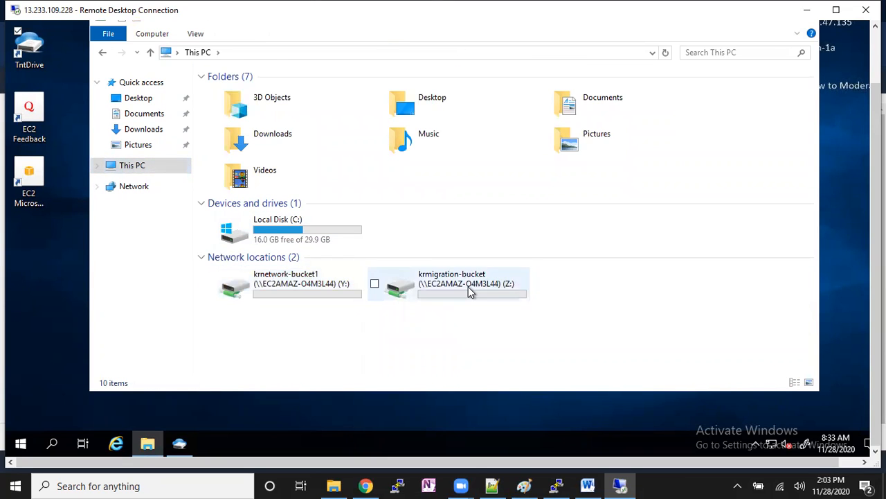
double_click(468, 287)
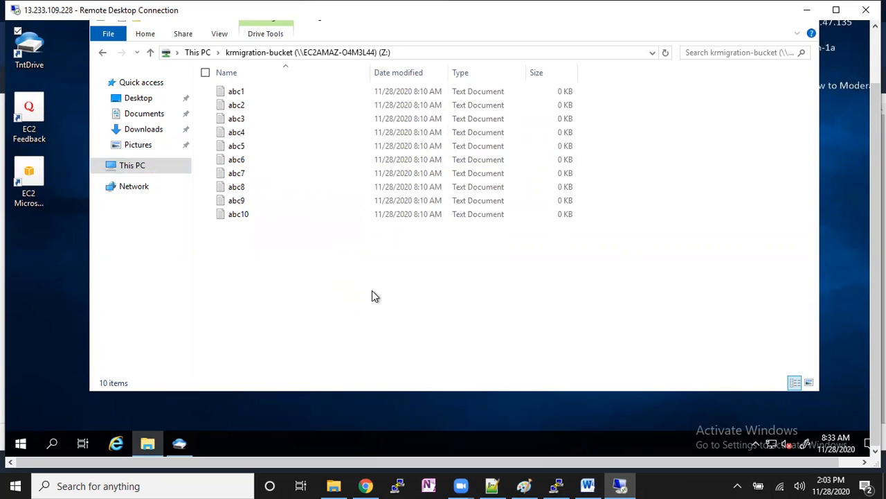